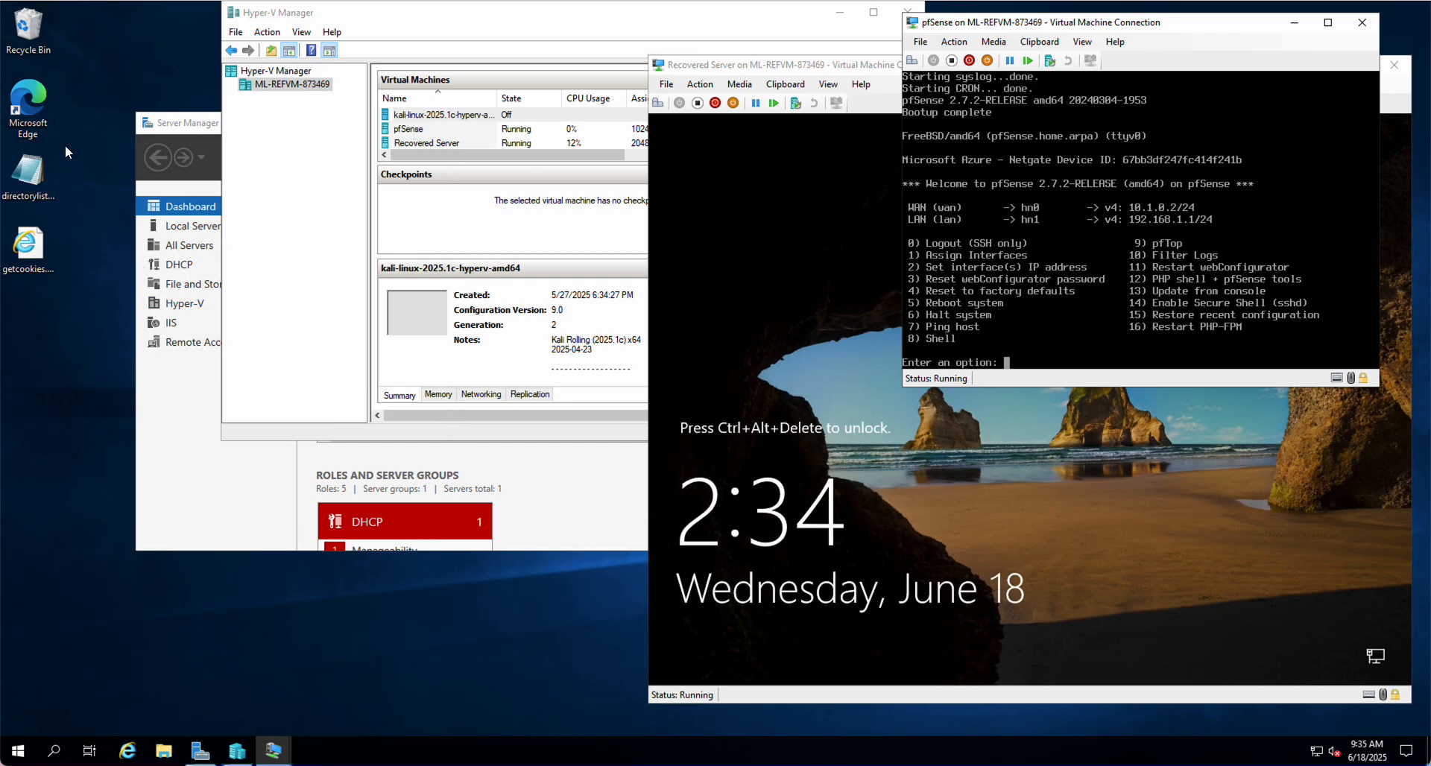
Launch Edge, search Bing for 'openvas download', and open the official OpenVAS site
{"action": "left_click", "coordinate": [33, 107]}
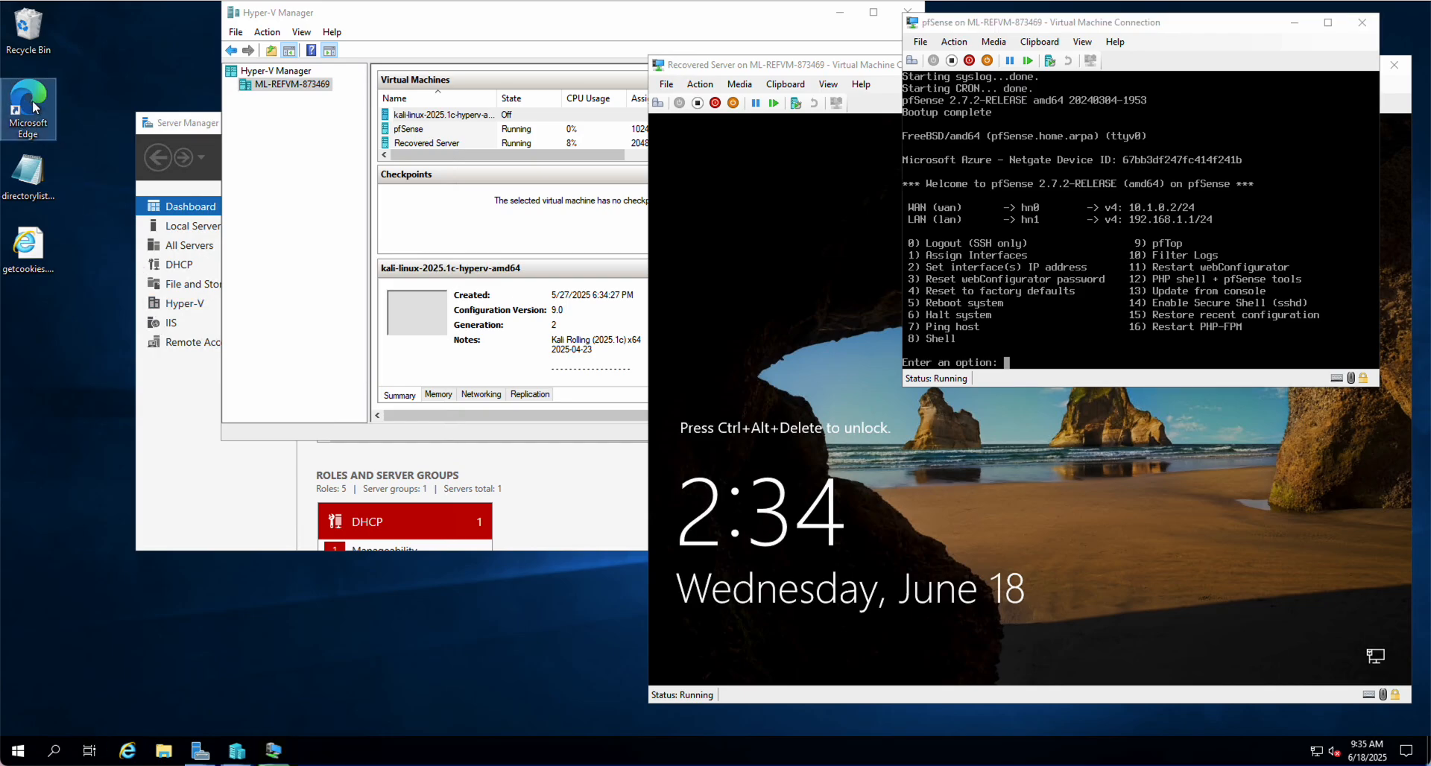
{"action": "double_click", "coordinate": [33, 106]}
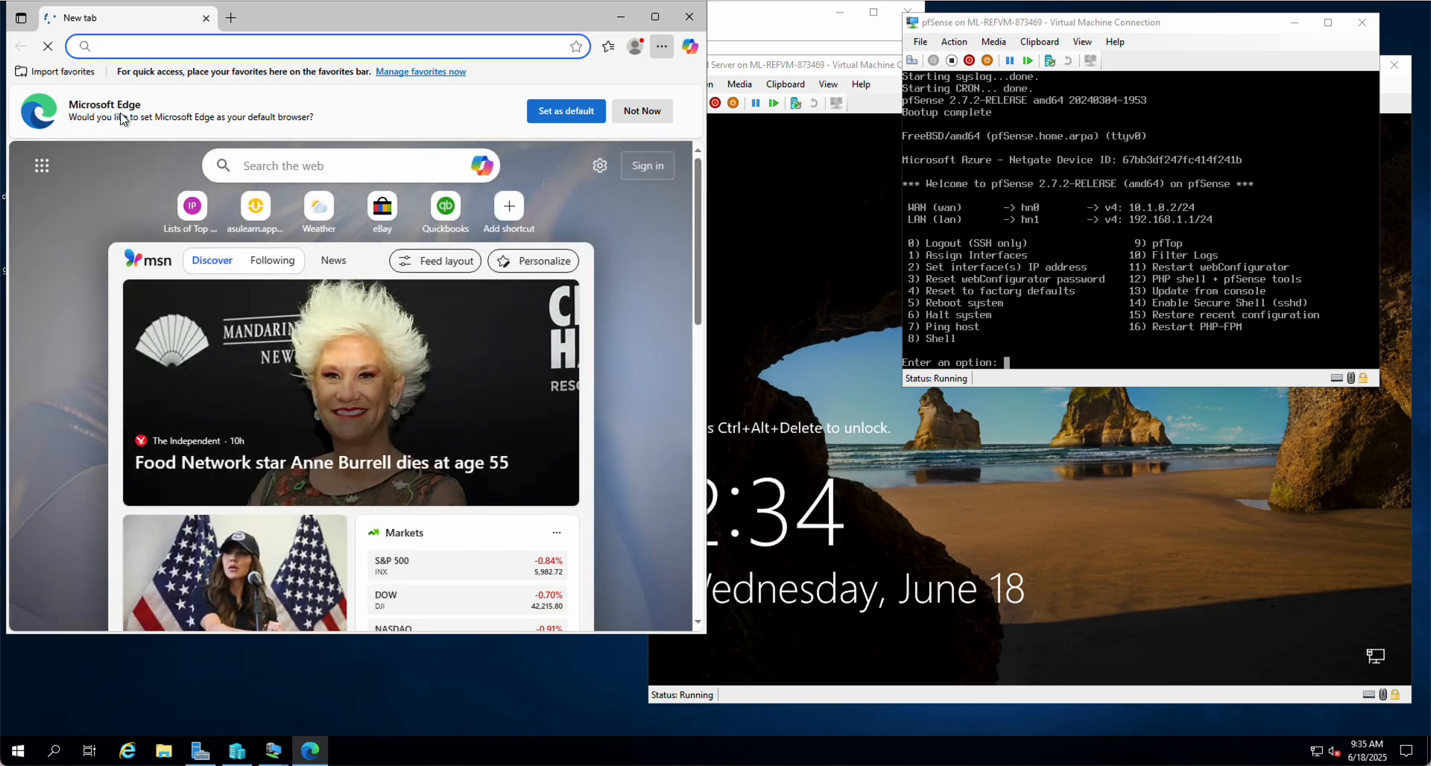
{"action": "type", "text": "op"}
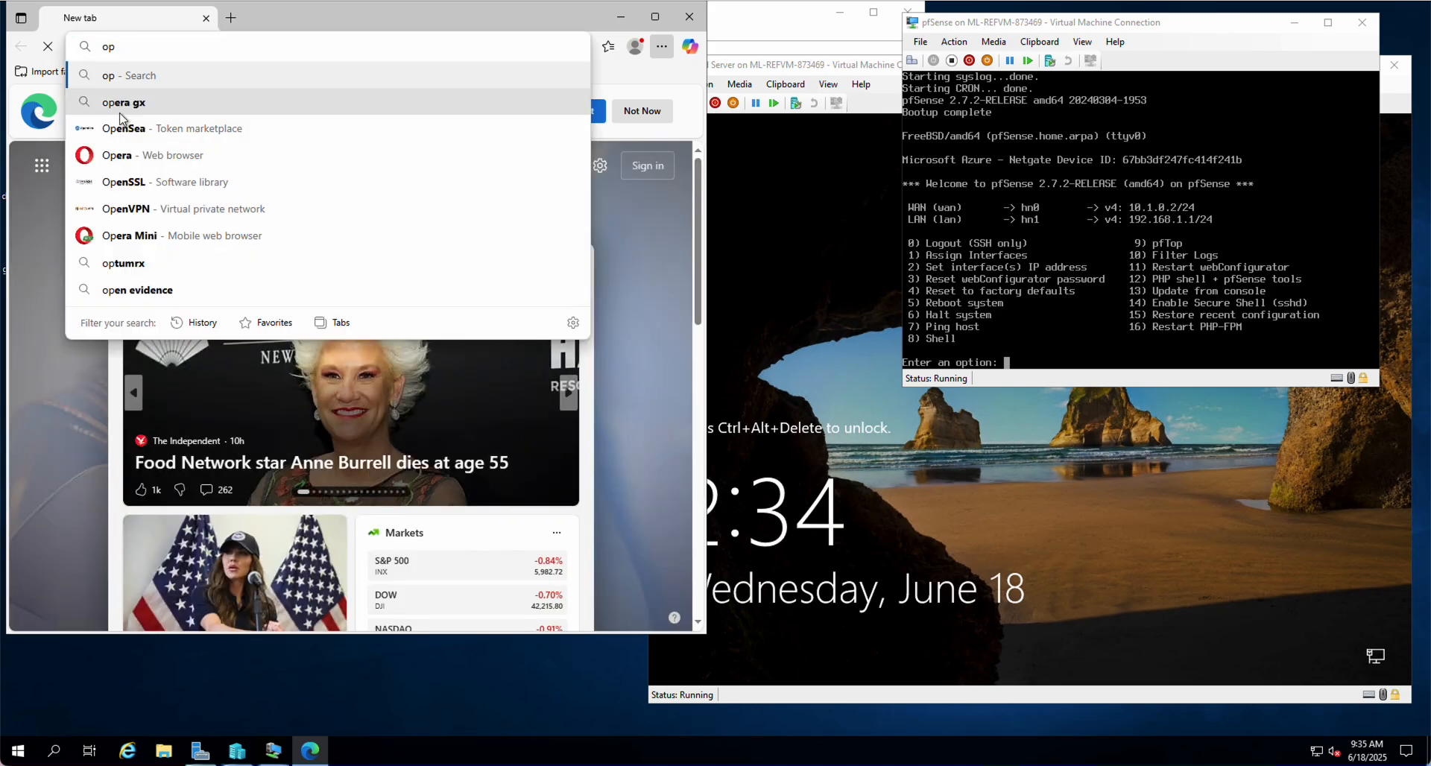
{"action": "type", "text": "en"}
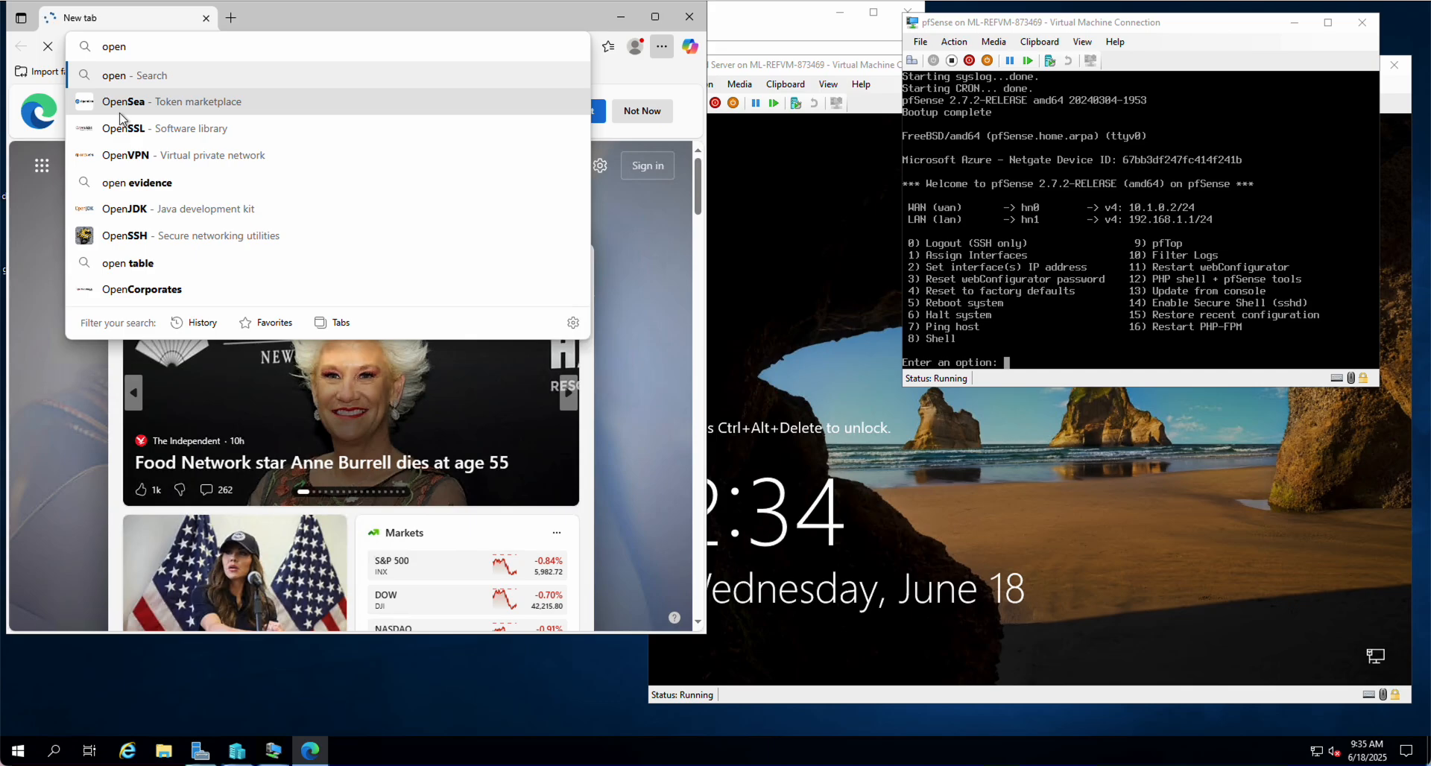
{"action": "type", "text": "vas"}
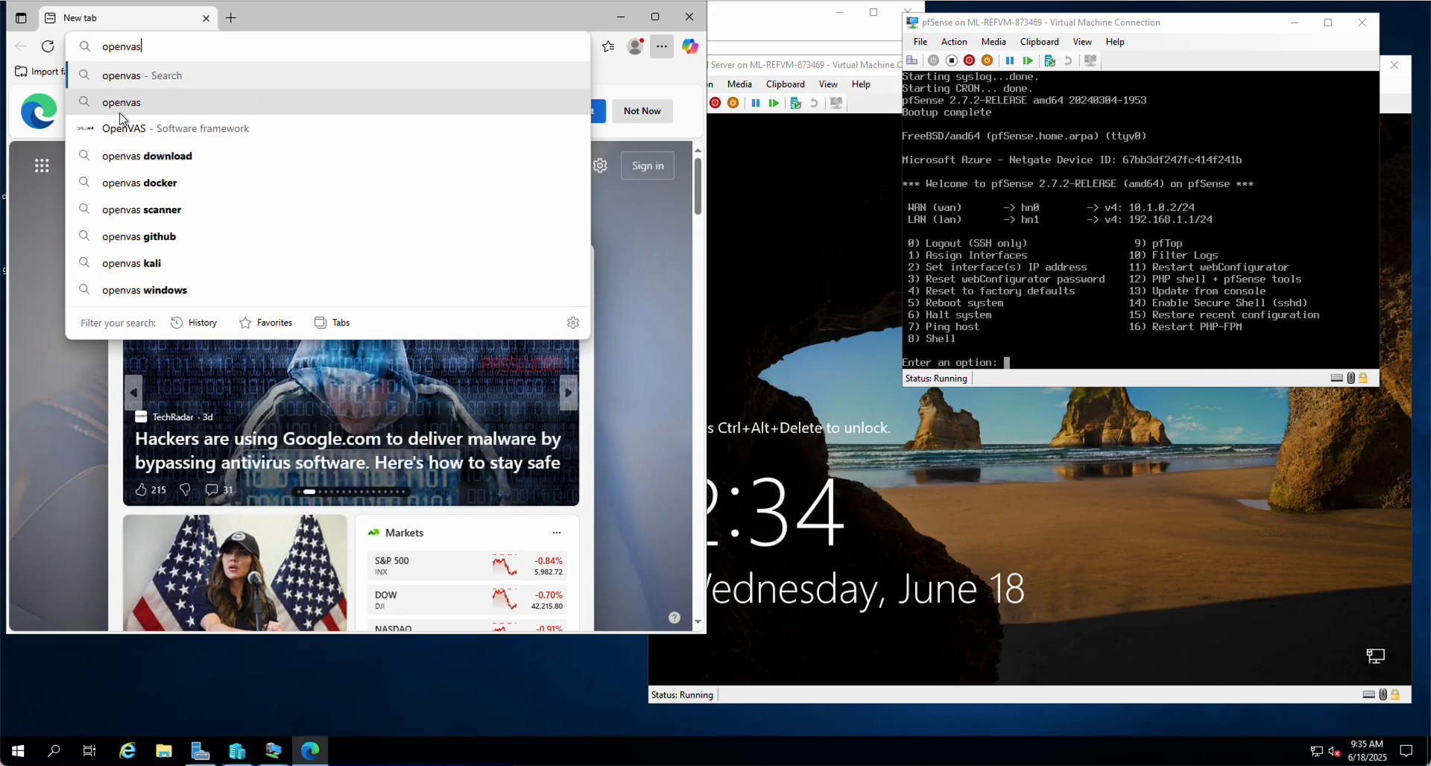
{"action": "left_click", "coordinate": [123, 155]}
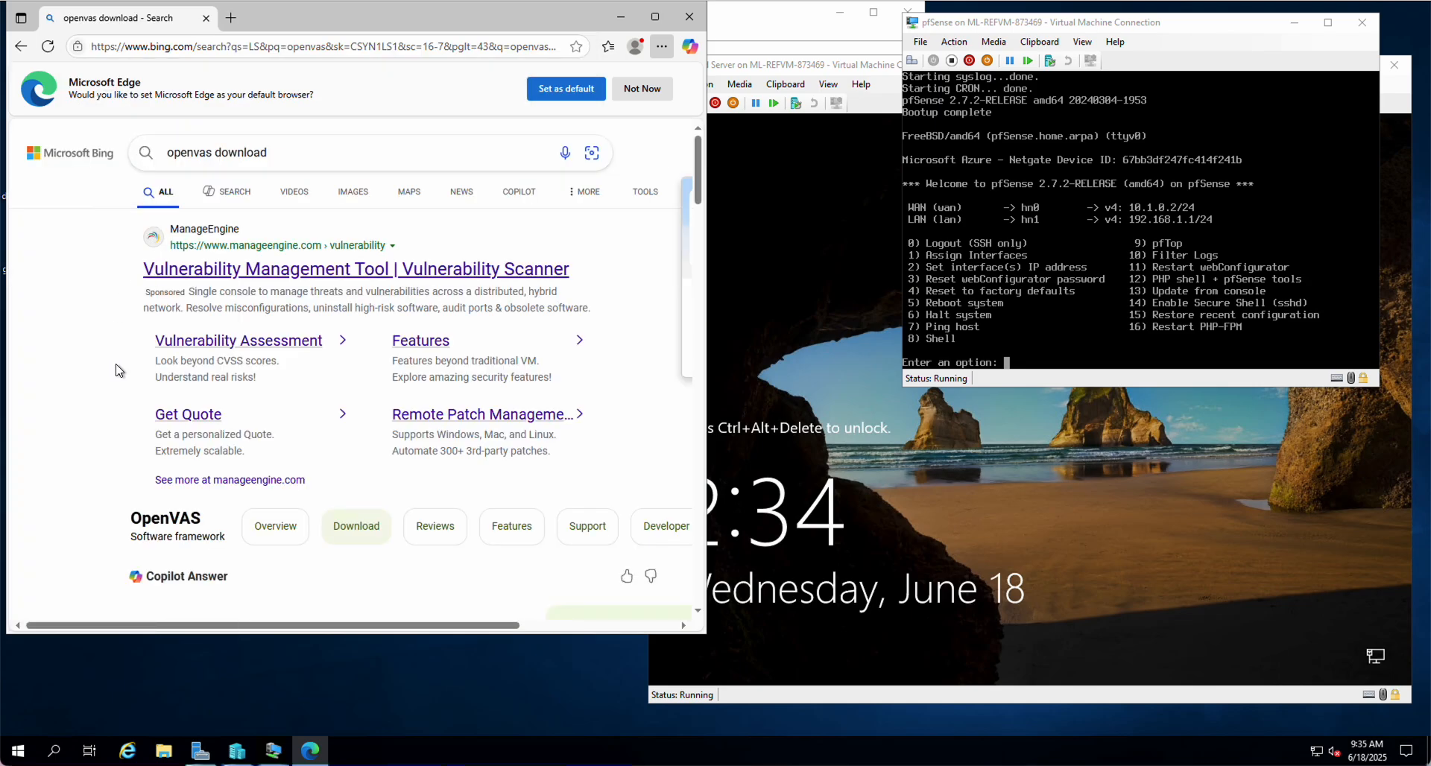
{"action": "scroll", "coordinate": [116, 370], "scroll_direction": "down", "scroll_amount": 5}
{"action": "left_click", "coordinate": [210, 292]}
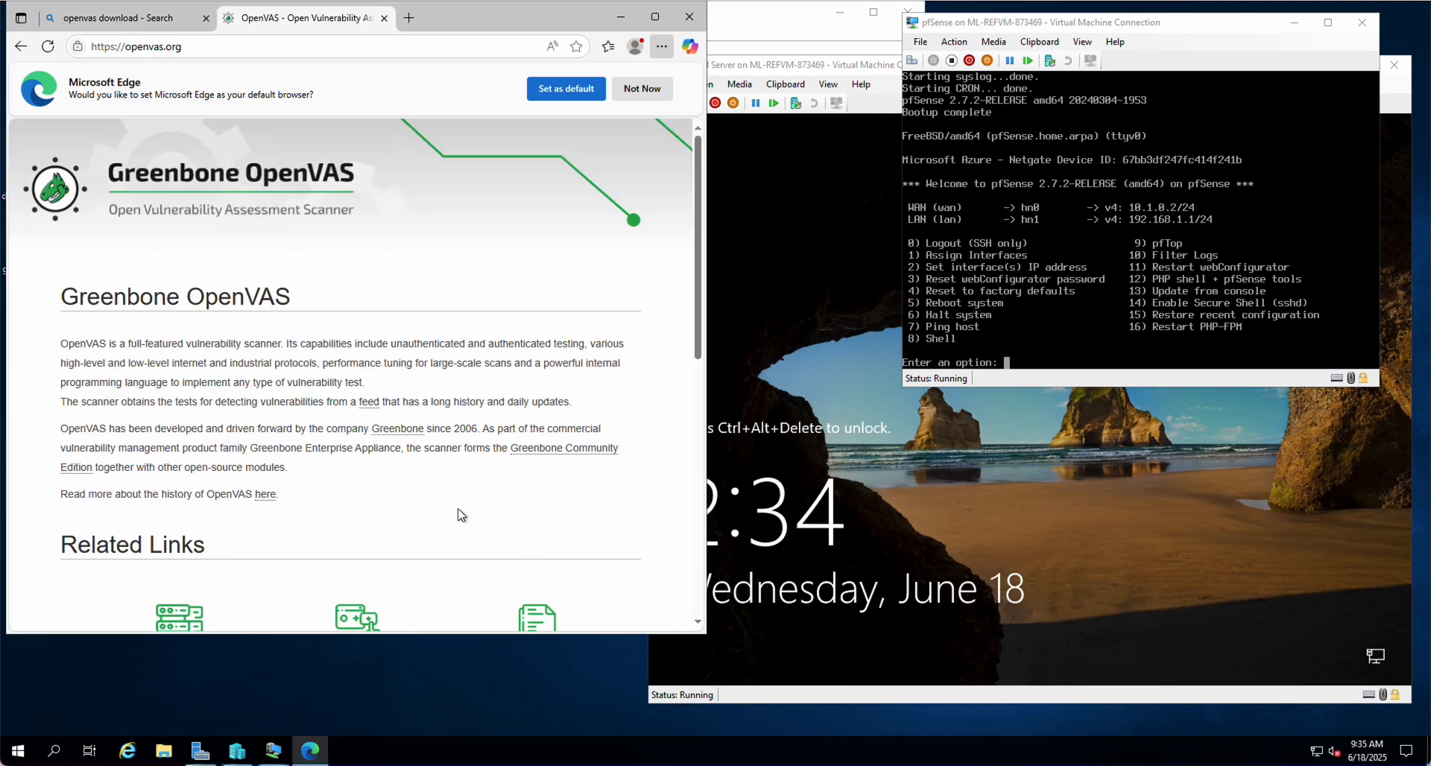
Go to the Greenbone Test Now page, dismiss the default-browser prompt, and accept all cookies
{"action": "scroll", "coordinate": [458, 514], "scroll_direction": "down", "scroll_amount": 3}
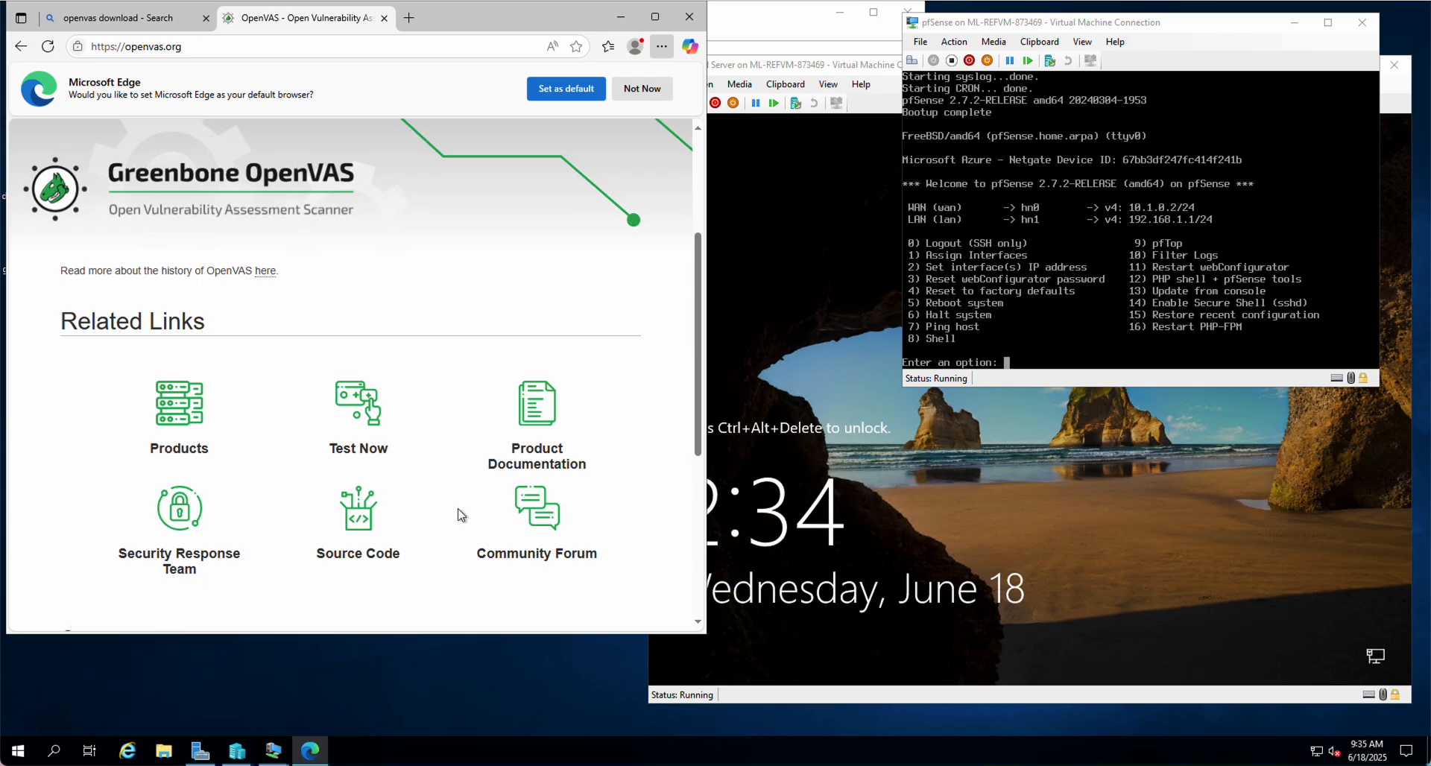
{"action": "left_click", "coordinate": [367, 404]}
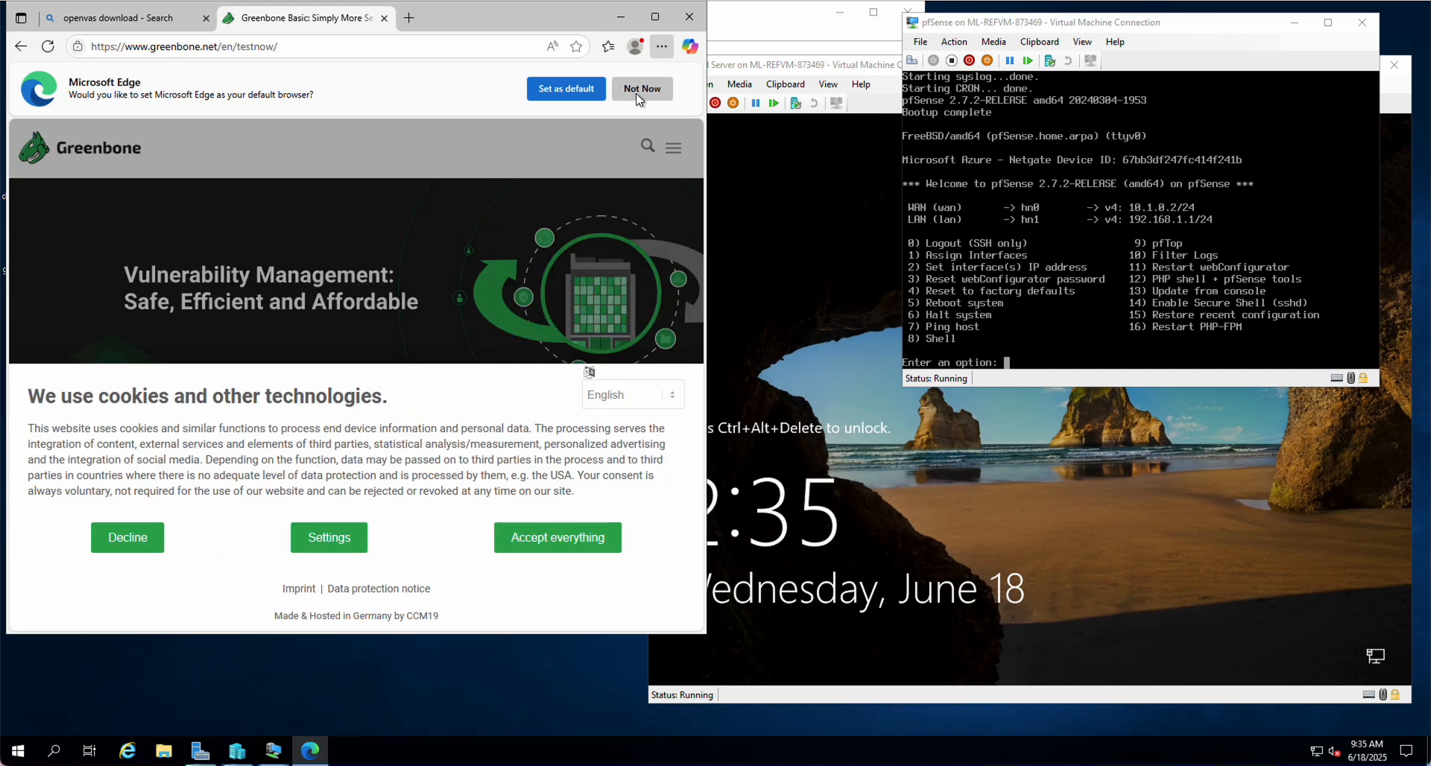
{"action": "left_click", "coordinate": [638, 91]}
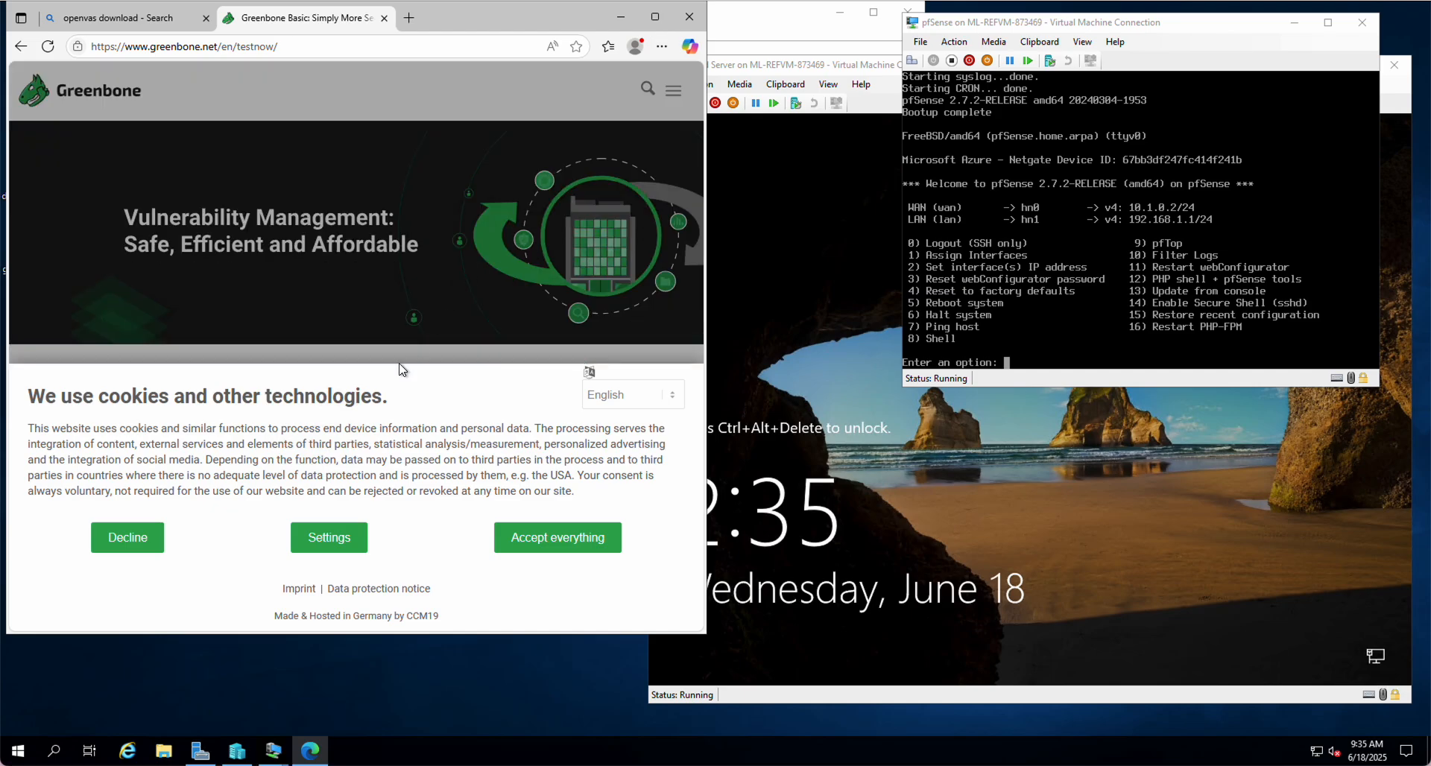
{"action": "left_click", "coordinate": [557, 537]}
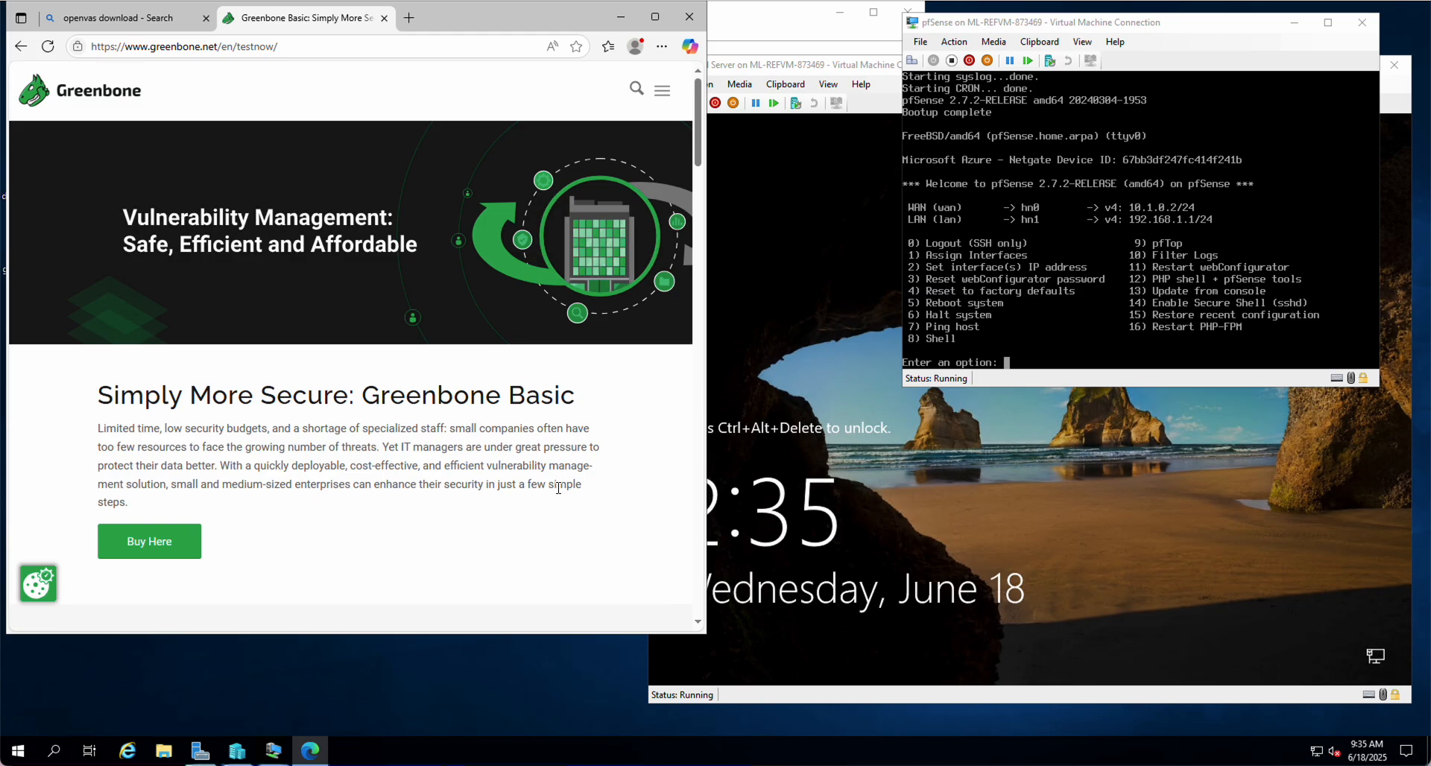
Scroll through the Free, Basic and Enterprise edition comparison down to Free Download
{"action": "scroll", "coordinate": [558, 488], "scroll_direction": "down", "scroll_amount": 3}
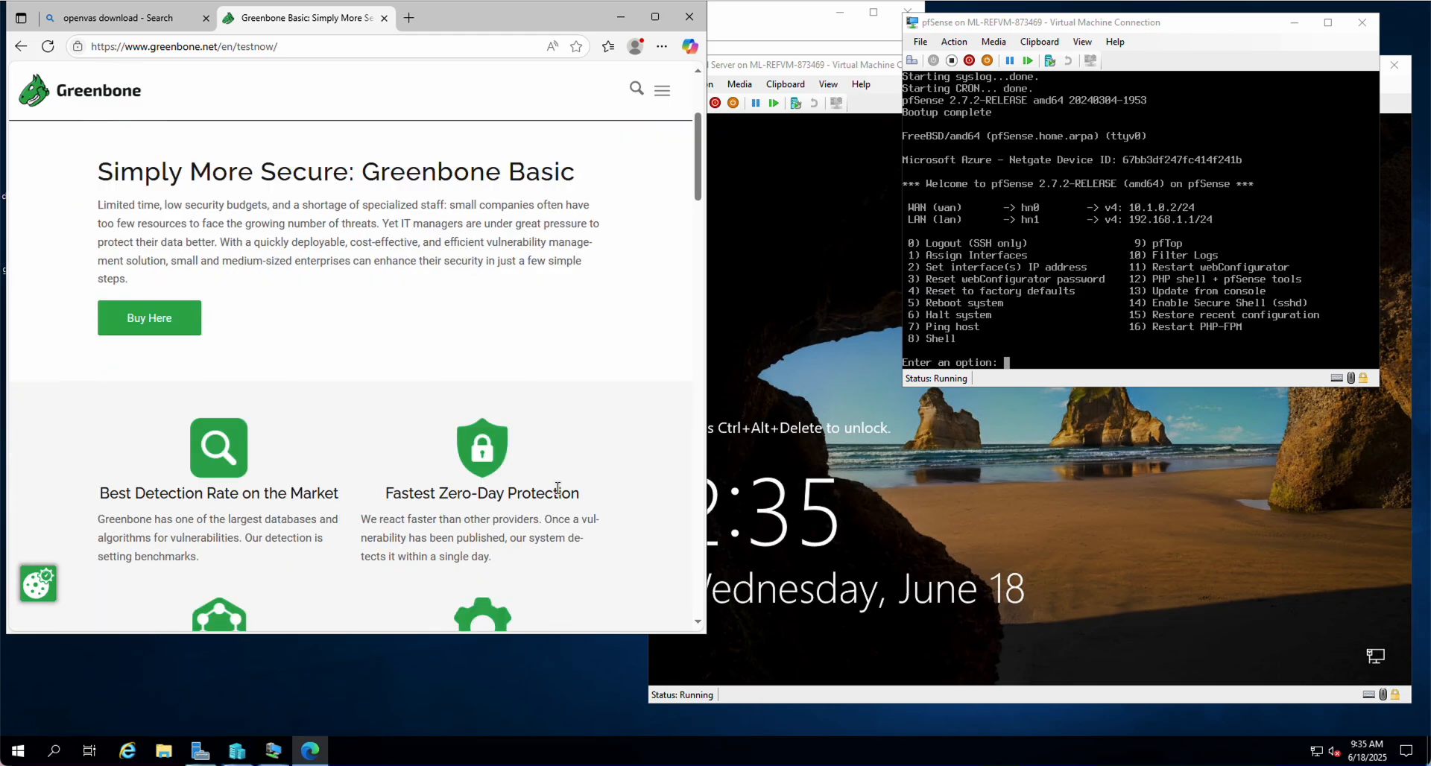
{"action": "scroll", "coordinate": [512, 456], "scroll_direction": "down", "scroll_amount": 4}
{"action": "scroll", "coordinate": [510, 452], "scroll_direction": "down", "scroll_amount": 4}
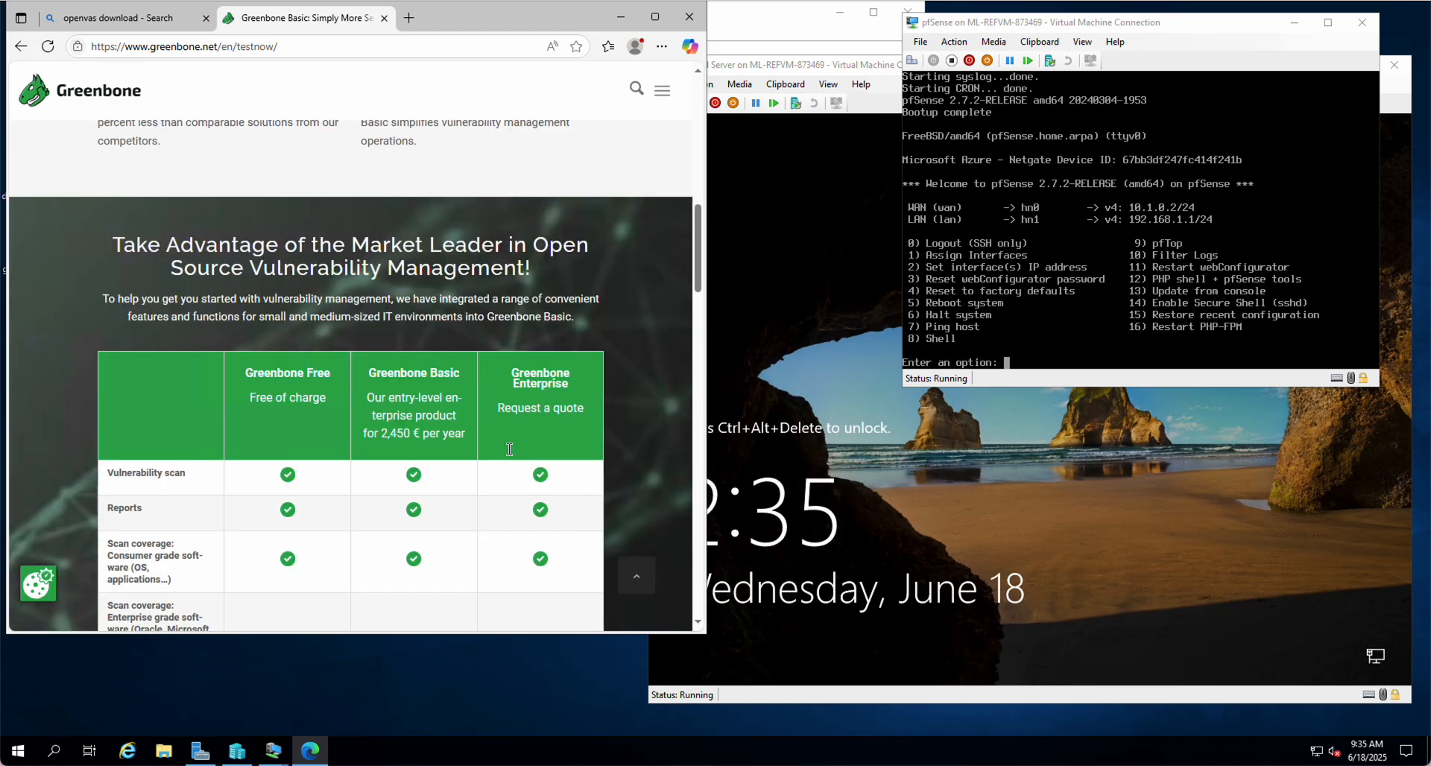
{"action": "scroll", "coordinate": [509, 449], "scroll_direction": "down", "scroll_amount": 3}
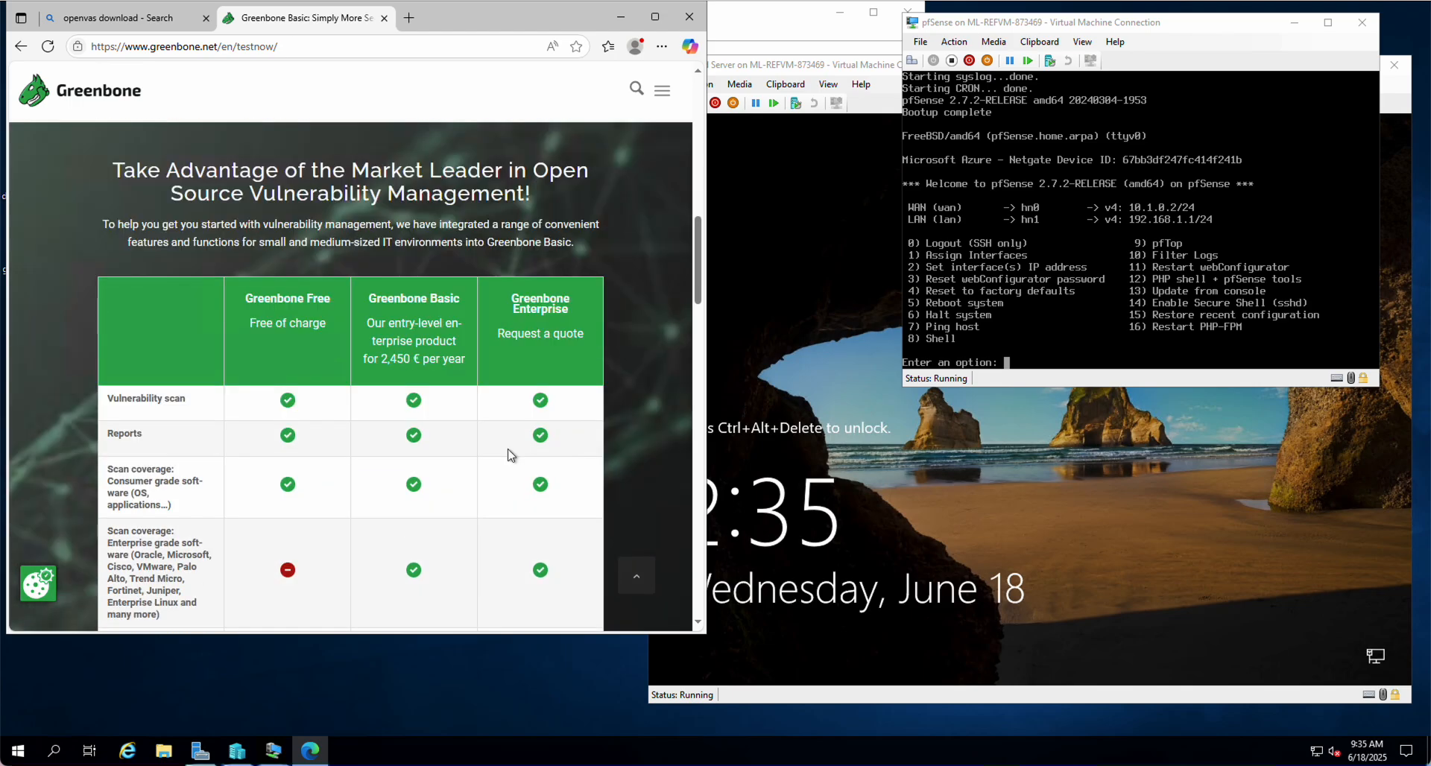
{"action": "scroll", "coordinate": [511, 451], "scroll_direction": "down", "scroll_amount": 2}
{"action": "scroll", "coordinate": [510, 455], "scroll_direction": "down", "scroll_amount": 2}
{"action": "scroll", "coordinate": [511, 455], "scroll_direction": "down", "scroll_amount": 4}
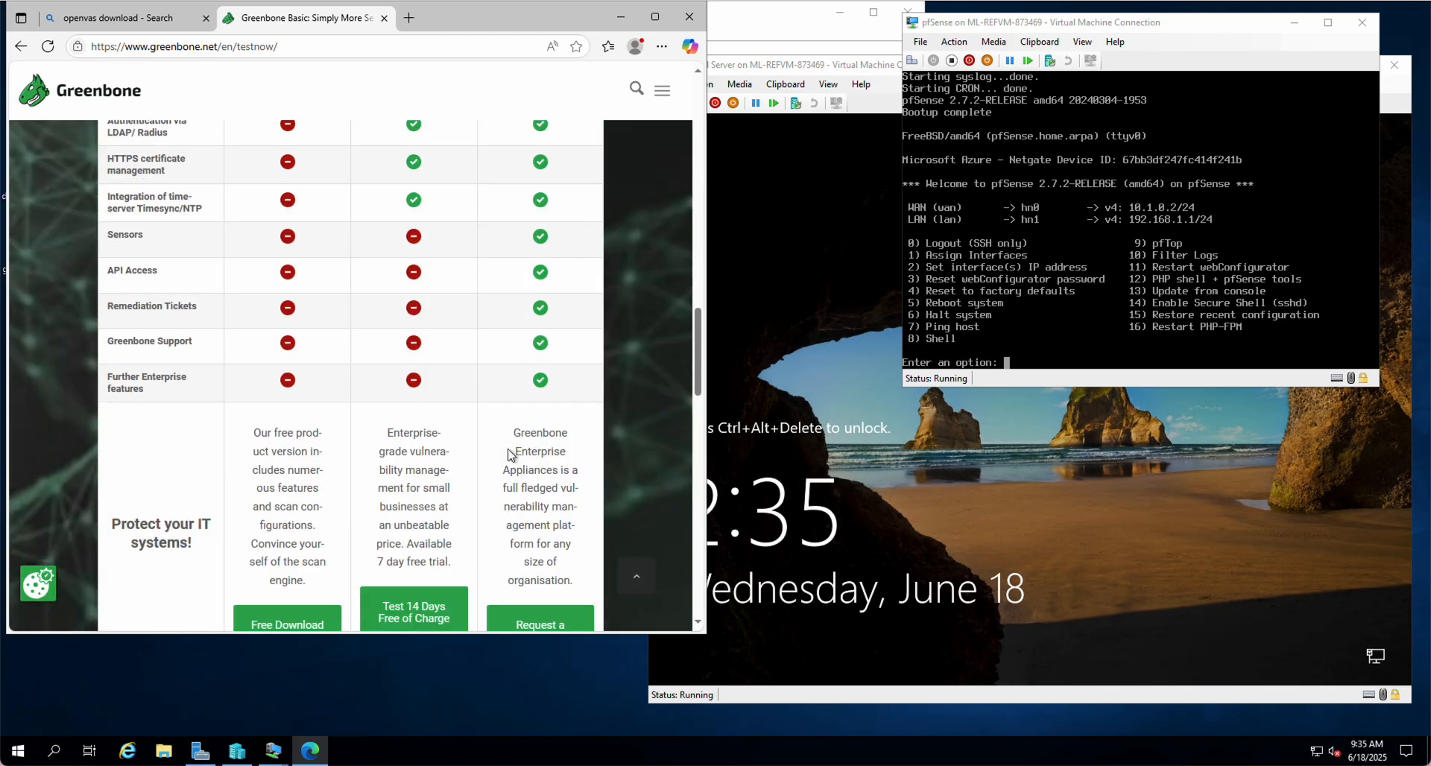
{"action": "scroll", "coordinate": [511, 452], "scroll_direction": "down", "scroll_amount": 3}
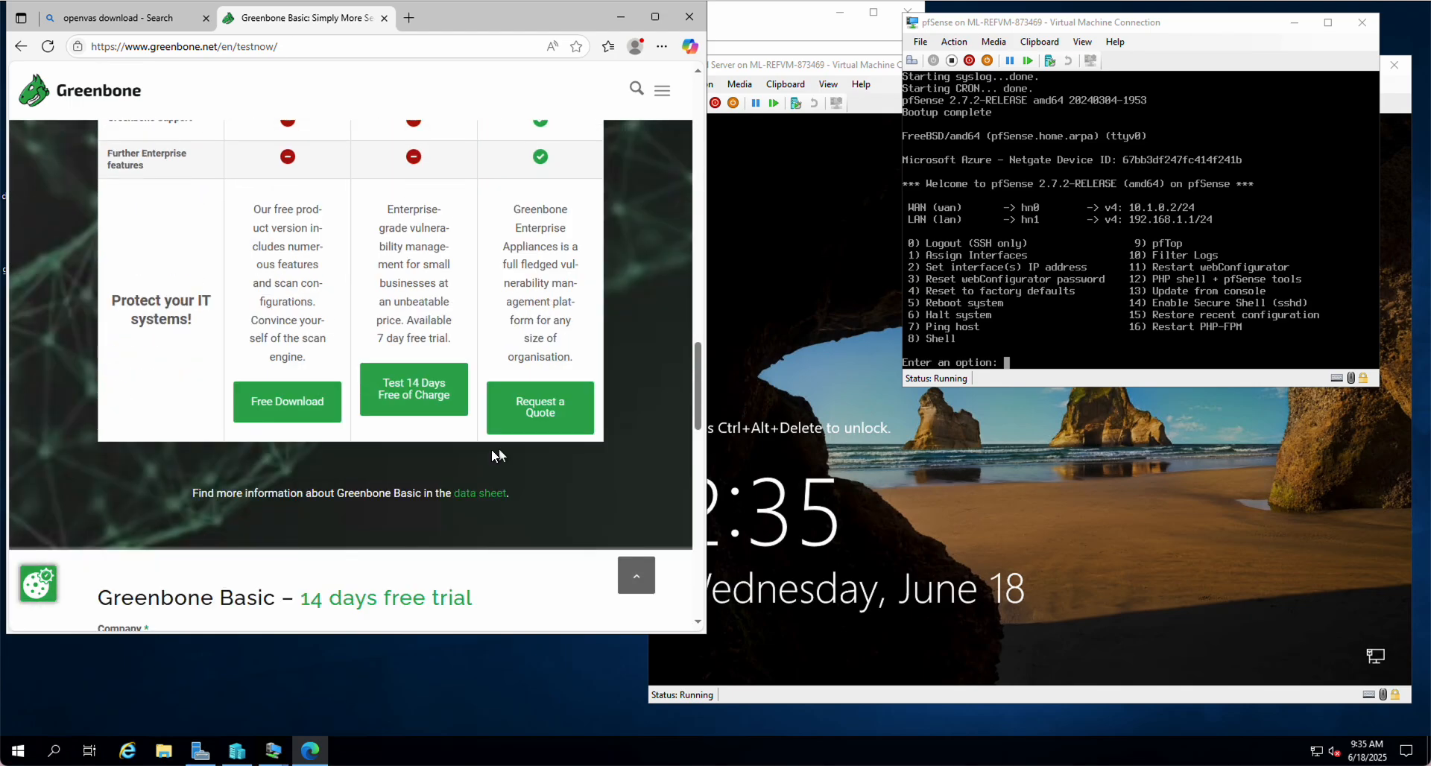
Open the Greenbone Free page and expand its latest version, 24.10.2
{"action": "left_click", "coordinate": [314, 414]}
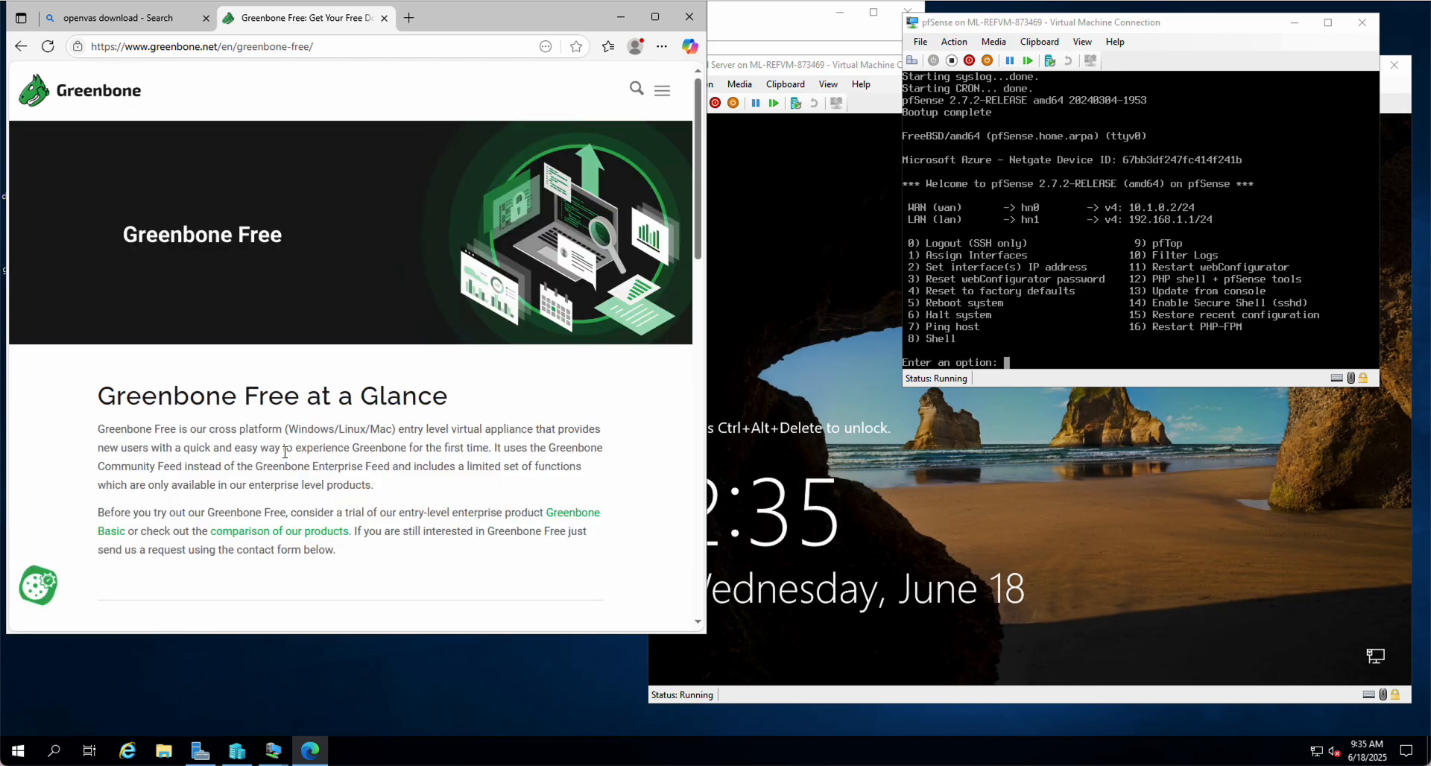
{"action": "scroll", "coordinate": [286, 452], "scroll_direction": "down", "scroll_amount": 6}
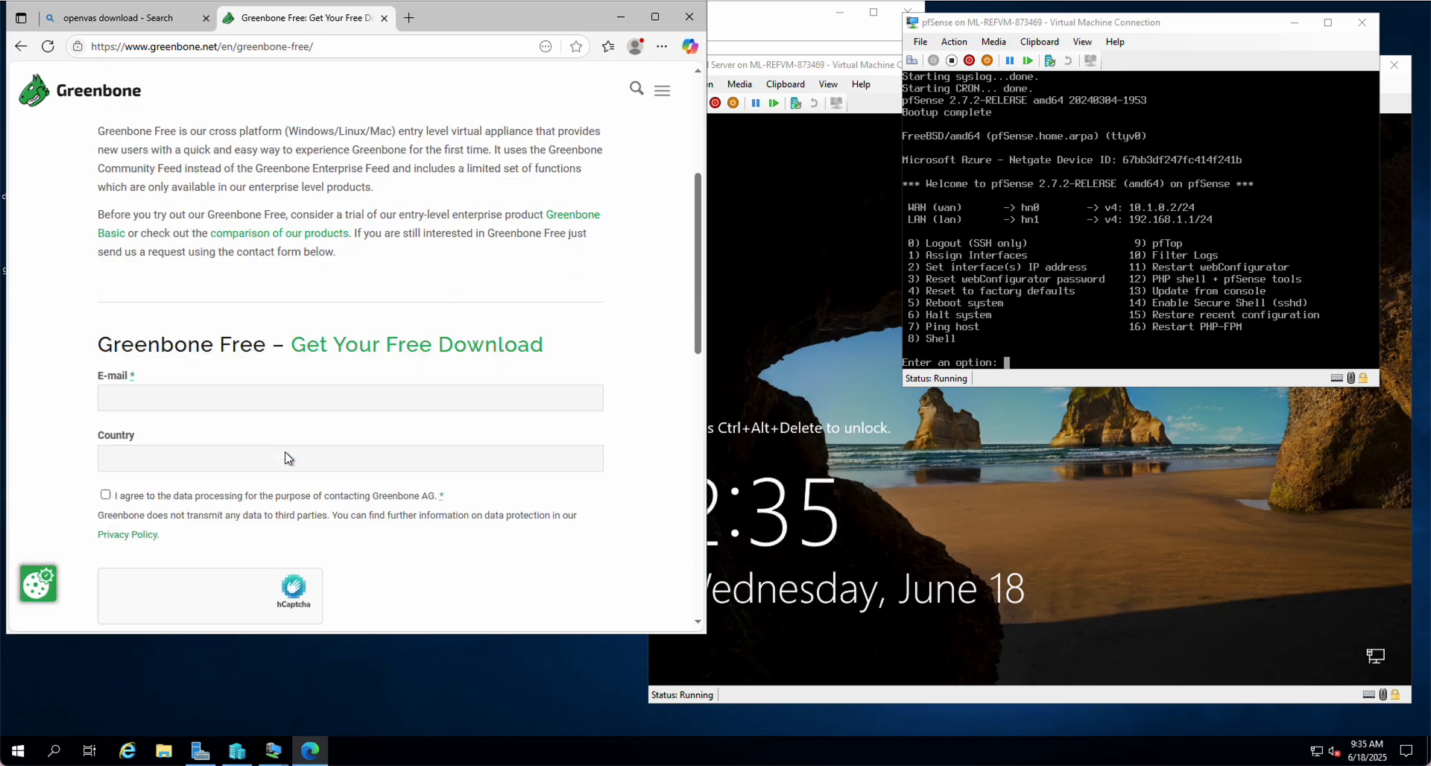
{"action": "scroll", "coordinate": [288, 452], "scroll_direction": "down", "scroll_amount": 6}
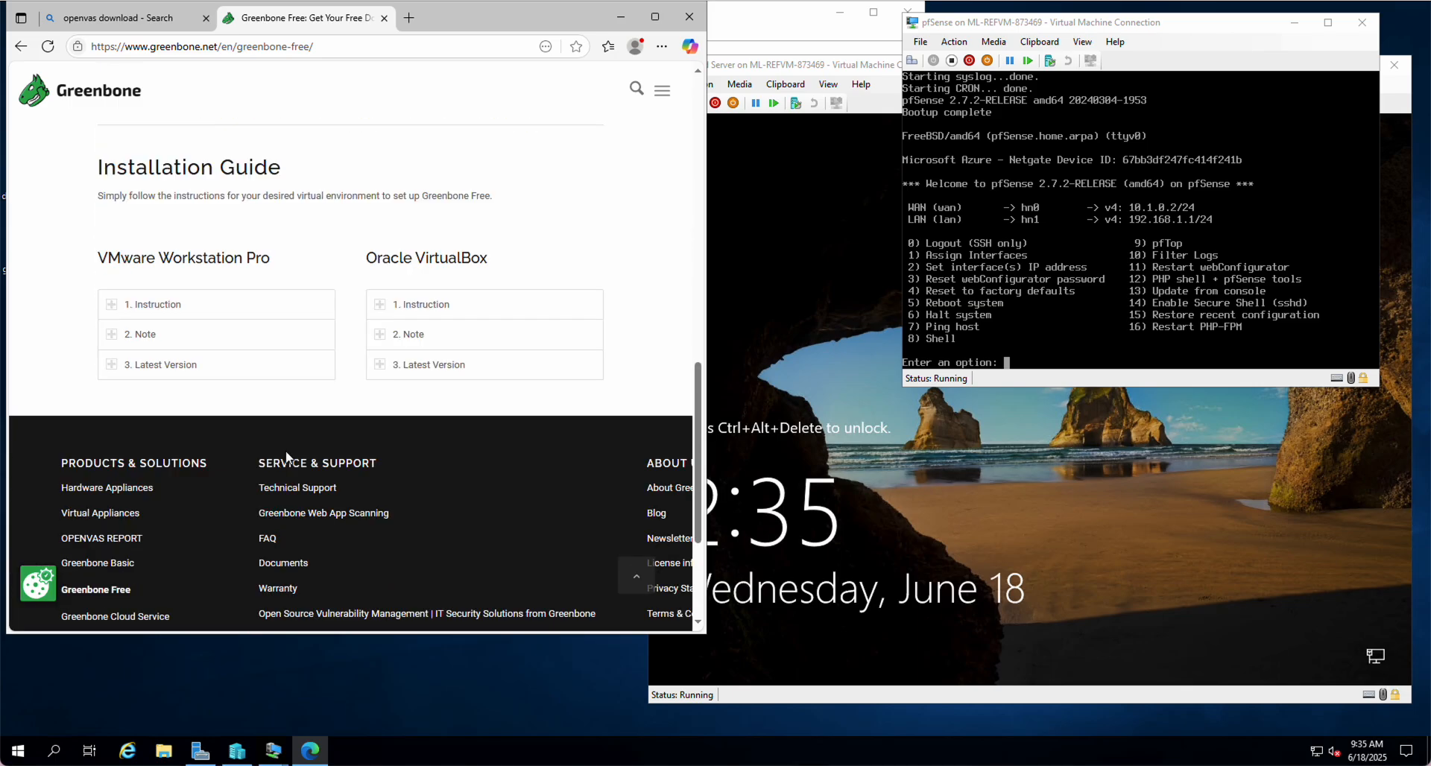
{"action": "scroll", "coordinate": [285, 457], "scroll_direction": "up", "scroll_amount": 1}
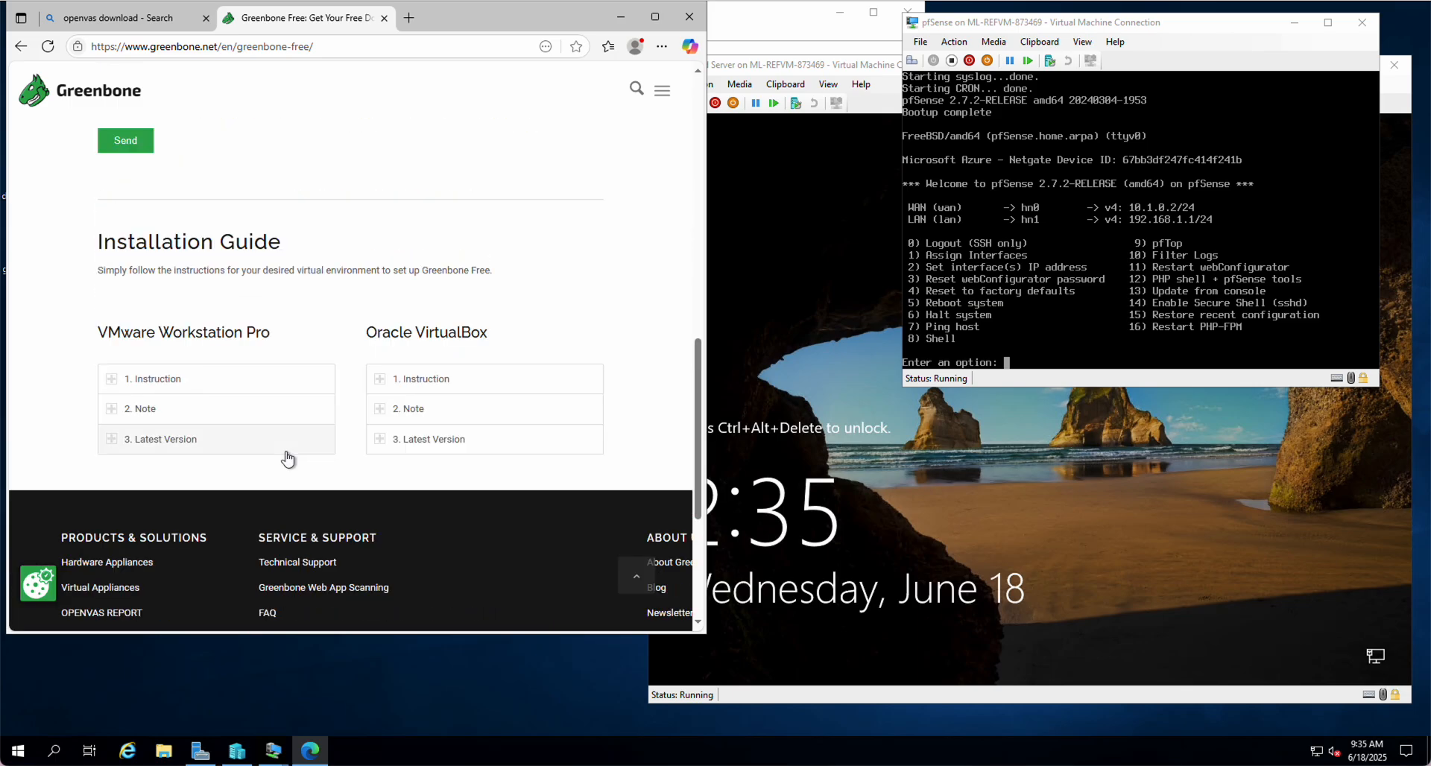
{"action": "left_click", "coordinate": [168, 441]}
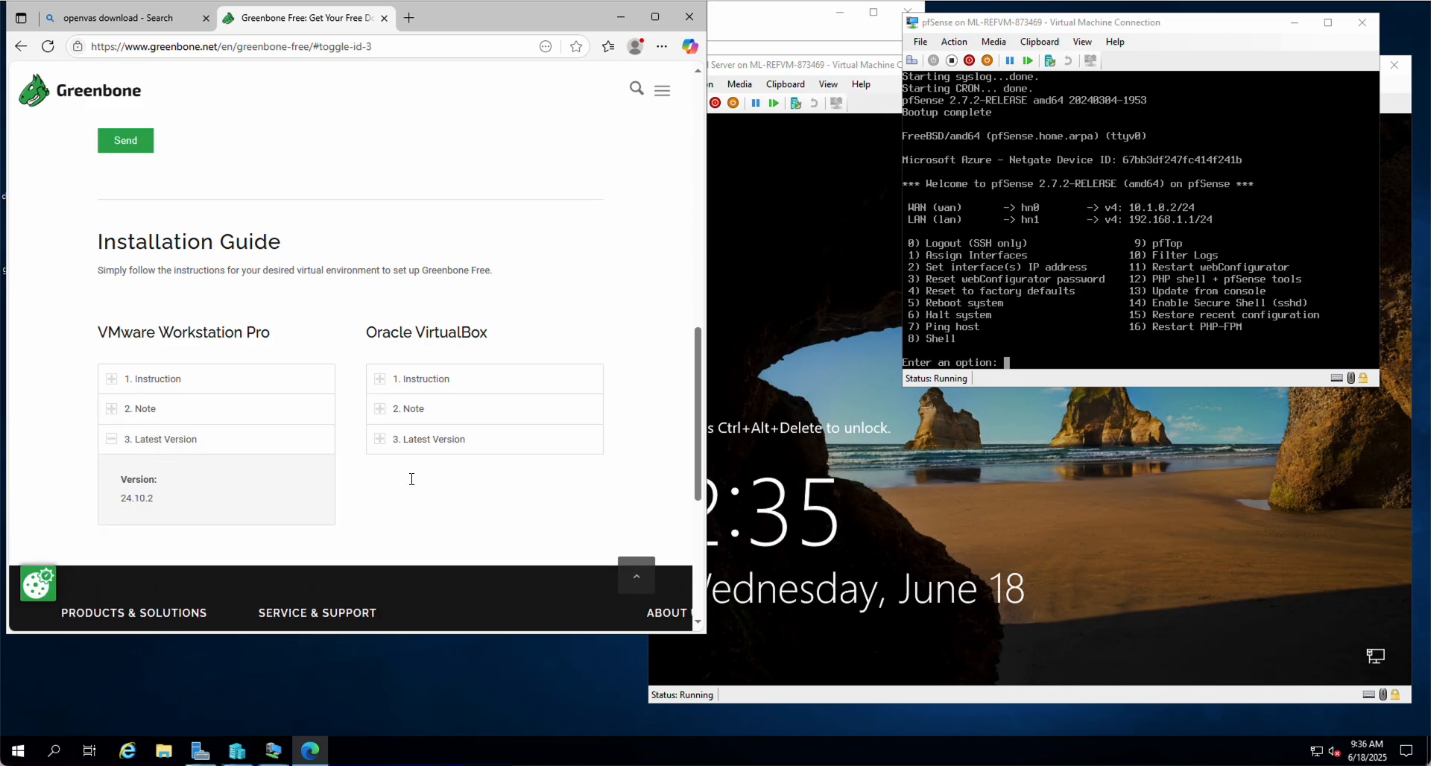
Review the VMware Workstation Pro installation instructions and requirements, then collapse that section
{"action": "scroll", "coordinate": [448, 483], "scroll_direction": "down", "scroll_amount": 2}
{"action": "scroll", "coordinate": [249, 310], "scroll_direction": "up", "scroll_amount": 2}
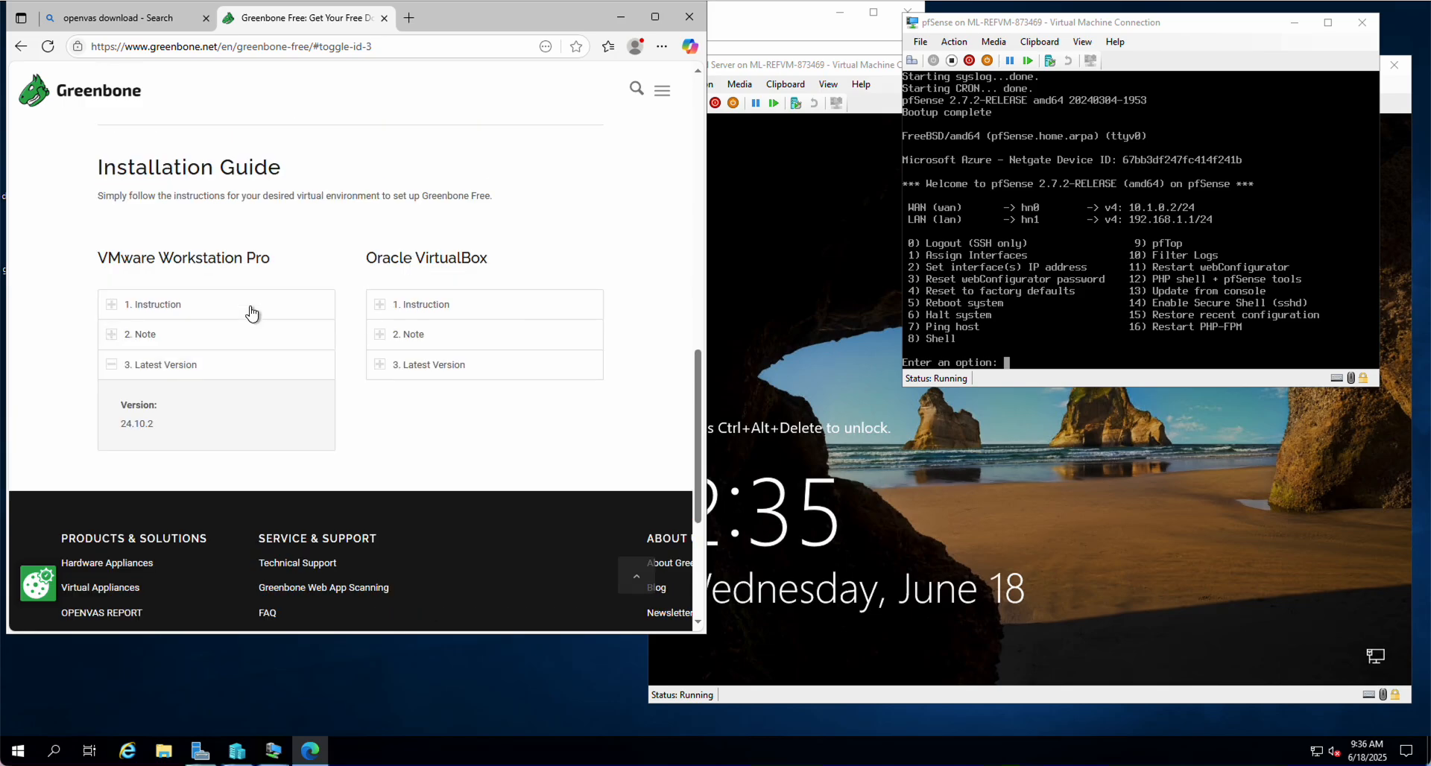
{"action": "left_click", "coordinate": [165, 382]}
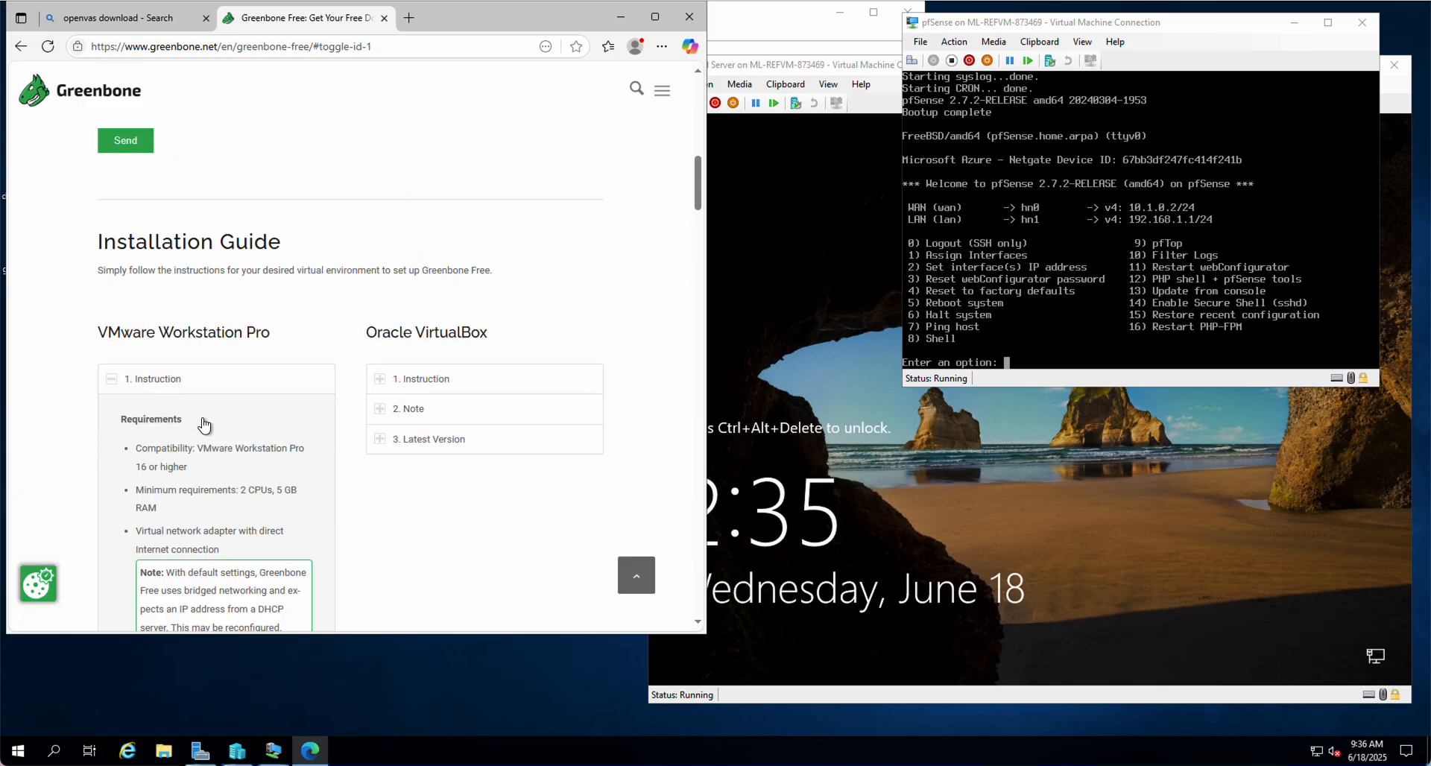
{"action": "scroll", "coordinate": [240, 430], "scroll_direction": "down", "scroll_amount": 3}
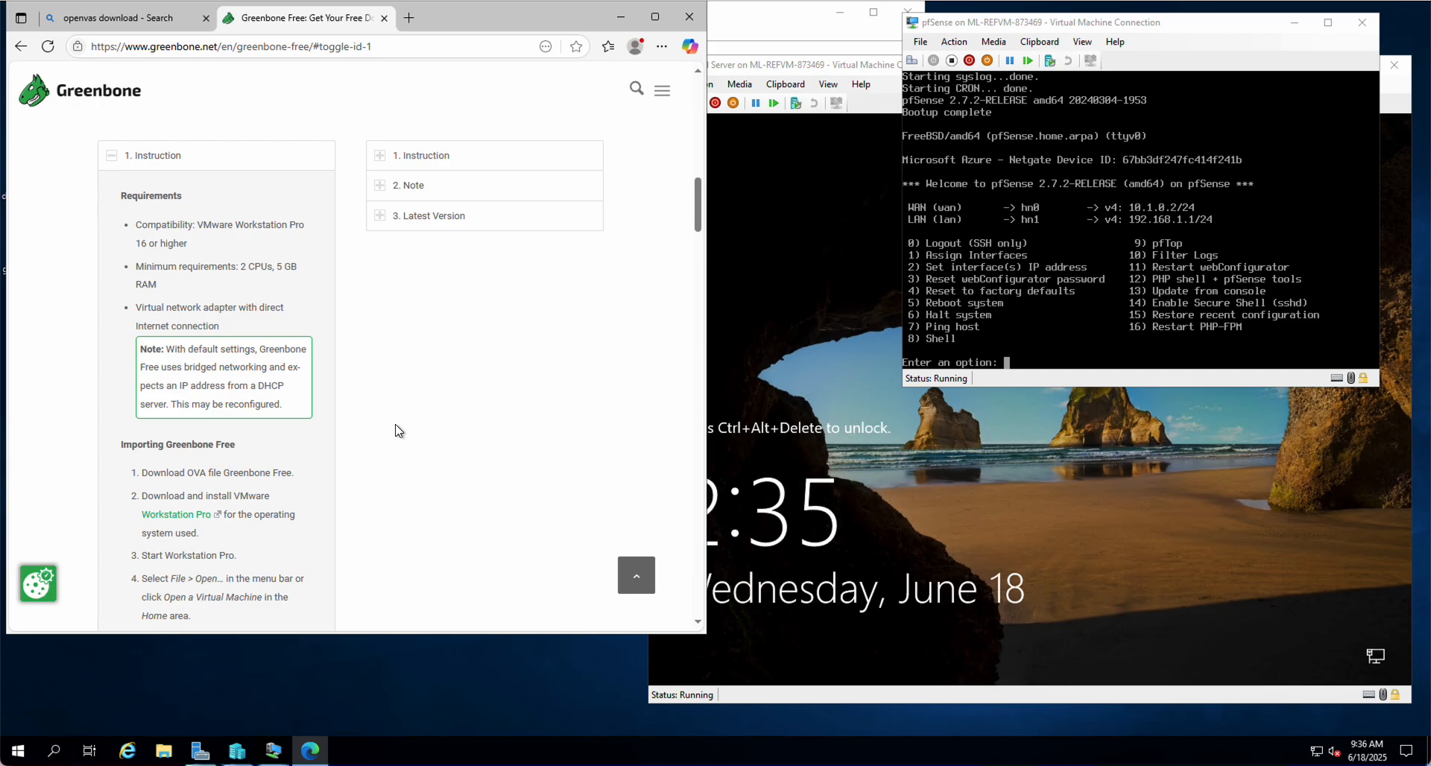
{"action": "scroll", "coordinate": [399, 431], "scroll_direction": "up", "scroll_amount": 2}
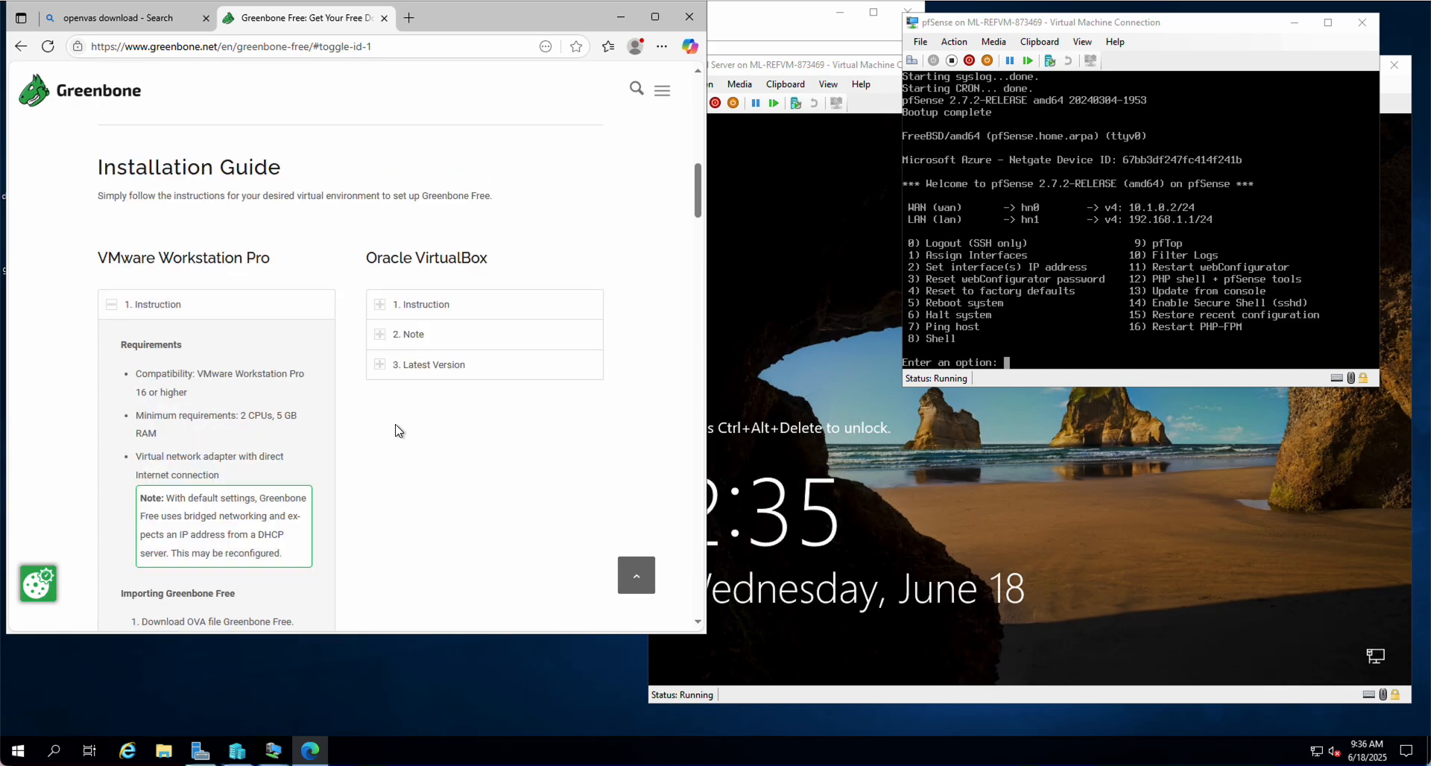
{"action": "scroll", "coordinate": [399, 430], "scroll_direction": "up", "scroll_amount": 1}
{"action": "left_click", "coordinate": [165, 381]}
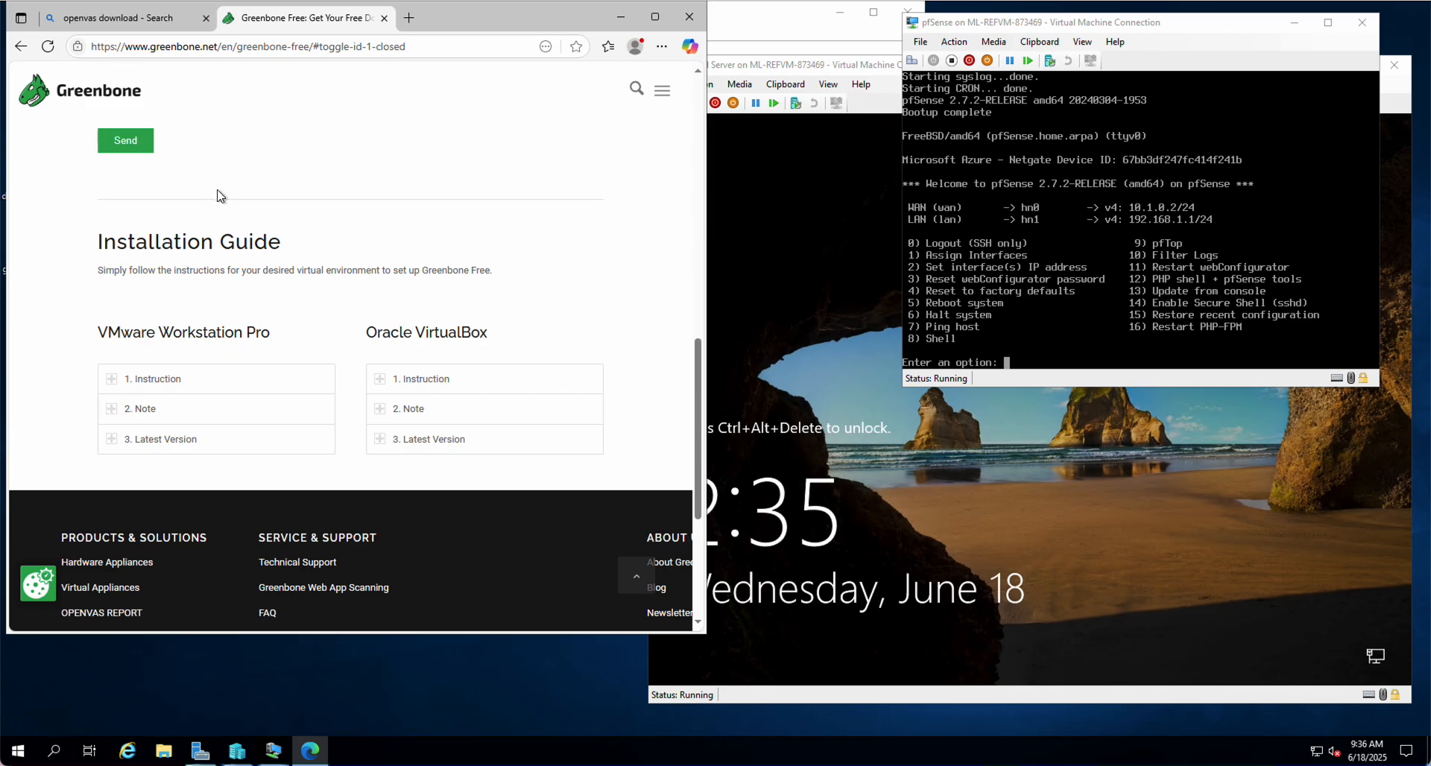
{"action": "left_click", "coordinate": [409, 21]}
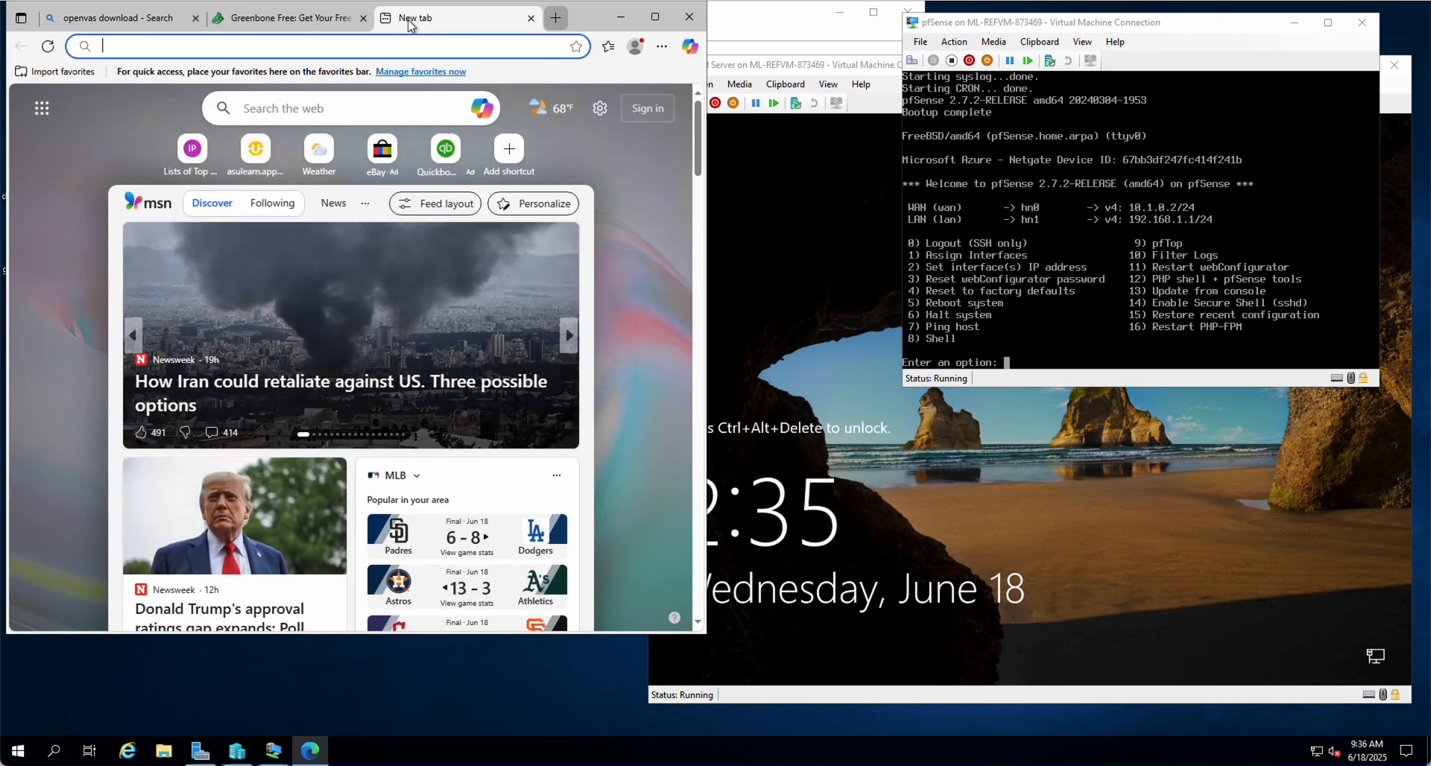
Sign in to AsULearn with the saved university username and the account password
{"action": "left_click", "coordinate": [257, 151]}
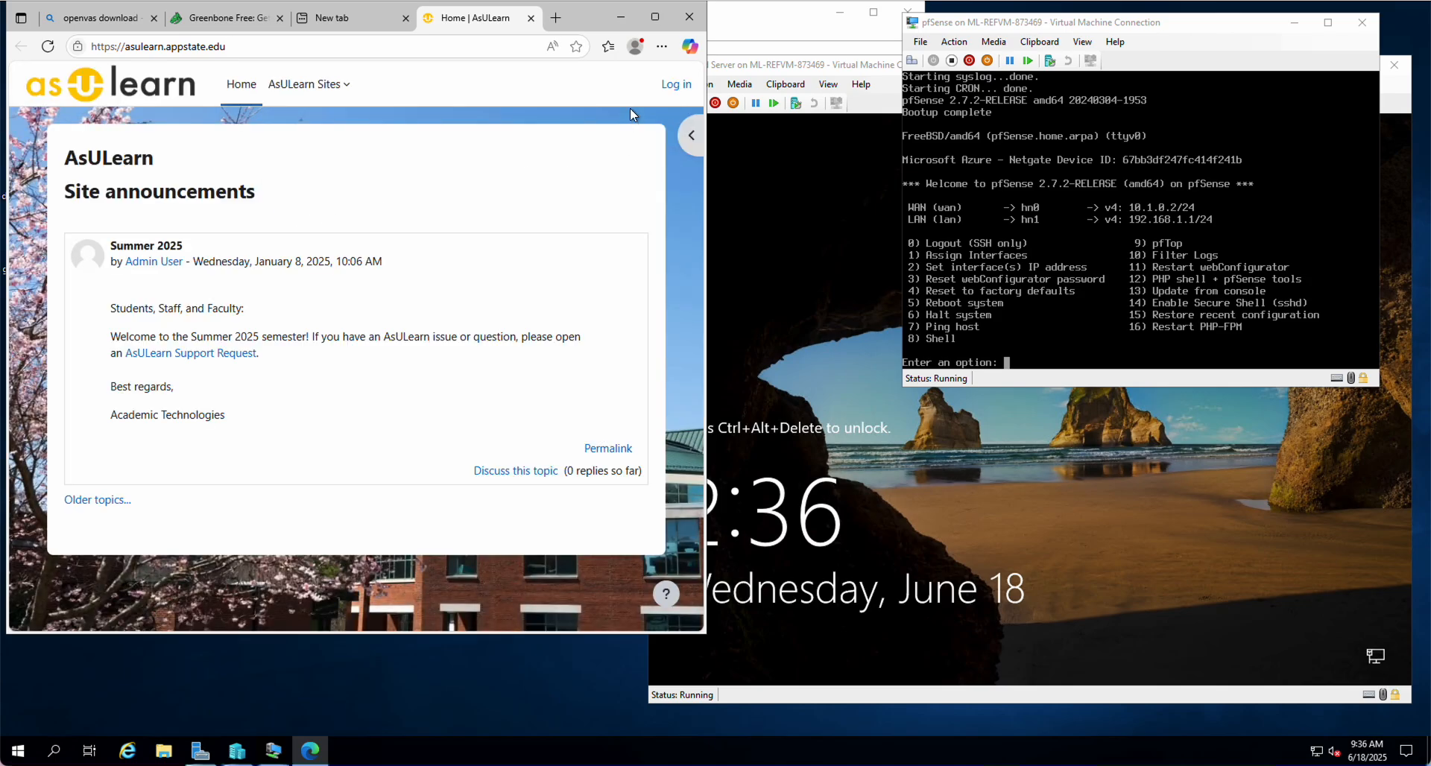
{"action": "left_click", "coordinate": [676, 84]}
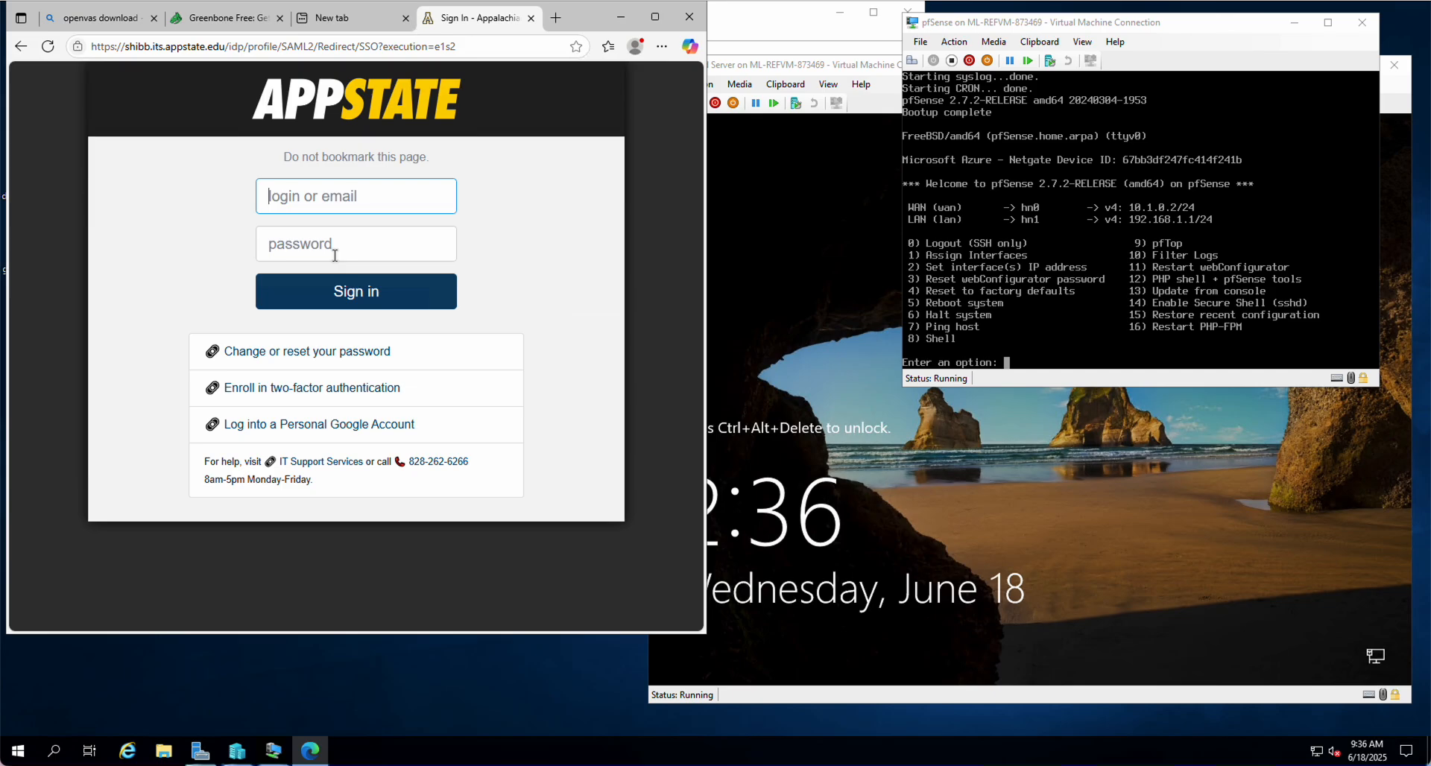
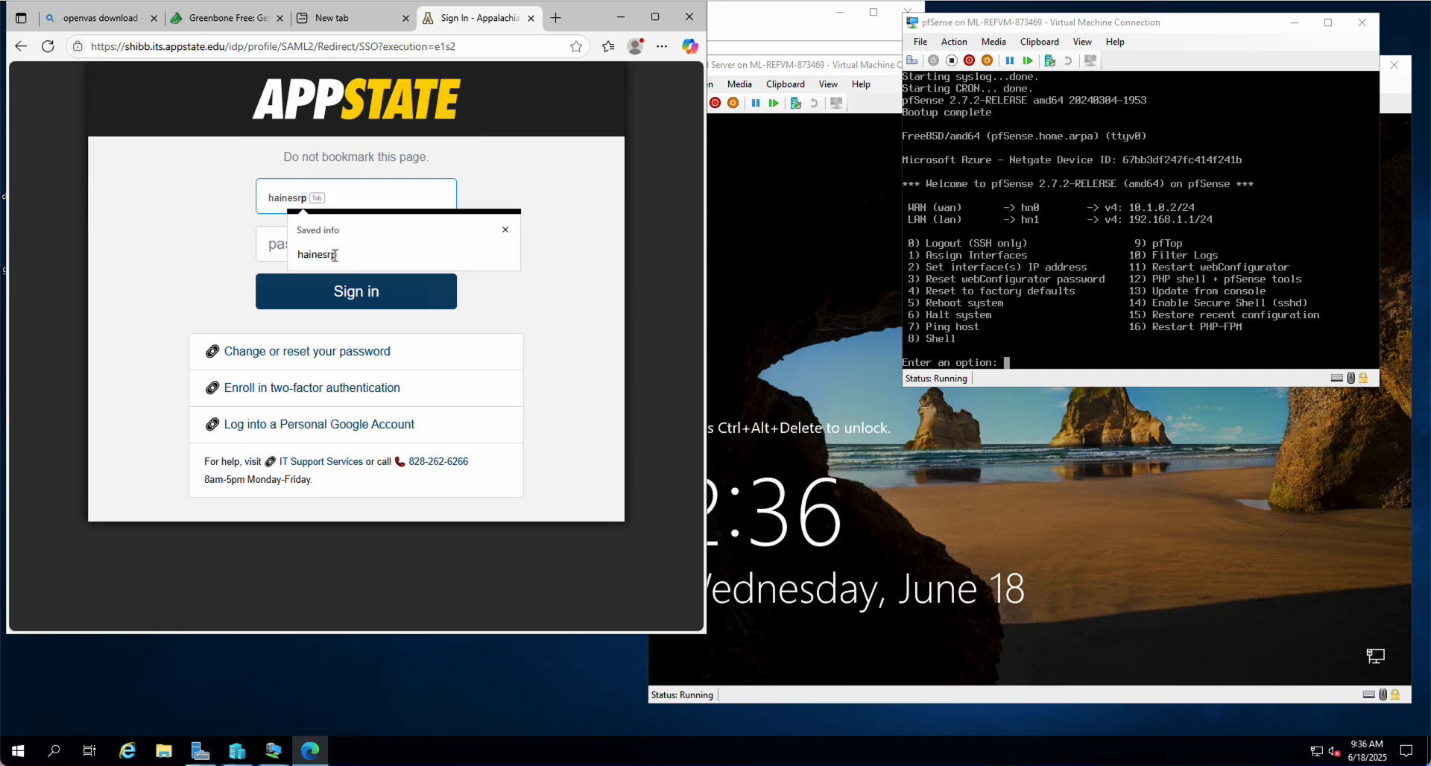
{"action": "left_click", "coordinate": [335, 258]}
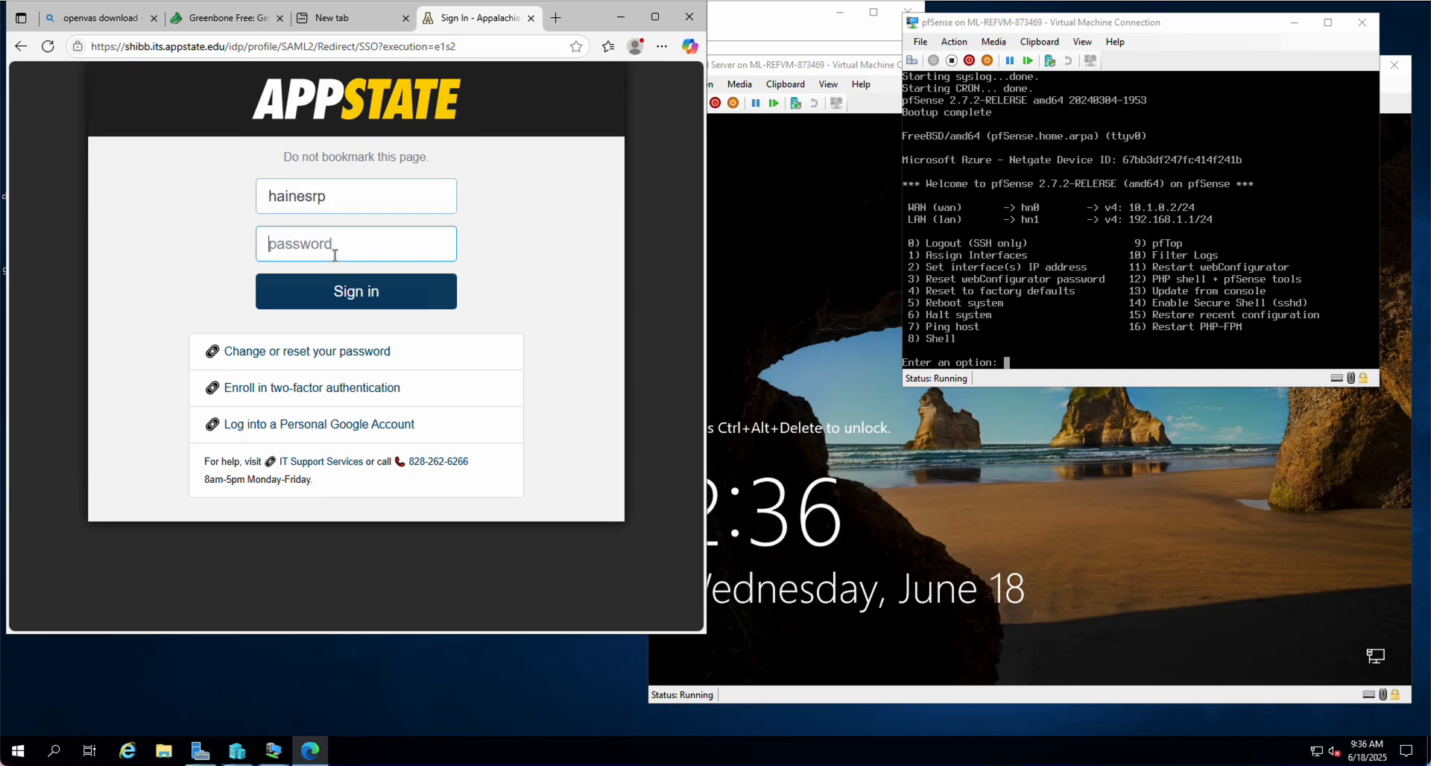
{"action": "type", "text": "••"}
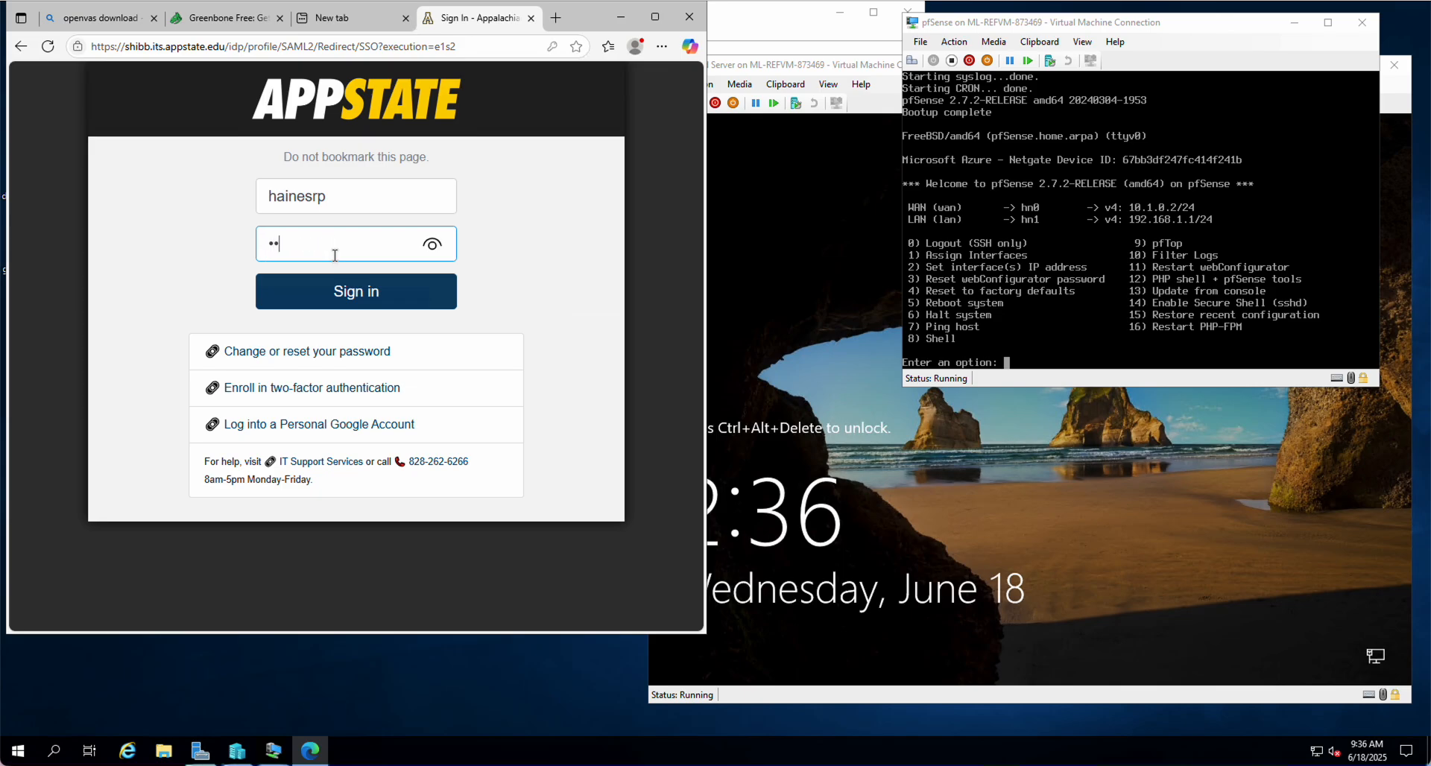
{"action": "type", "text": "•••••••••••"}
{"action": "key", "text": "Return"}
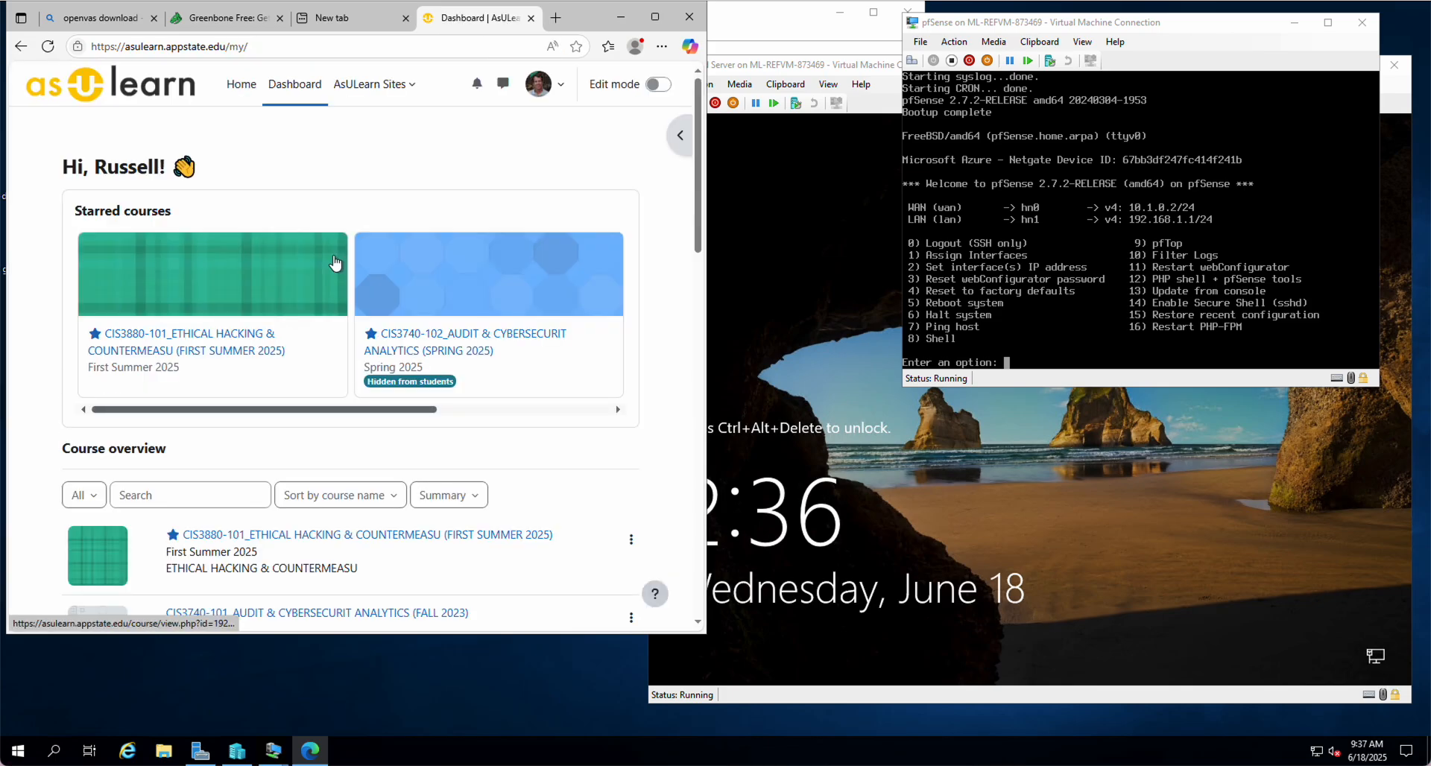
Open the CIS3880 Ethical Hacking course's Vulnerability Scanning and Firewall Configuration assignment
{"action": "left_click", "coordinate": [203, 336]}
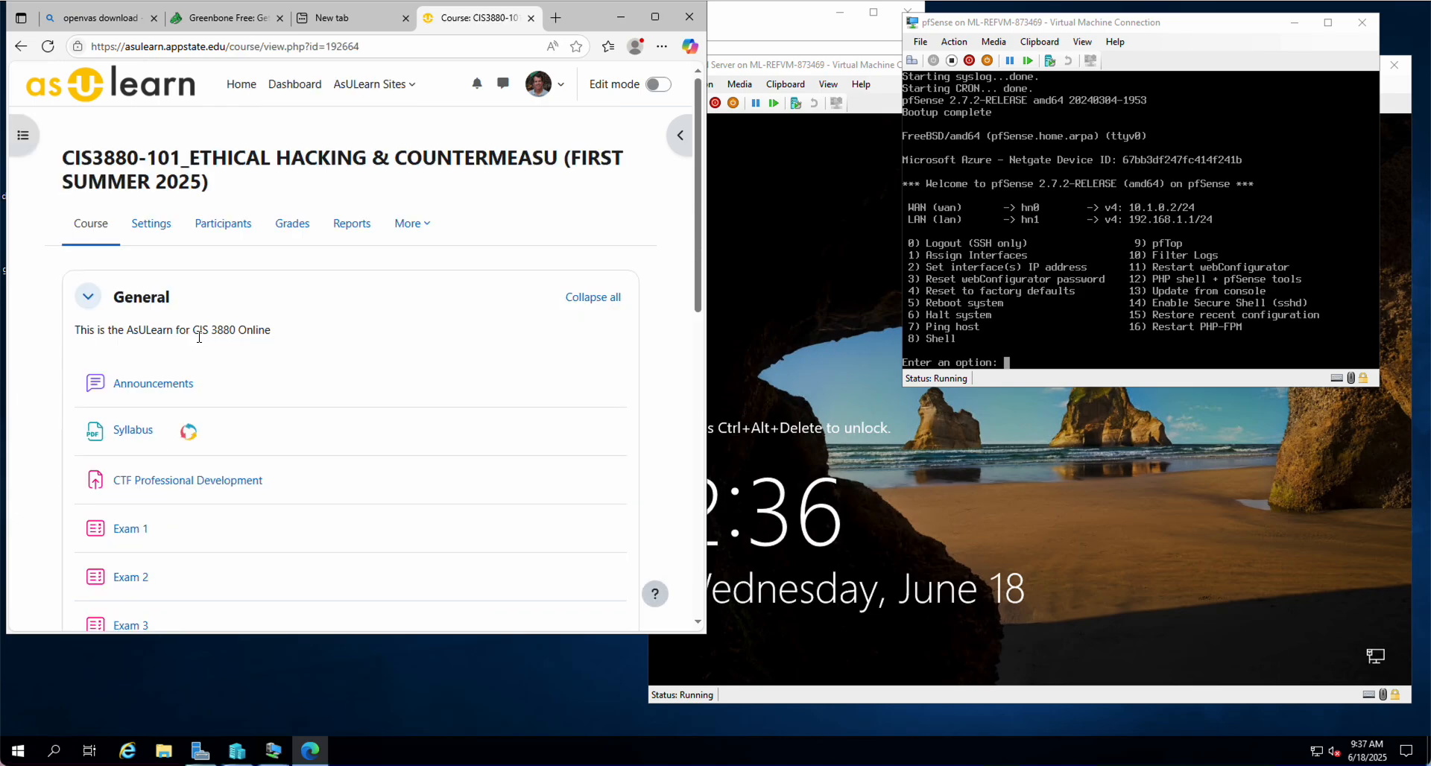
{"action": "scroll", "coordinate": [208, 369], "scroll_direction": "down", "scroll_amount": 5}
{"action": "scroll", "coordinate": [208, 369], "scroll_direction": "down", "scroll_amount": 4}
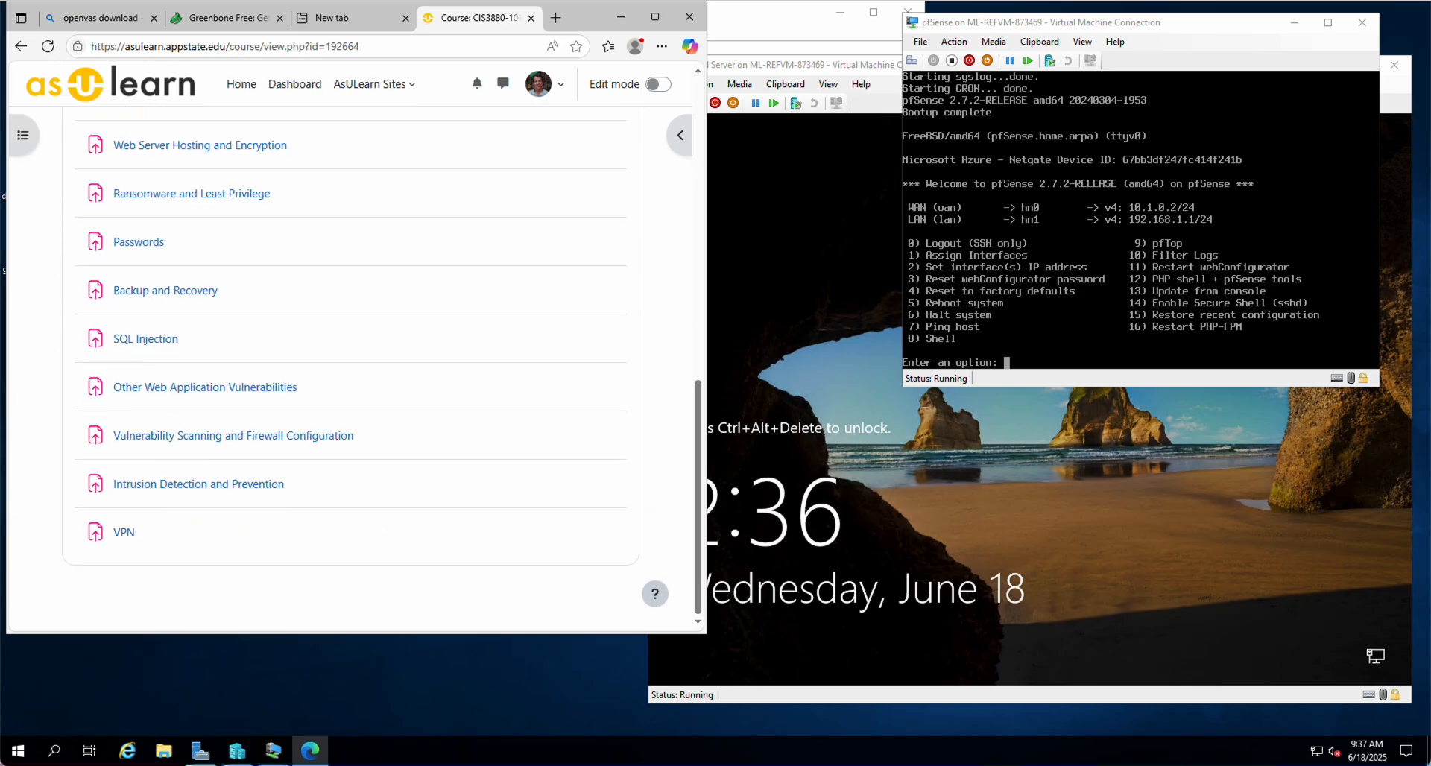
{"action": "left_click", "coordinate": [156, 441]}
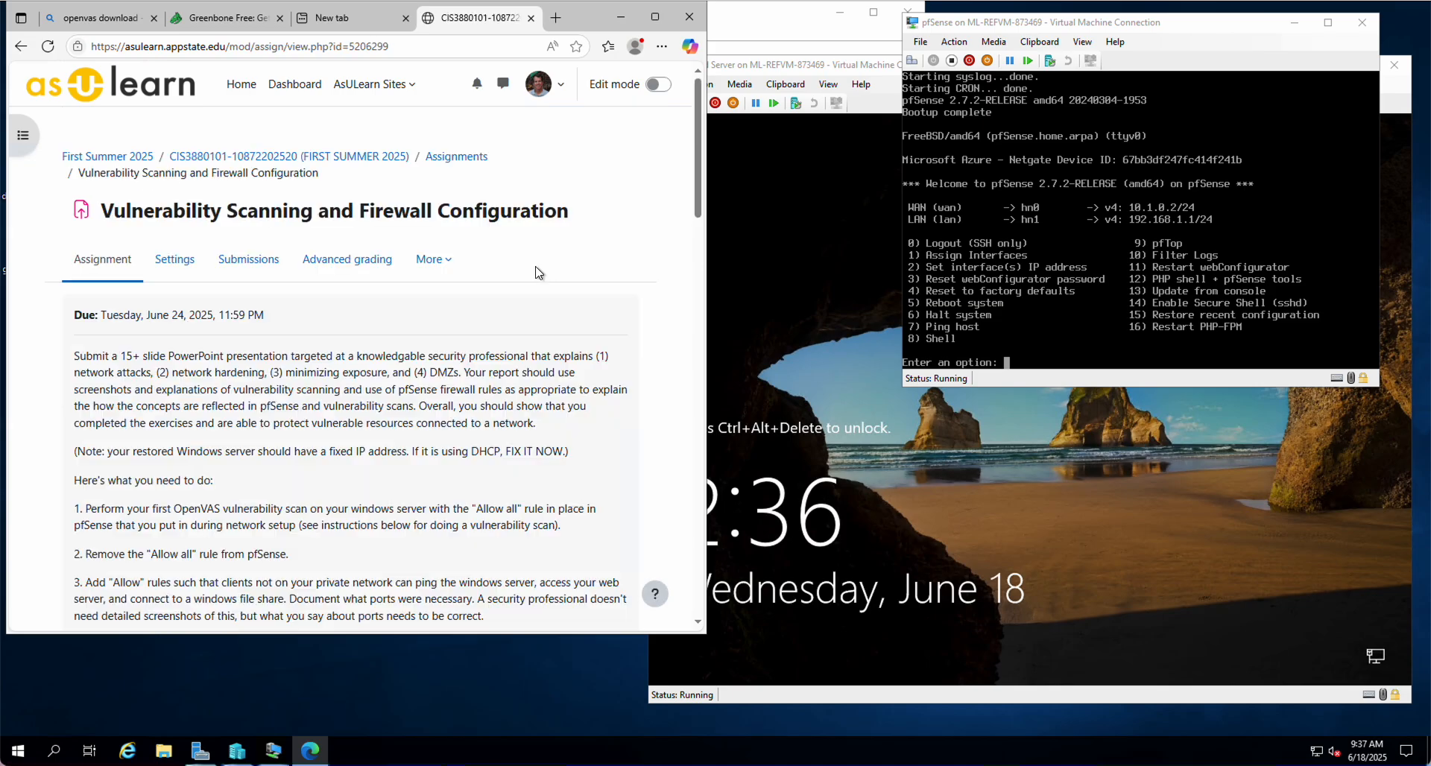
Follow the assignment's Google Drive OpenVAS link in a new window and enter the university e-mail
{"action": "scroll", "coordinate": [291, 301], "scroll_direction": "down", "scroll_amount": 9}
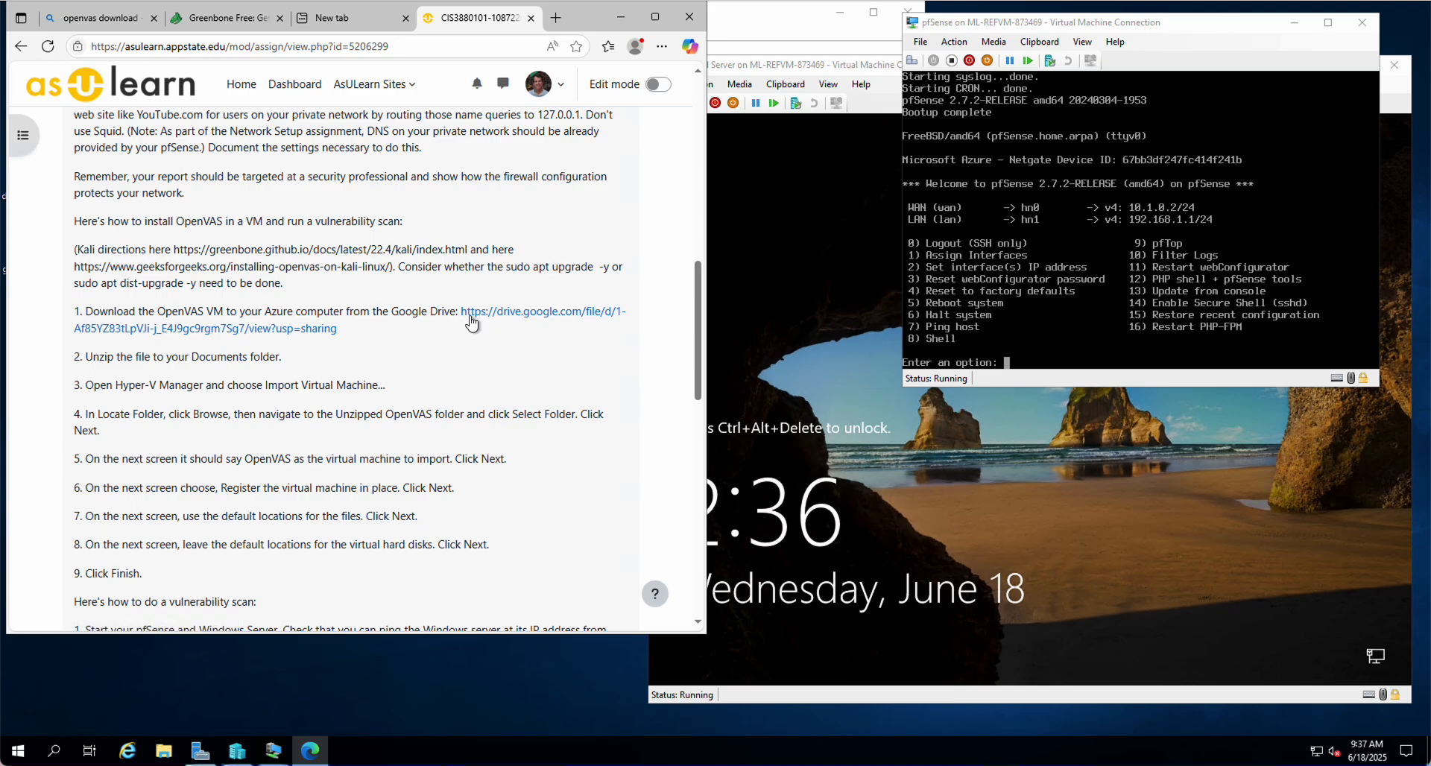
{"action": "left_click", "coordinate": [478, 319]}
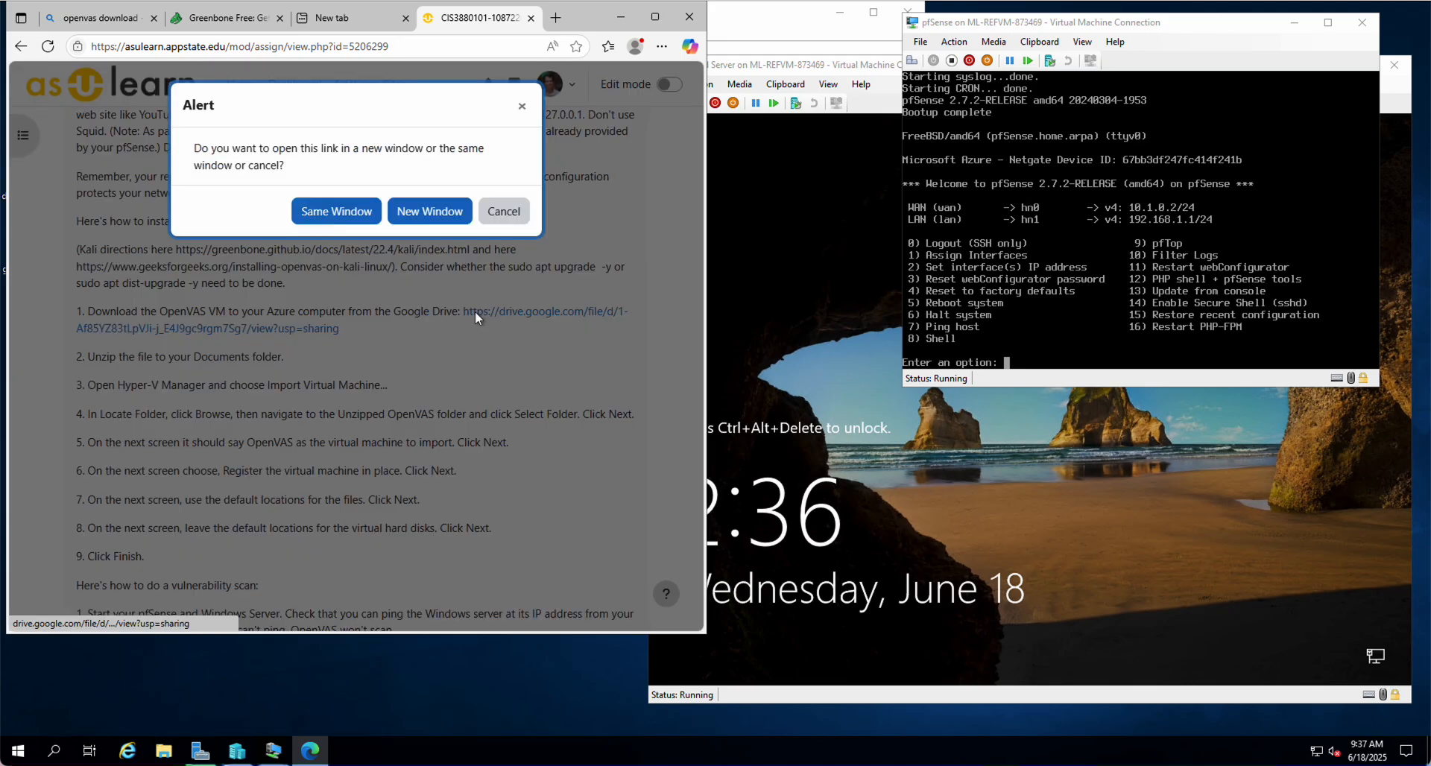
{"action": "left_click", "coordinate": [429, 222]}
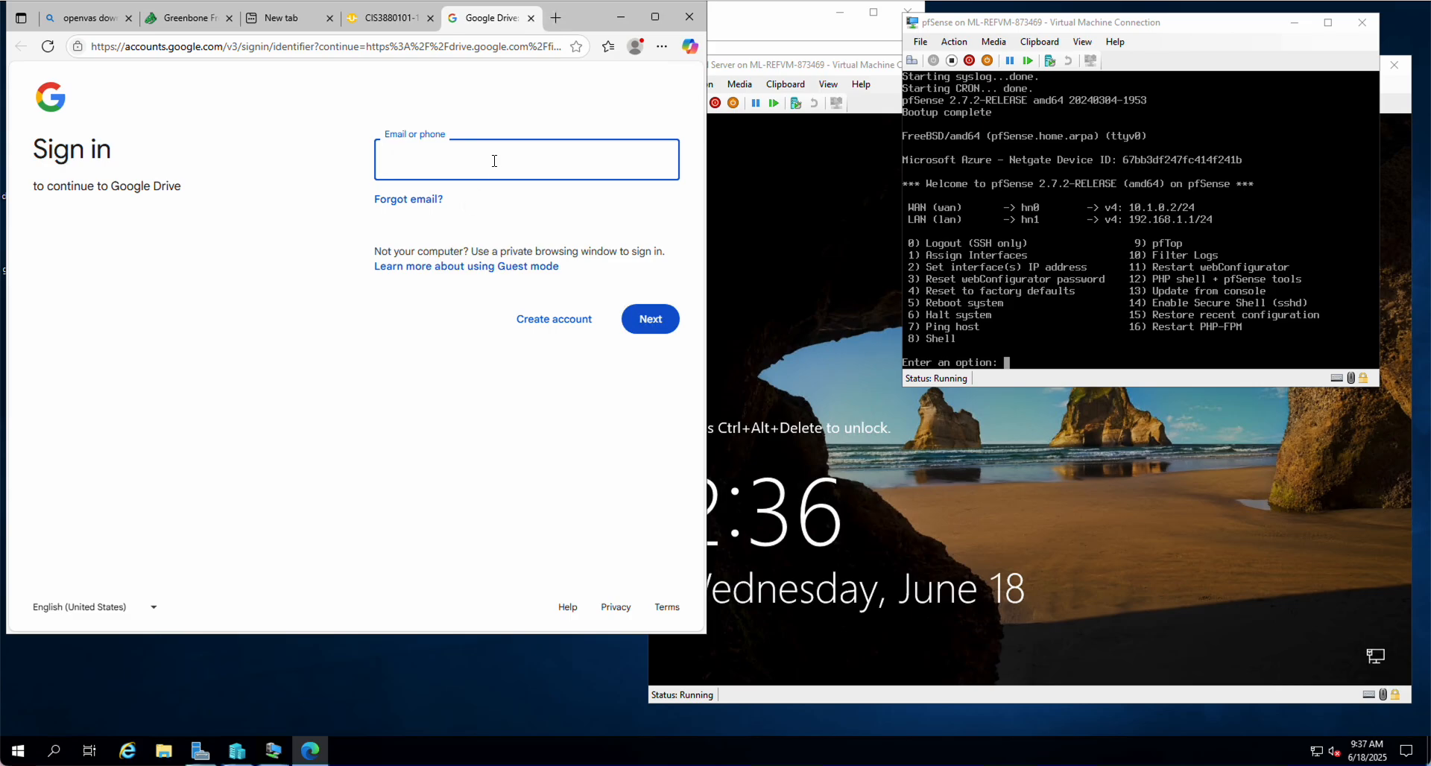
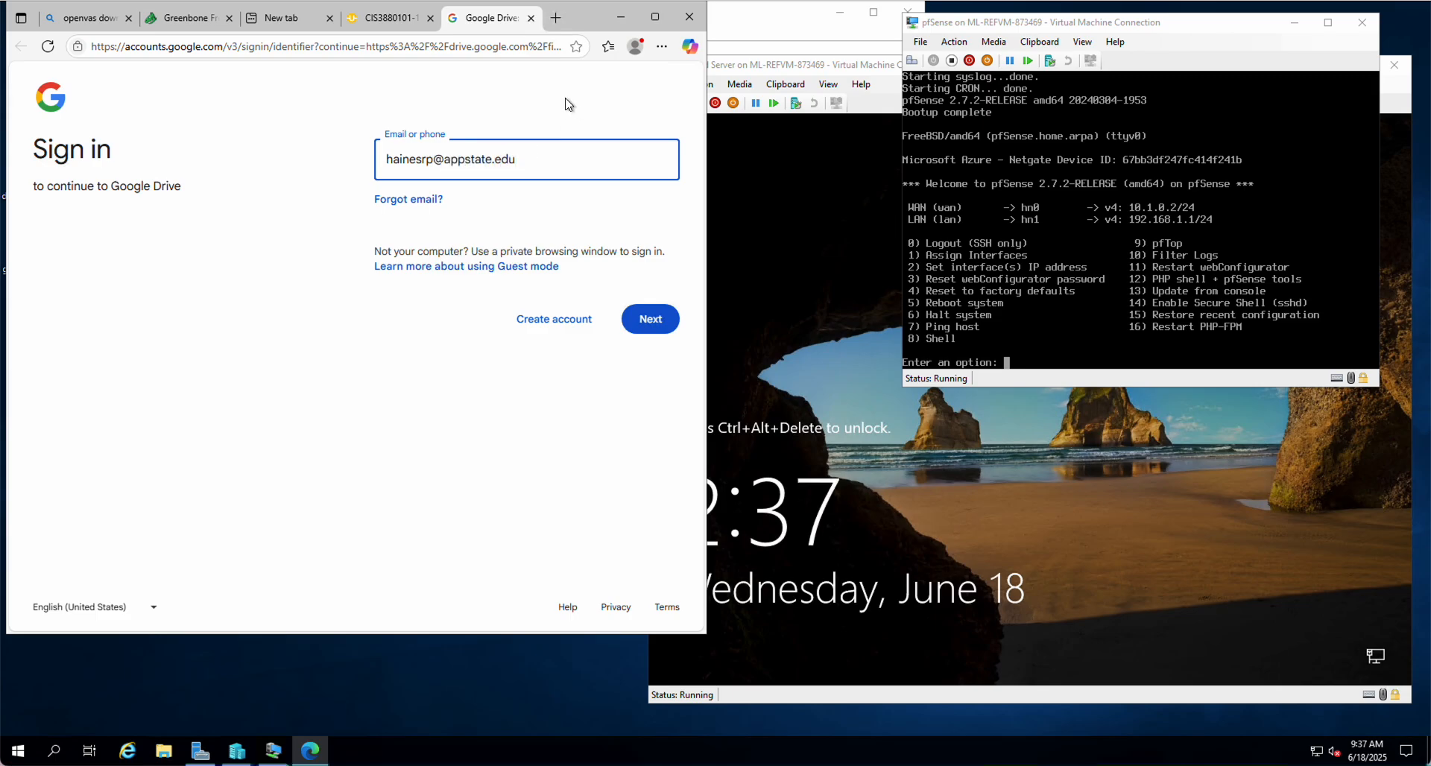
Sign in to Google and download the 1.4 GB OpenVAS.zip despite the virus-scan warning
{"action": "left_click", "coordinate": [649, 320]}
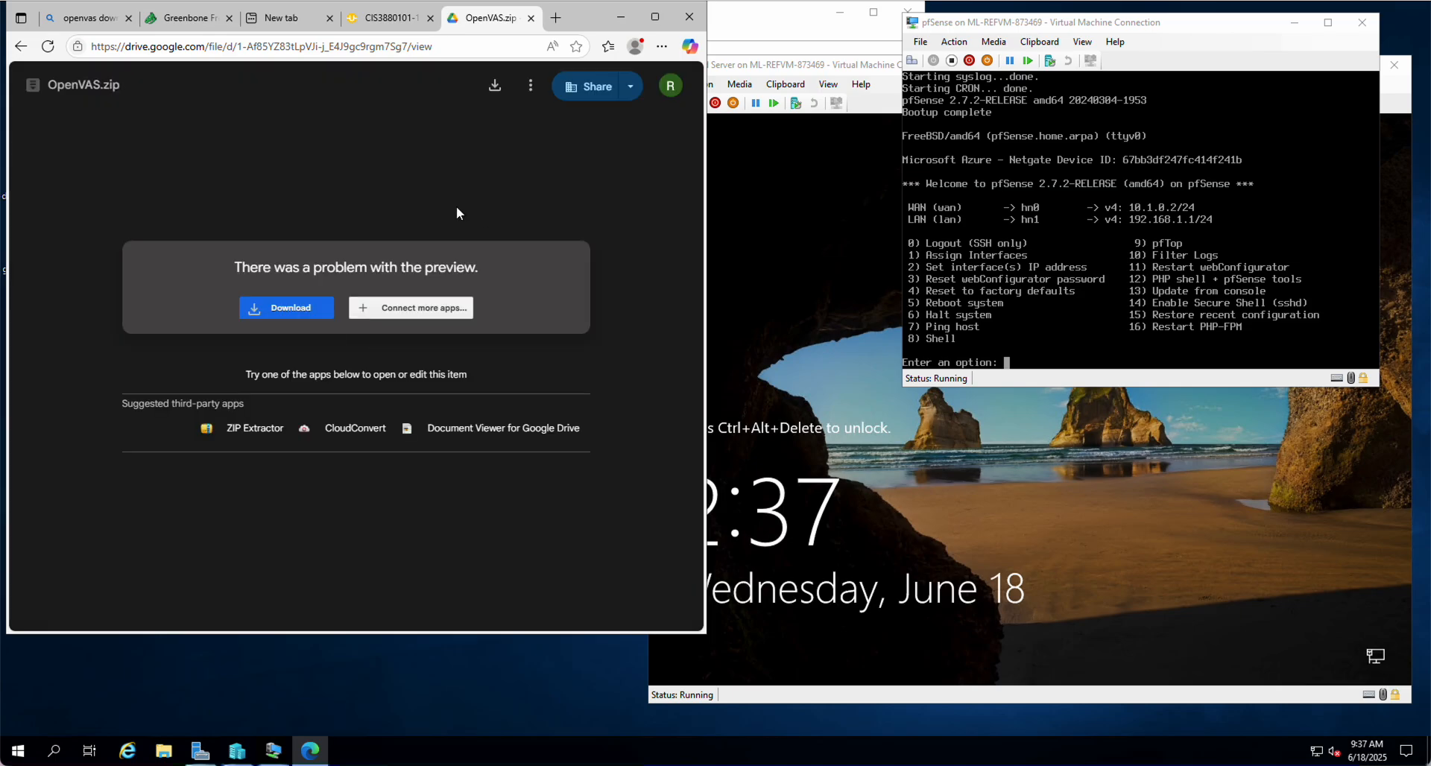
{"action": "left_click", "coordinate": [302, 311]}
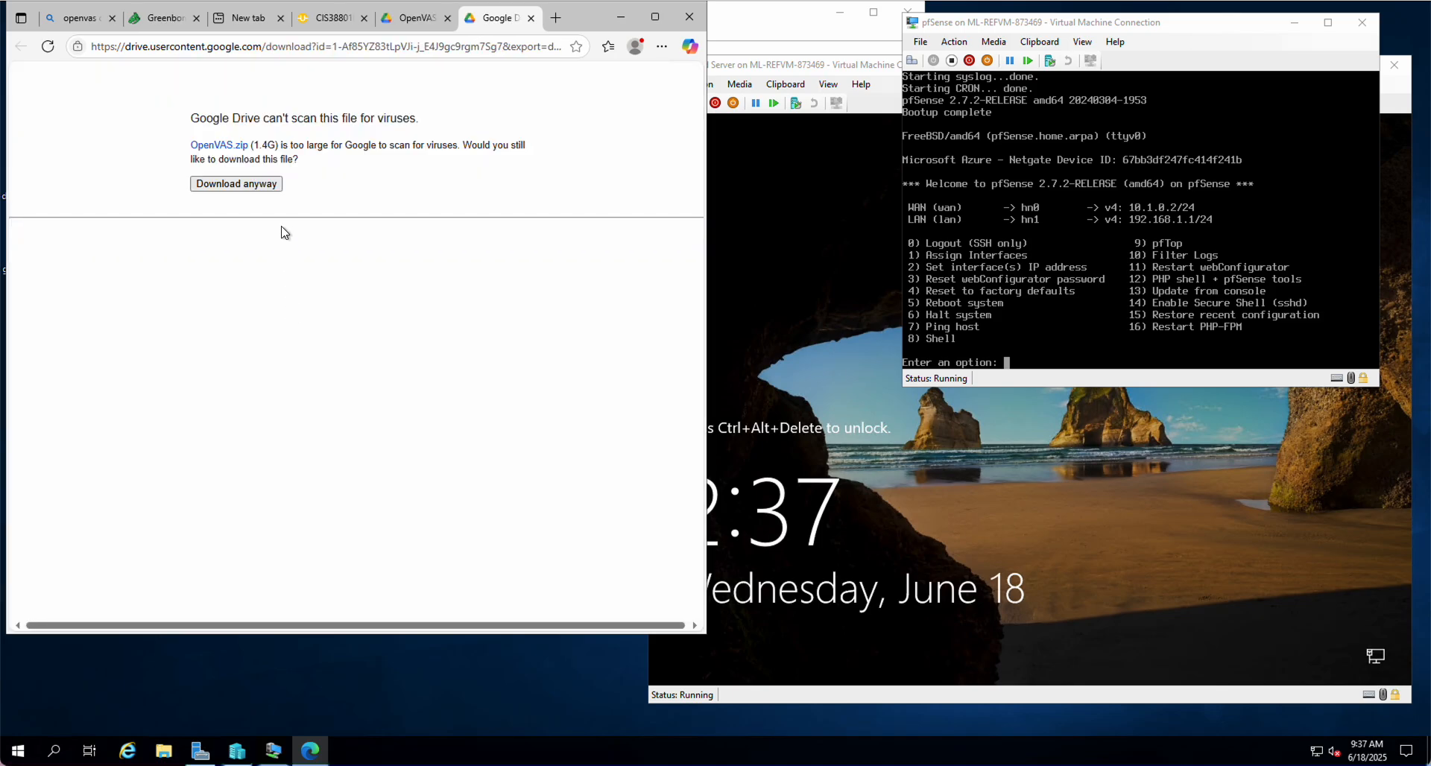
{"action": "left_click", "coordinate": [254, 184]}
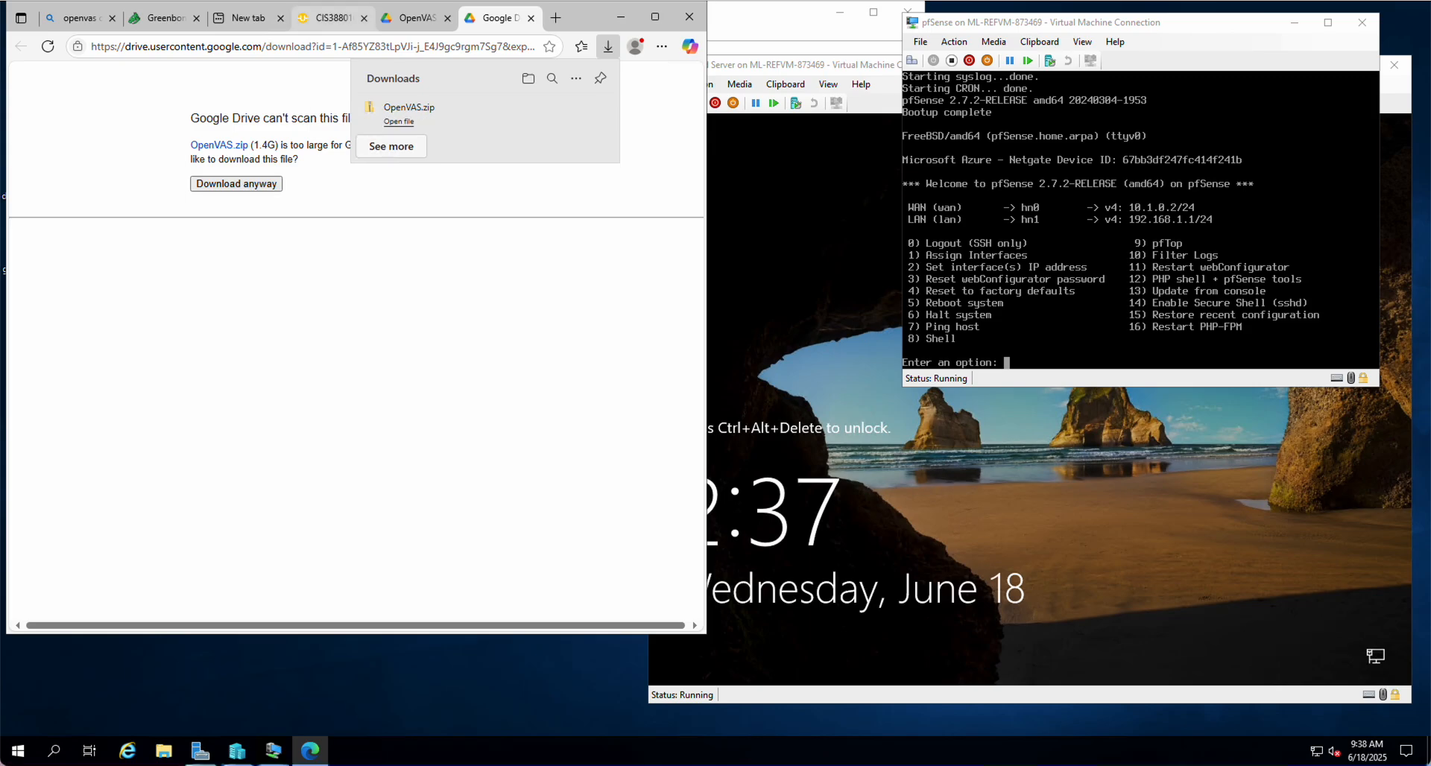
{"action": "mouse_move", "coordinate": [398, 127]}
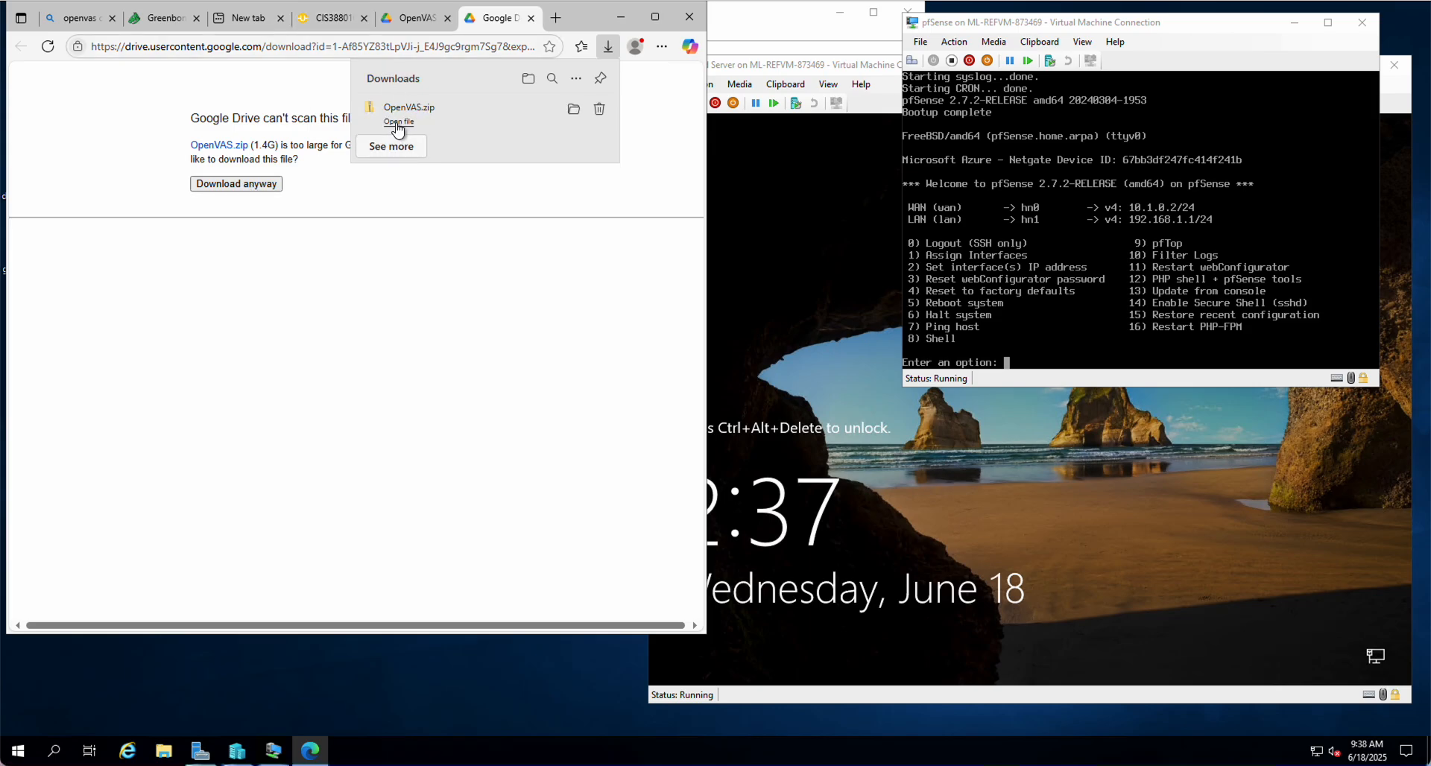
Extract the downloaded OpenVAS.zip with 7-Zip into C:\Users\CISadmin\Documents\OpenVAS\
{"action": "left_click", "coordinate": [573, 111]}
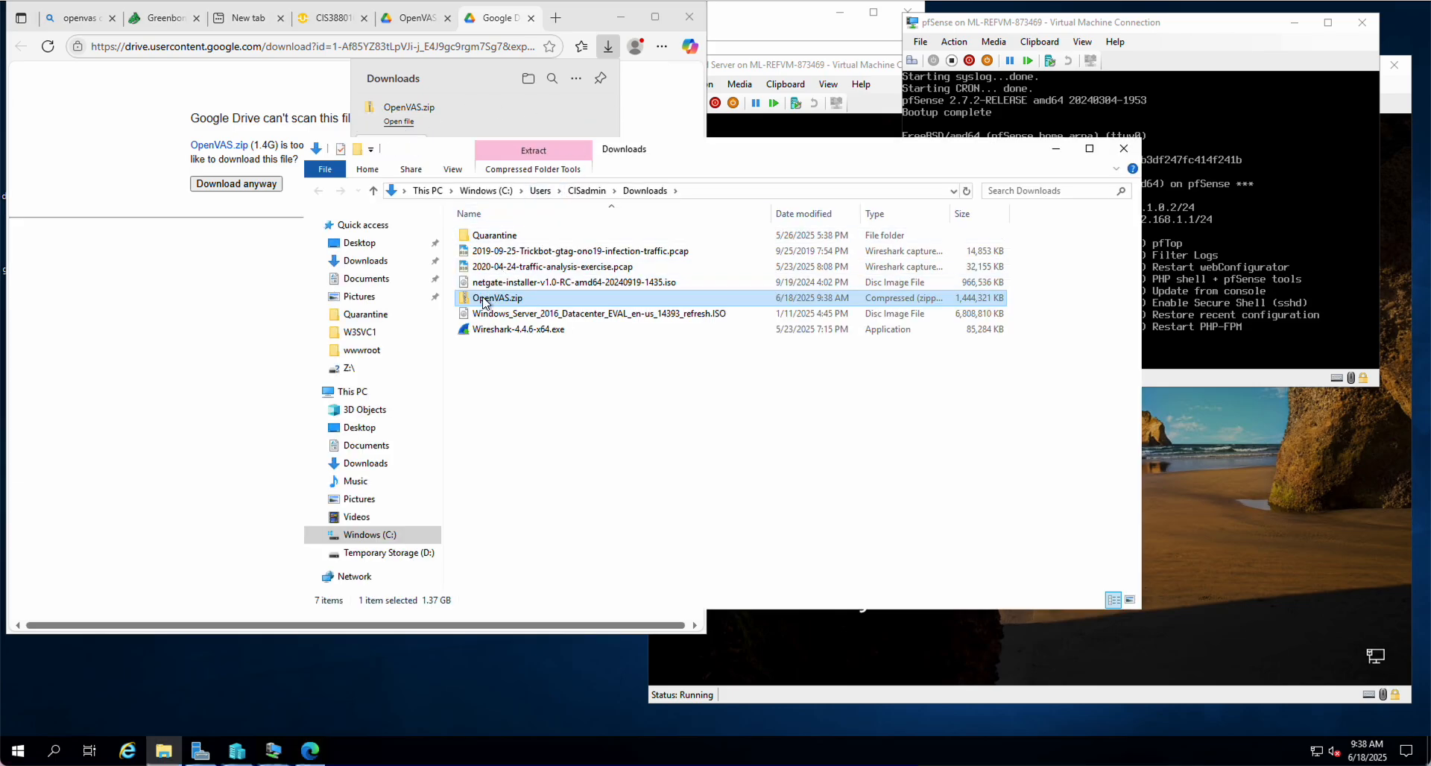
{"action": "right_click", "coordinate": [484, 303]}
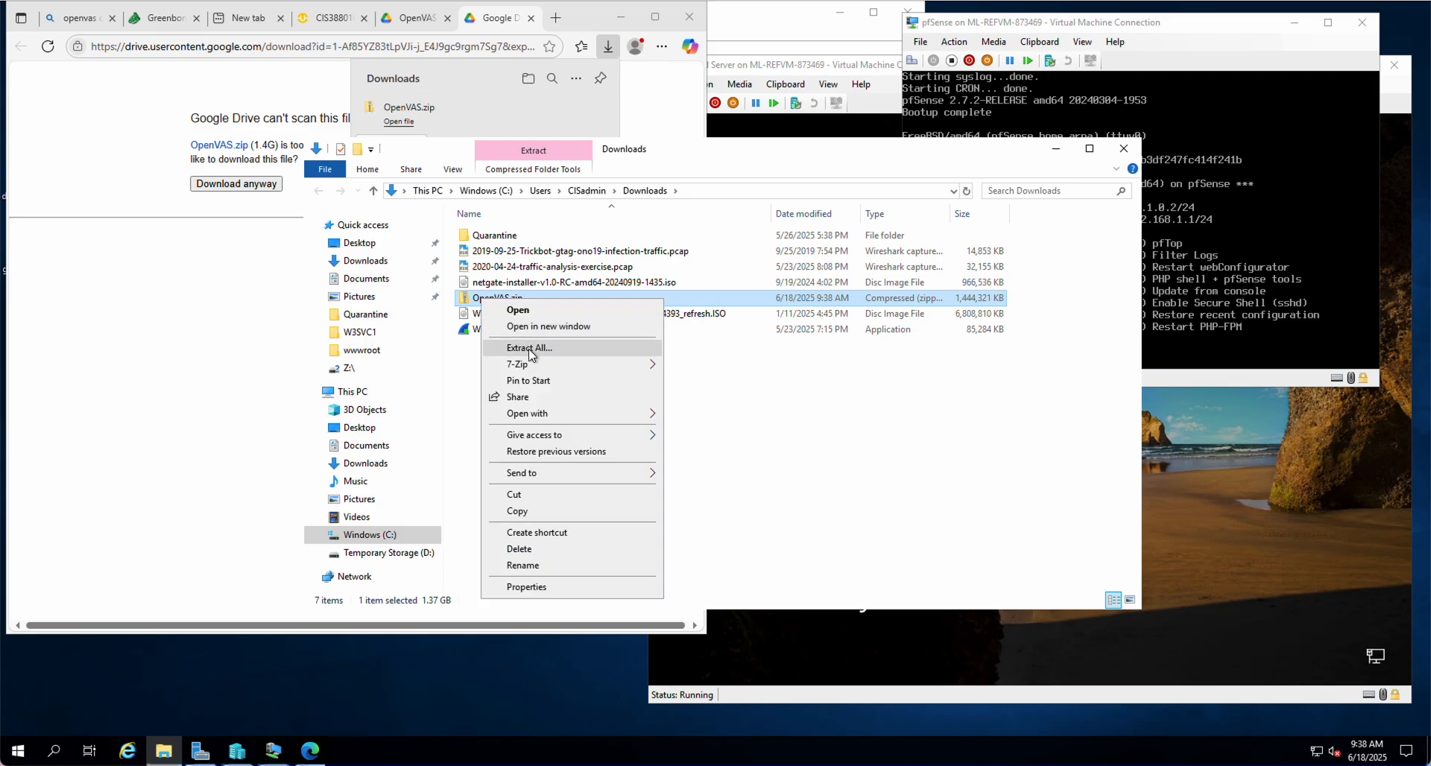
{"action": "mouse_move", "coordinate": [530, 365]}
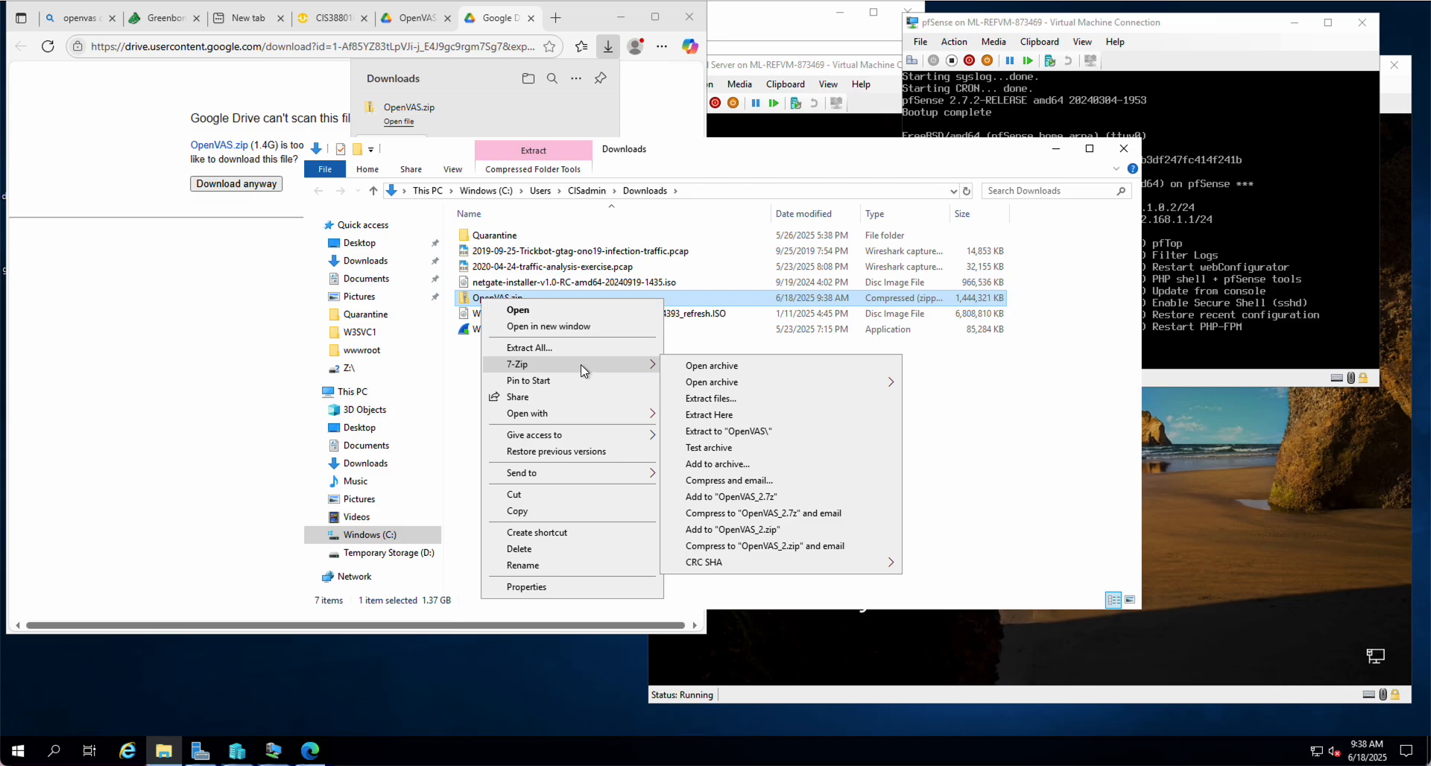
{"action": "left_click", "coordinate": [722, 400]}
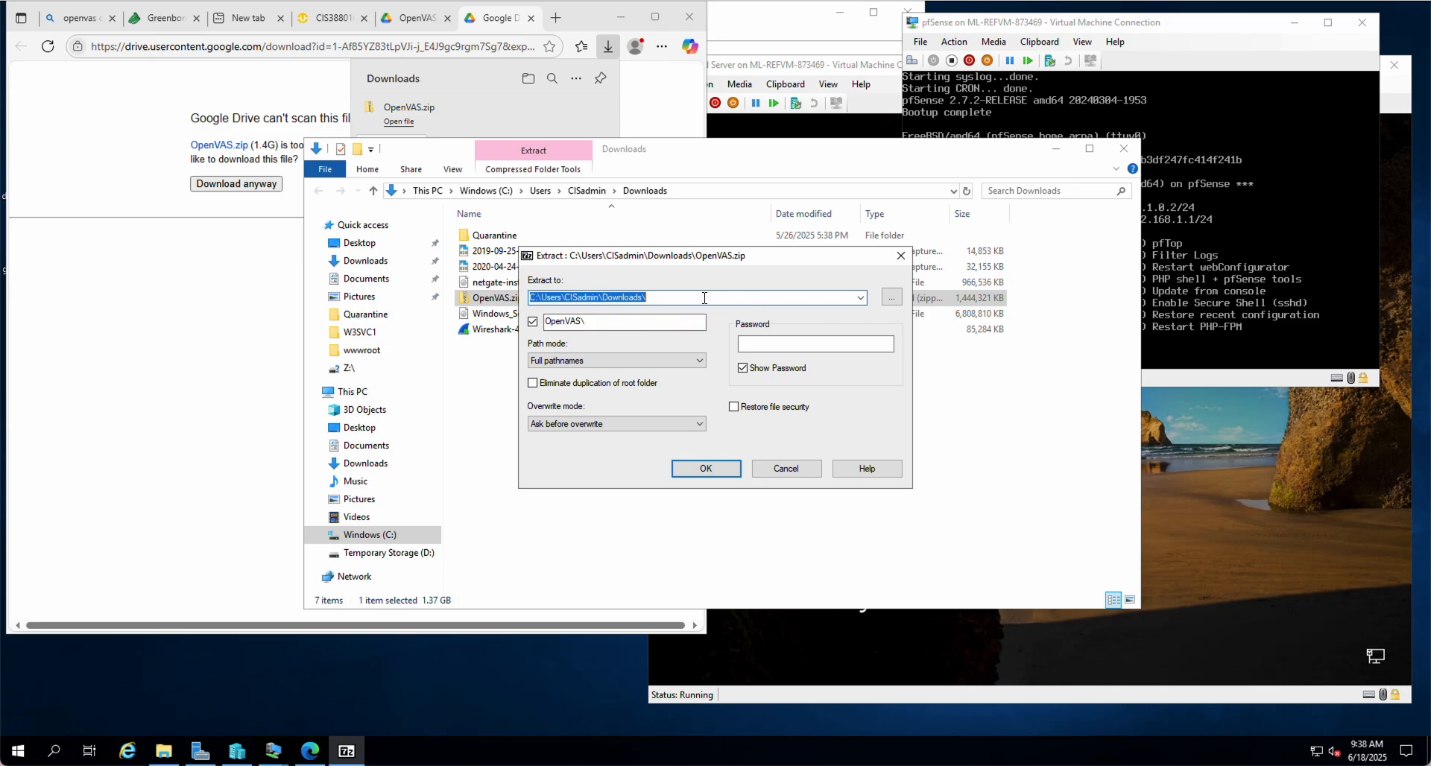
{"action": "left_click", "coordinate": [892, 297]}
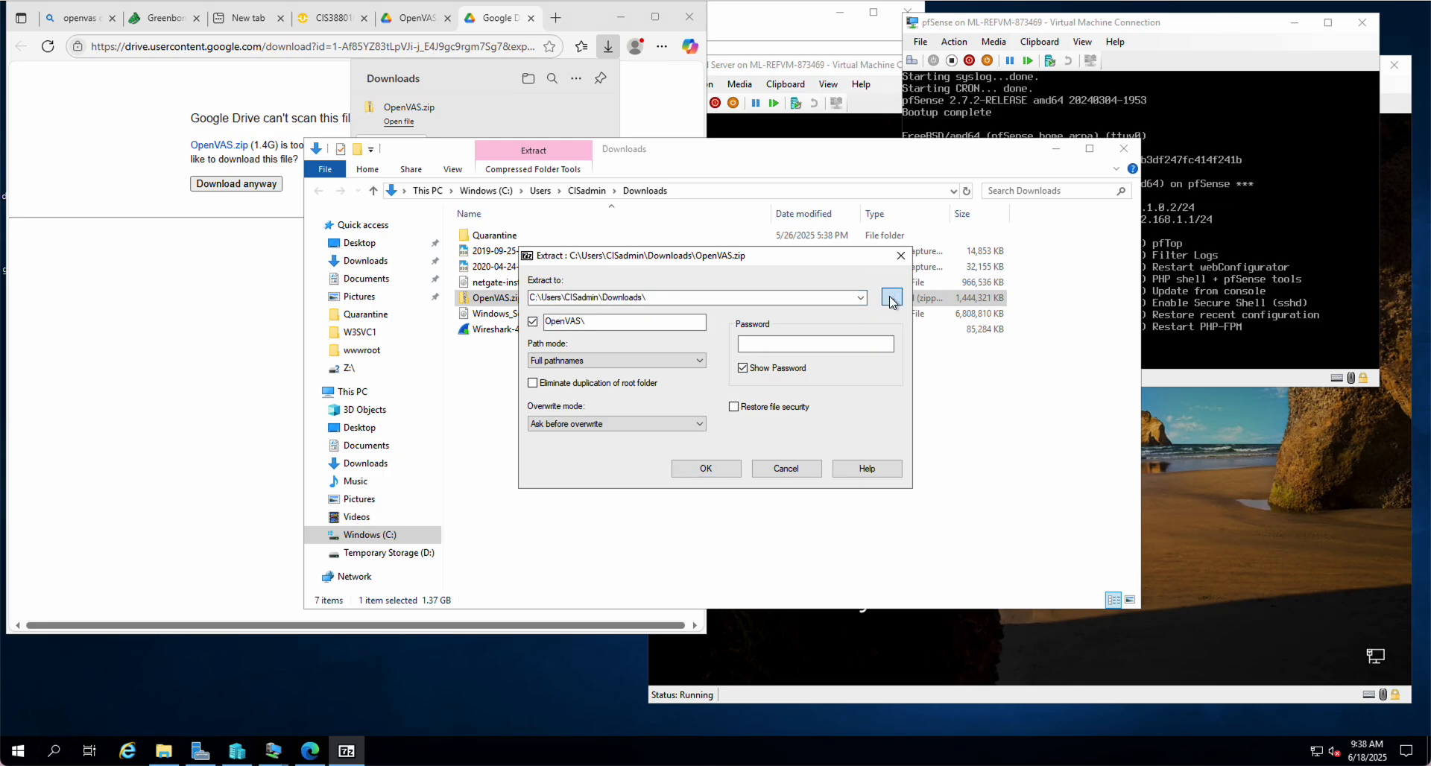
{"action": "left_click", "coordinate": [675, 395]}
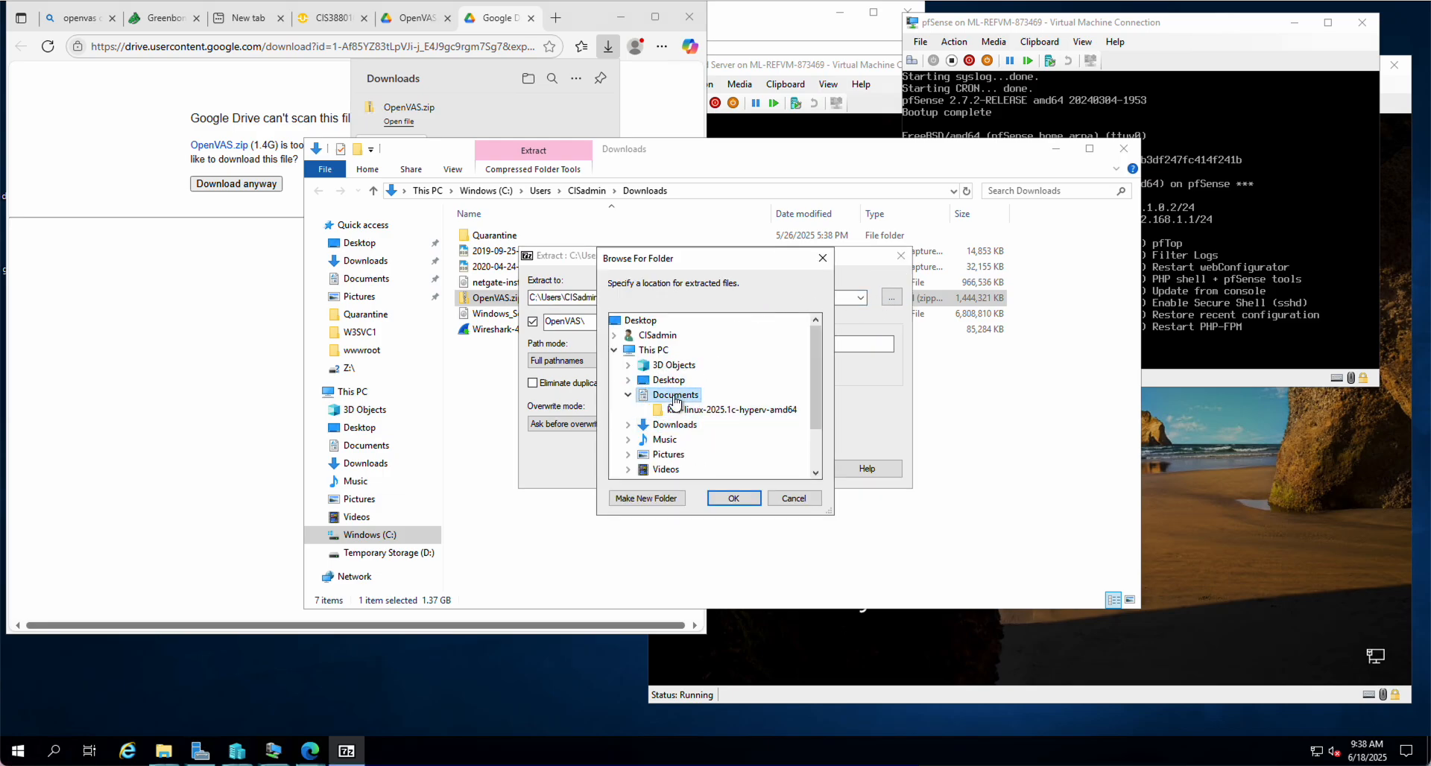
{"action": "left_click", "coordinate": [734, 497]}
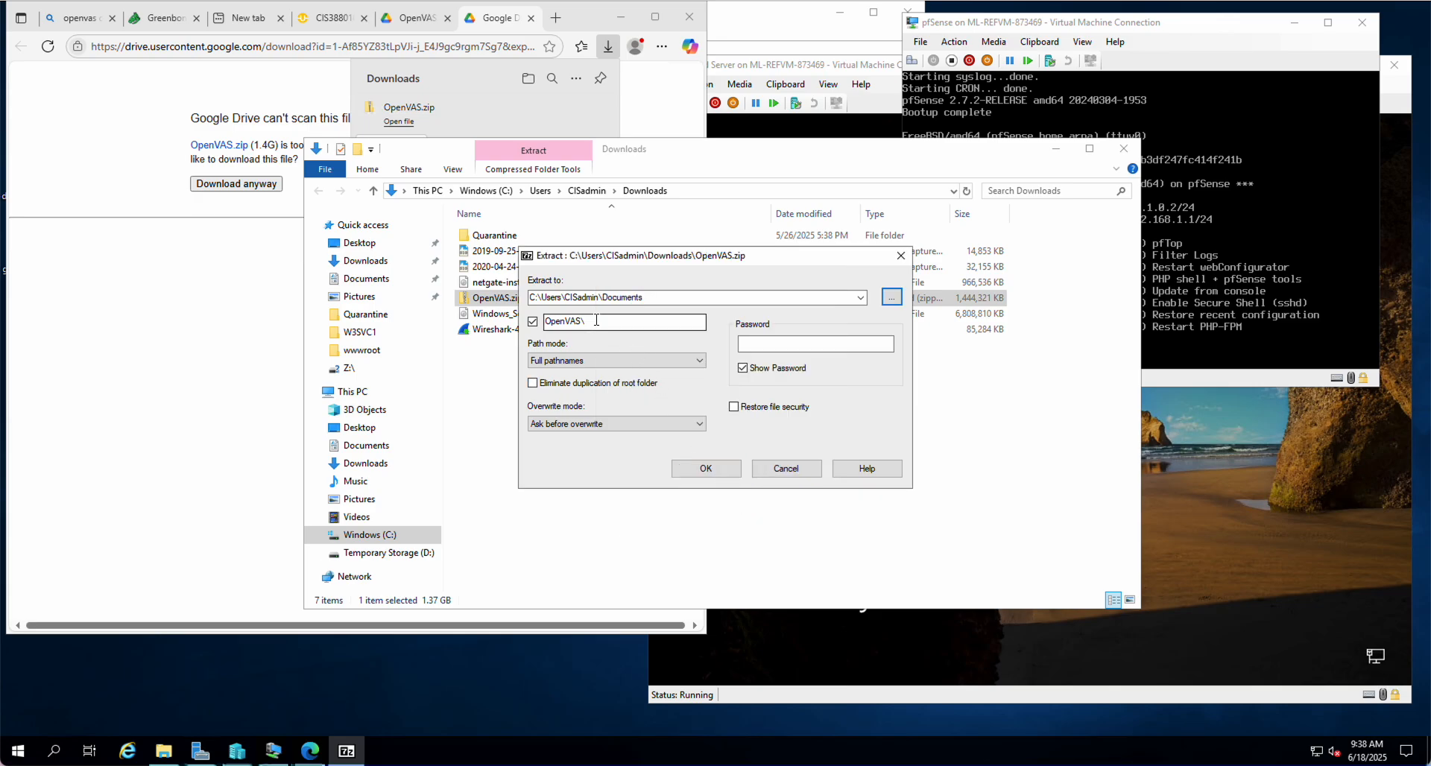
{"action": "left_click", "coordinate": [709, 468]}
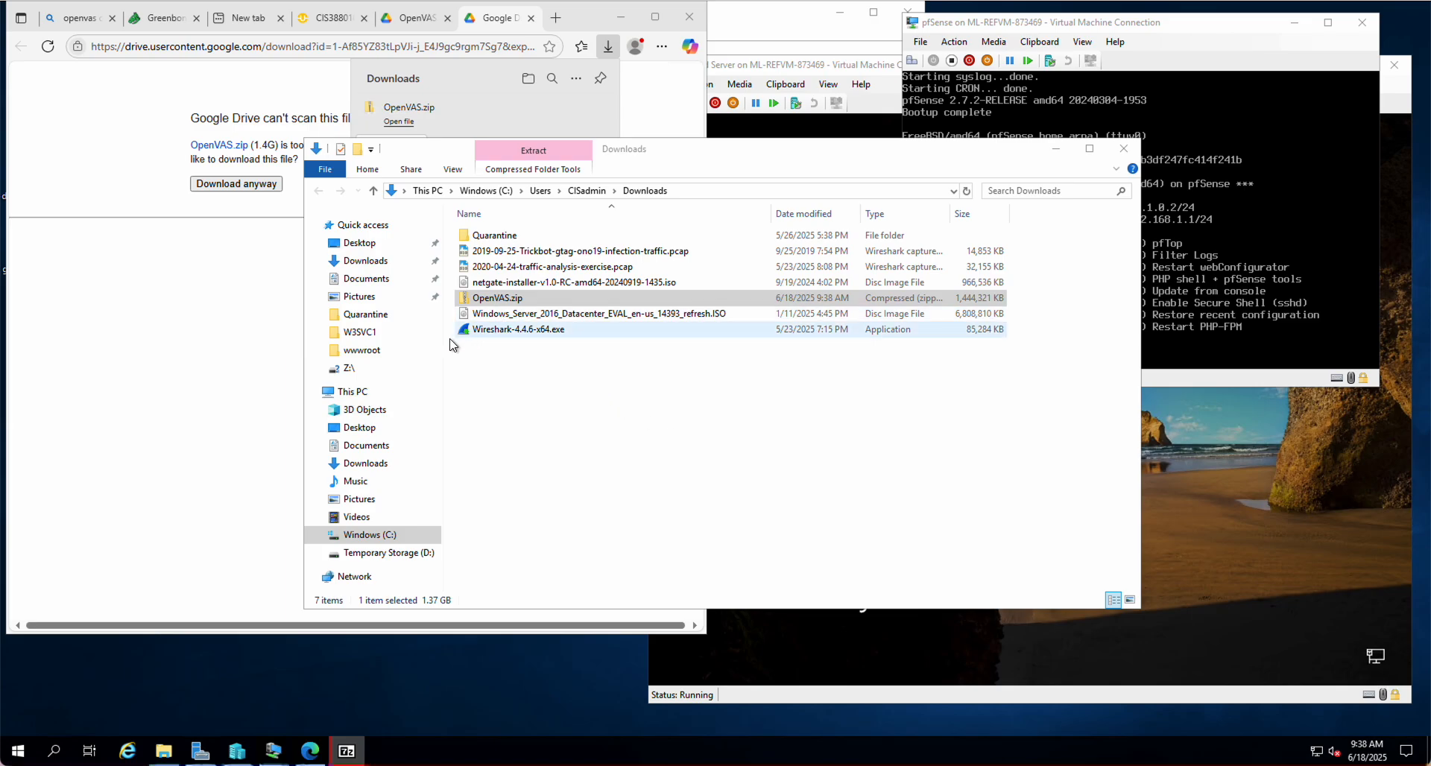
Check Documents for the OpenVAS folder, cancel deleting the in-use OpenVAS.zip, and return to 7-Zip
{"action": "left_click", "coordinate": [384, 280]}
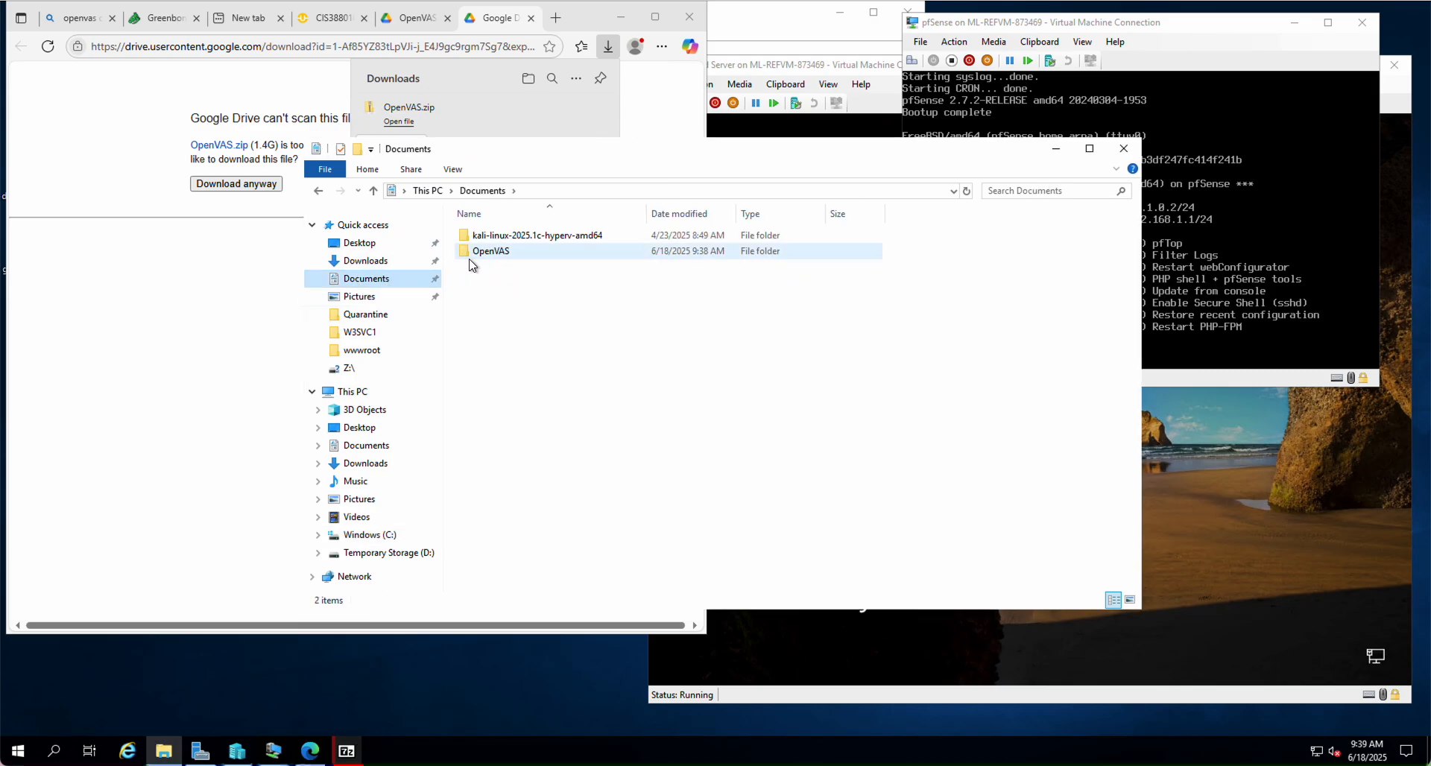
{"action": "left_click", "coordinate": [363, 261]}
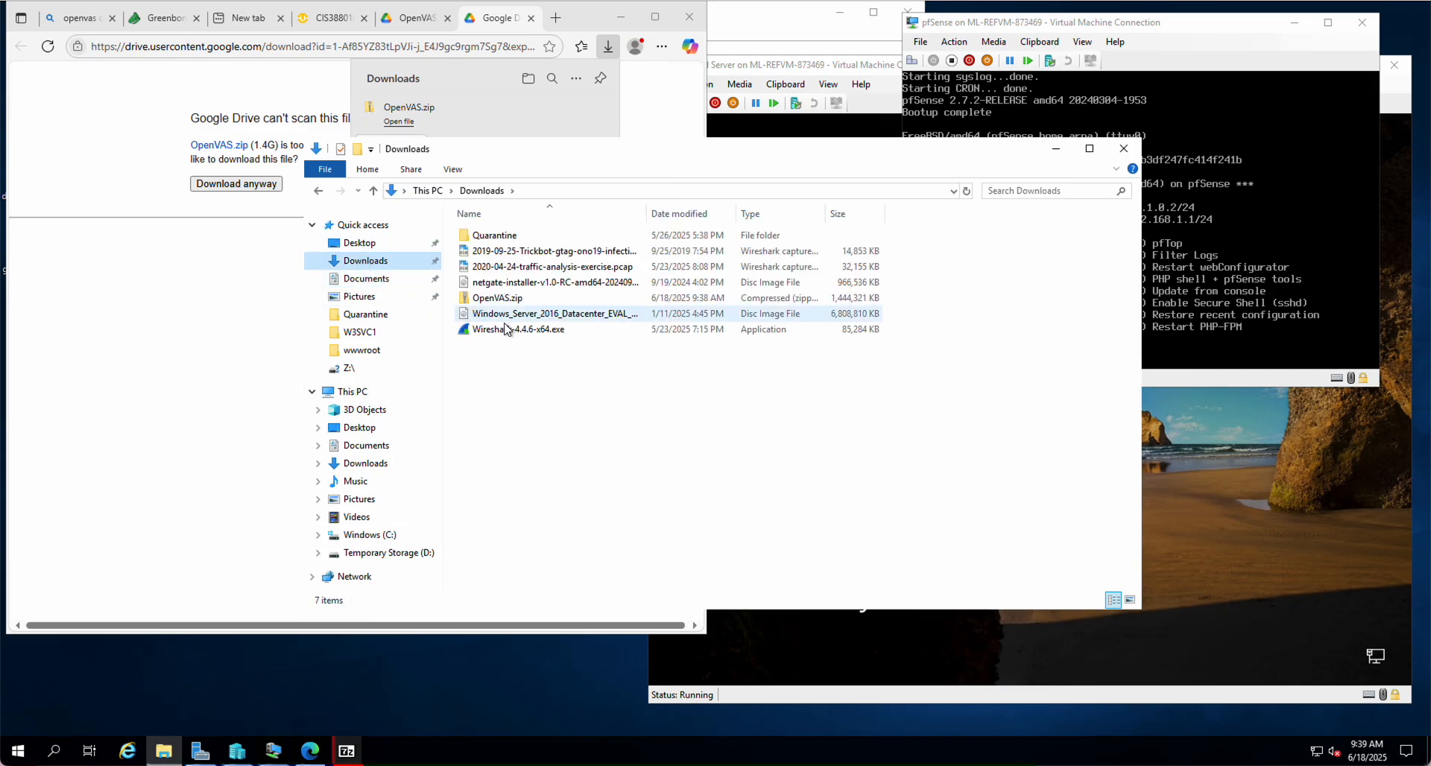
{"action": "right_click", "coordinate": [503, 306]}
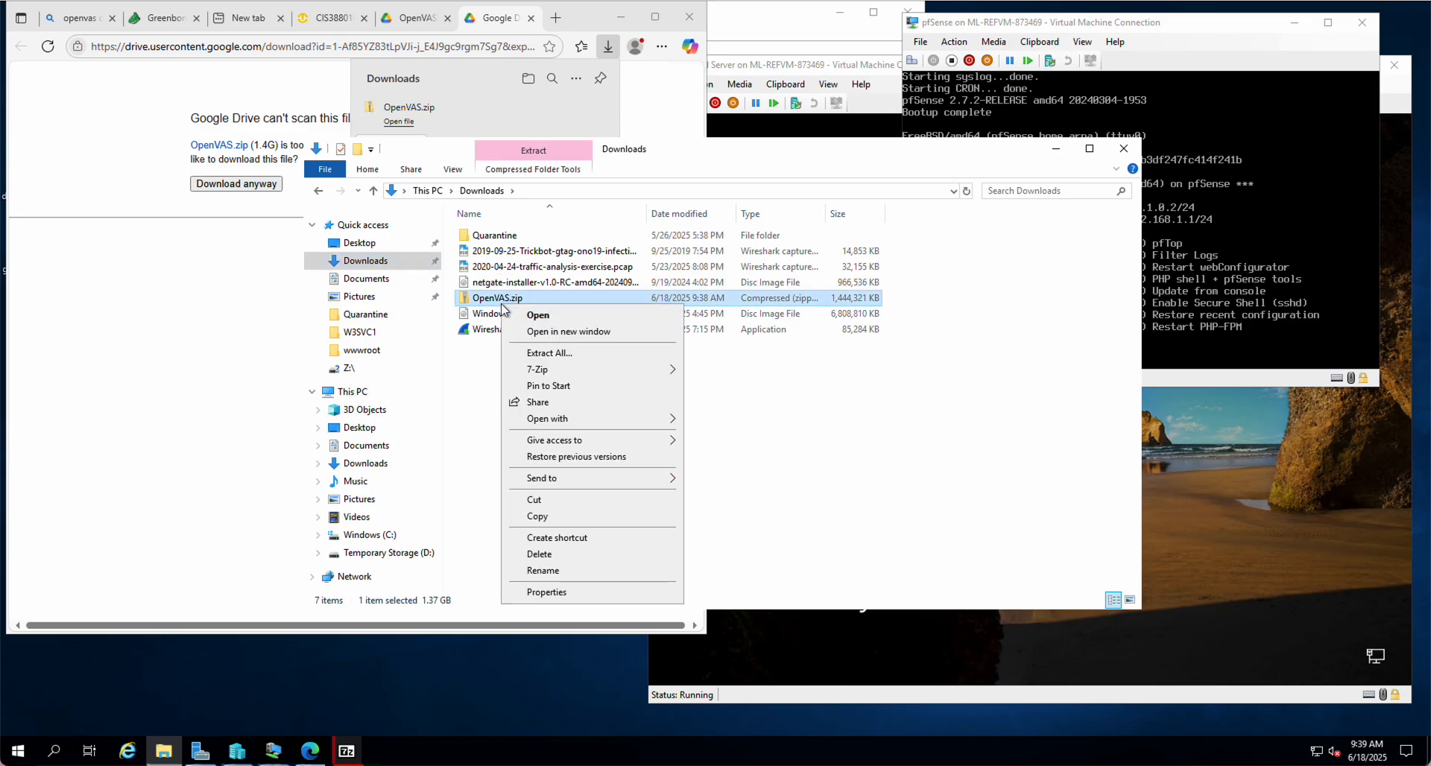
{"action": "left_click", "coordinate": [568, 556]}
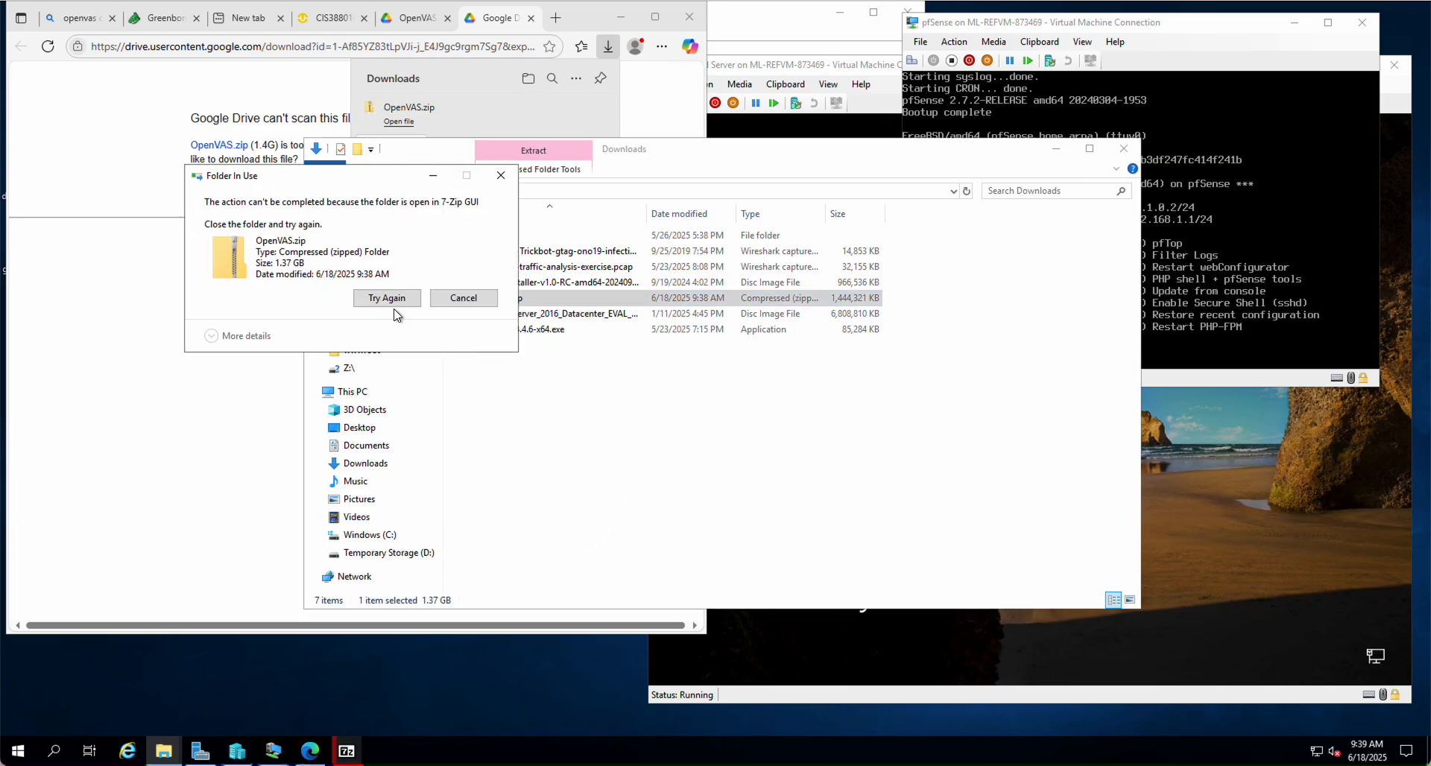
{"action": "left_click", "coordinate": [444, 301]}
{"action": "left_click", "coordinate": [345, 753]}
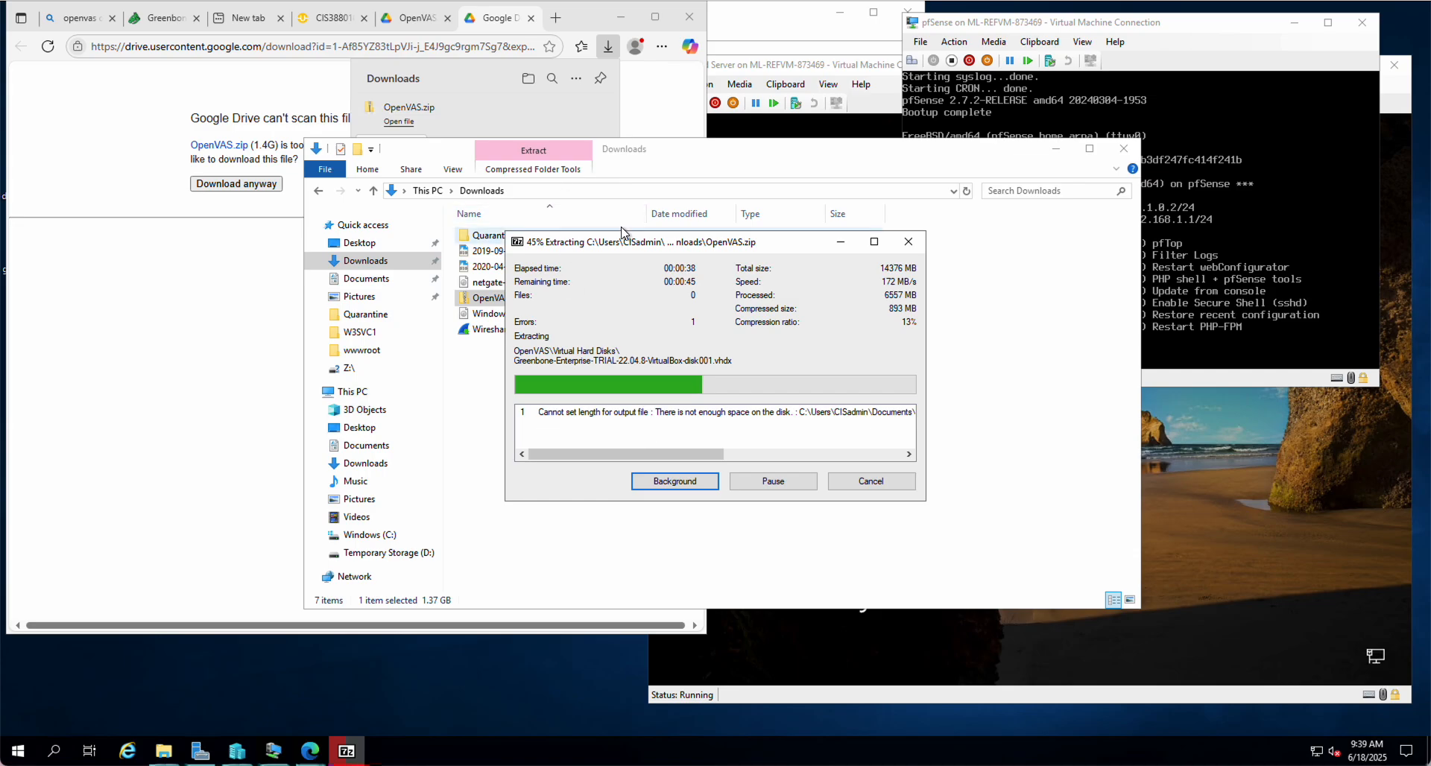
Check the free space on Windows (C:) under This PC, which shows 5.91 GB
{"action": "left_click_drag", "start_coordinate": [619, 238], "coordinate": [1016, 240]}
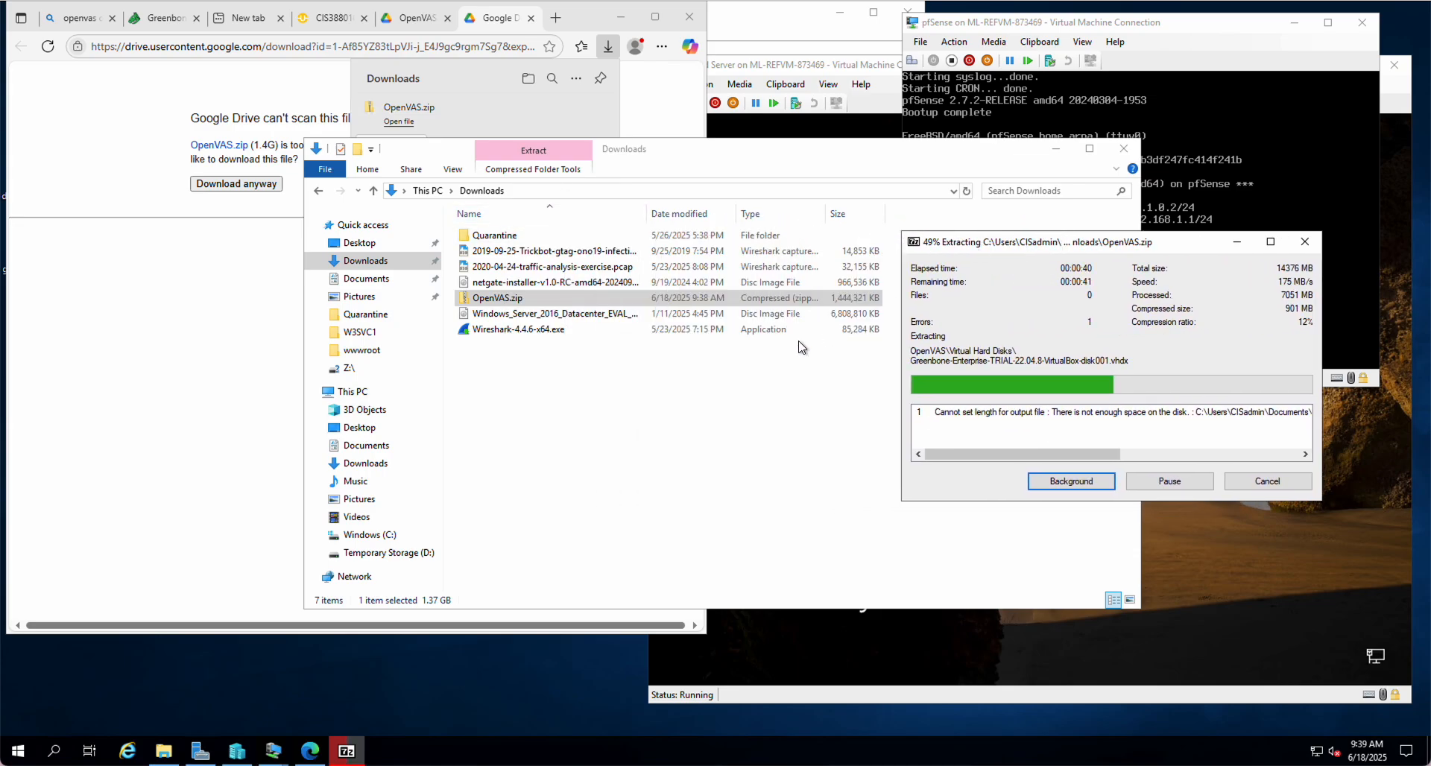
{"action": "left_click", "coordinate": [596, 422]}
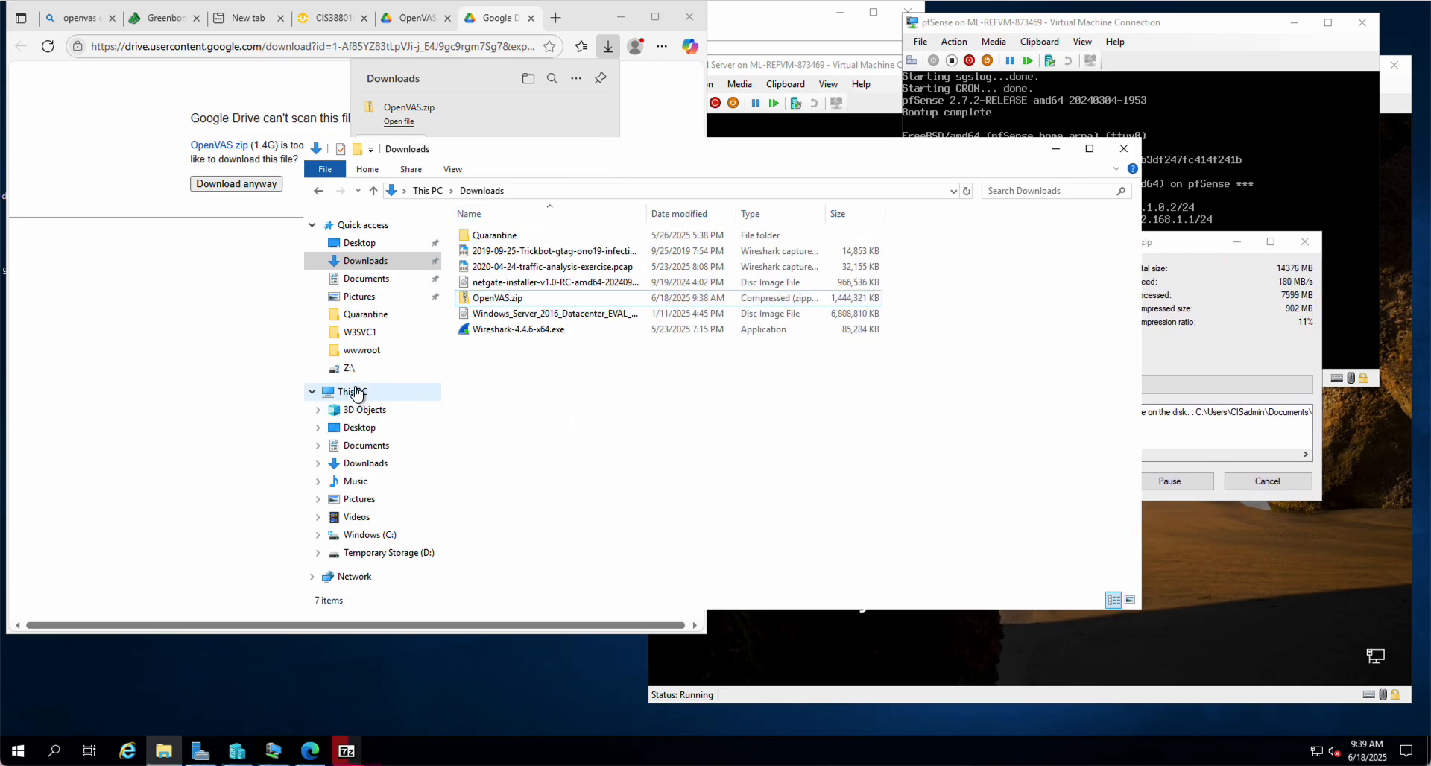
{"action": "left_click", "coordinate": [353, 392]}
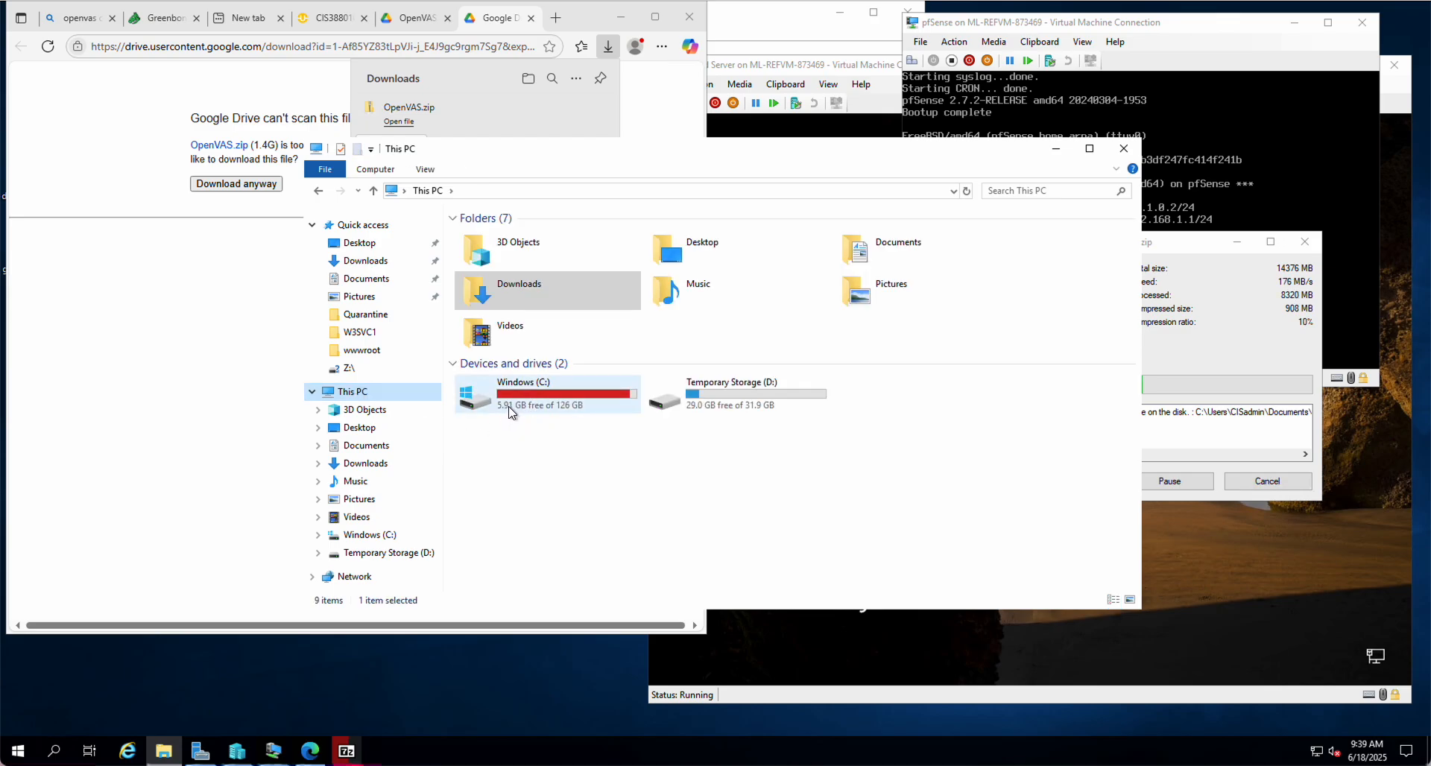
{"action": "mouse_move", "coordinate": [512, 411]}
Acknowledge 7-Zip's not-enough-space error at 98% and close the extraction window
{"action": "left_click", "coordinate": [1219, 344]}
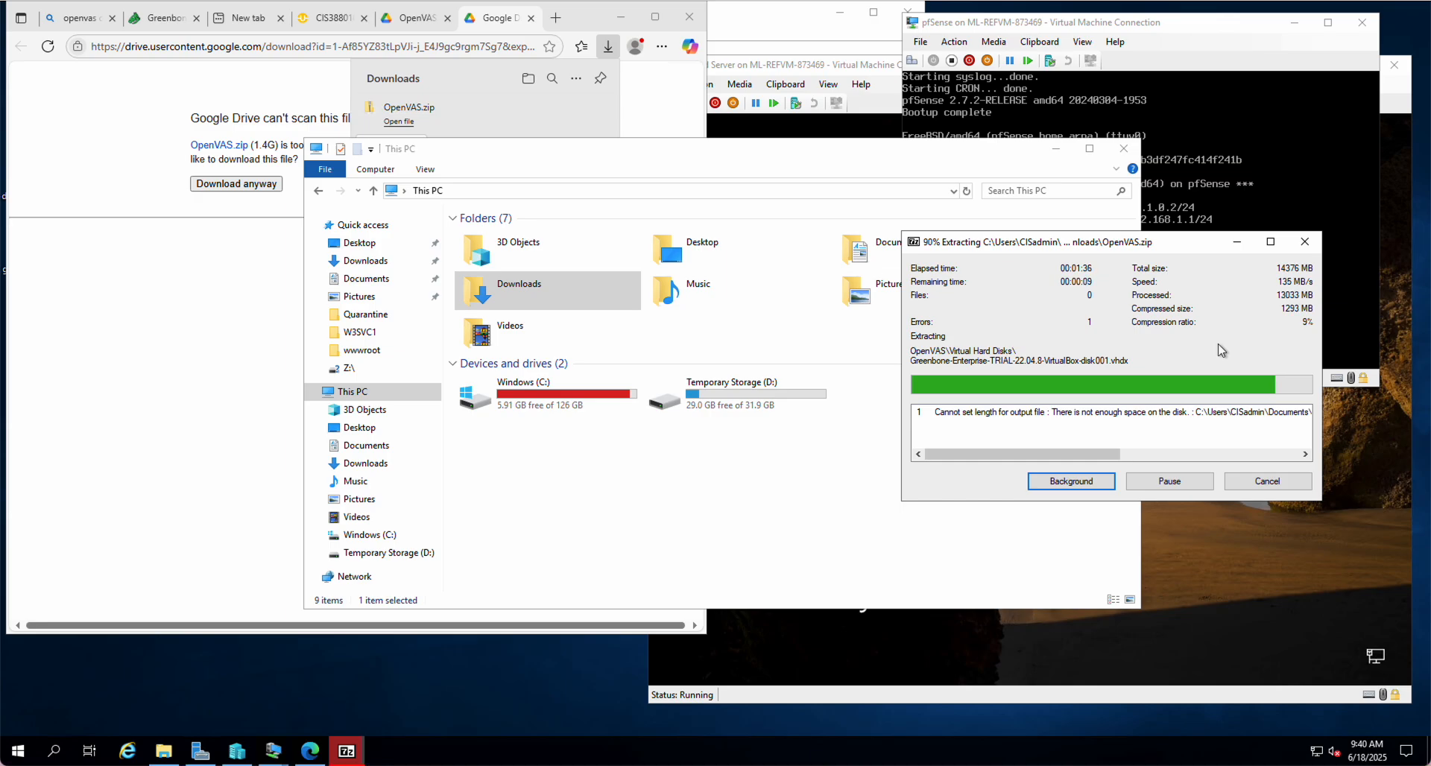
{"action": "left_click_drag", "start_coordinate": [1053, 451], "coordinate": [924, 451]}
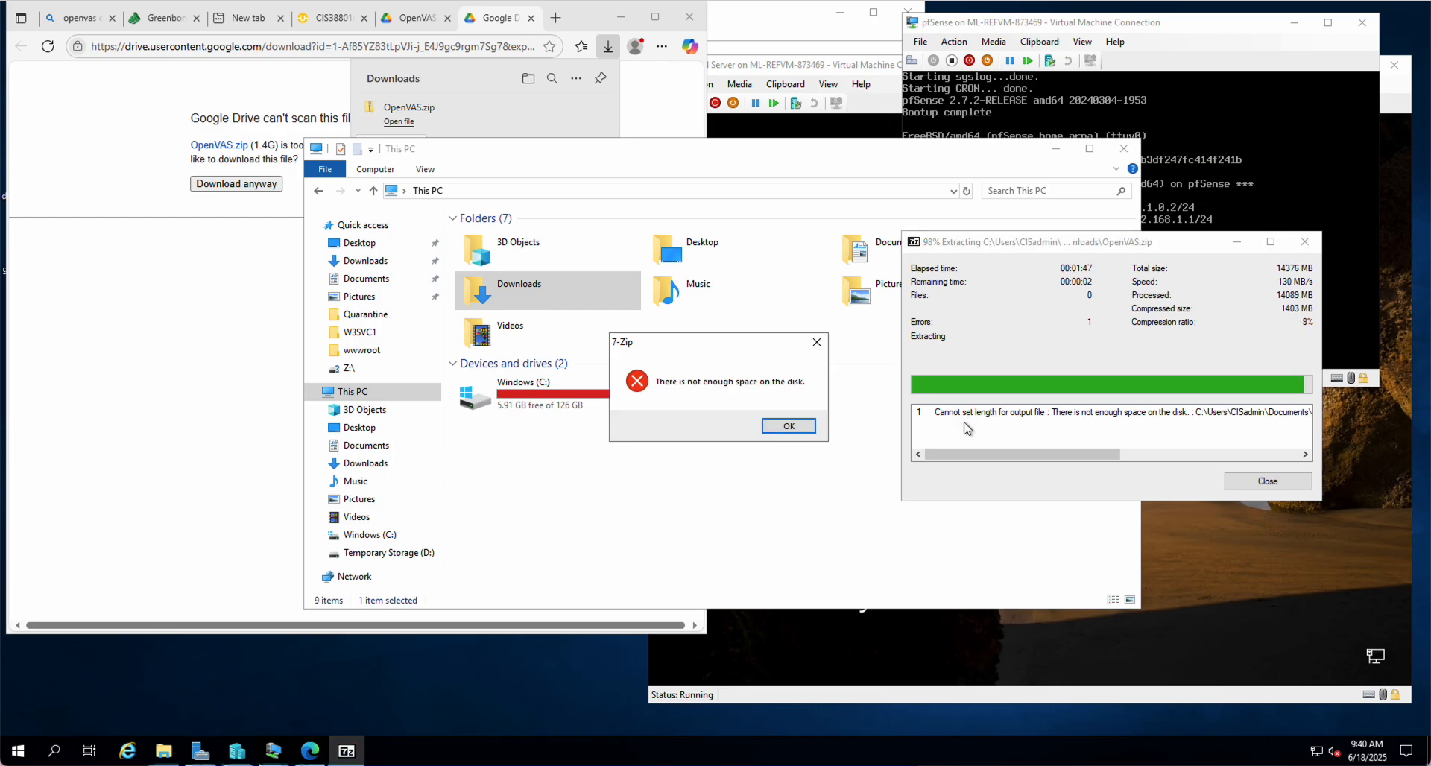
{"action": "left_click", "coordinate": [803, 426]}
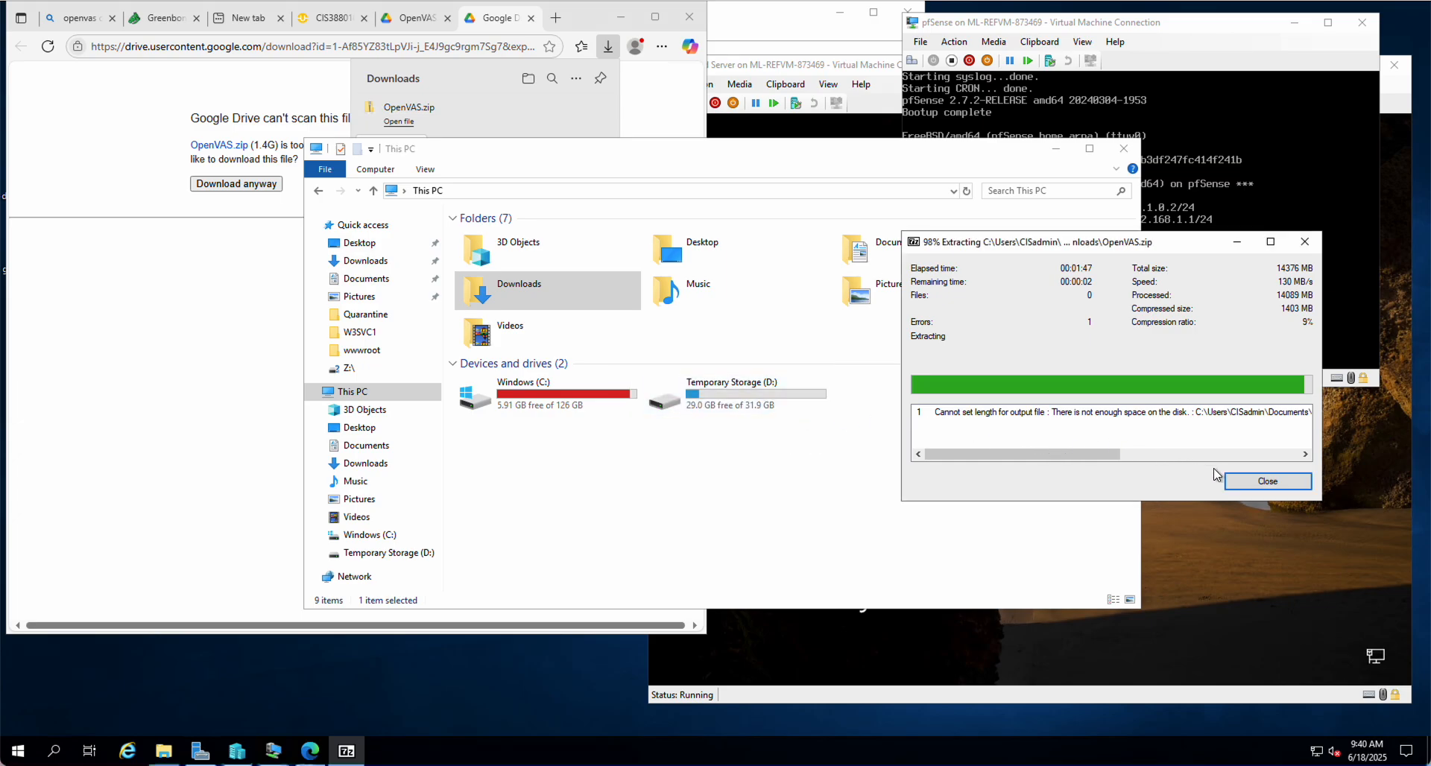
{"action": "left_click", "coordinate": [1268, 485]}
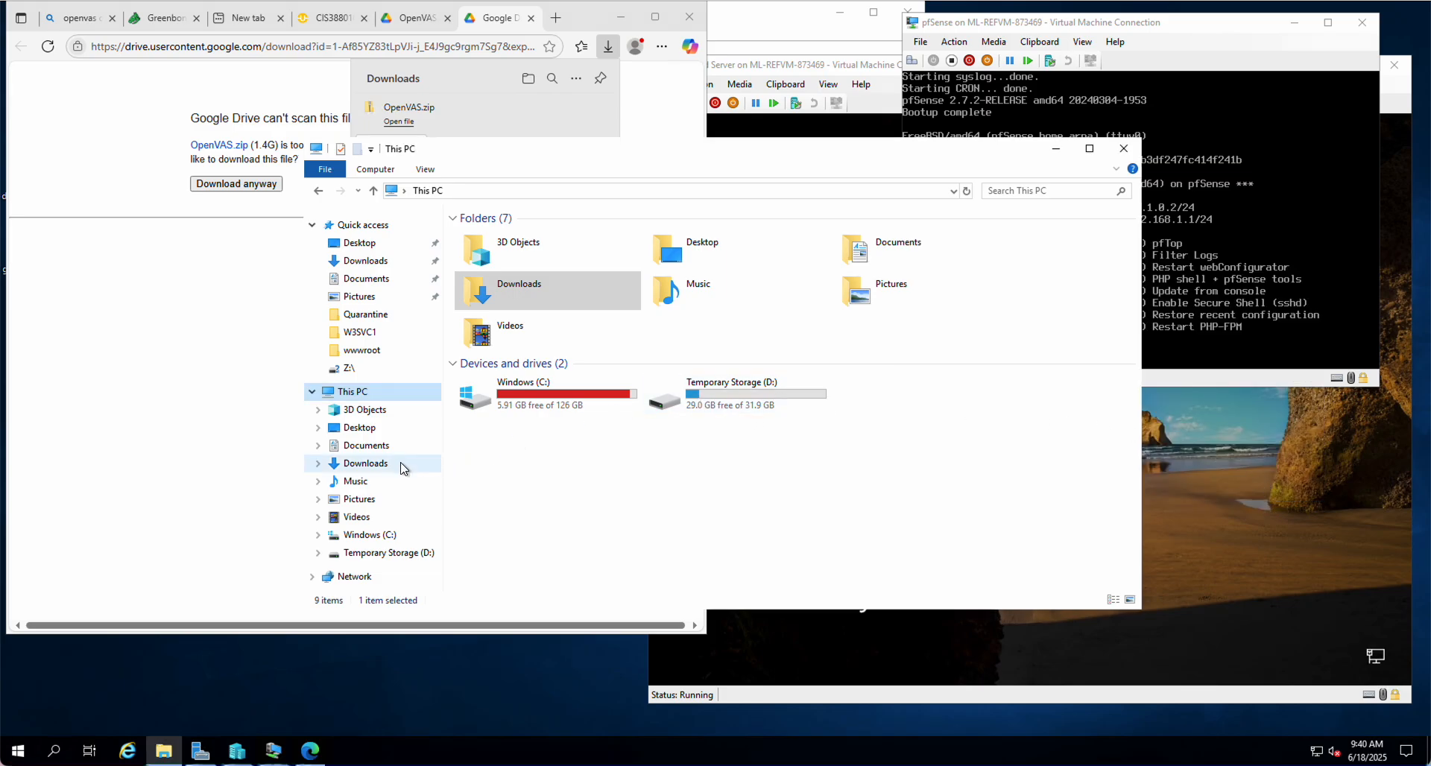
Browse to C:\ProgramData\Microsoft\Windows\Virtual Hard Disks
{"action": "left_click", "coordinate": [360, 536]}
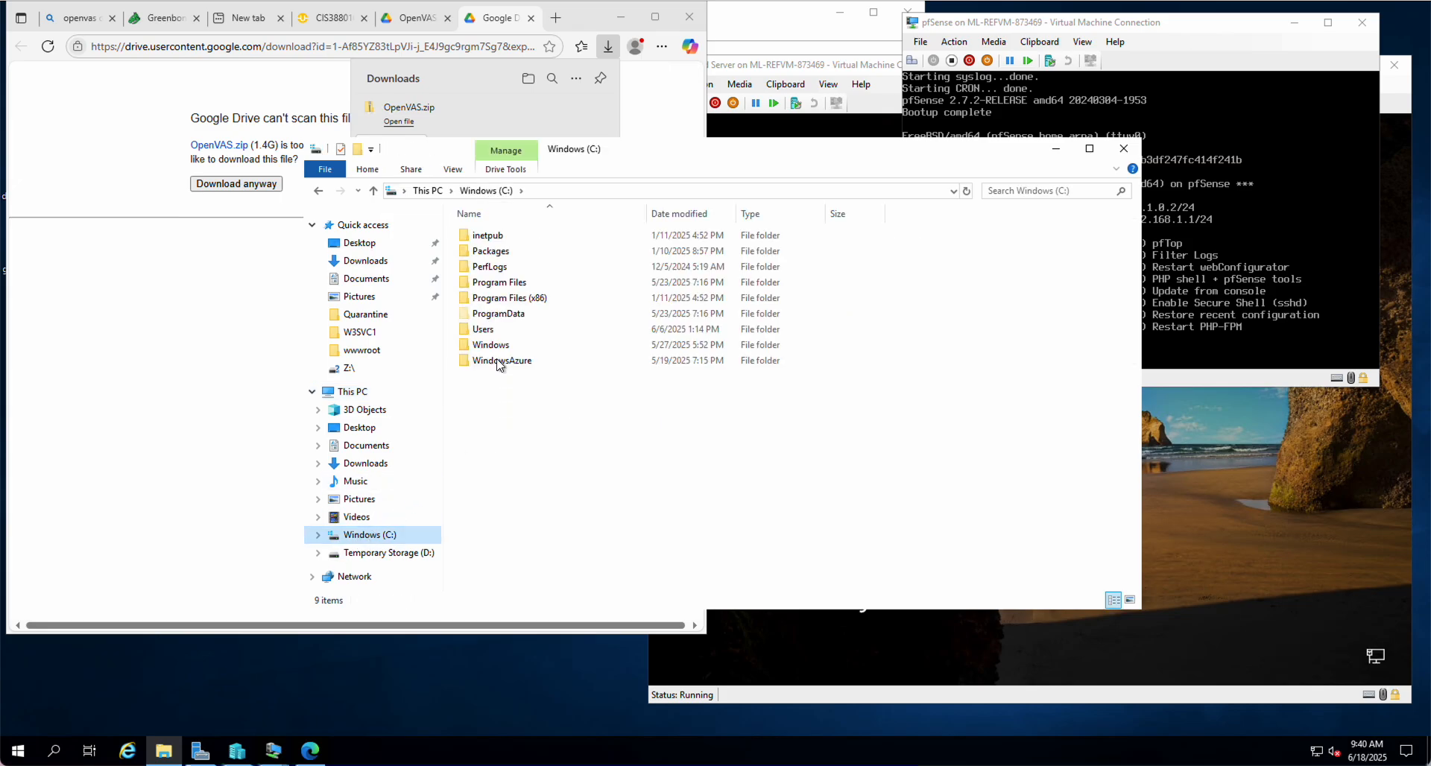
{"action": "double_click", "coordinate": [483, 314]}
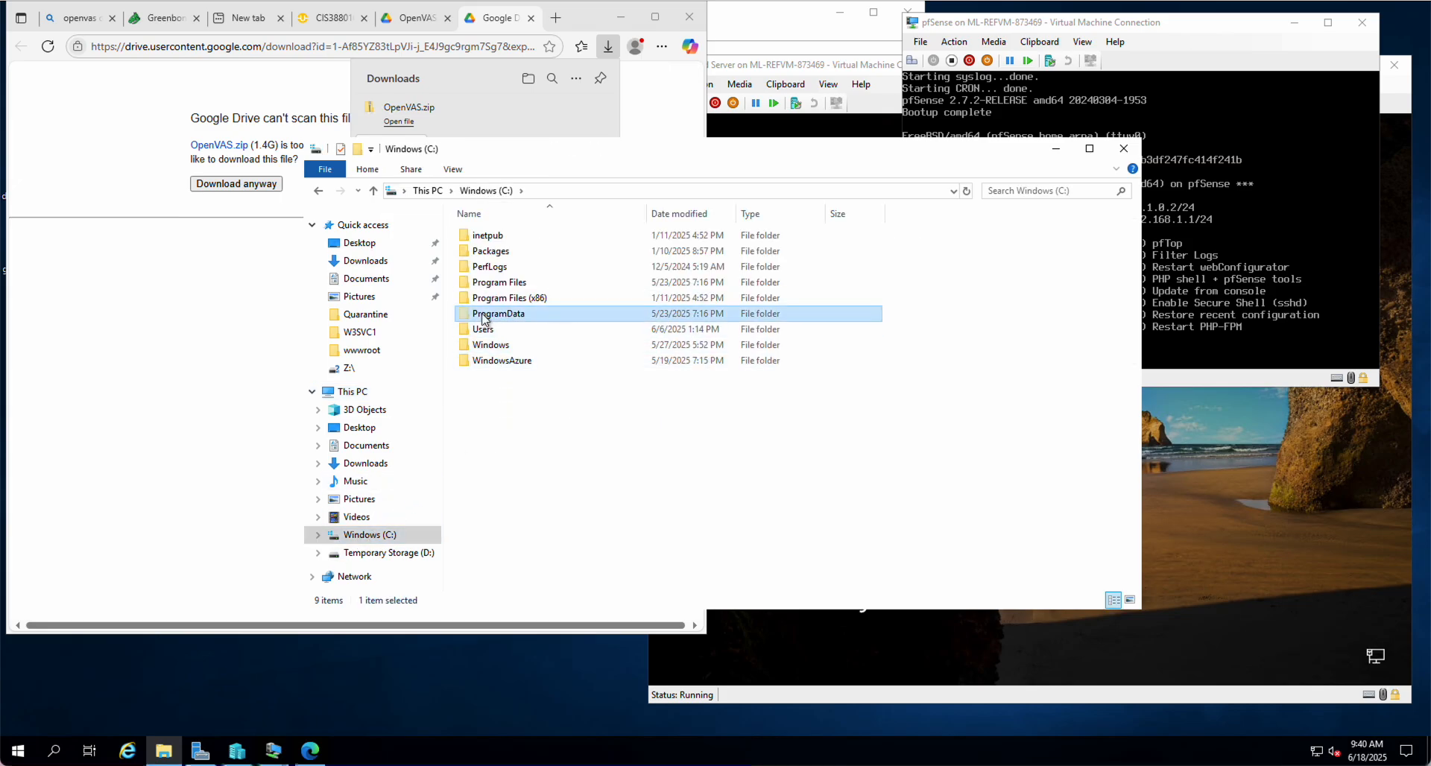
{"action": "double_click", "coordinate": [485, 236]}
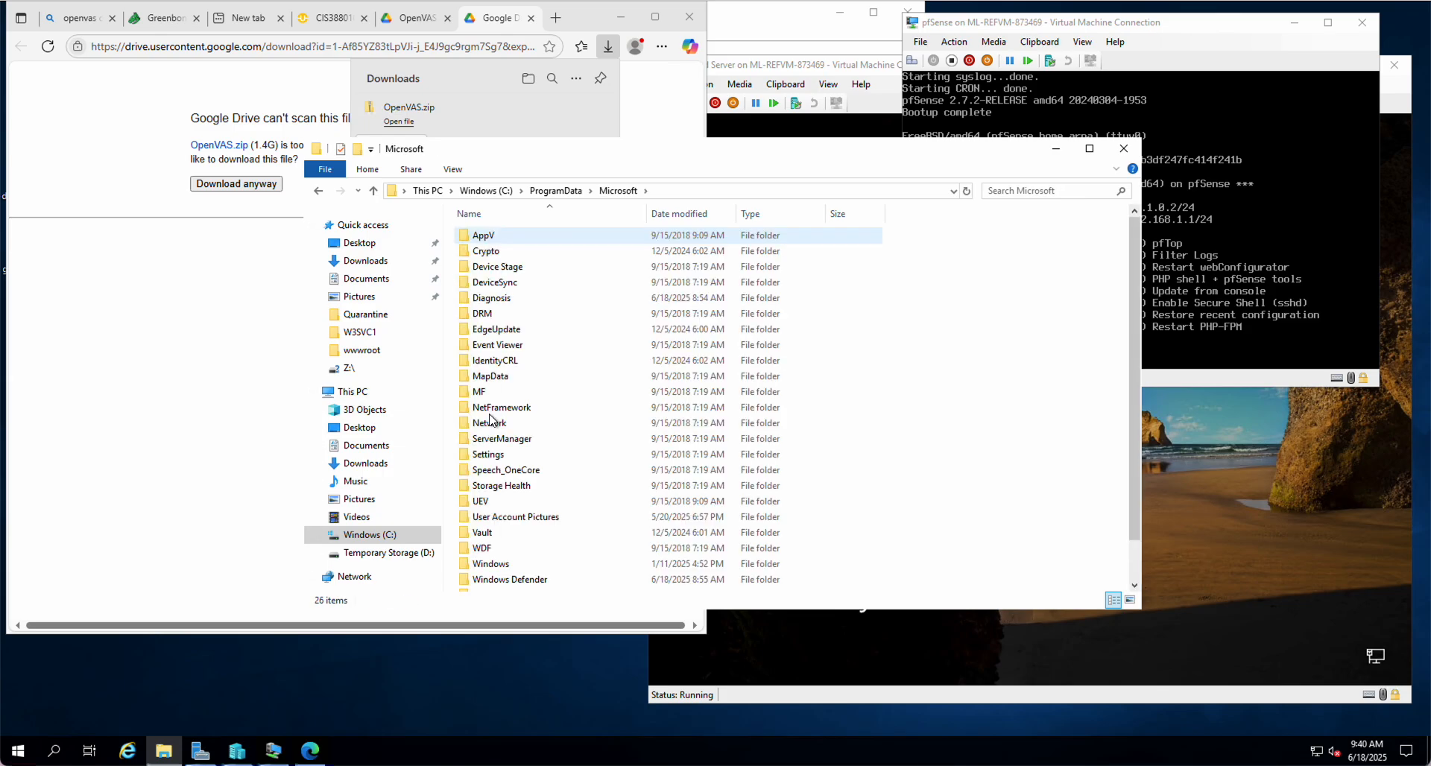
{"action": "scroll", "coordinate": [496, 536], "scroll_direction": "down", "scroll_amount": 1}
{"action": "double_click", "coordinate": [489, 522]}
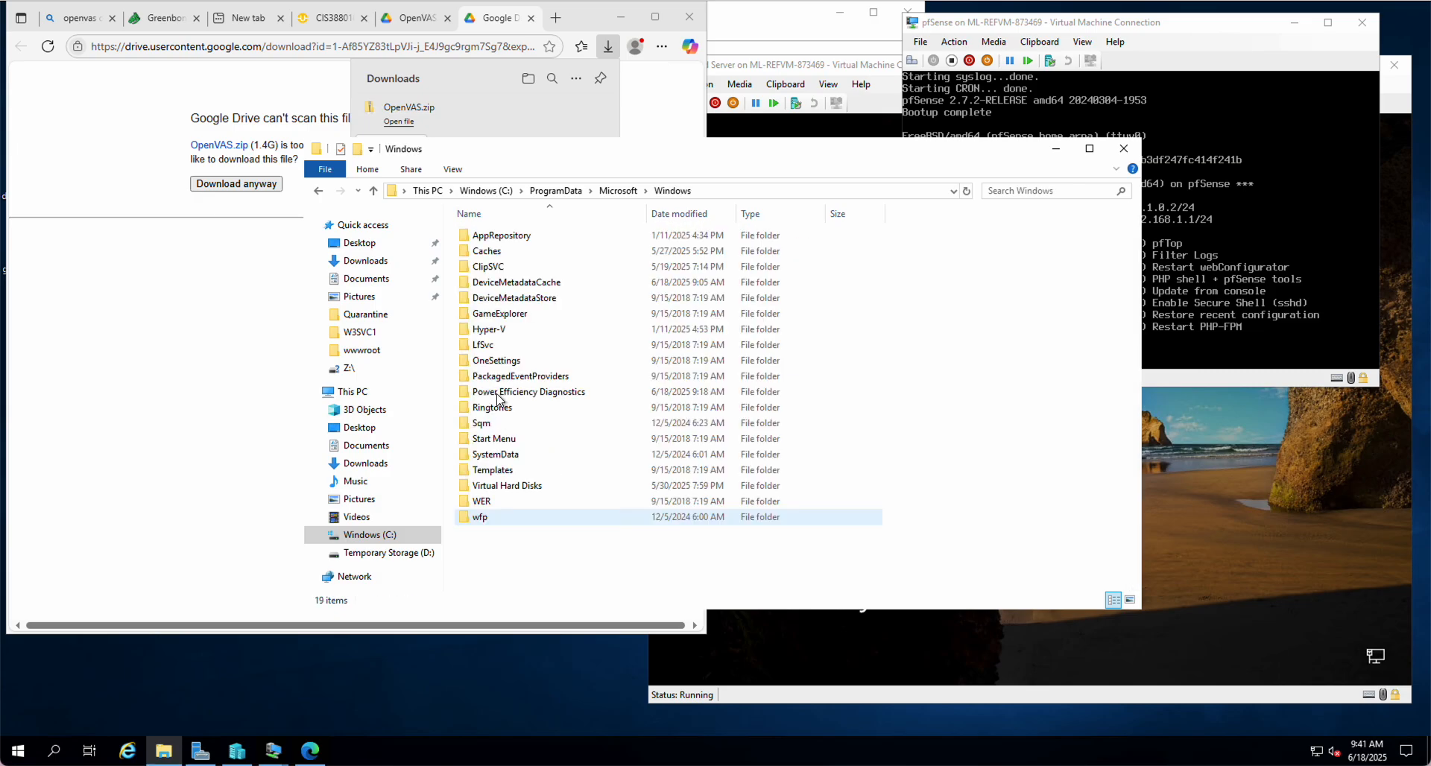
{"action": "double_click", "coordinate": [514, 486]}
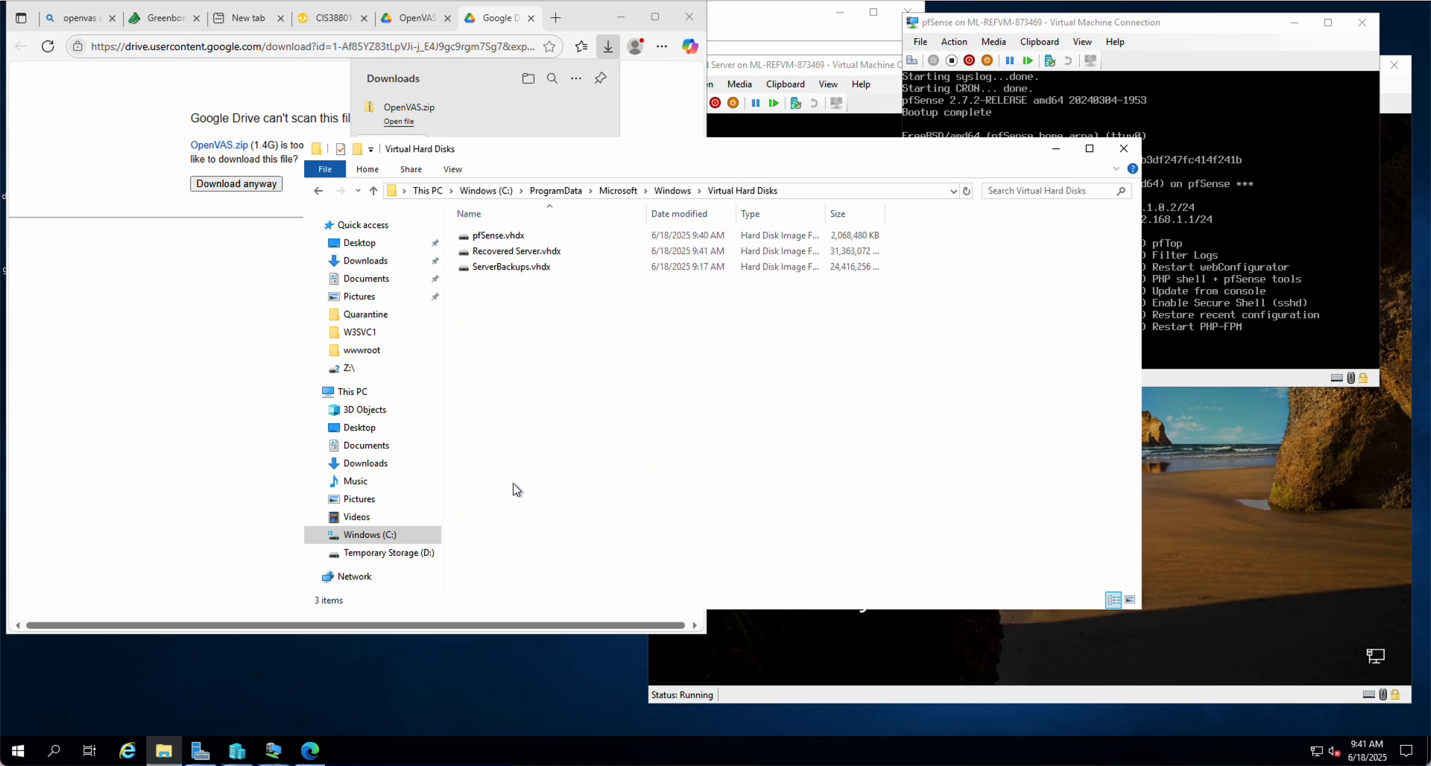
Check the sizes of Recovered Server.vhdx and ServerBackups.vhdx, then return to Downloads
{"action": "left_click", "coordinate": [495, 251]}
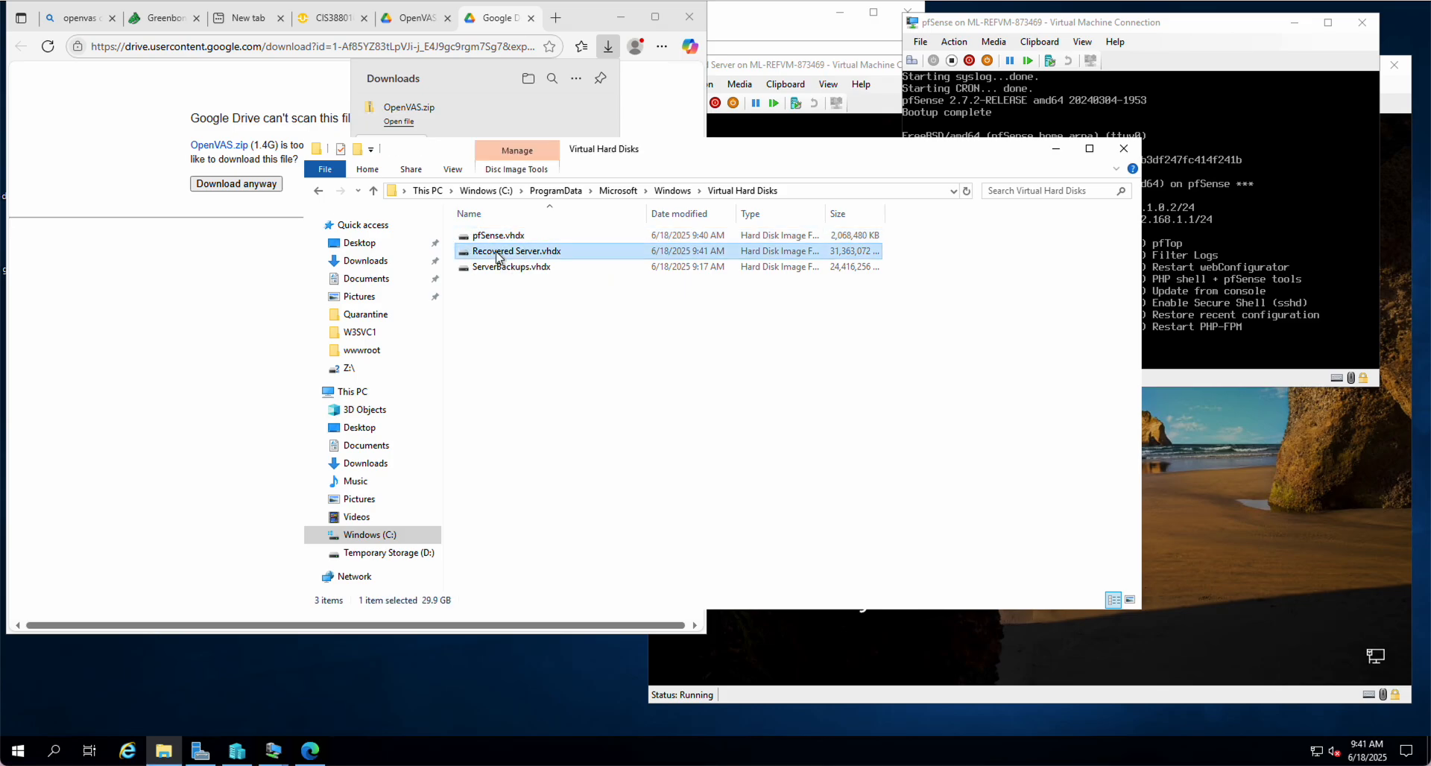
{"action": "left_click", "coordinate": [496, 269]}
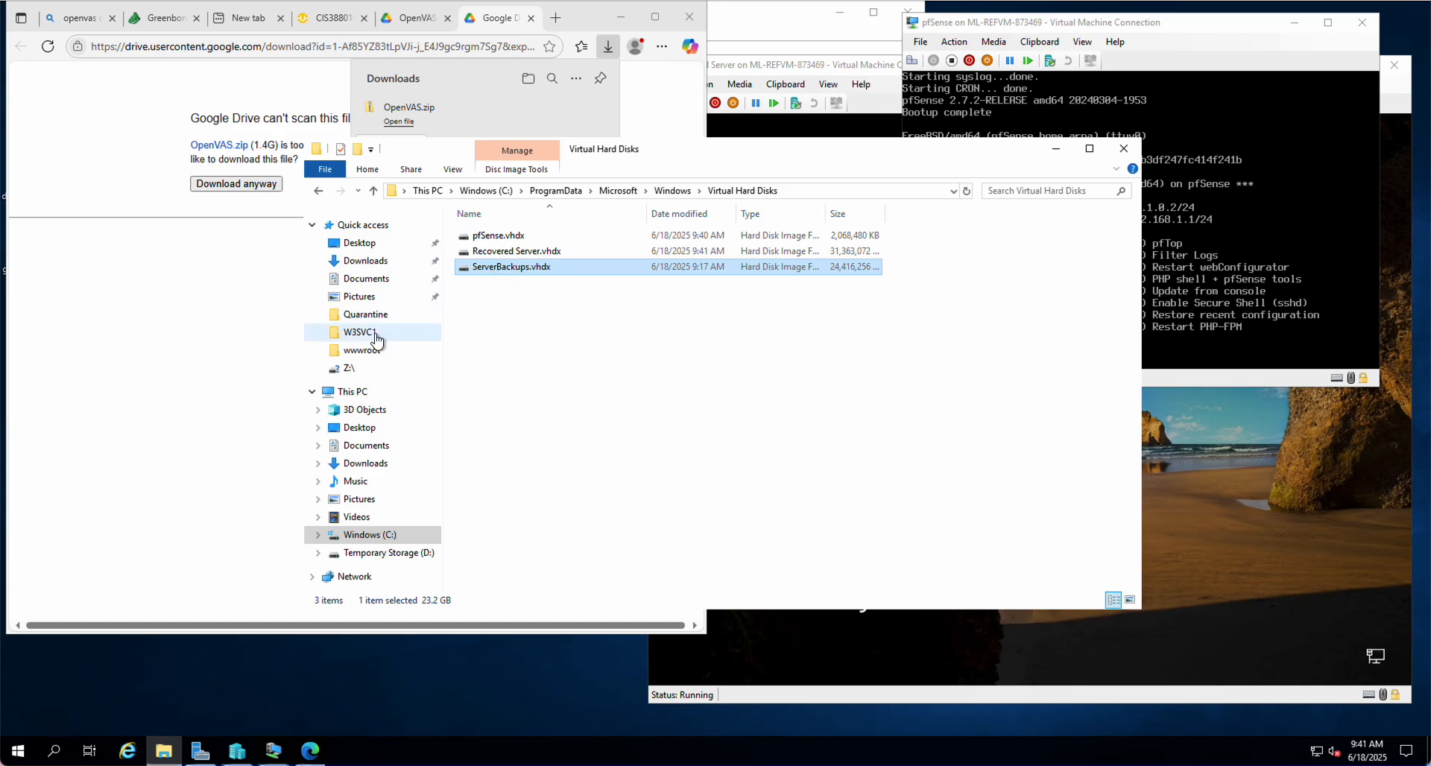
{"action": "left_click", "coordinate": [366, 263]}
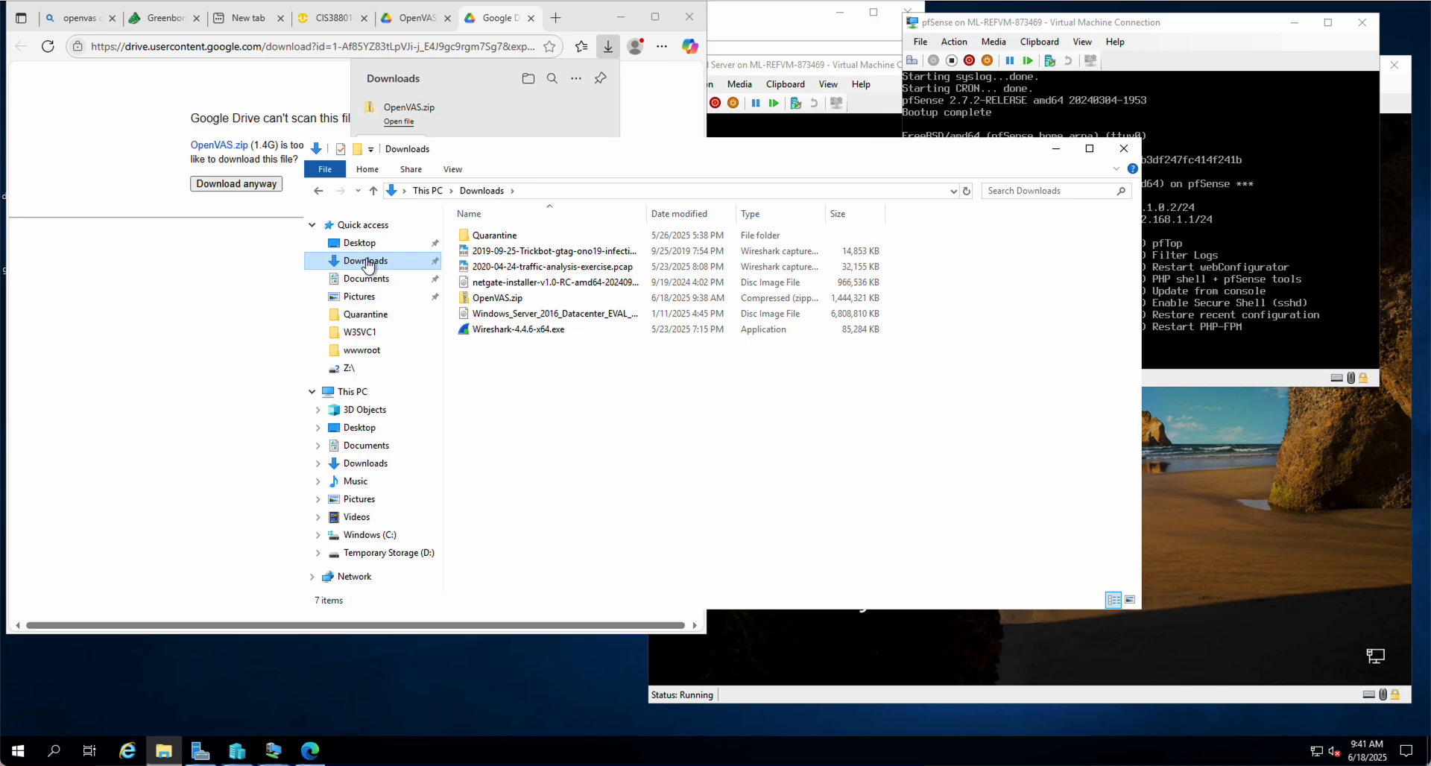
Delete the netgate installer ISO and try deleting the Windows Server 2016 ISO, which is in use
{"action": "right_click", "coordinate": [506, 285]}
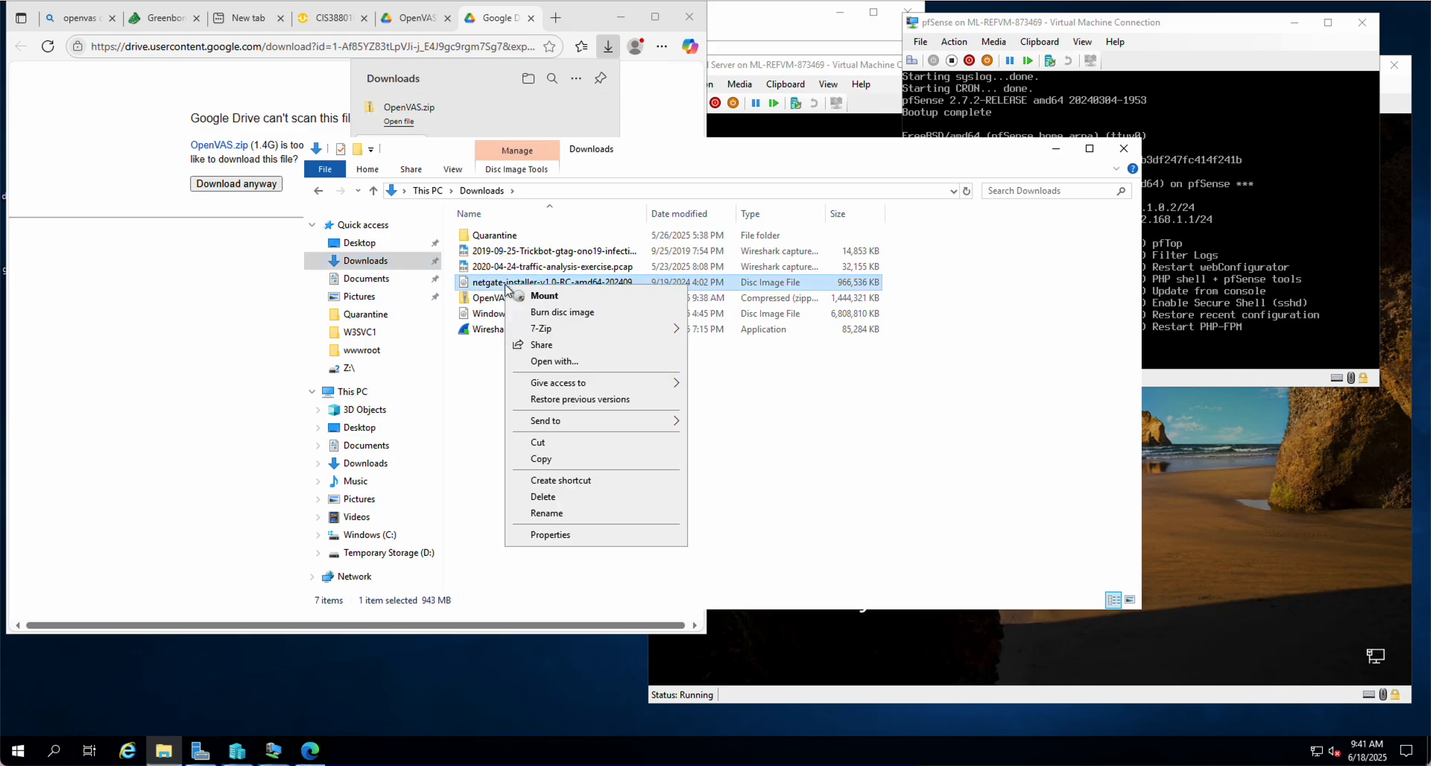
{"action": "left_click", "coordinate": [563, 497]}
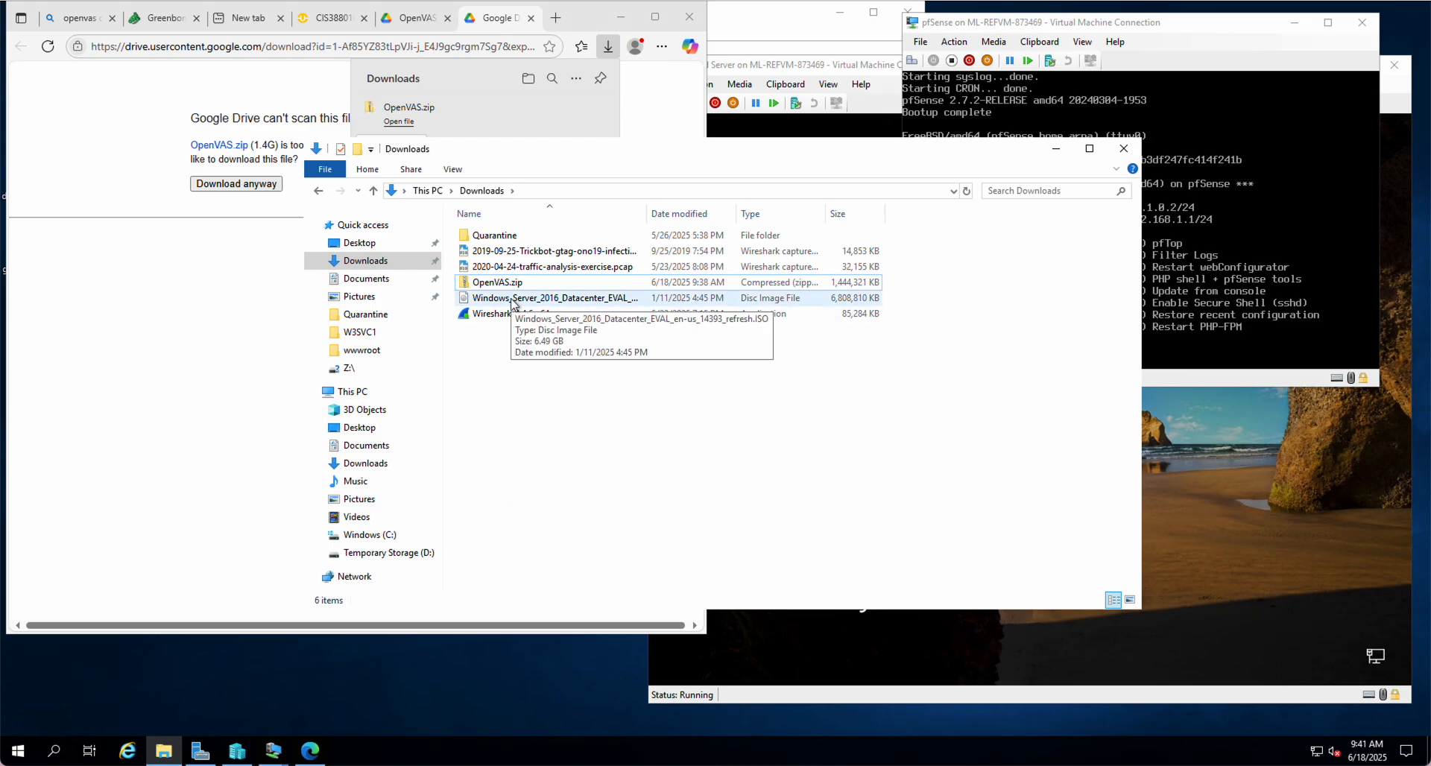
{"action": "left_click", "coordinate": [512, 303]}
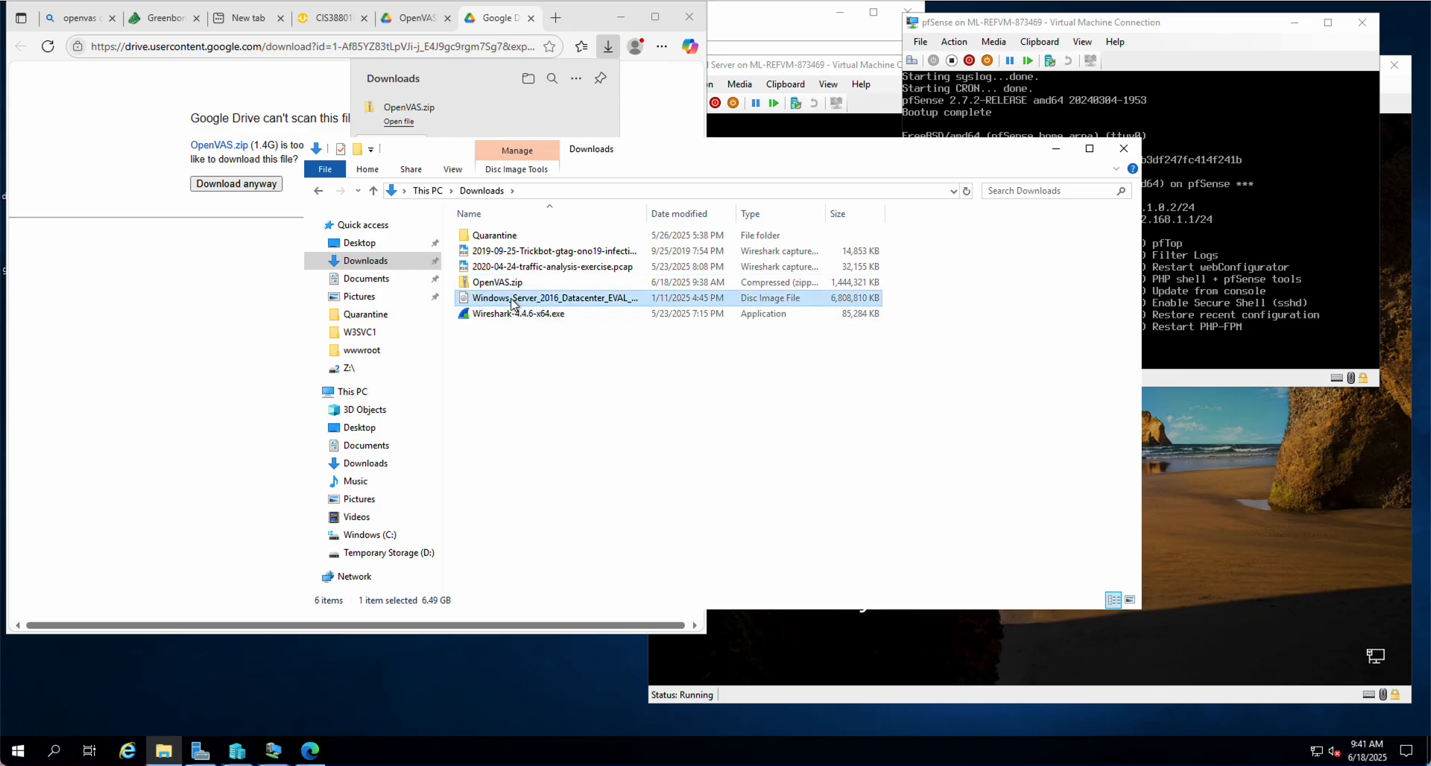
{"action": "right_click", "coordinate": [512, 302]}
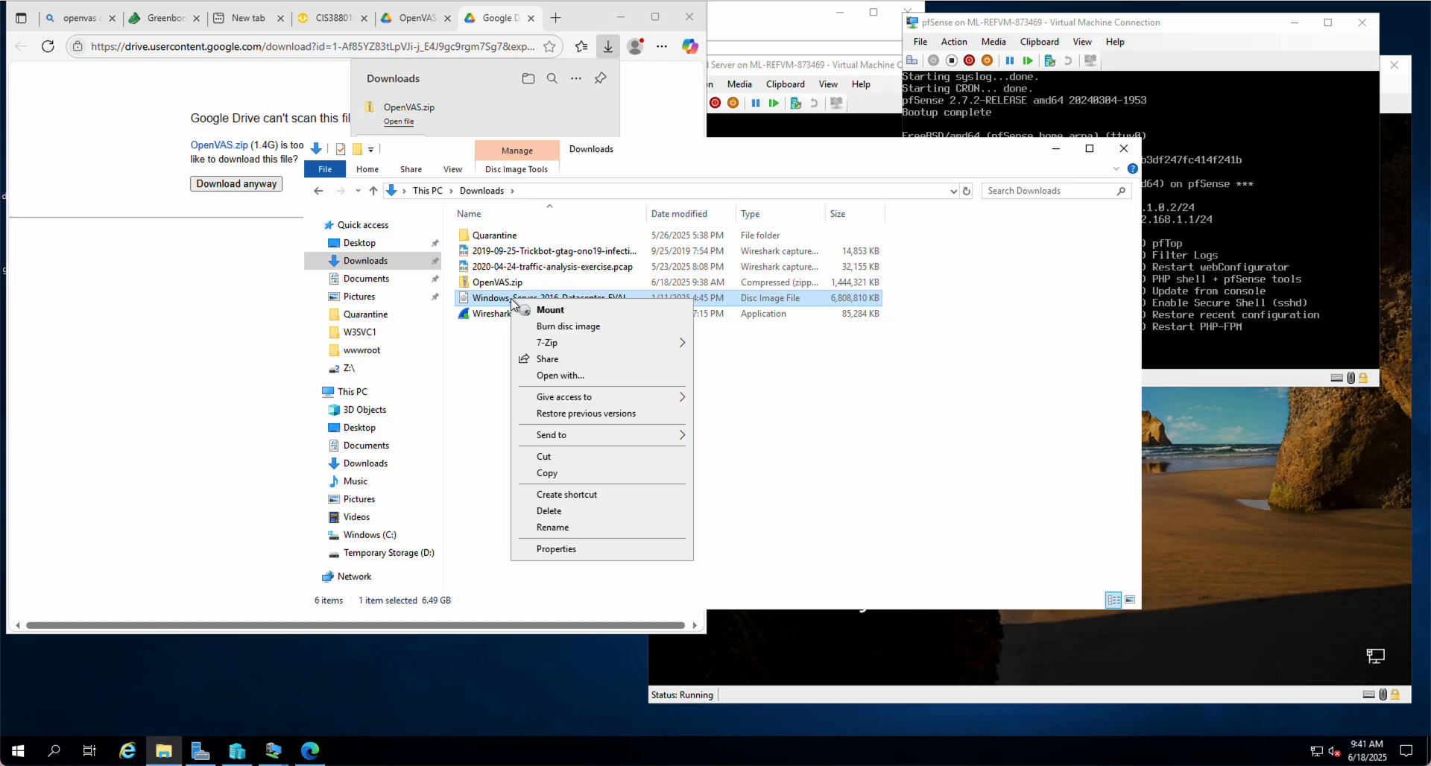
{"action": "left_click", "coordinate": [565, 512]}
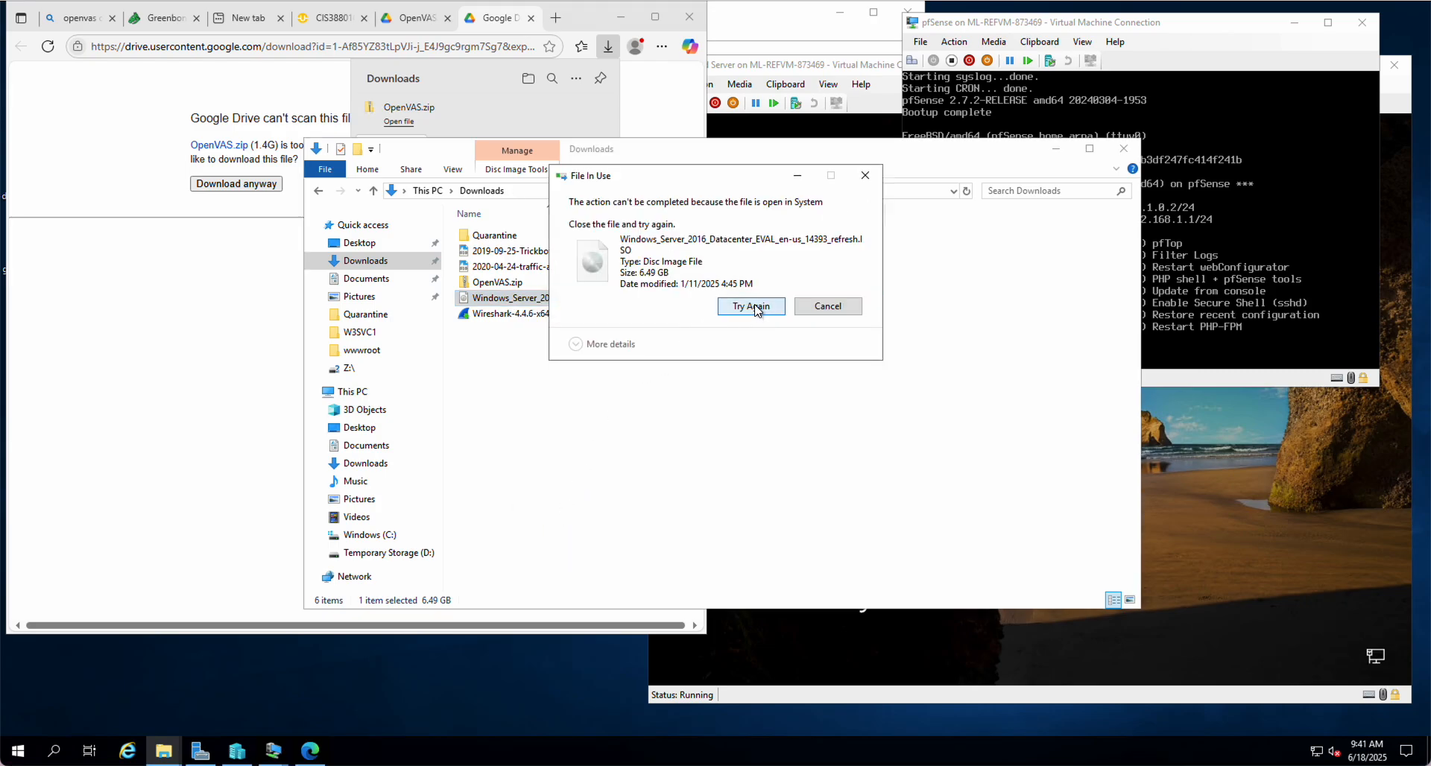
{"action": "left_click", "coordinate": [753, 307]}
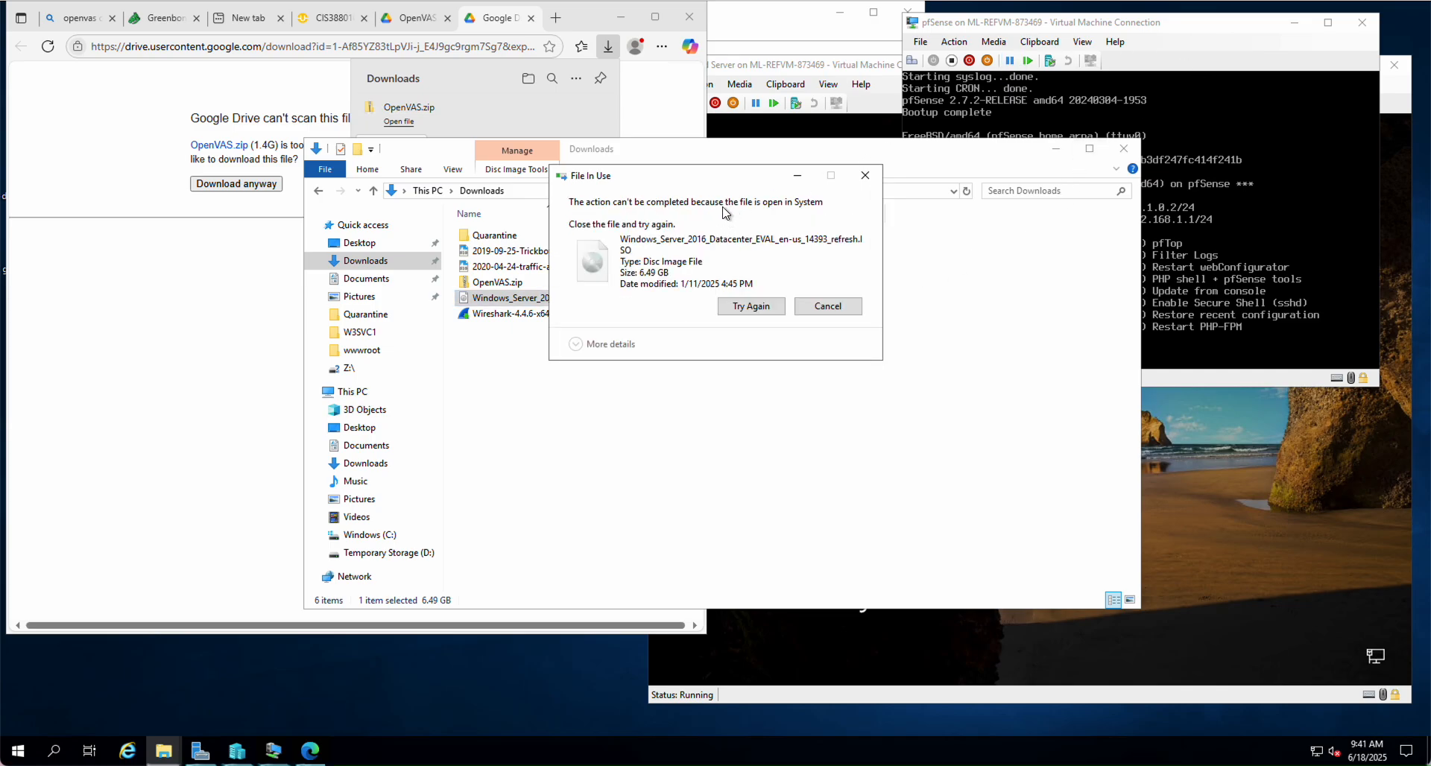
Eject the Windows Server 2016 ISO from Recovered Server's DVD drive and retry the deletion
{"action": "left_click", "coordinate": [734, 165]}
{"action": "left_click", "coordinate": [548, 217]}
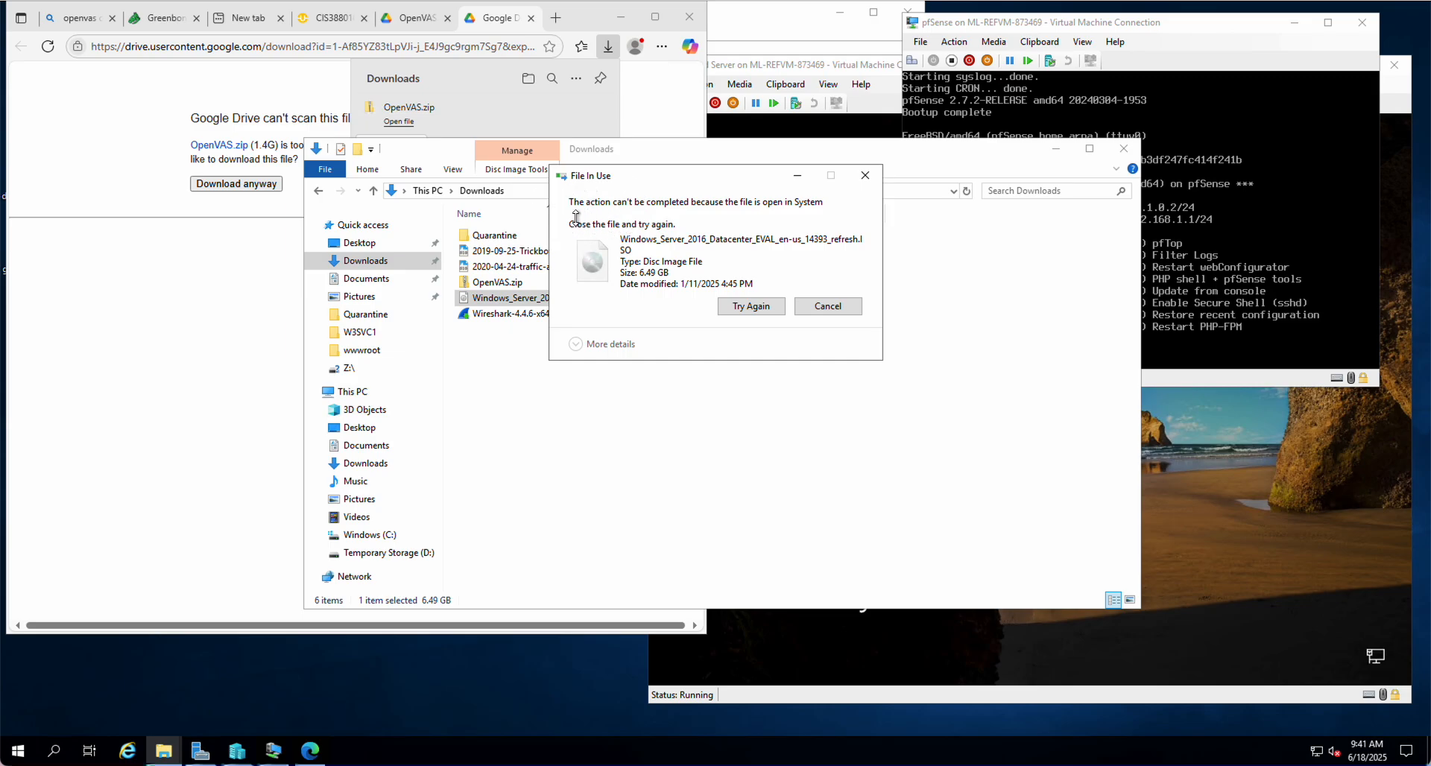
{"action": "left_click", "coordinate": [811, 62]}
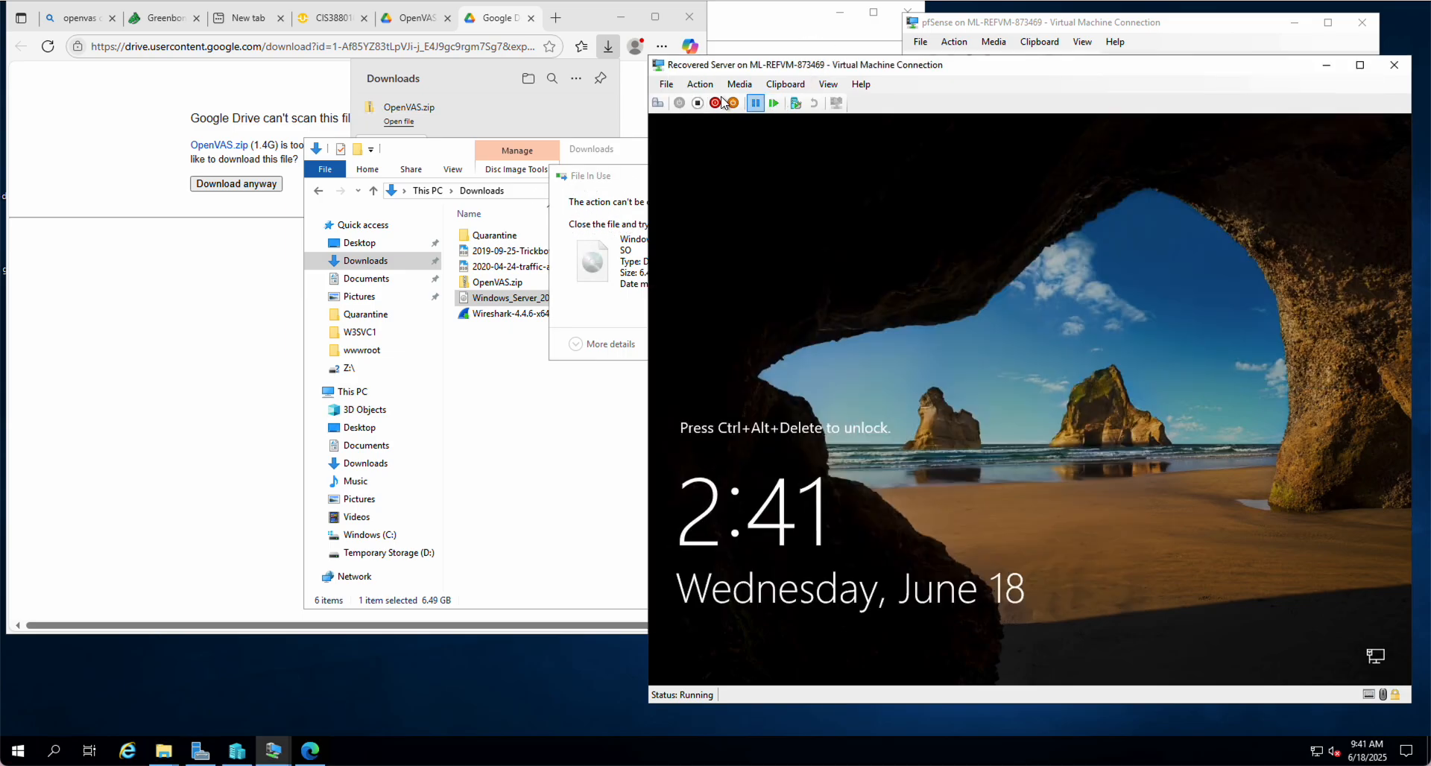
{"action": "left_click", "coordinate": [740, 86]}
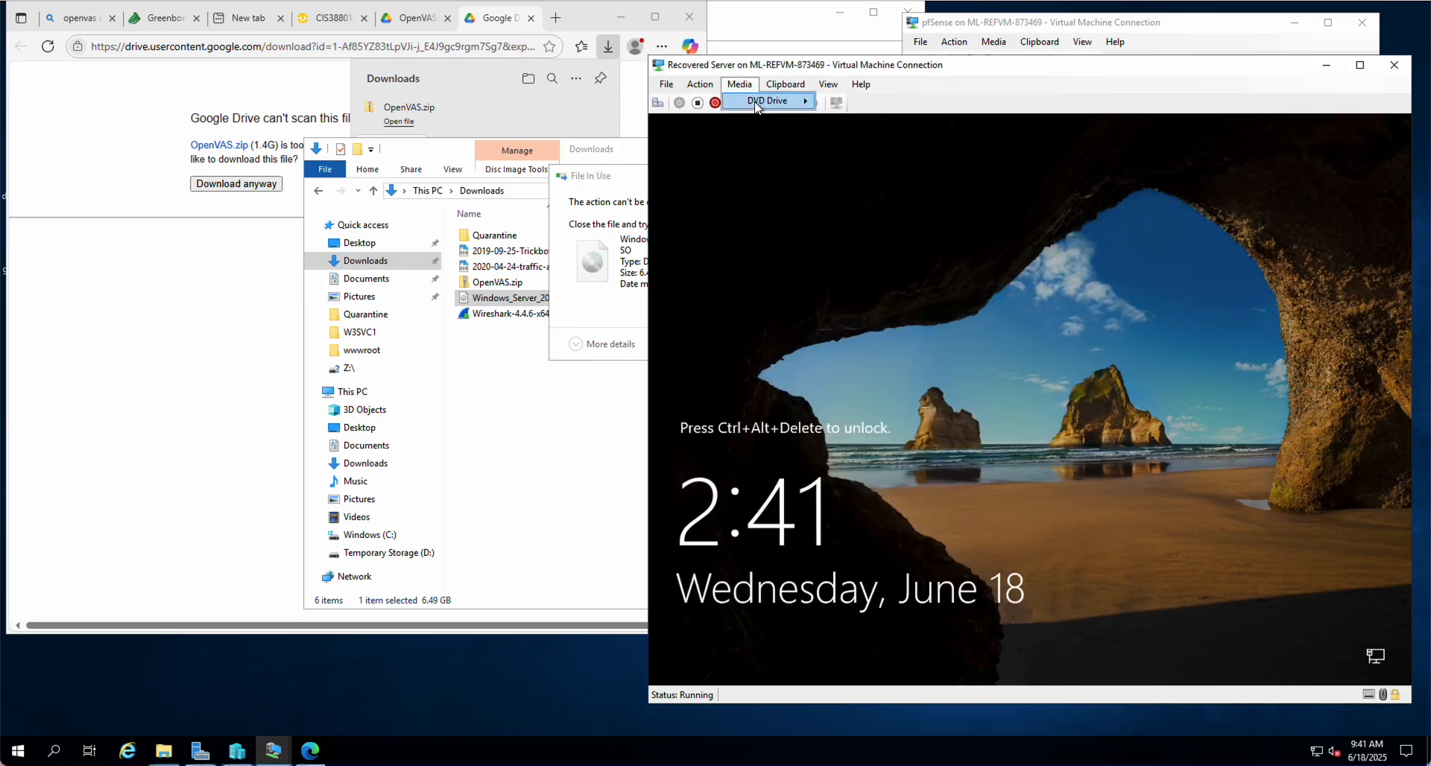
{"action": "mouse_move", "coordinate": [756, 104]}
{"action": "left_click", "coordinate": [891, 100]}
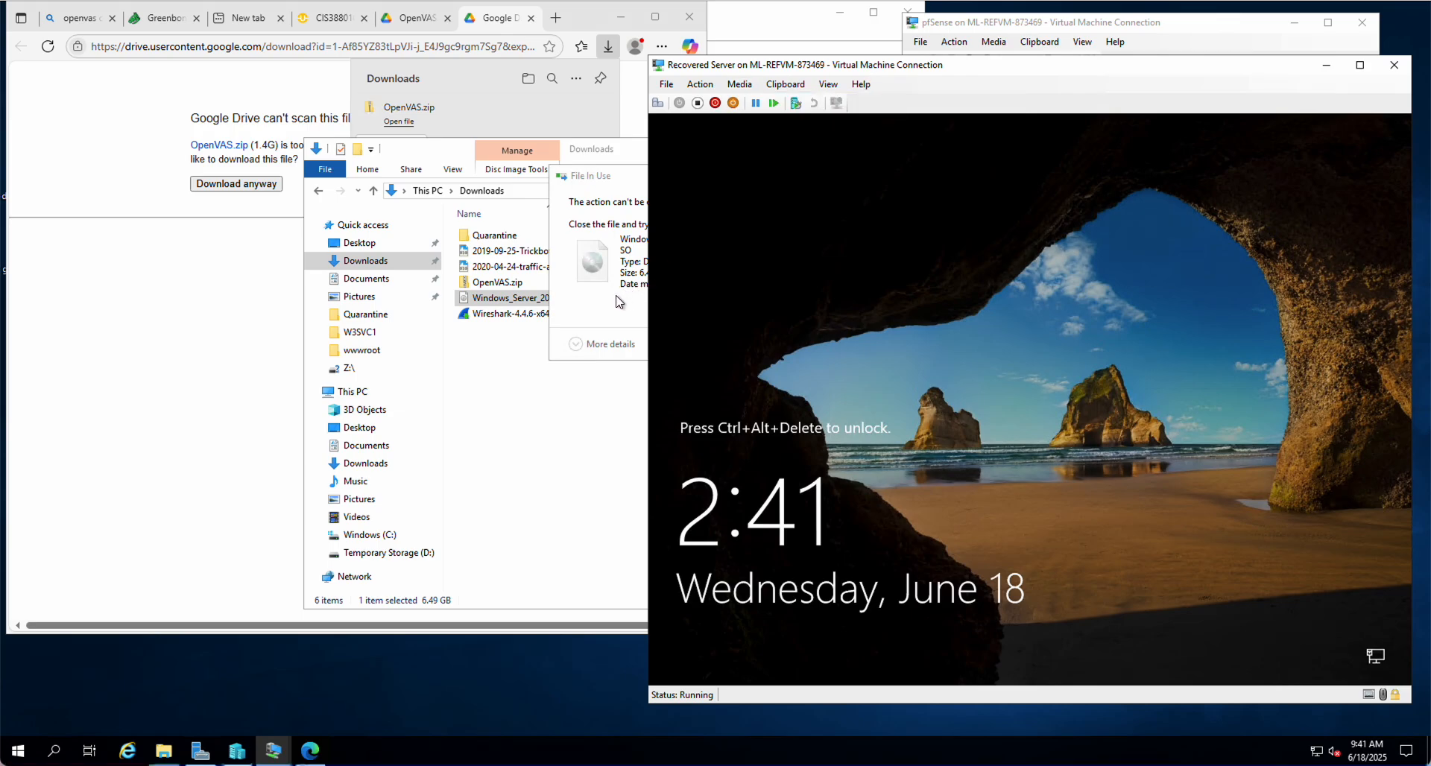
{"action": "left_click", "coordinate": [740, 85]}
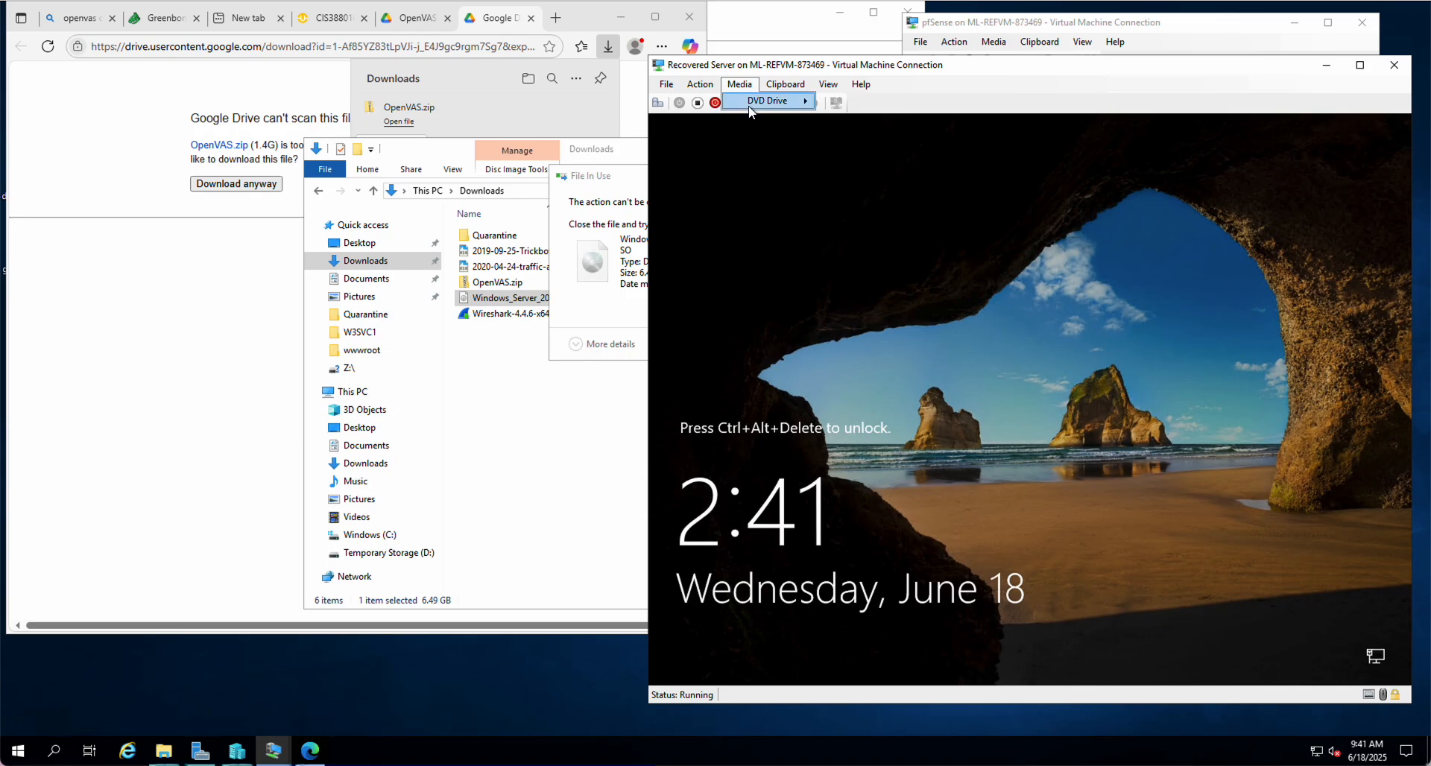
{"action": "mouse_move", "coordinate": [751, 110]}
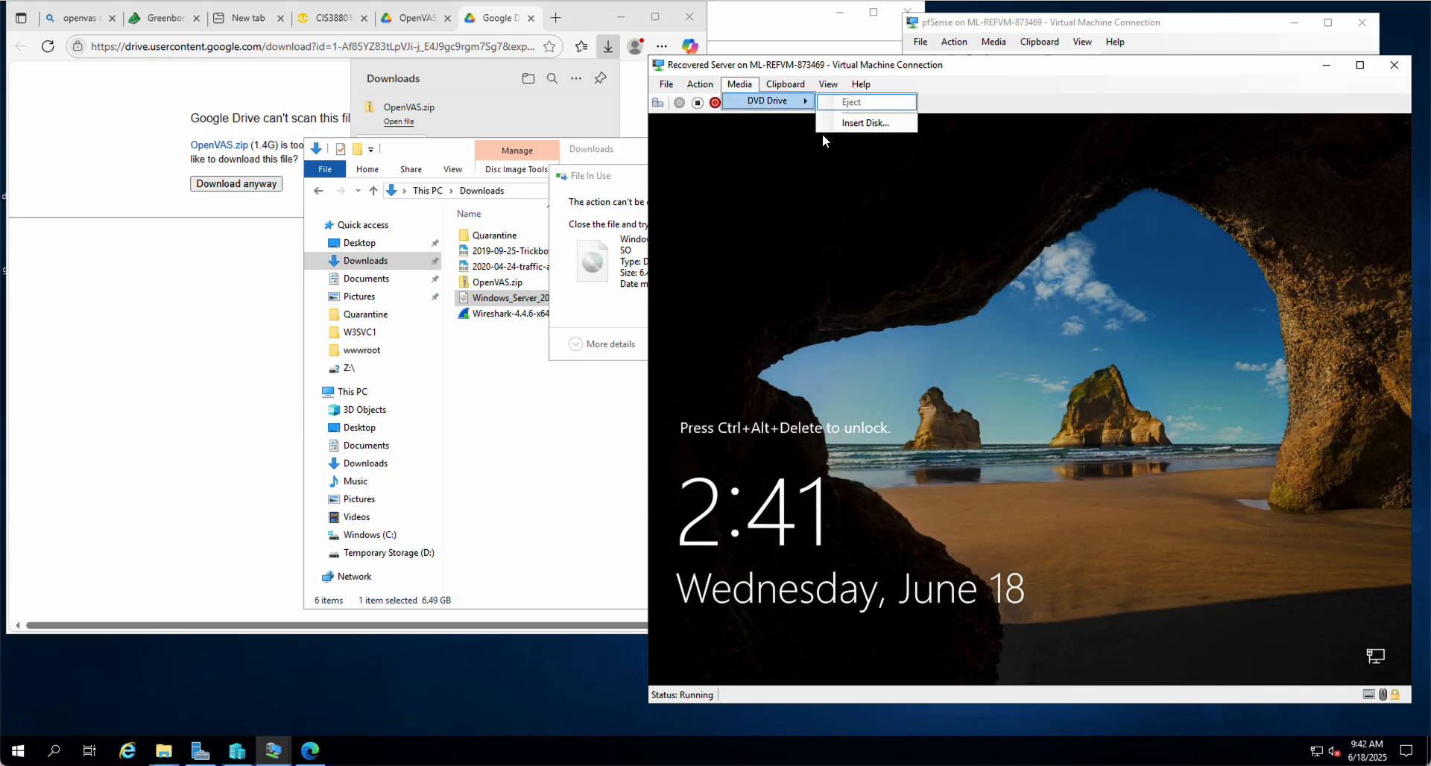
{"action": "left_click", "coordinate": [642, 299]}
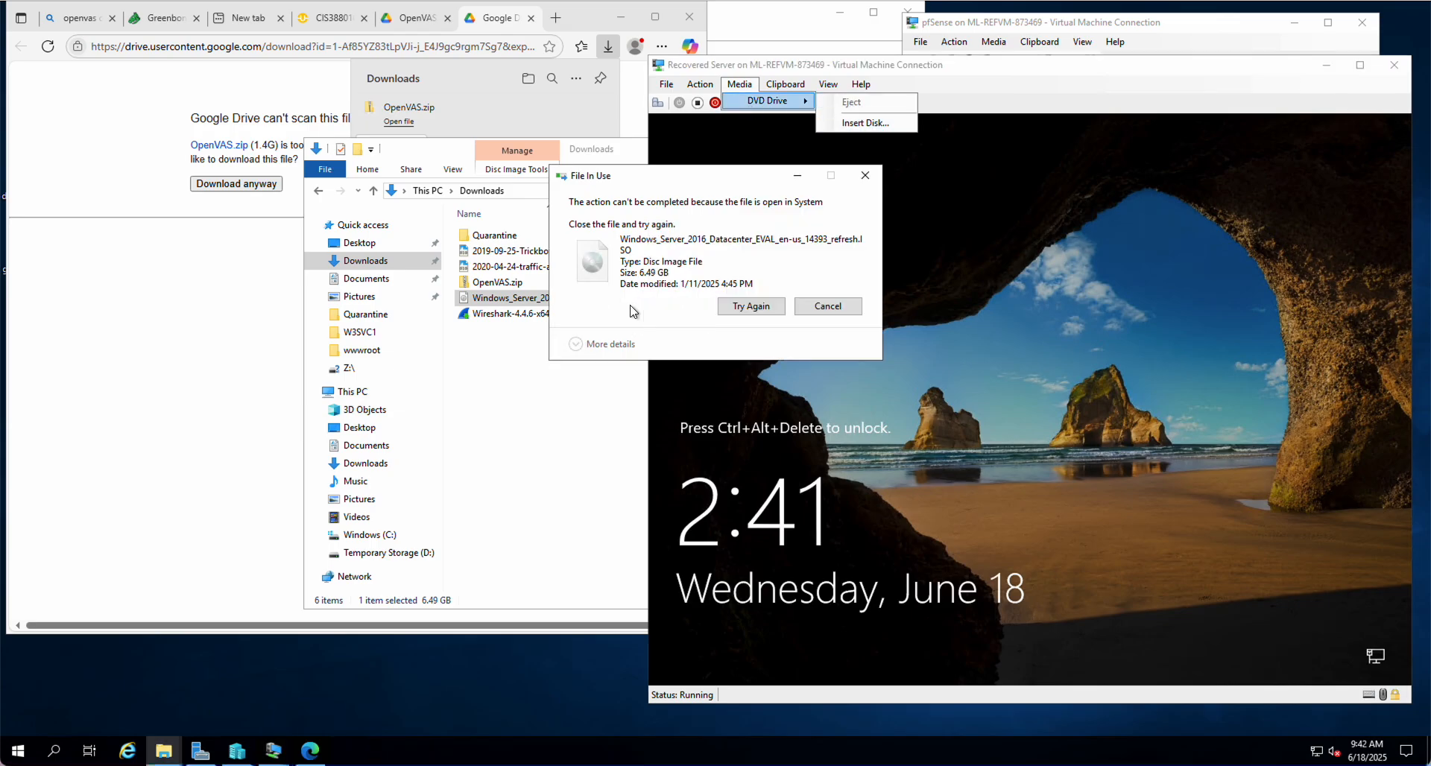
{"action": "left_click", "coordinate": [757, 308]}
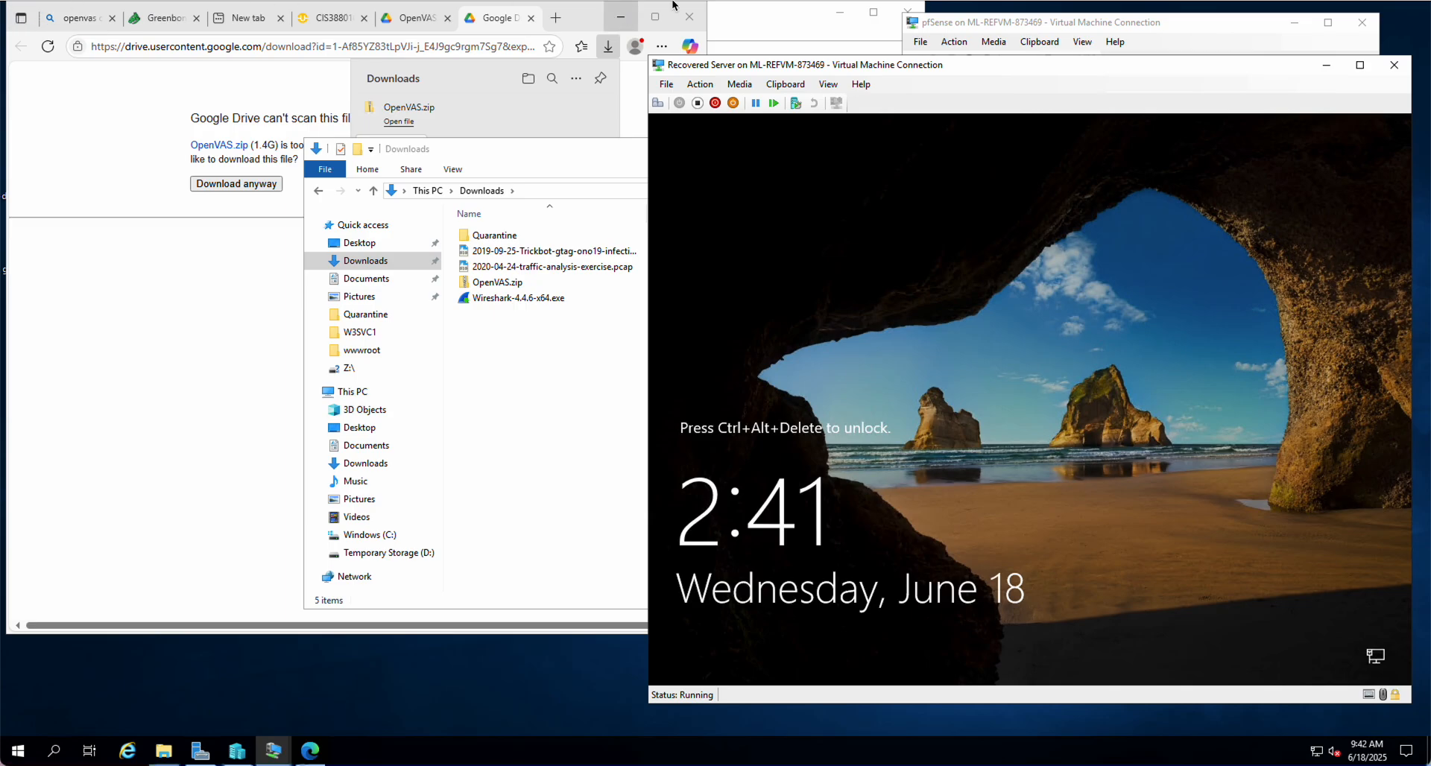
Move the browser window aside and empty the Recycle Bin's 12 items
{"action": "left_click", "coordinate": [584, 19]}
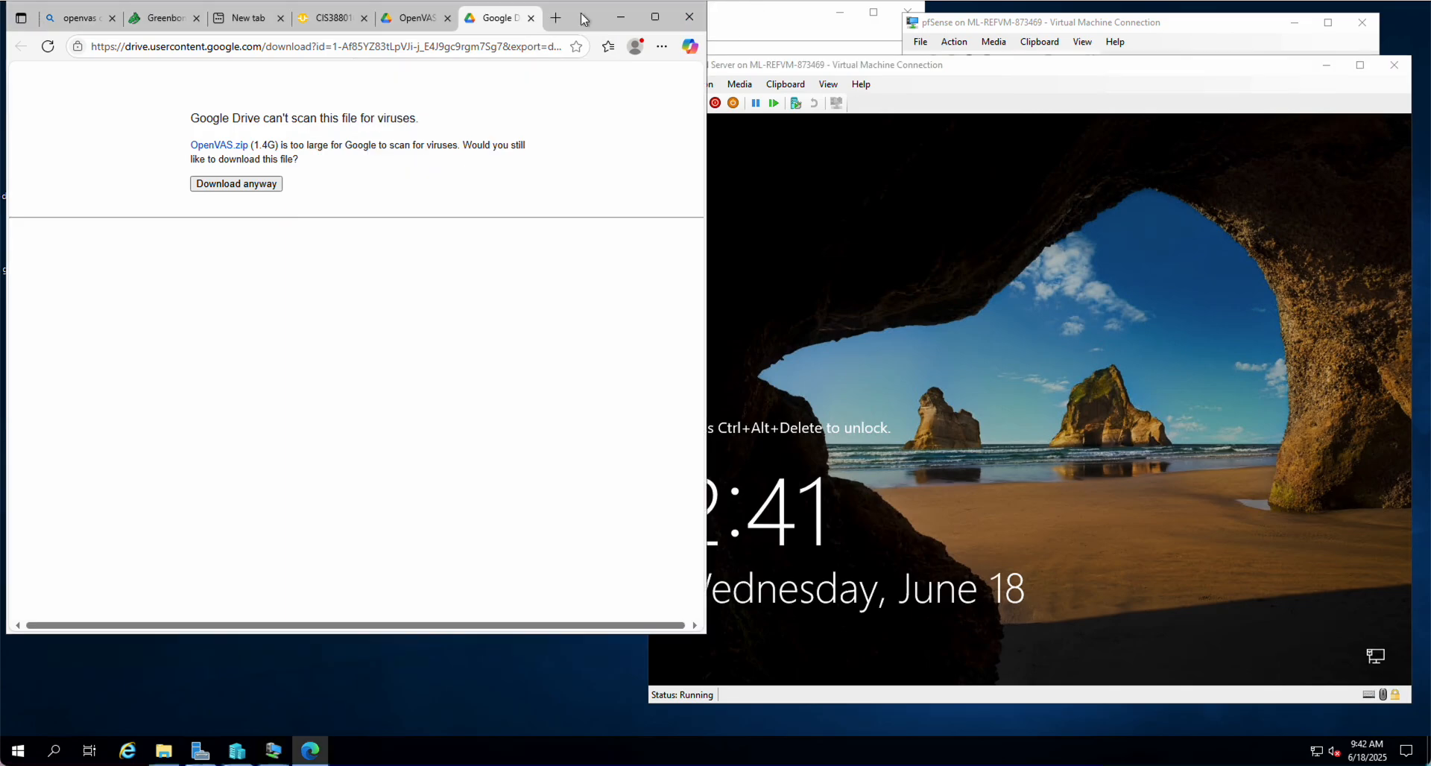
{"action": "left_click_drag", "start_coordinate": [583, 18], "coordinate": [813, 58]}
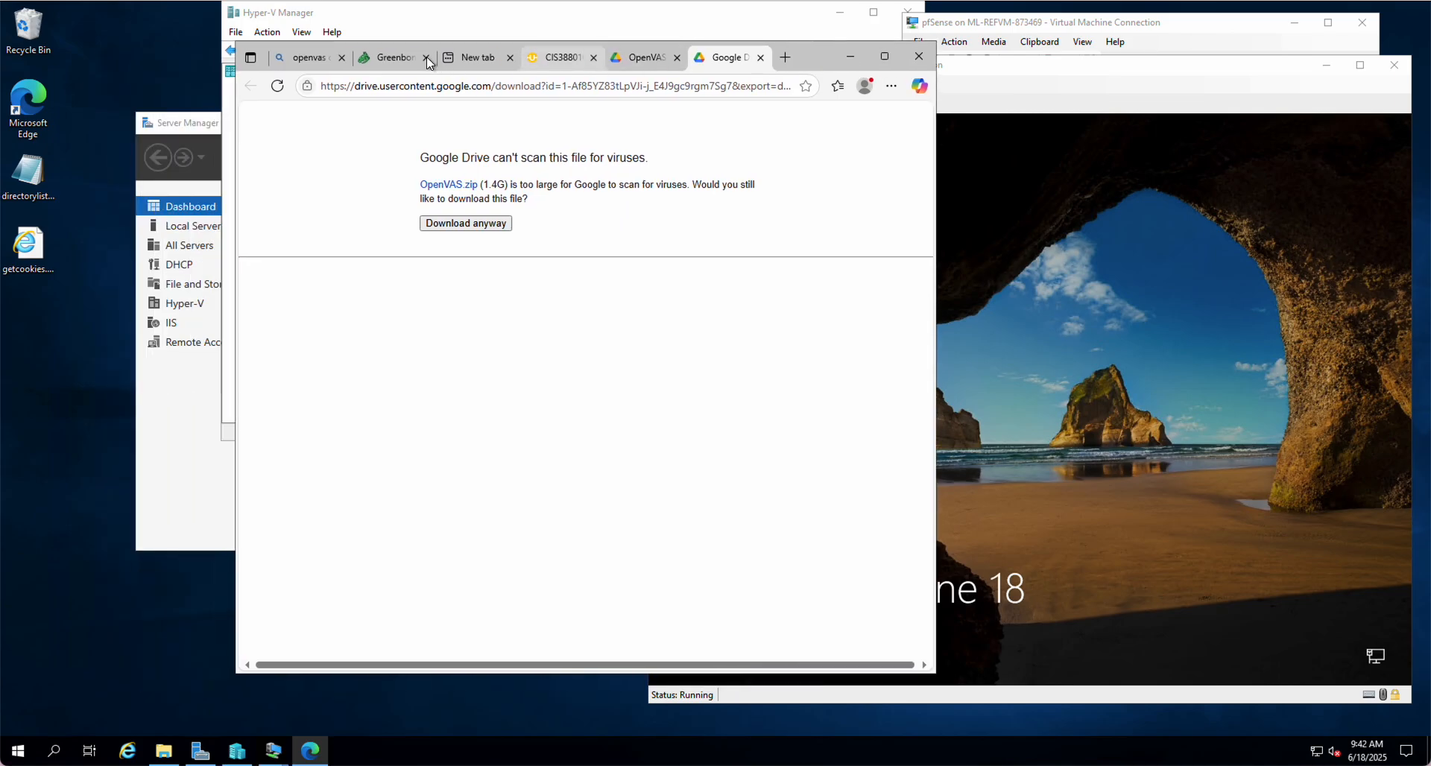
{"action": "left_click", "coordinate": [26, 30]}
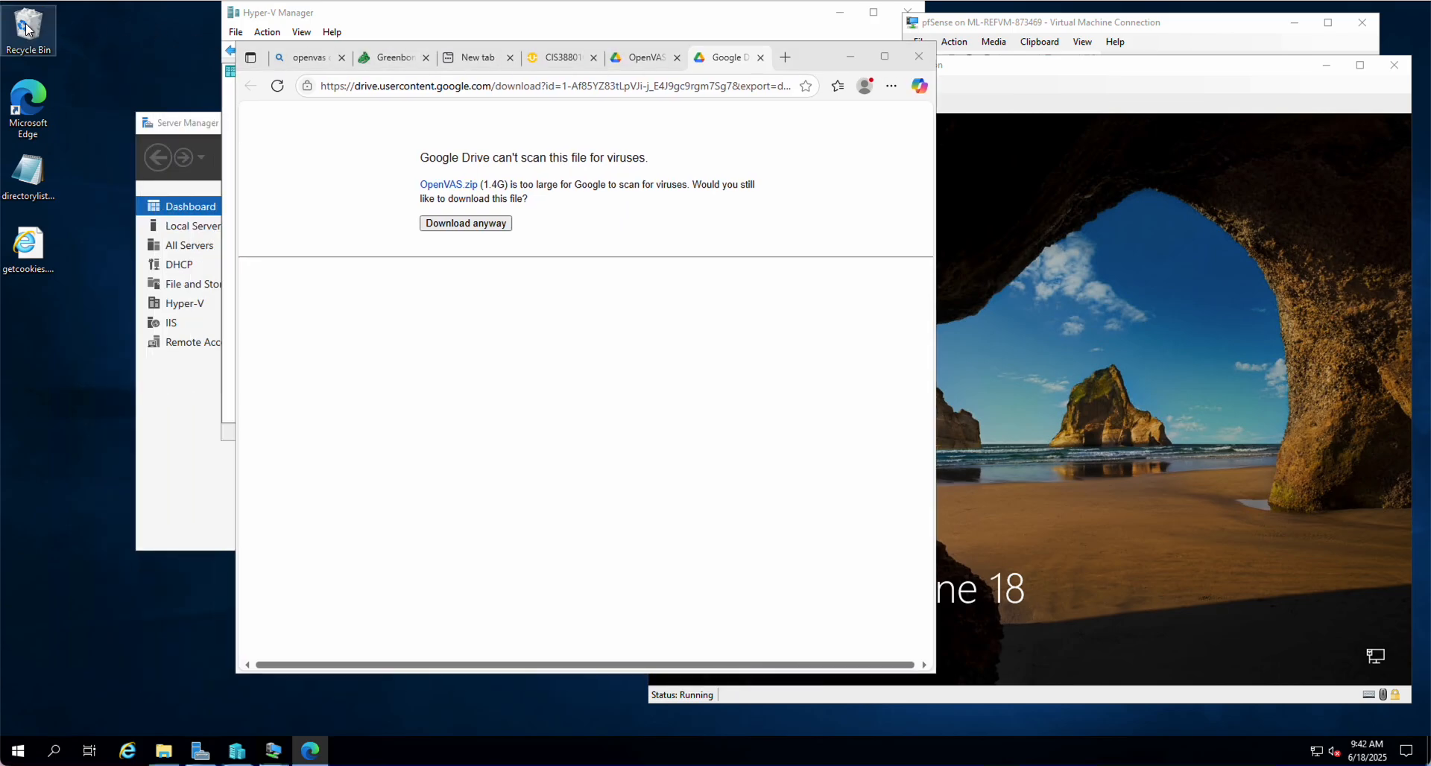
{"action": "right_click", "coordinate": [27, 29]}
{"action": "left_click", "coordinate": [70, 53]}
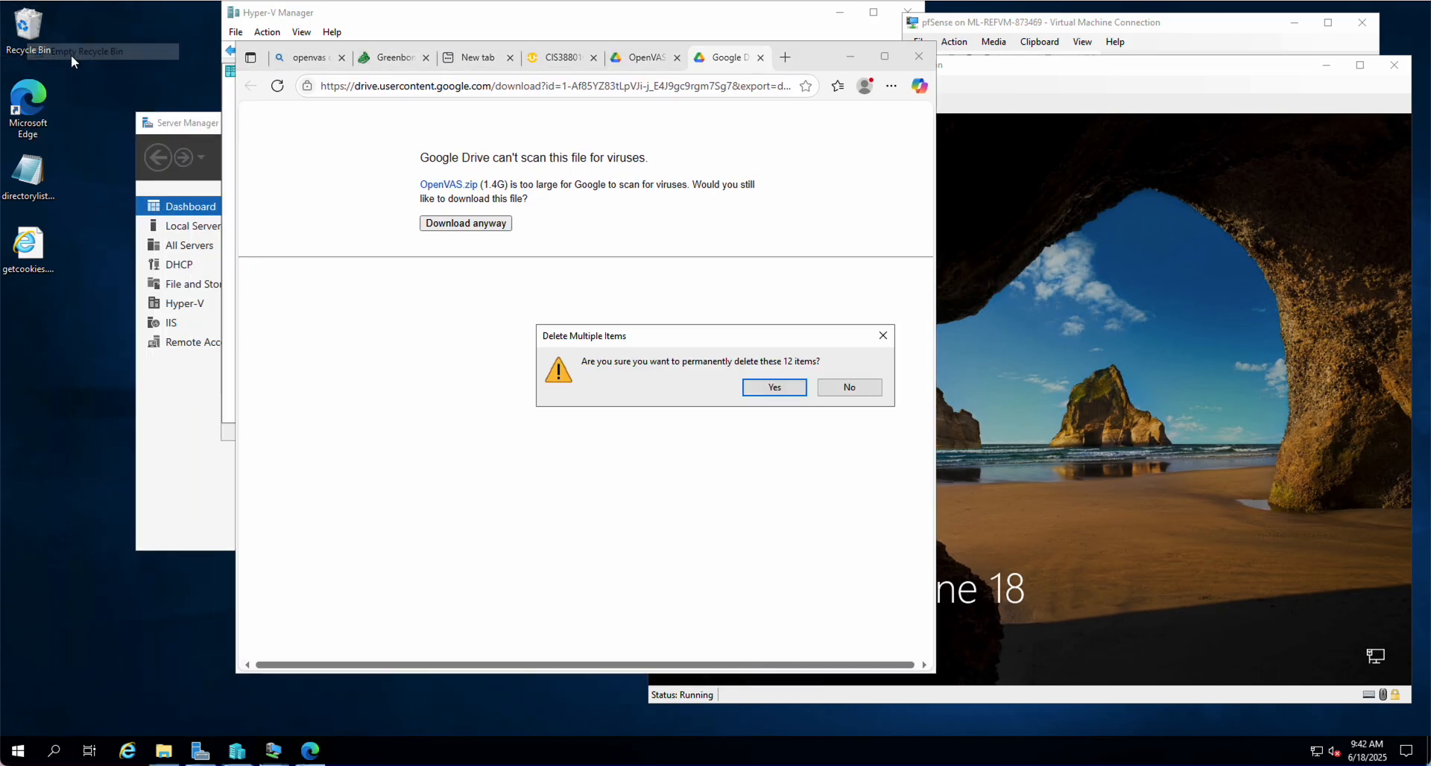
{"action": "left_click", "coordinate": [758, 387]}
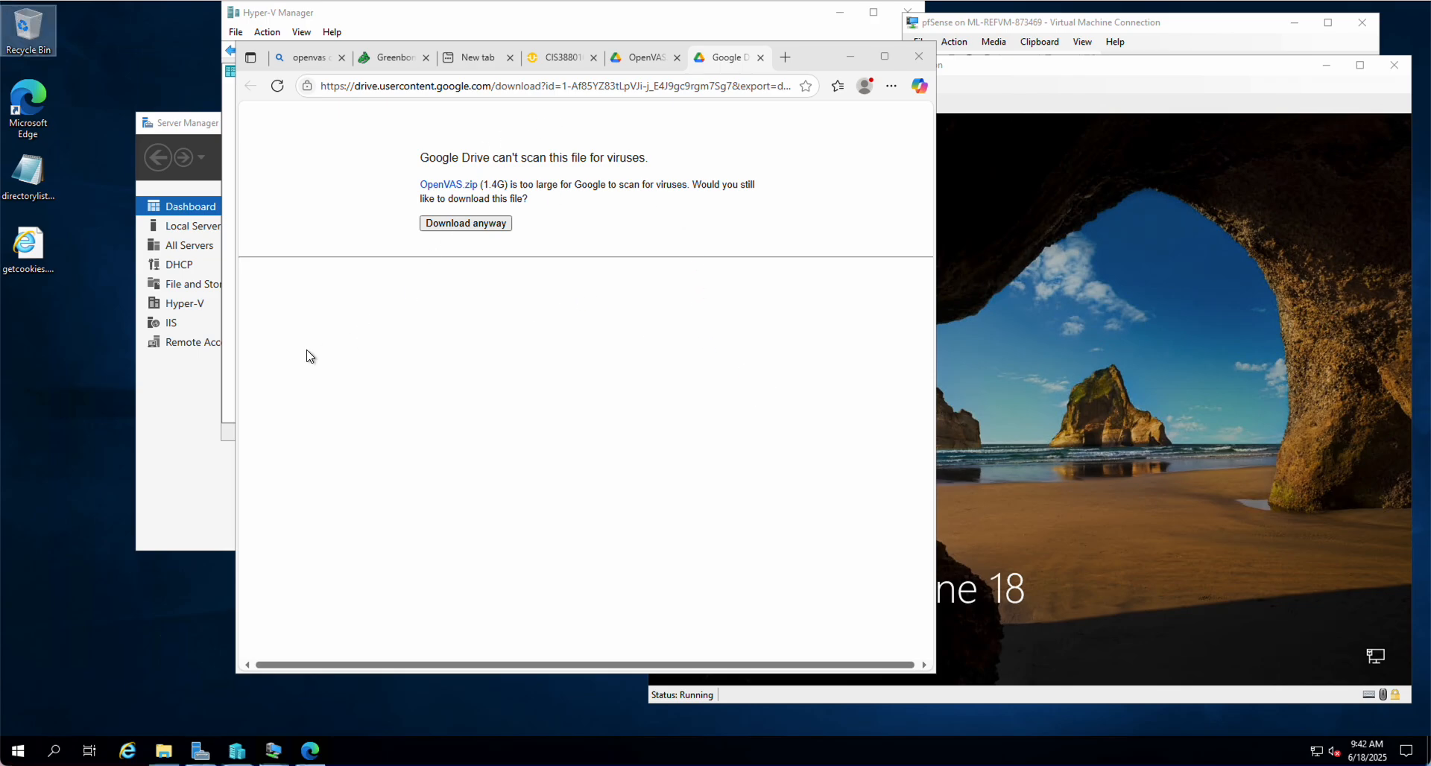
Browse from This PC into Documents\OpenVAS down to its Virtual Hard Disks folder
{"action": "left_click", "coordinate": [163, 751]}
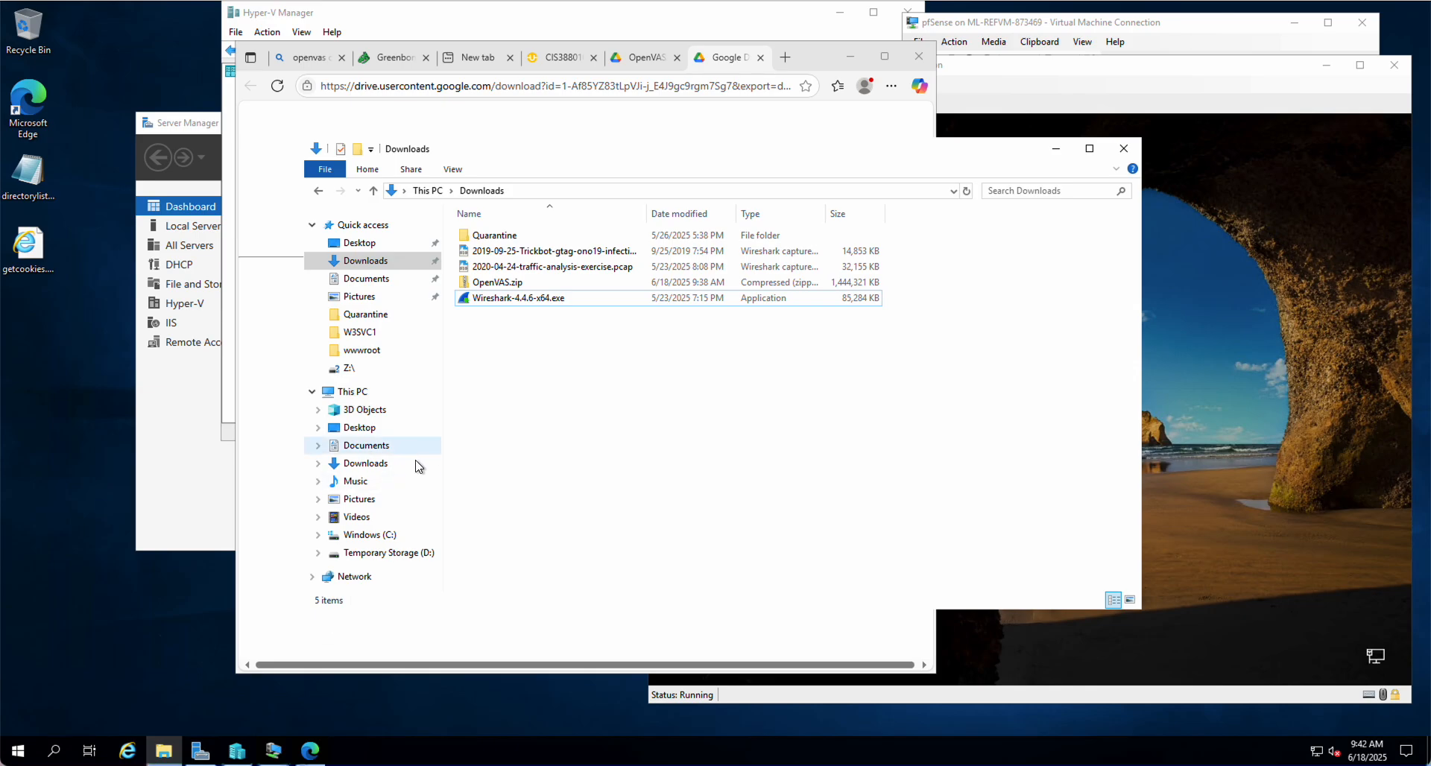
{"action": "left_click", "coordinate": [348, 395]}
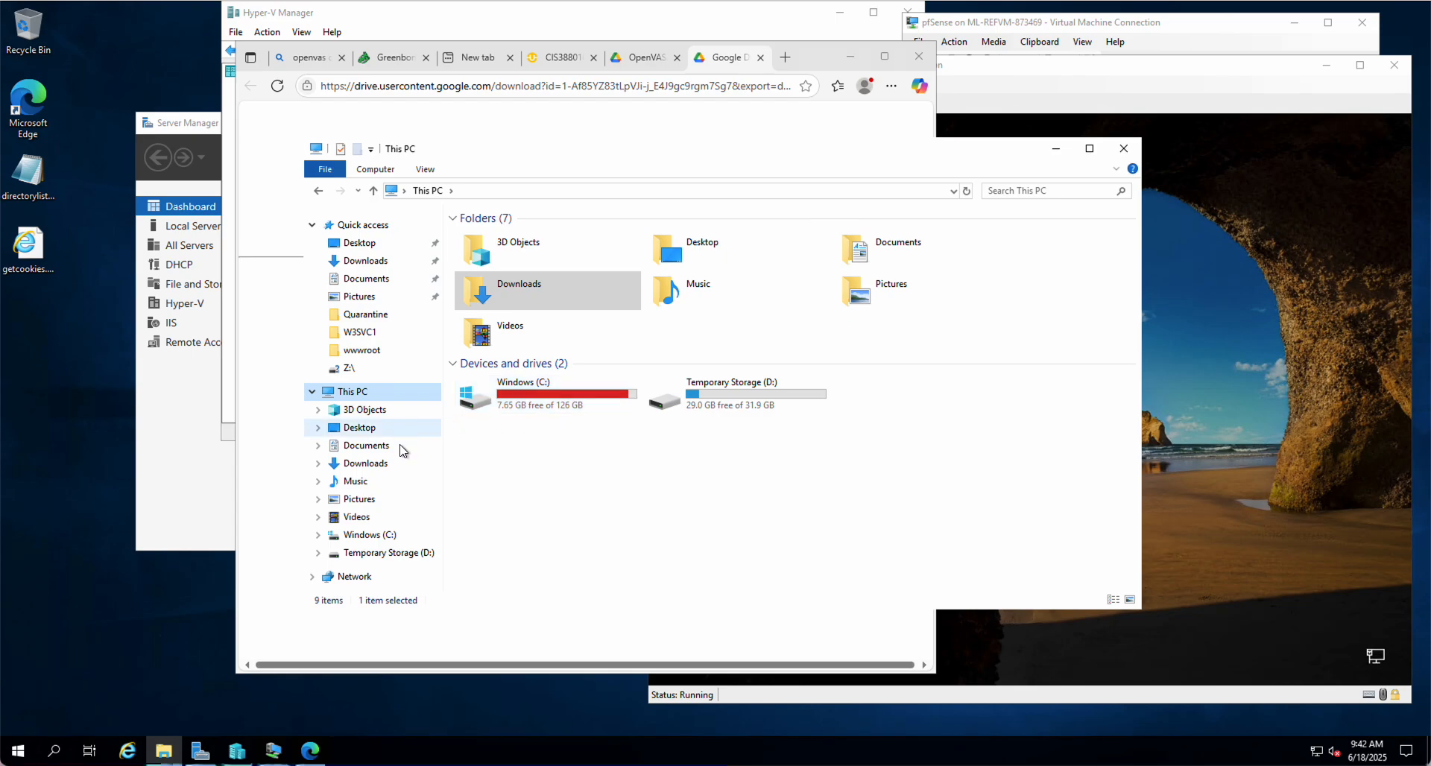
{"action": "left_click", "coordinate": [368, 448]}
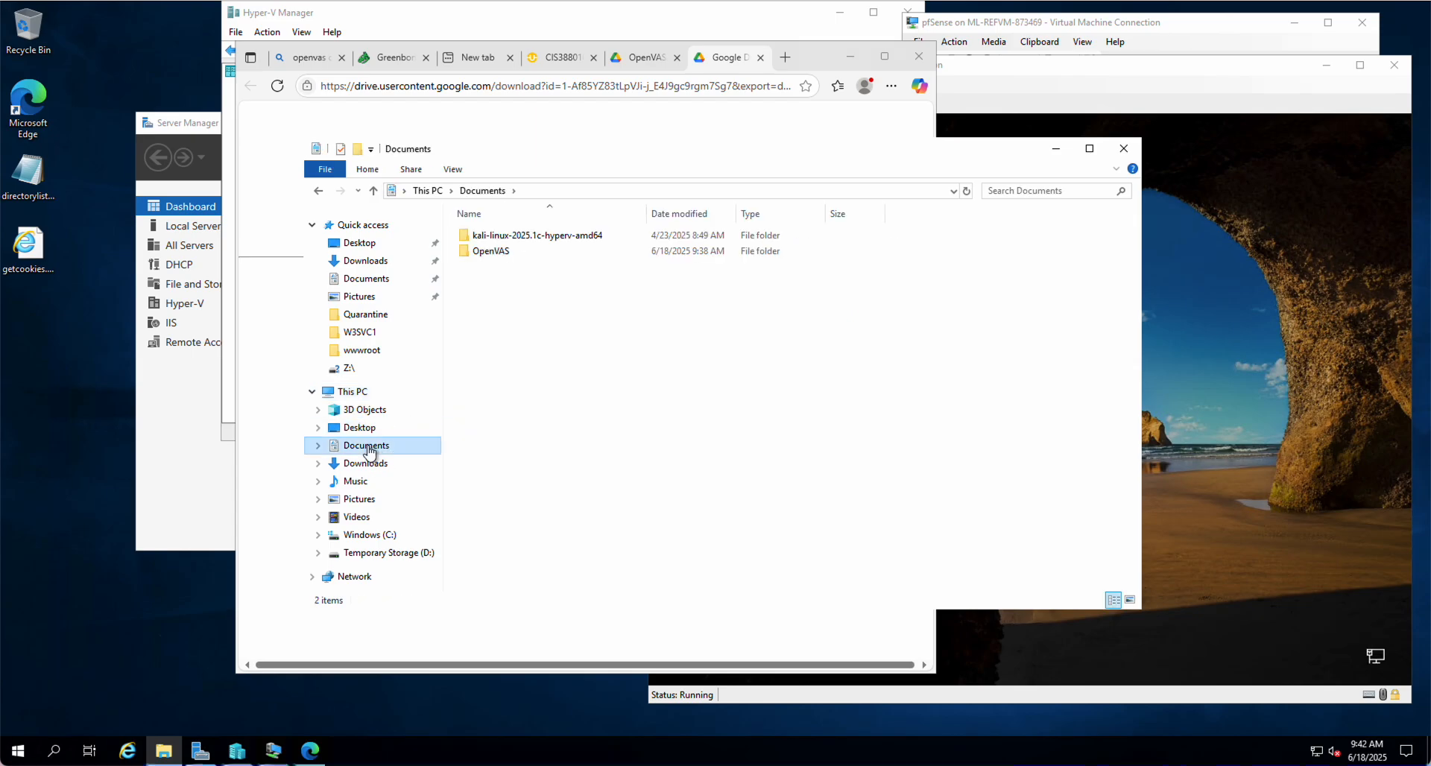
{"action": "left_click", "coordinate": [492, 253]}
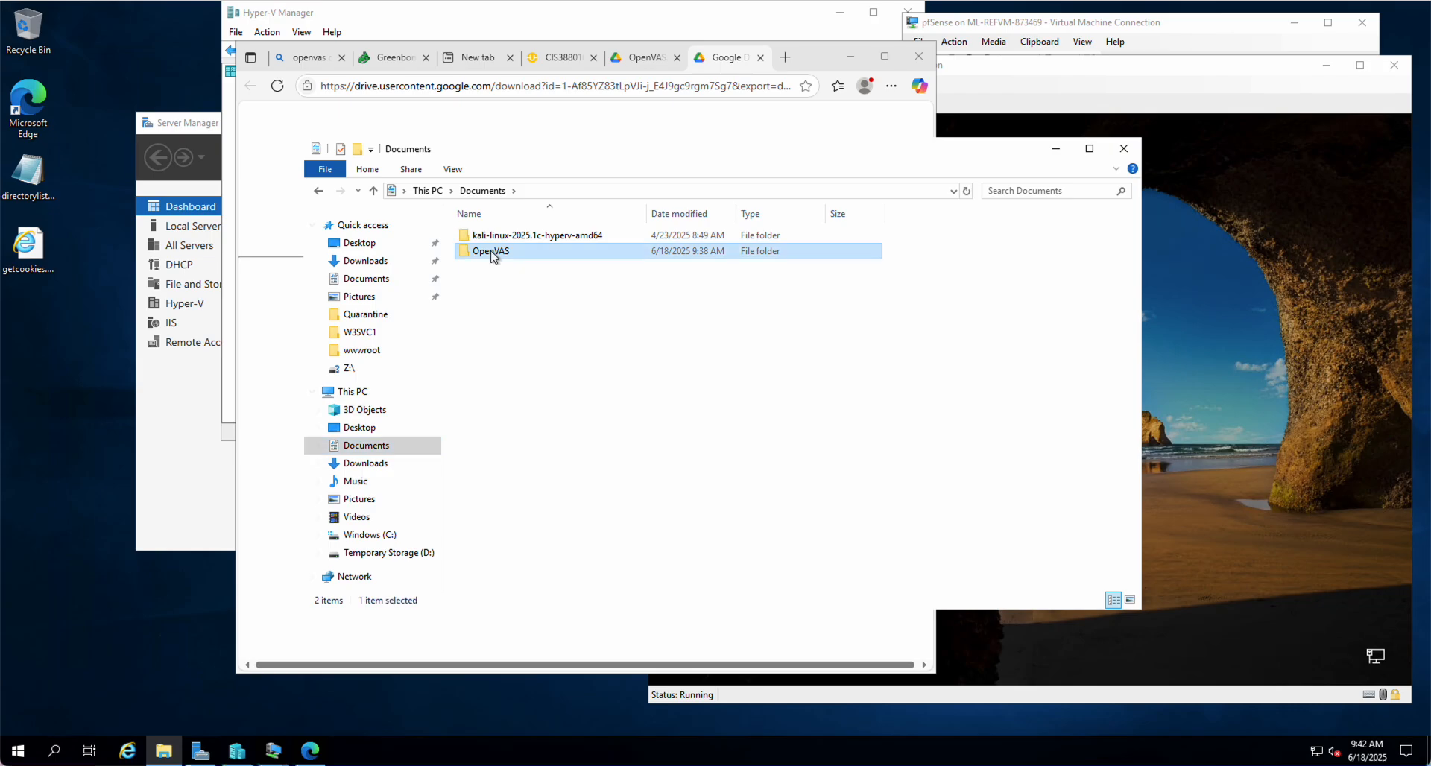
{"action": "double_click", "coordinate": [492, 254]}
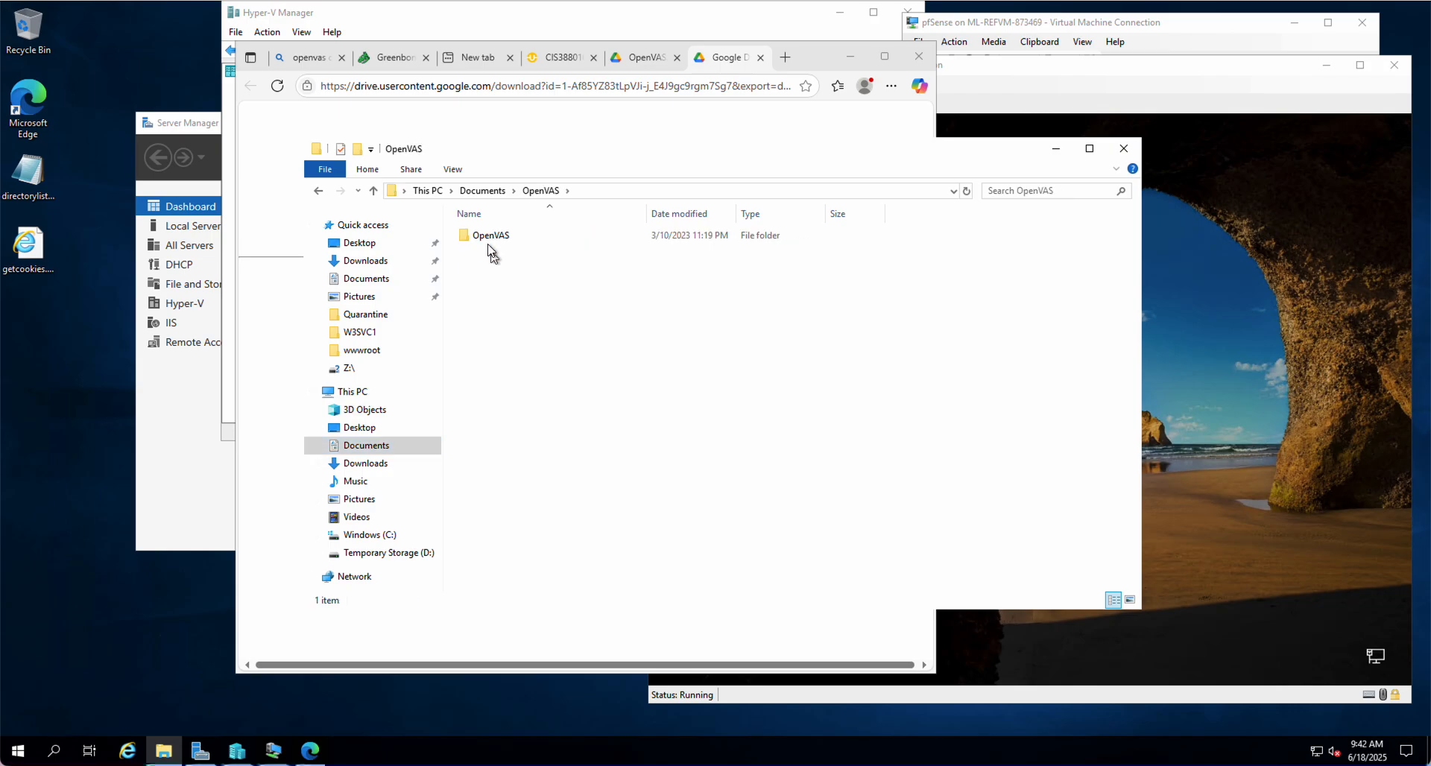
{"action": "double_click", "coordinate": [492, 237]}
{"action": "double_click", "coordinate": [497, 252]}
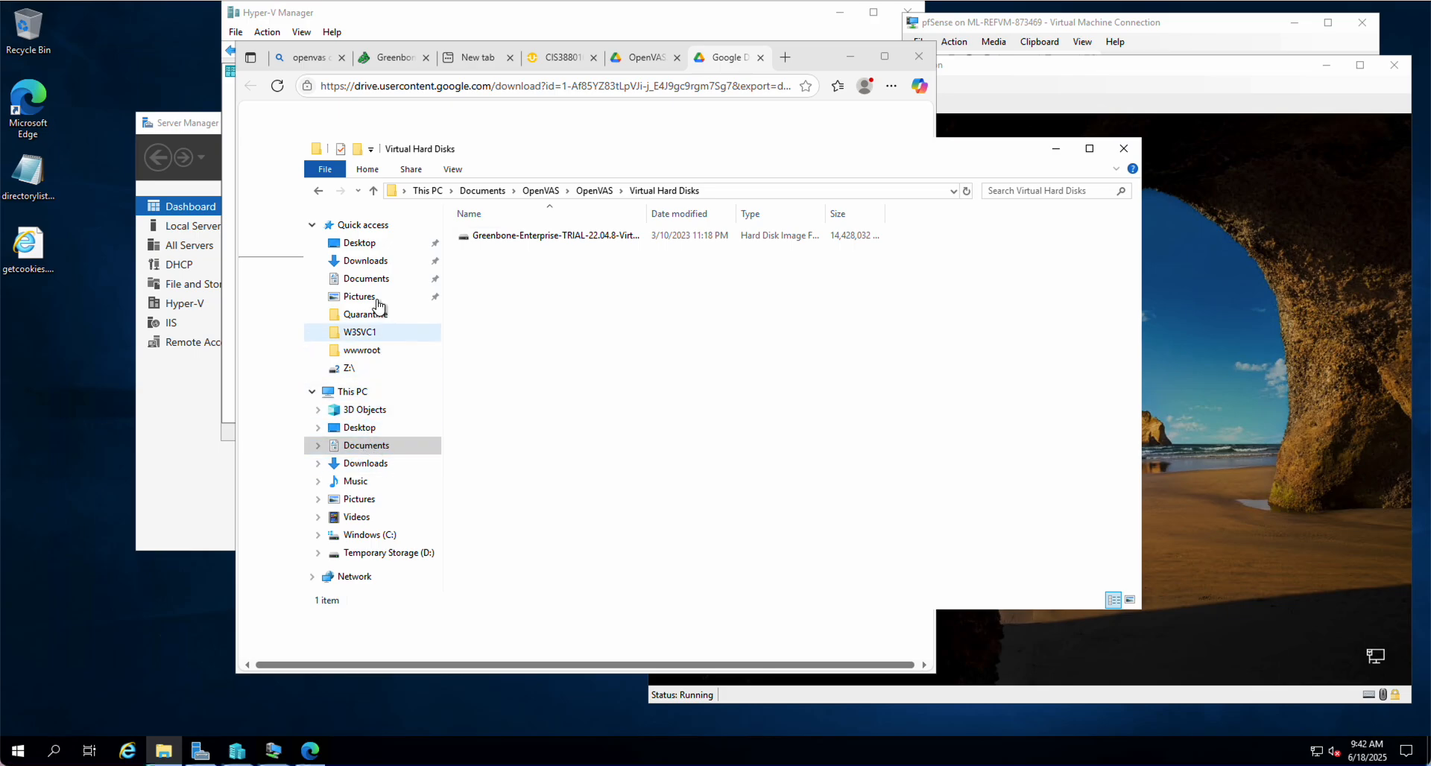
Permanently delete the OpenVAS folder from Documents and check C: free space in This PC
{"action": "left_click", "coordinate": [366, 279]}
{"action": "left_click", "coordinate": [486, 255]}
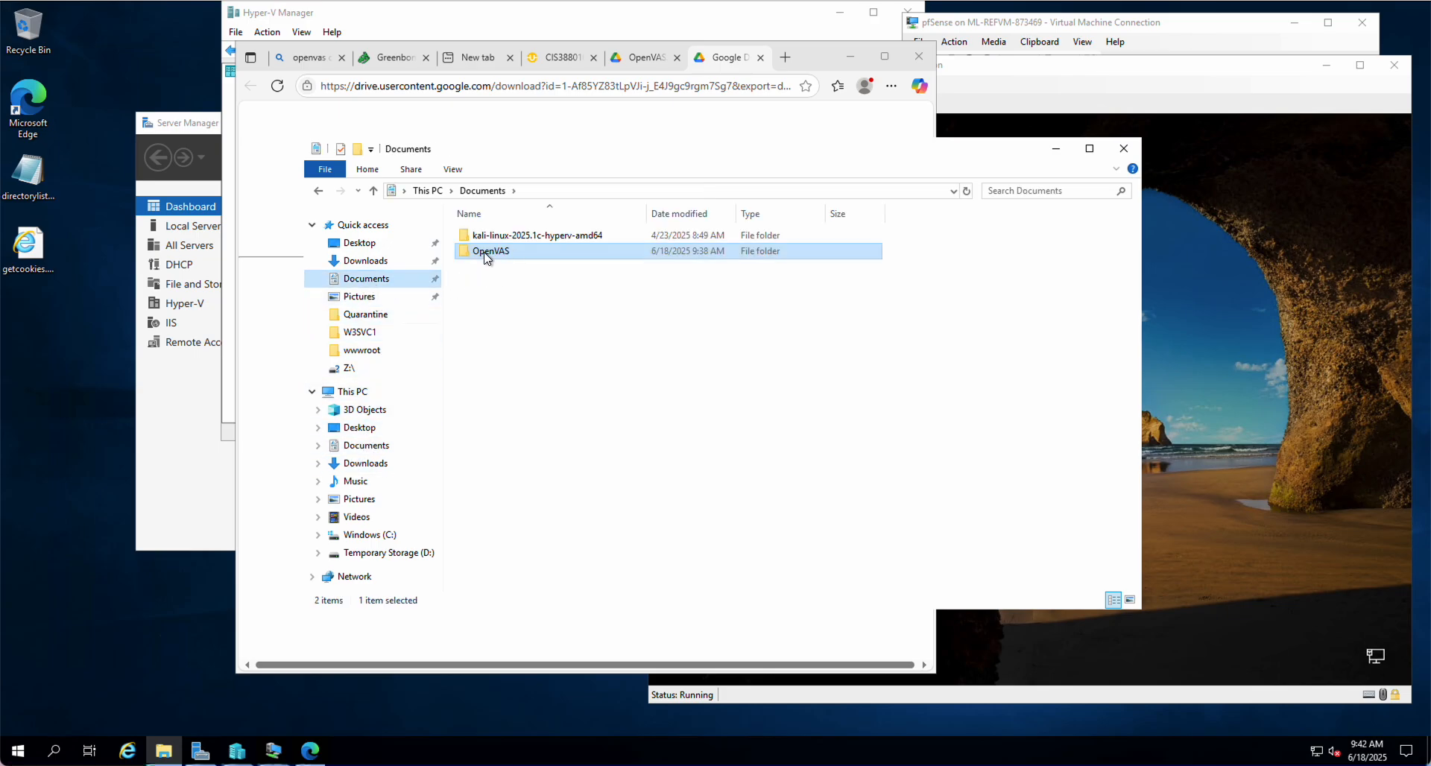
{"action": "right_click", "coordinate": [486, 256]}
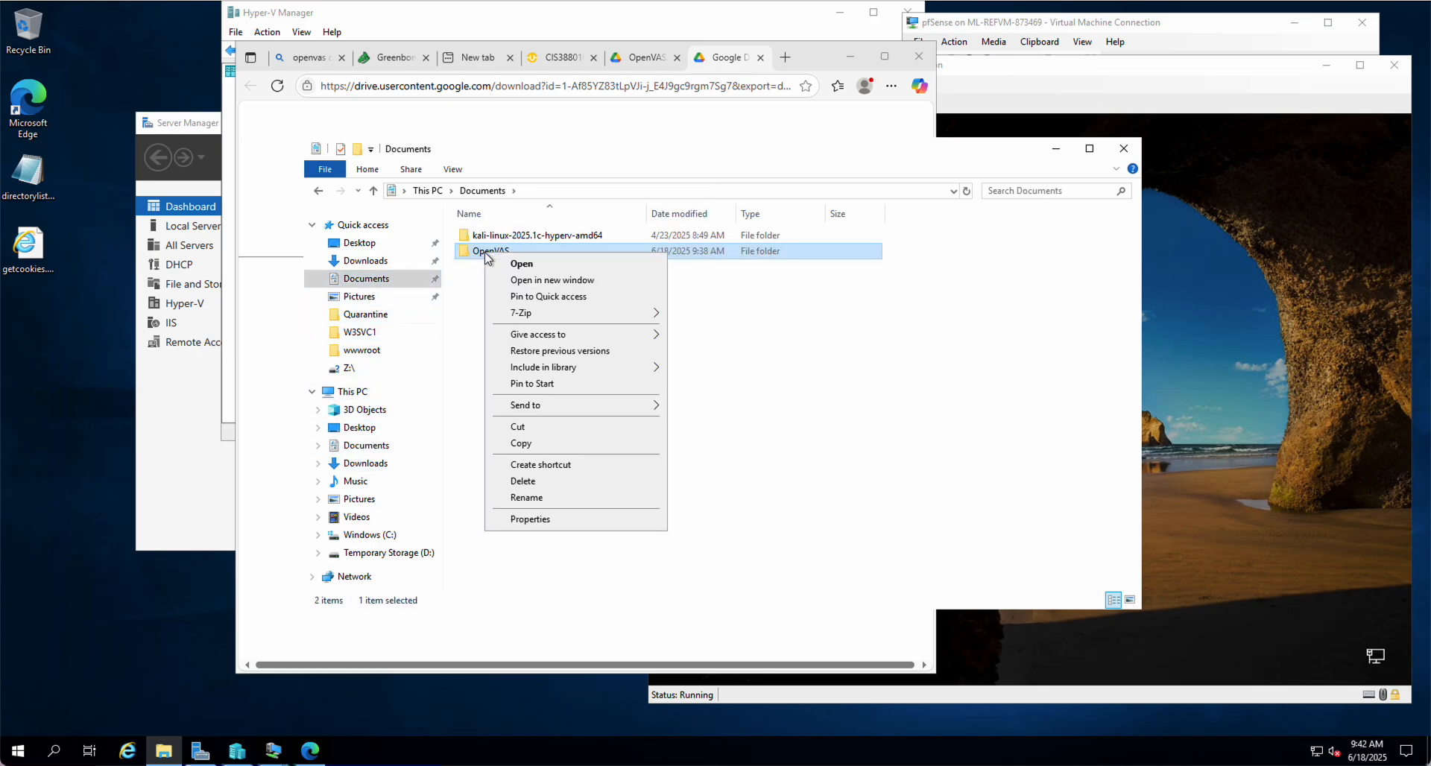
{"action": "left_click", "coordinate": [524, 483]}
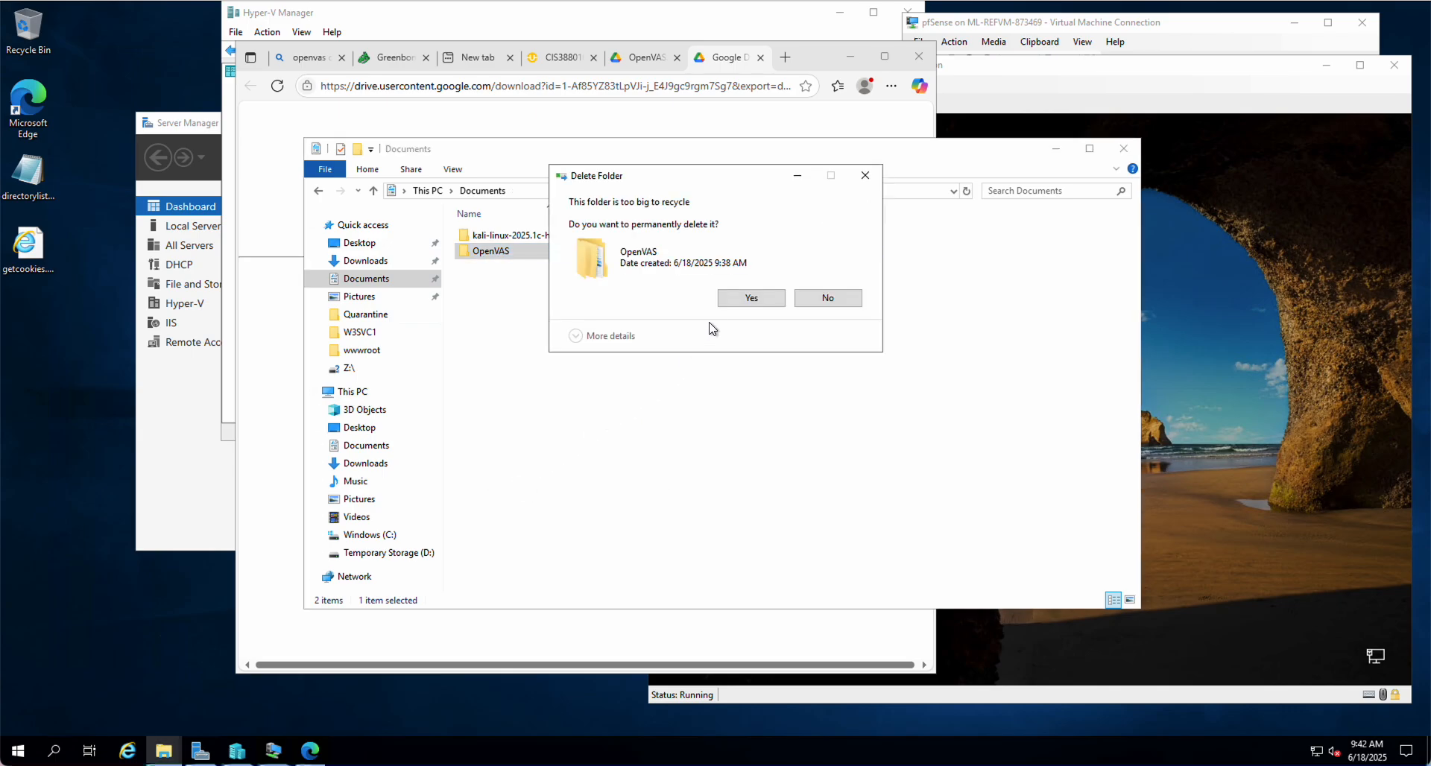
{"action": "left_click", "coordinate": [759, 300]}
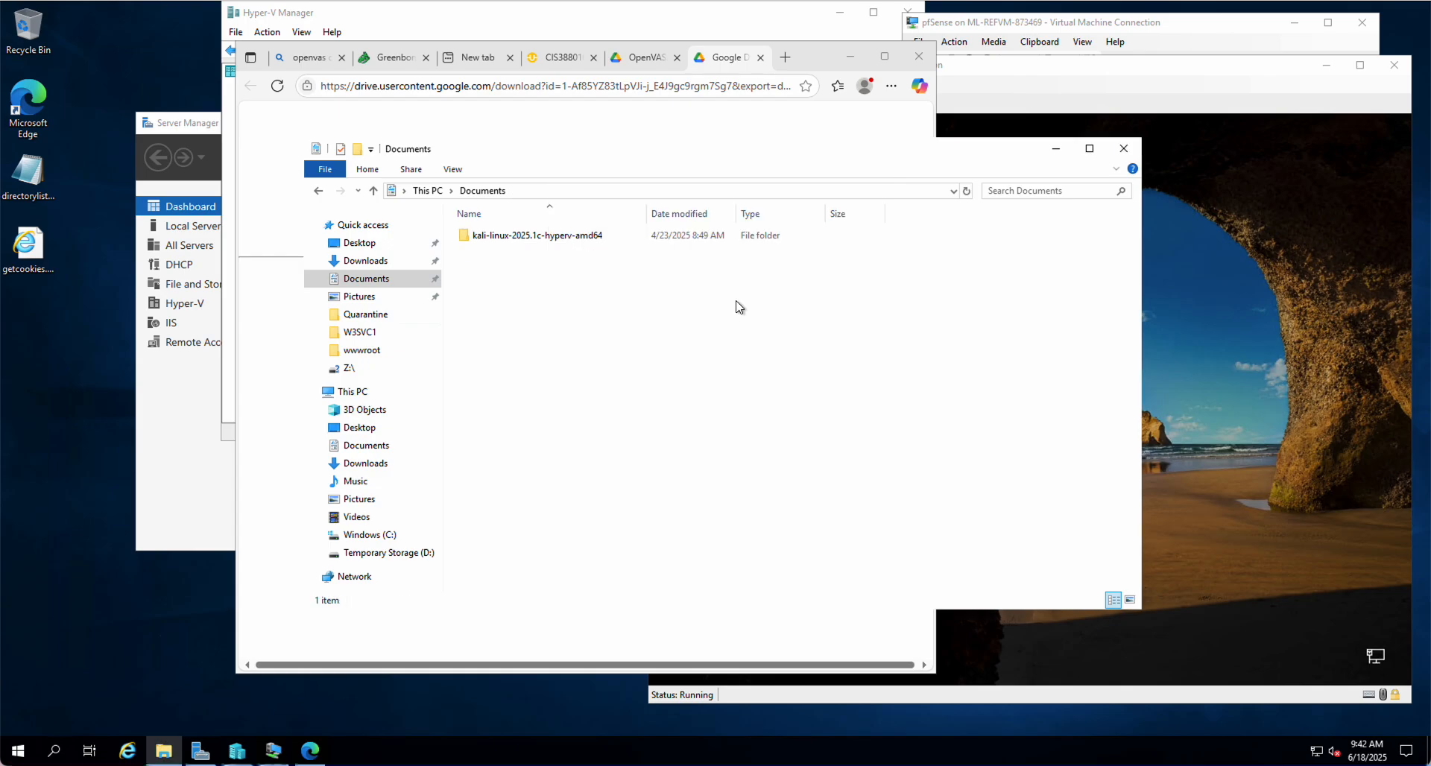
{"action": "left_click", "coordinate": [352, 391]}
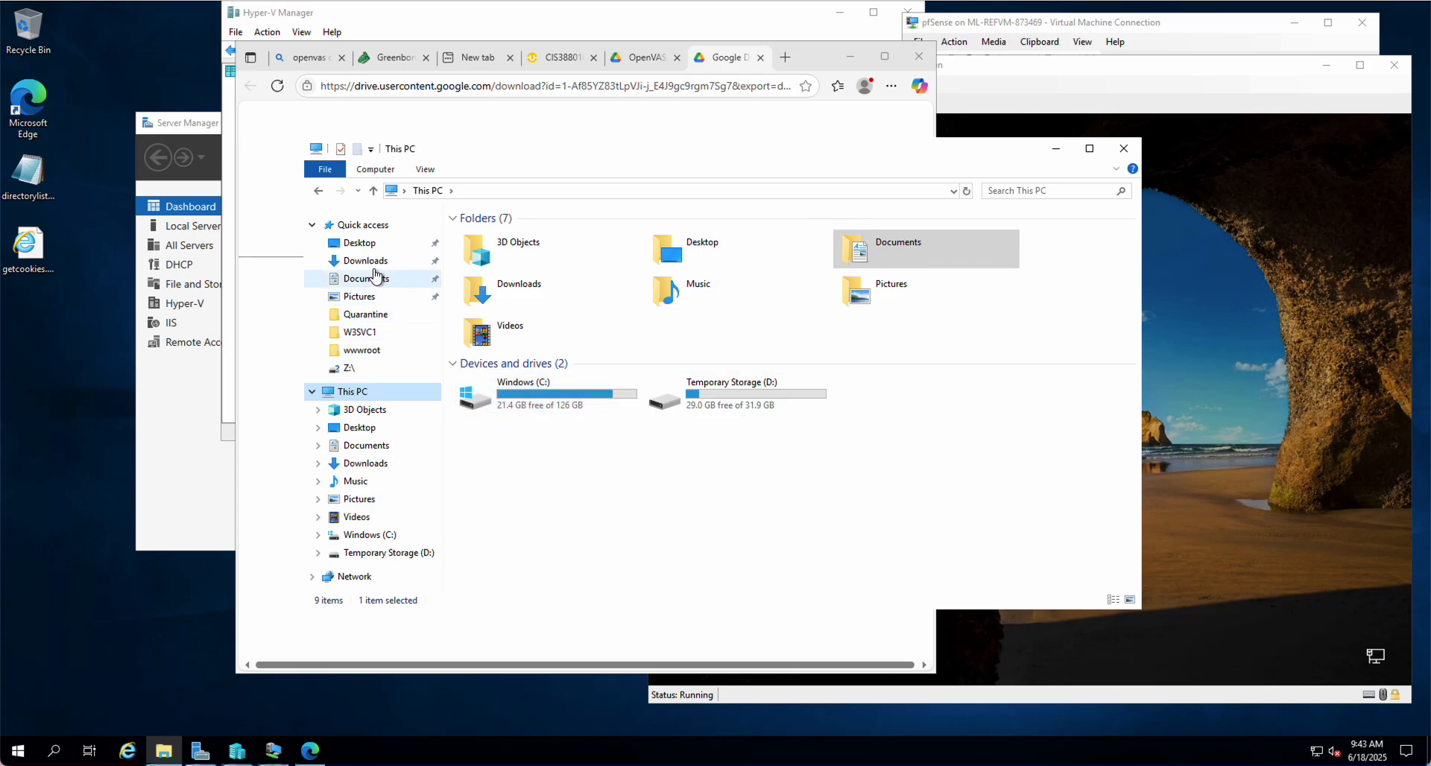
Extract OpenVAS.zip from Downloads into Documents using 7-Zip's Extract files dialog
{"action": "left_click", "coordinate": [366, 279]}
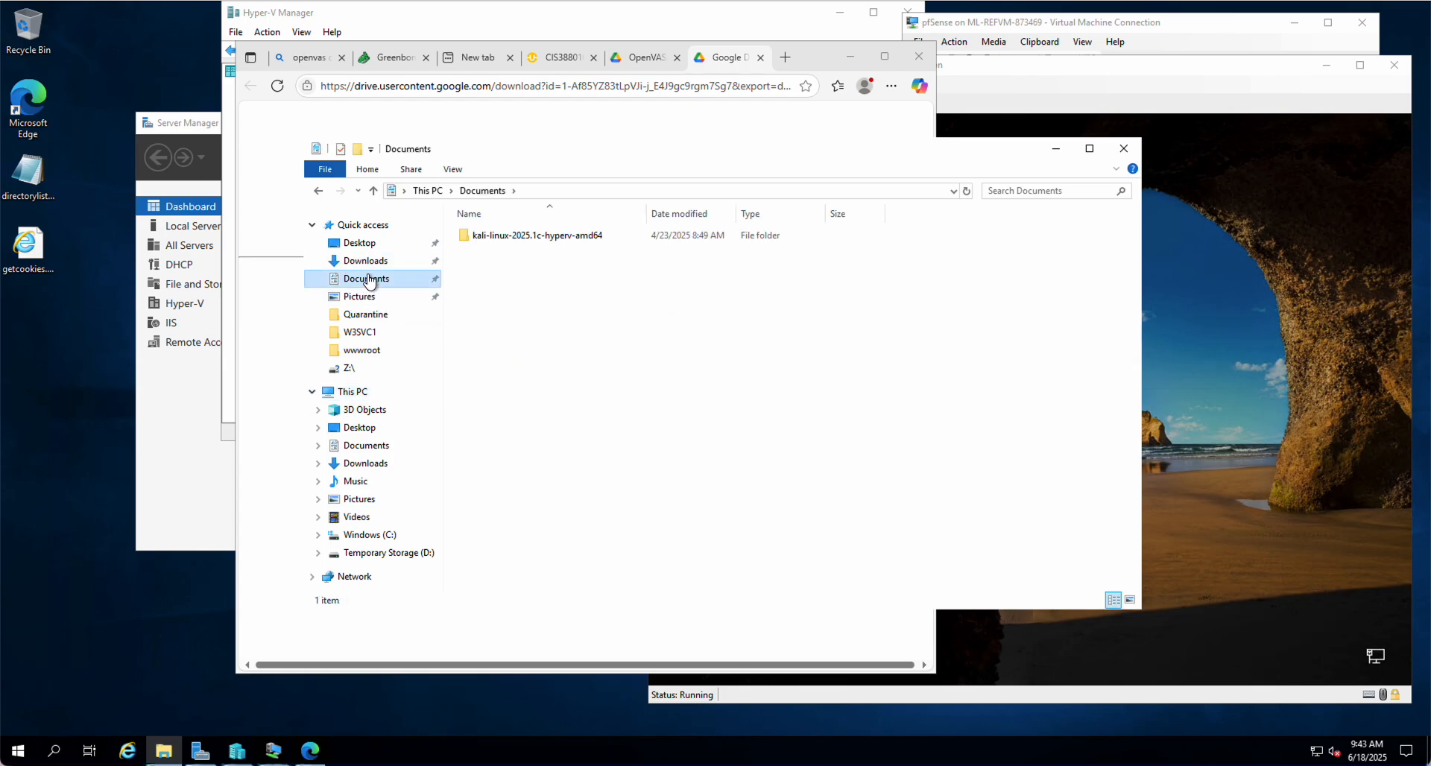
{"action": "left_click", "coordinate": [366, 263]}
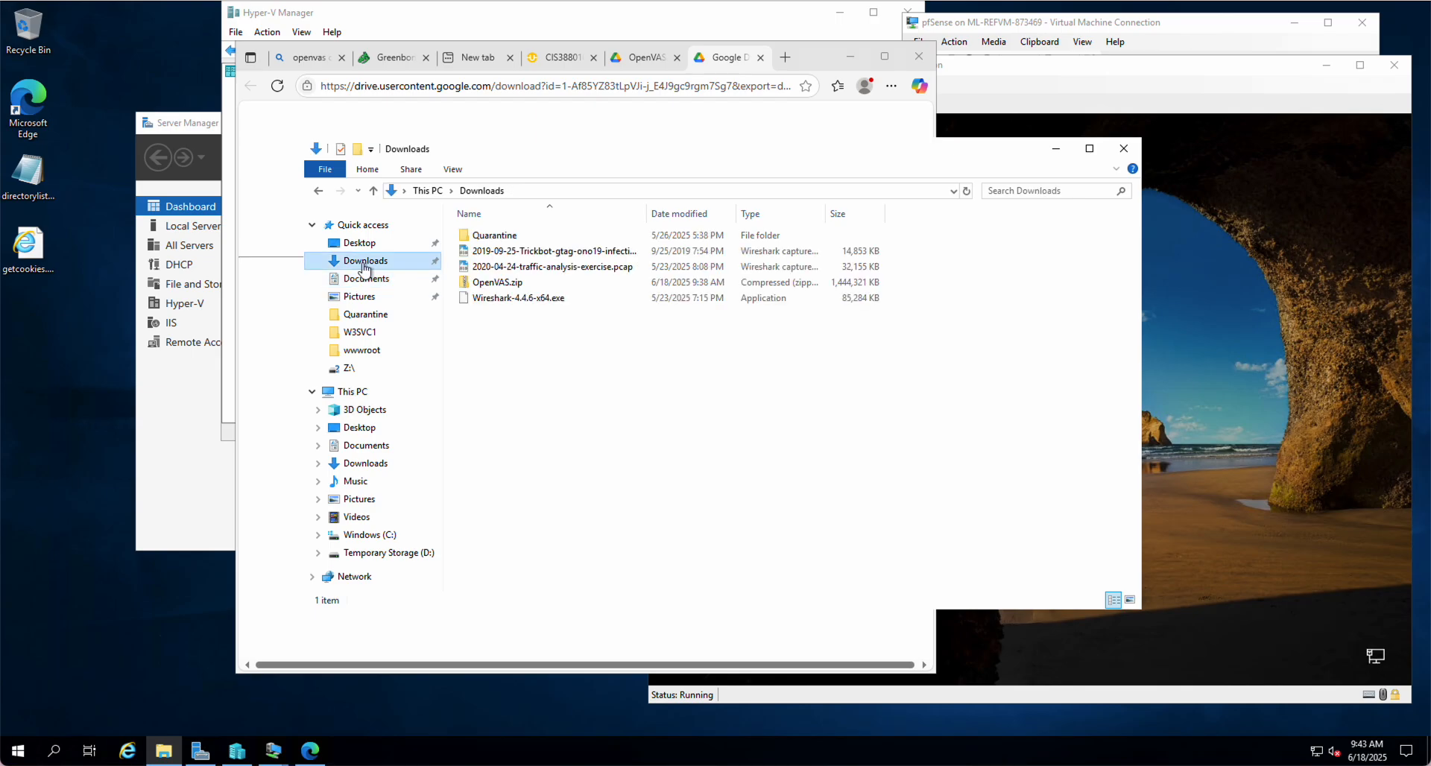
{"action": "right_click", "coordinate": [490, 286]}
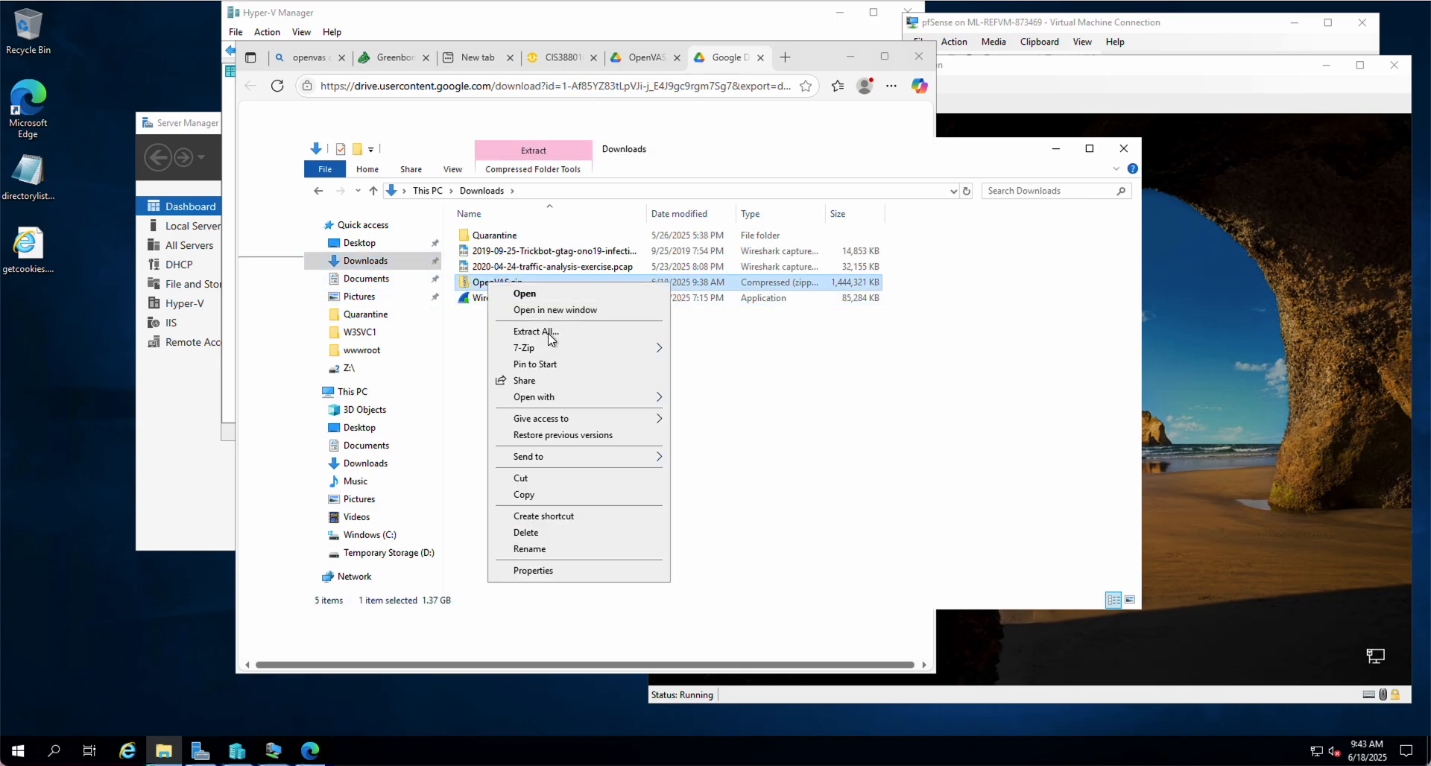
{"action": "mouse_move", "coordinate": [539, 349]}
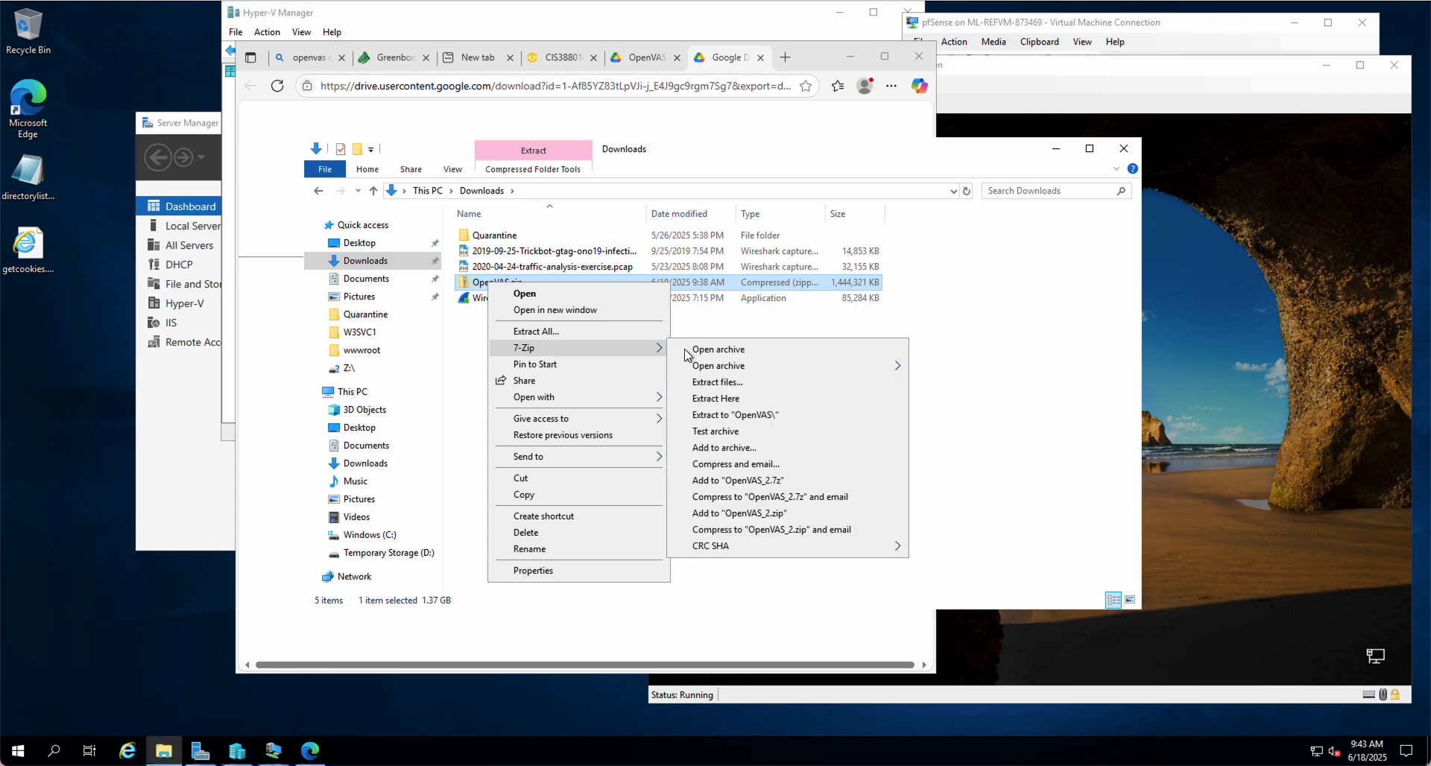
{"action": "left_click", "coordinate": [719, 381]}
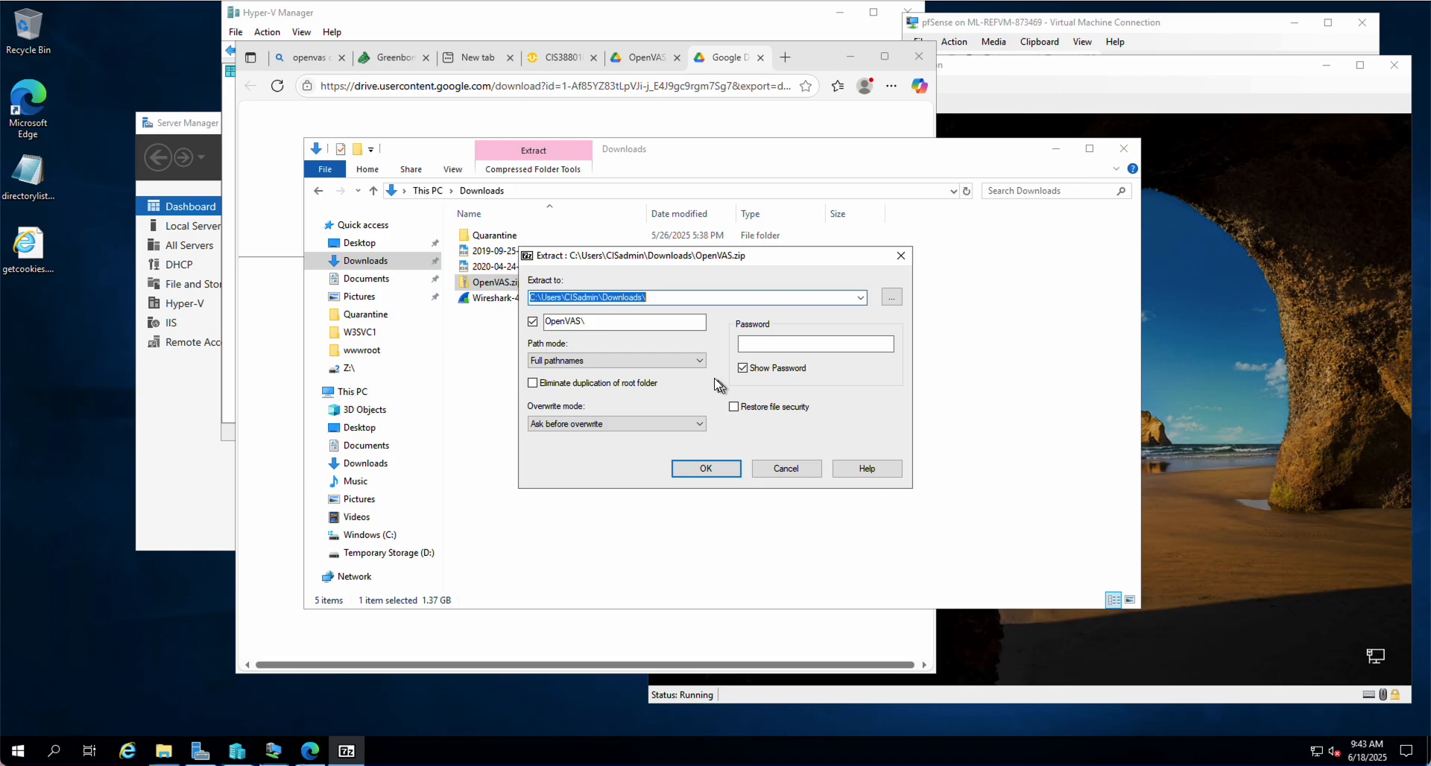
{"action": "left_click", "coordinate": [891, 296]}
{"action": "double_click", "coordinate": [675, 395]}
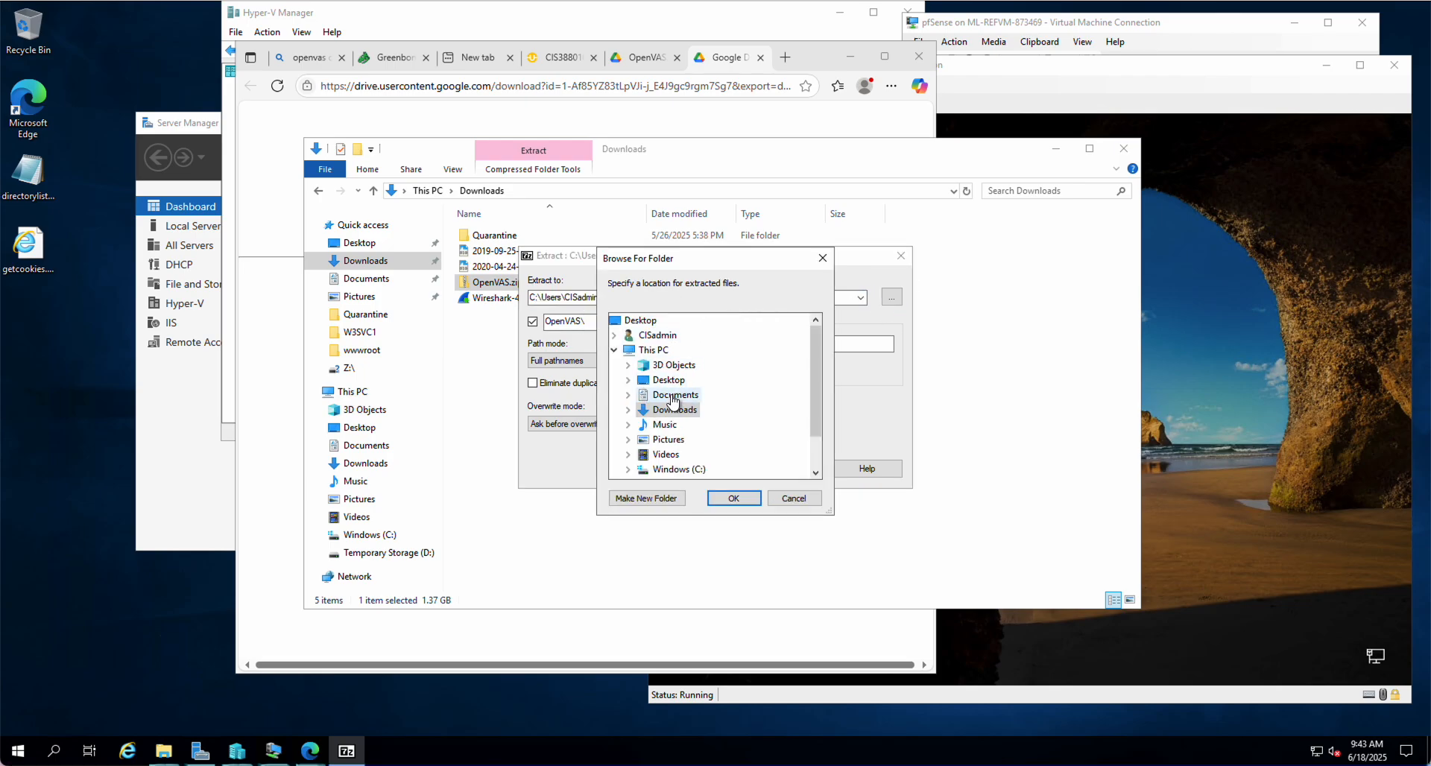
{"action": "left_click", "coordinate": [733, 498]}
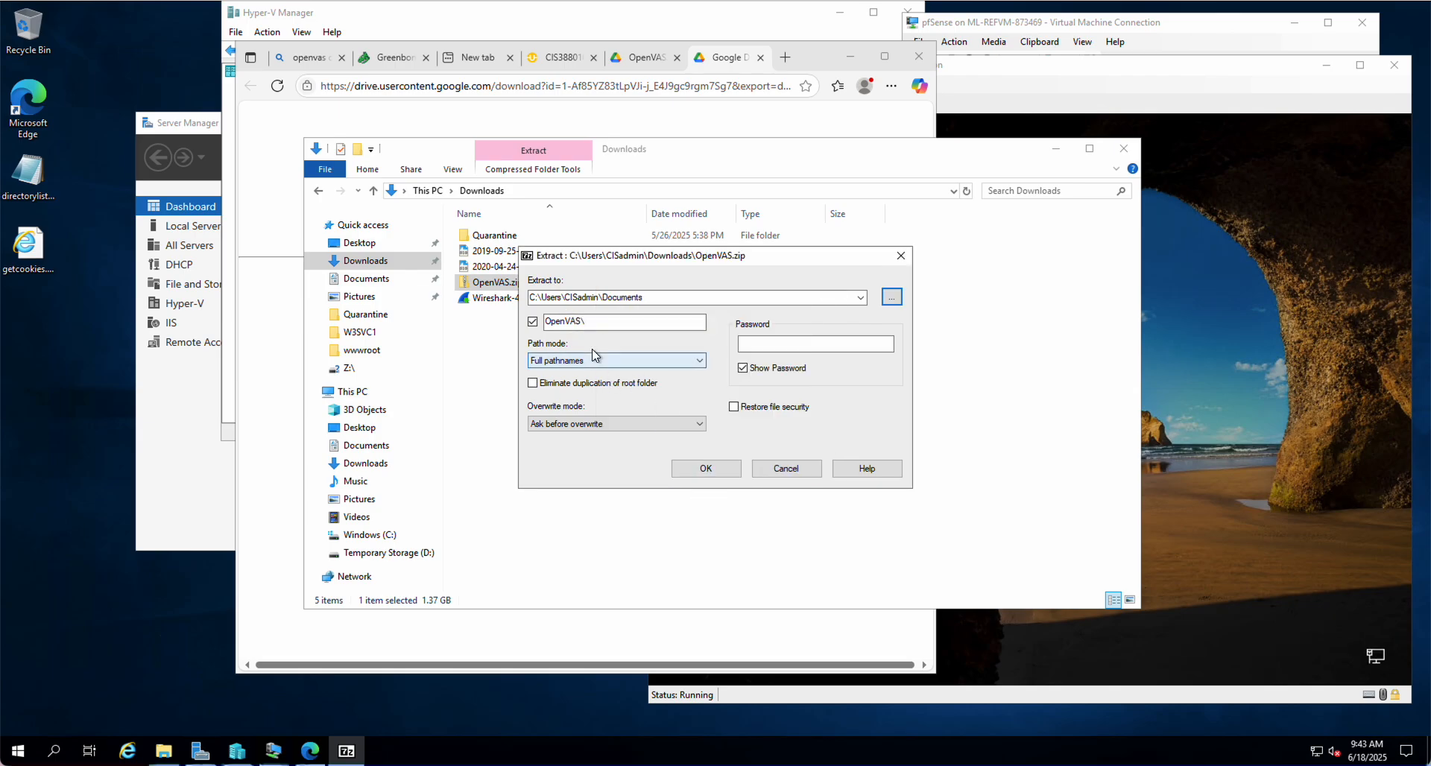
{"action": "left_click", "coordinate": [706, 468]}
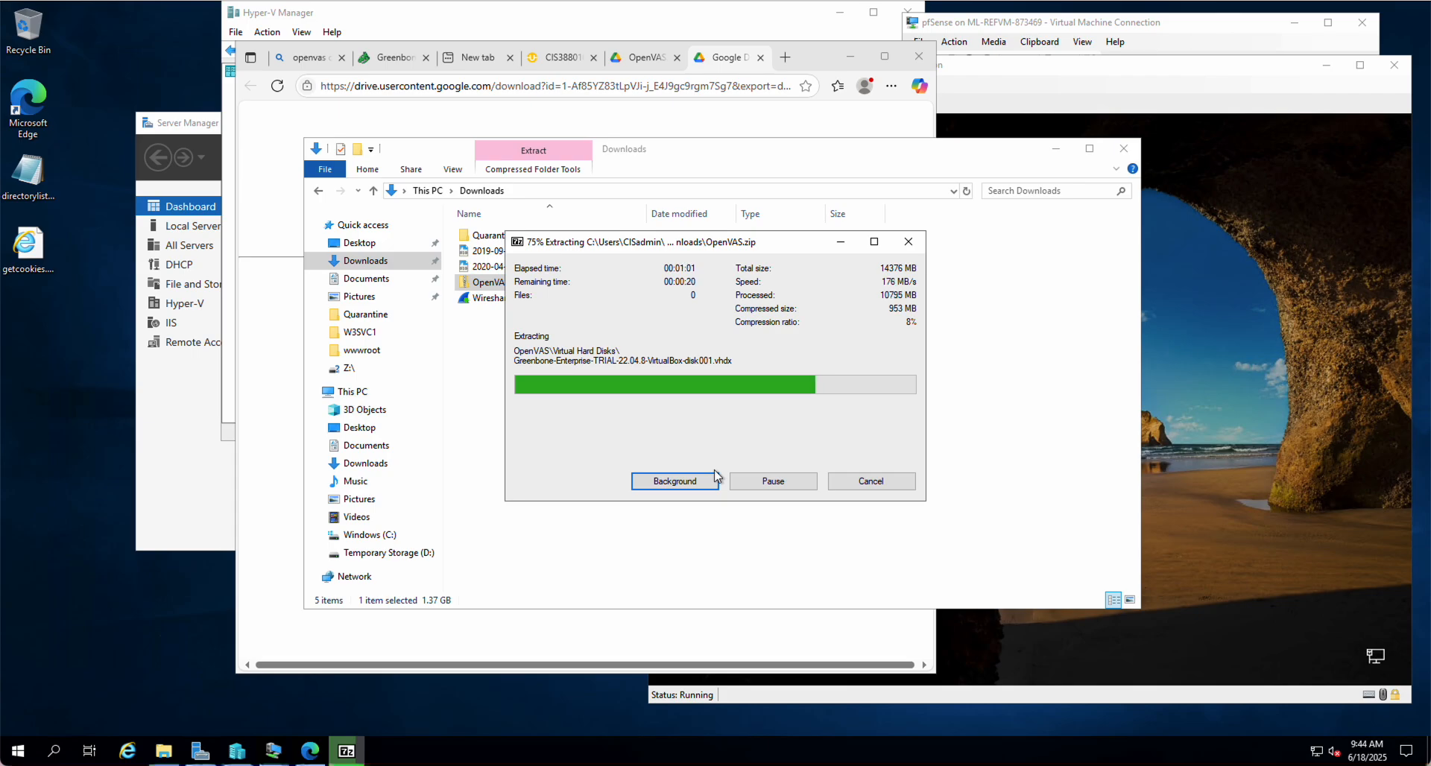
Move the 7-Zip progress window aside and bring the Recovered Server VM window forward
{"action": "left_click", "coordinate": [728, 248]}
{"action": "left_click_drag", "start_coordinate": [729, 248], "coordinate": [1167, 267]}
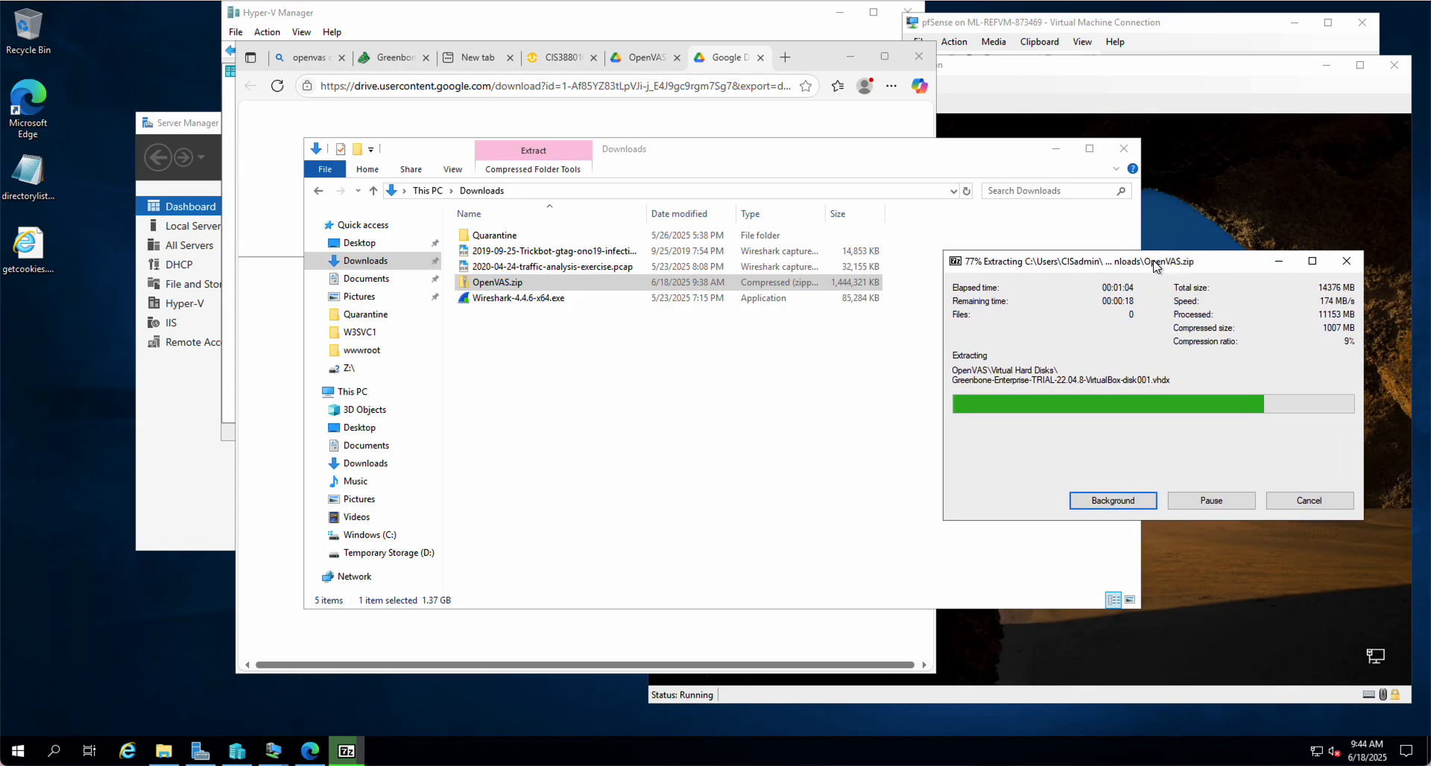
{"action": "left_click", "coordinate": [1027, 71]}
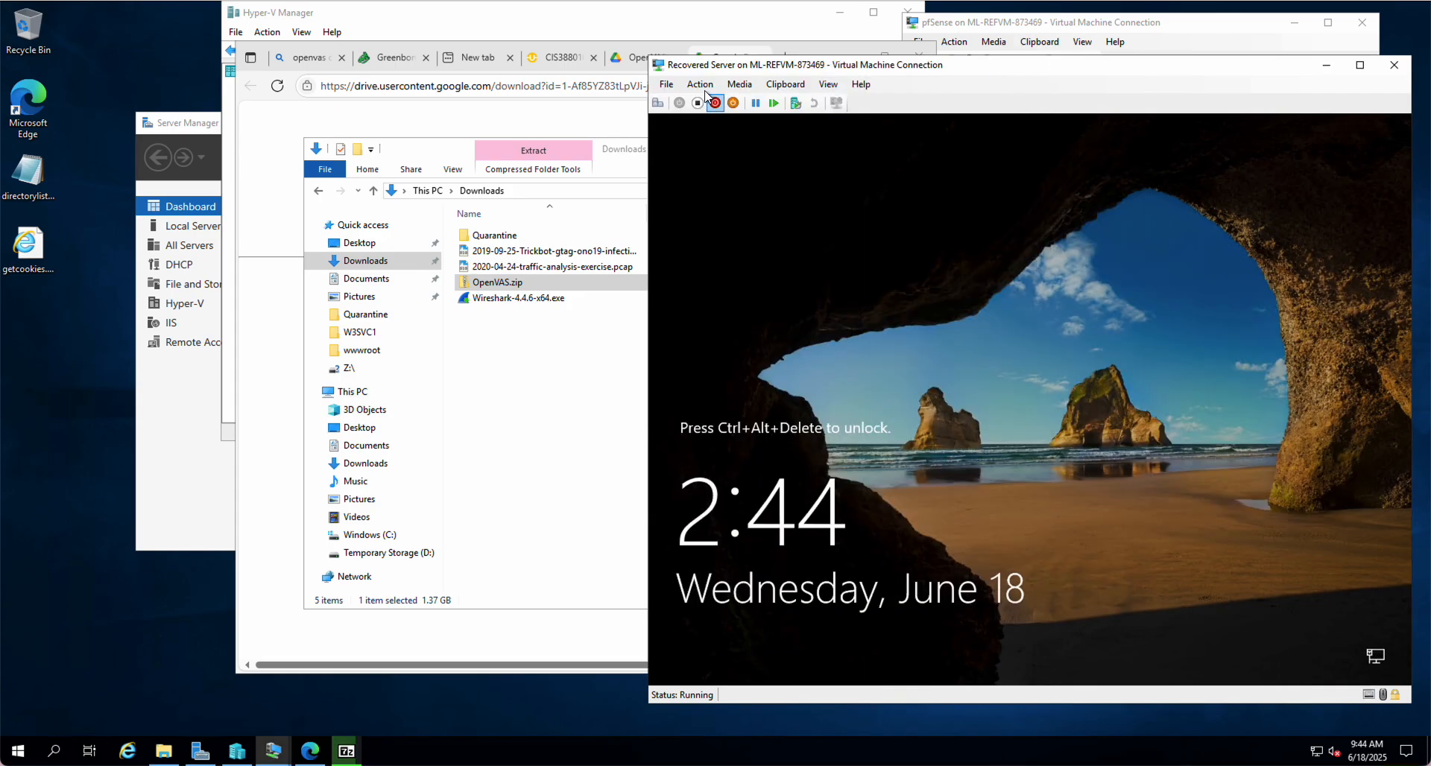
{"action": "left_click", "coordinate": [666, 84]}
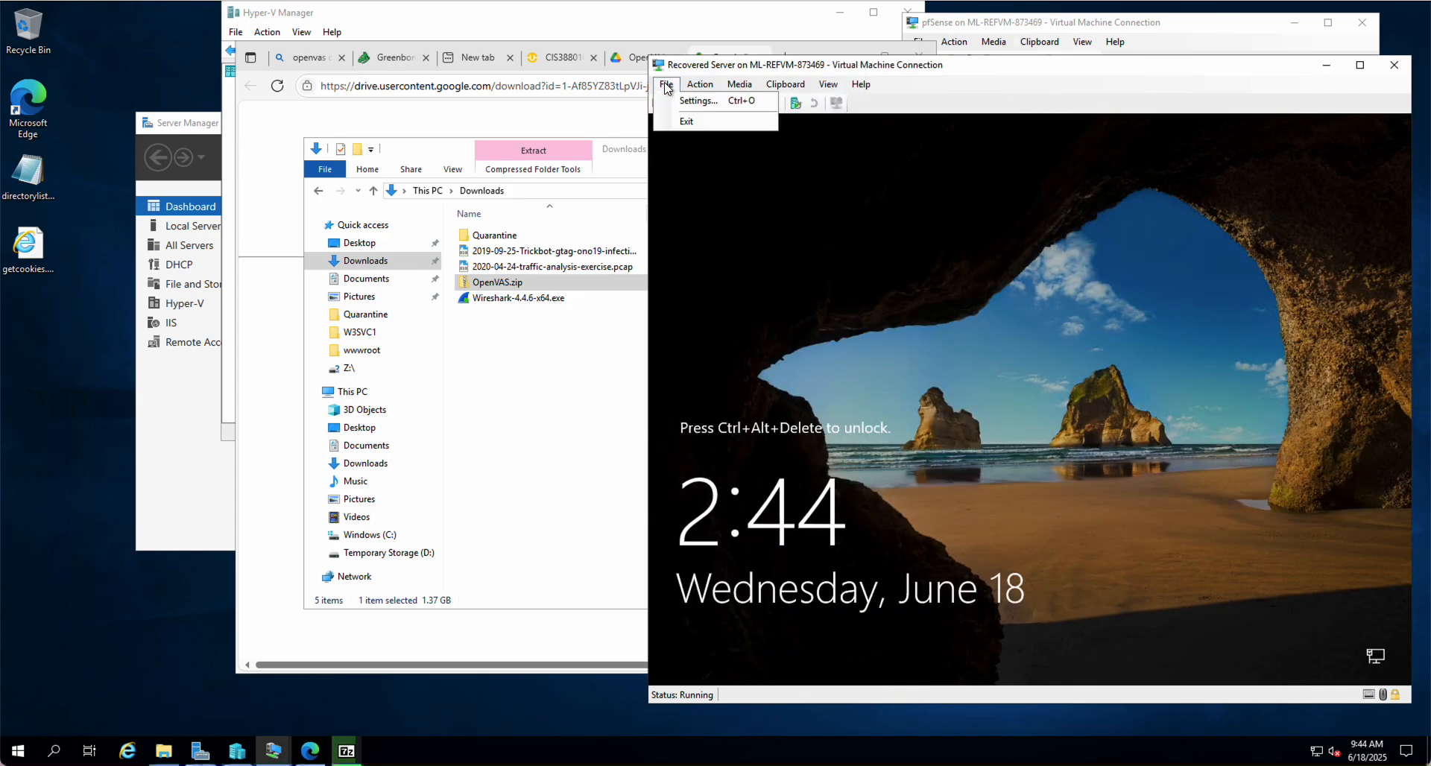
{"action": "left_click", "coordinate": [699, 101]}
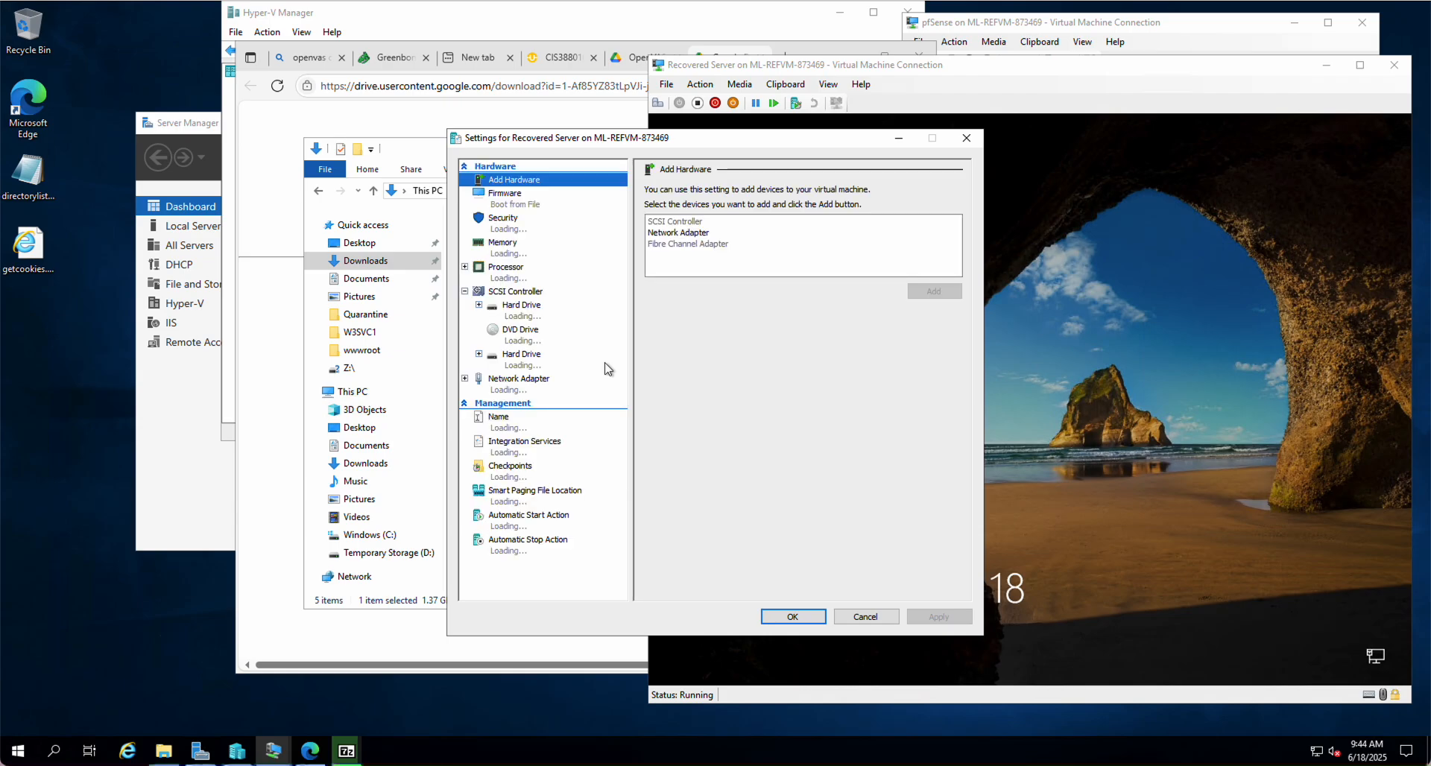
{"action": "left_click", "coordinate": [522, 363]}
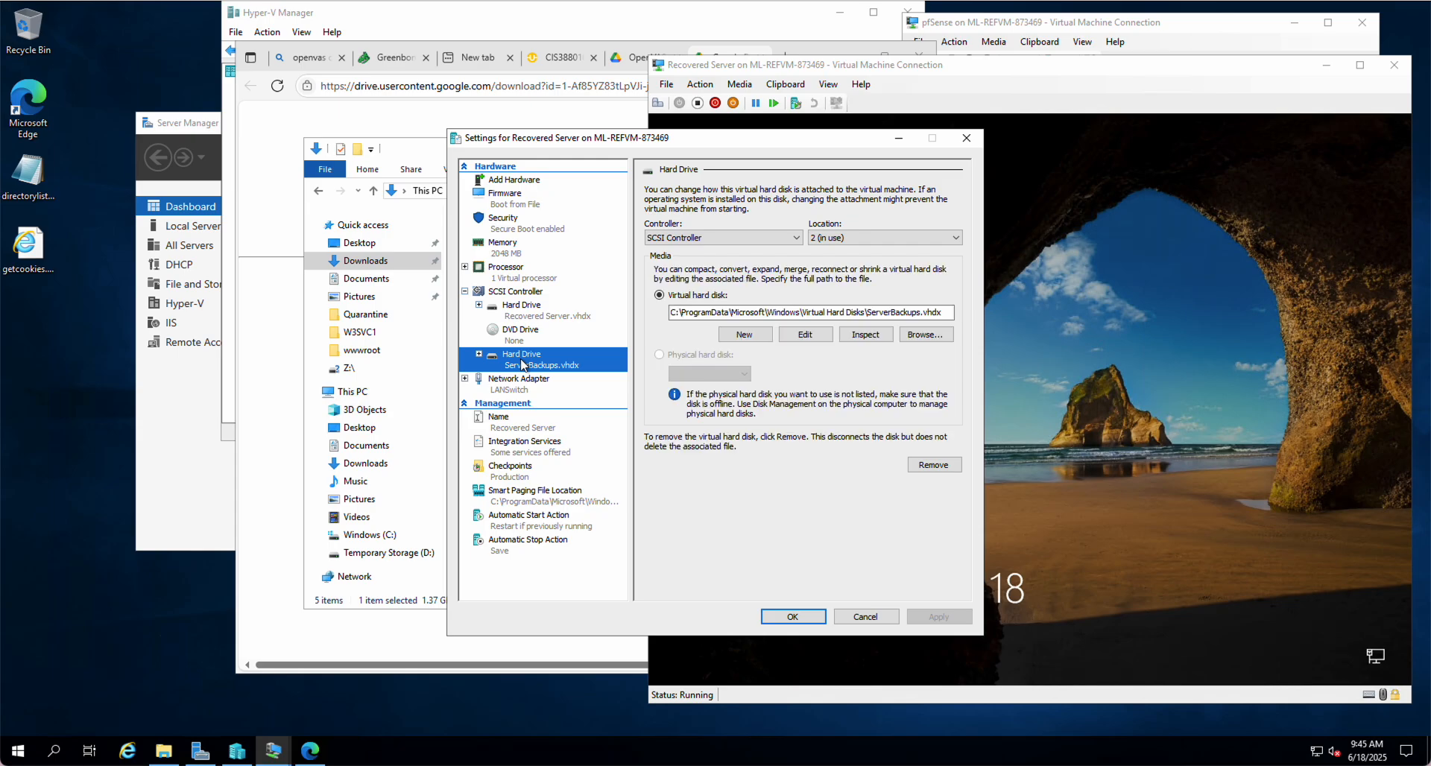
{"action": "left_click", "coordinate": [847, 617]}
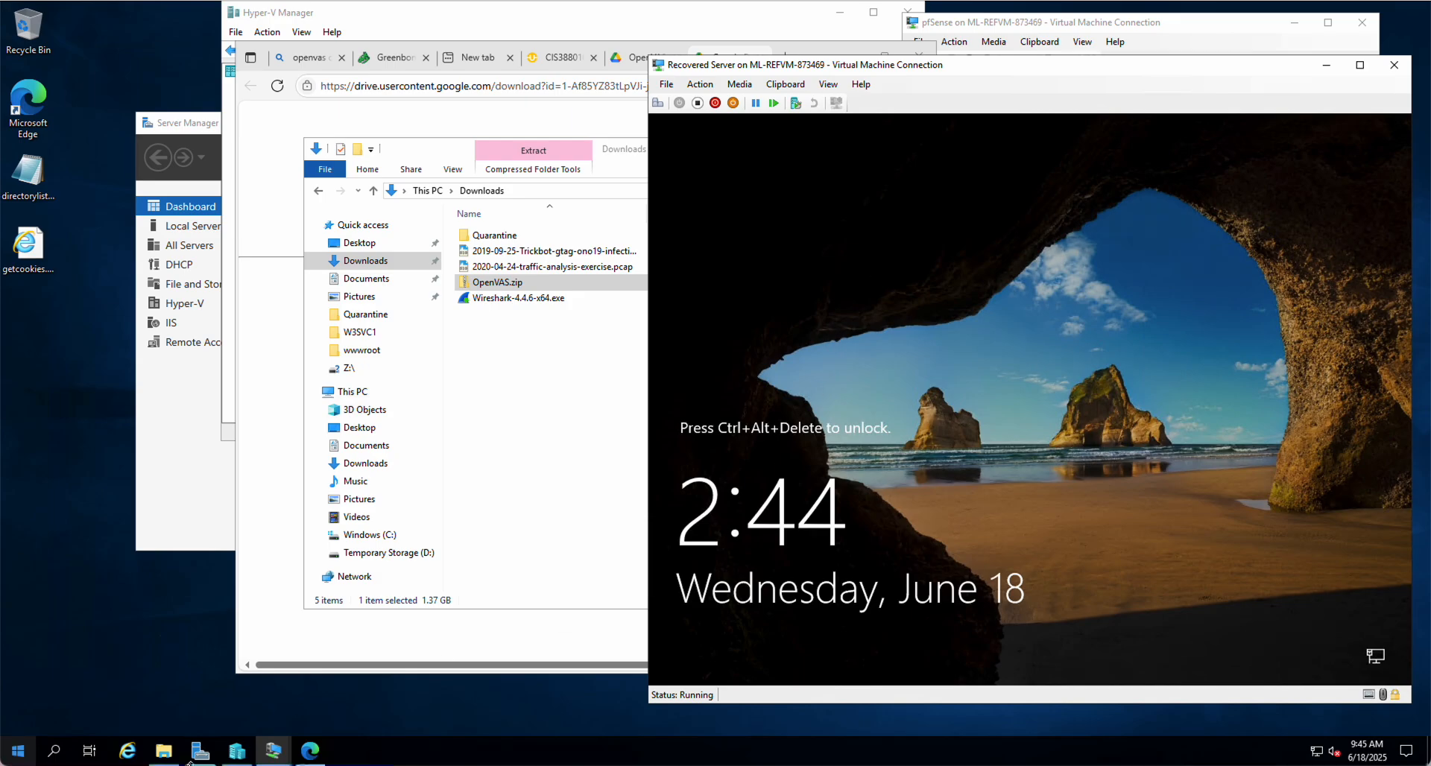
Move the VM window aside and open Documents\OpenVAS\OpenVAS in File Explorer
{"action": "left_click_drag", "start_coordinate": [864, 69], "coordinate": [1102, 33]}
{"action": "left_click_drag", "start_coordinate": [920, 7], "coordinate": [808, 64]}
{"action": "left_click_drag", "start_coordinate": [948, 69], "coordinate": [1001, 37]}
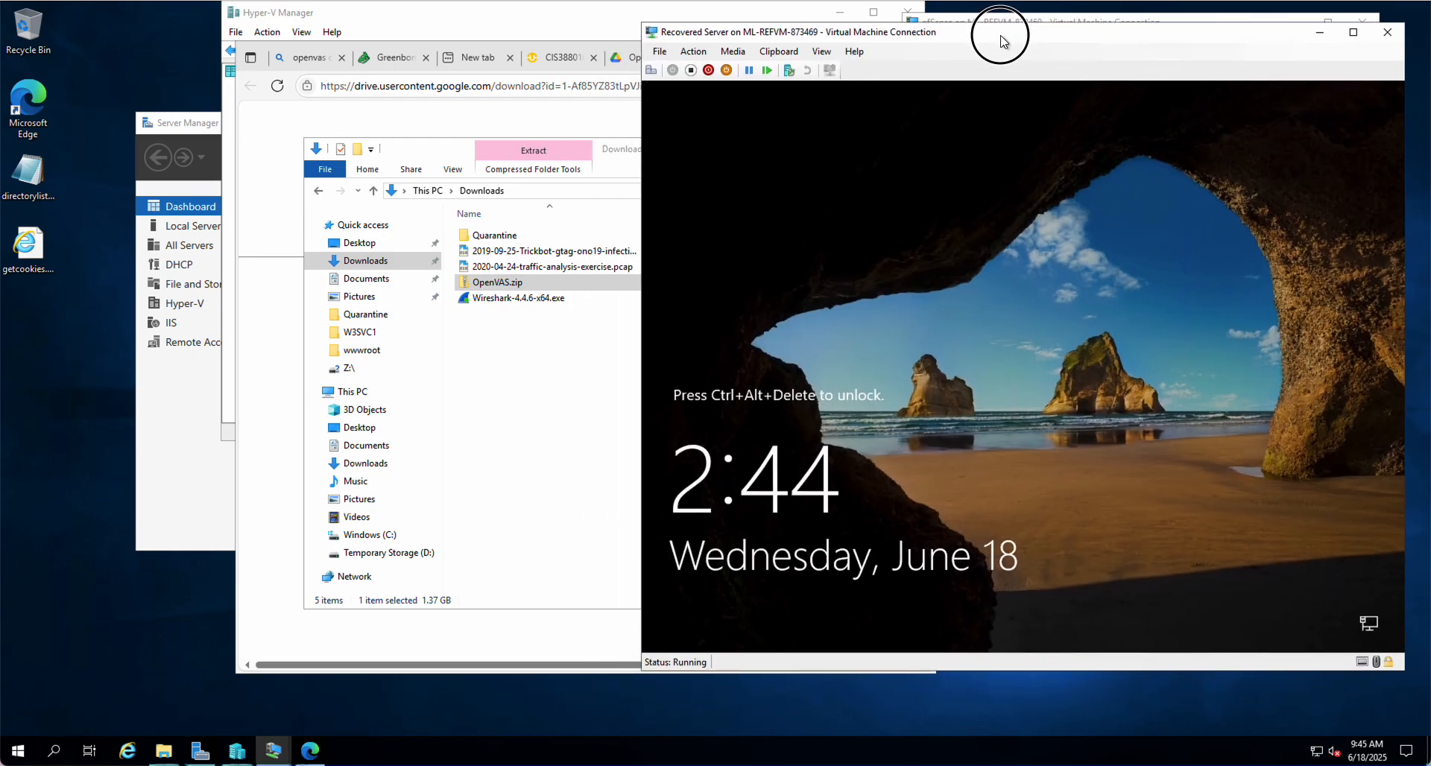
{"action": "left_click", "coordinate": [564, 359]}
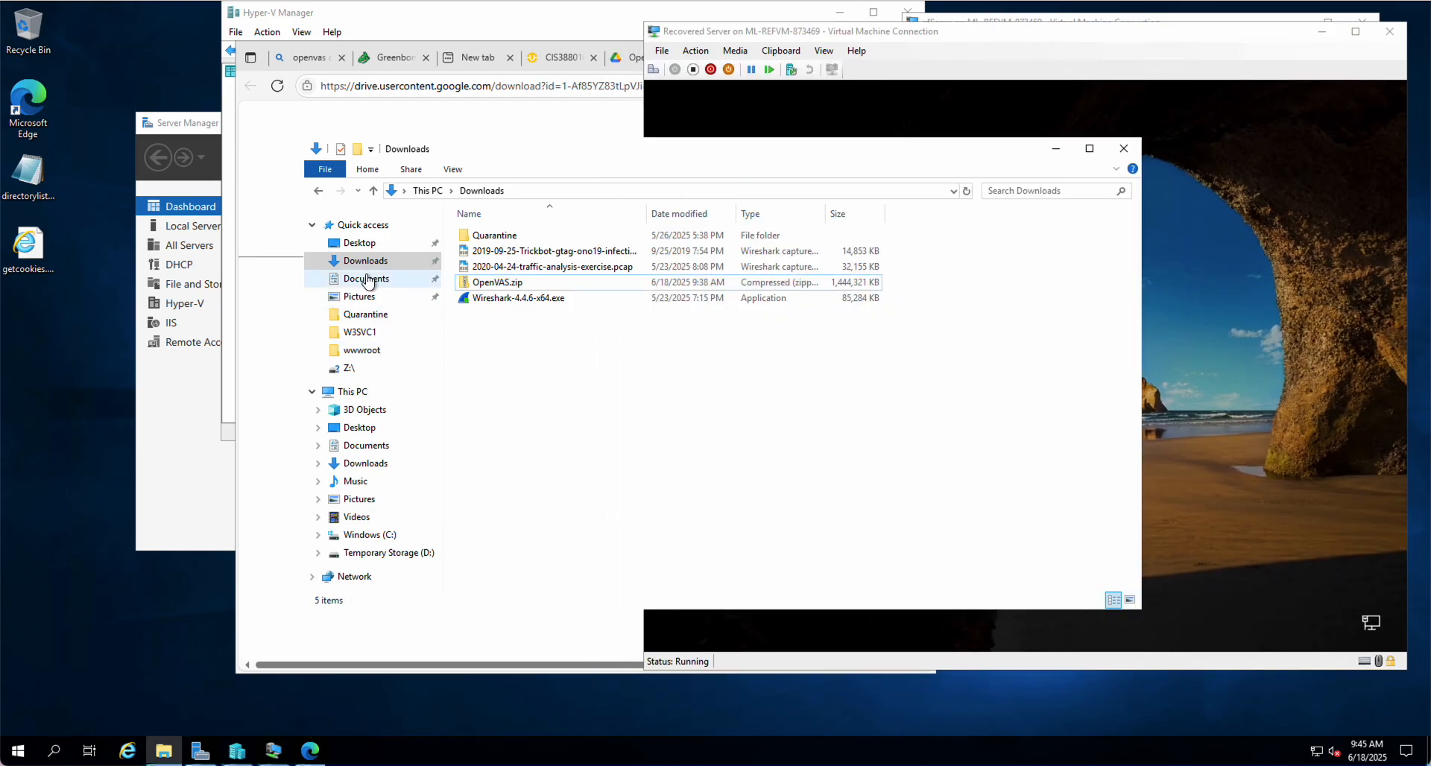
{"action": "left_click", "coordinate": [370, 285]}
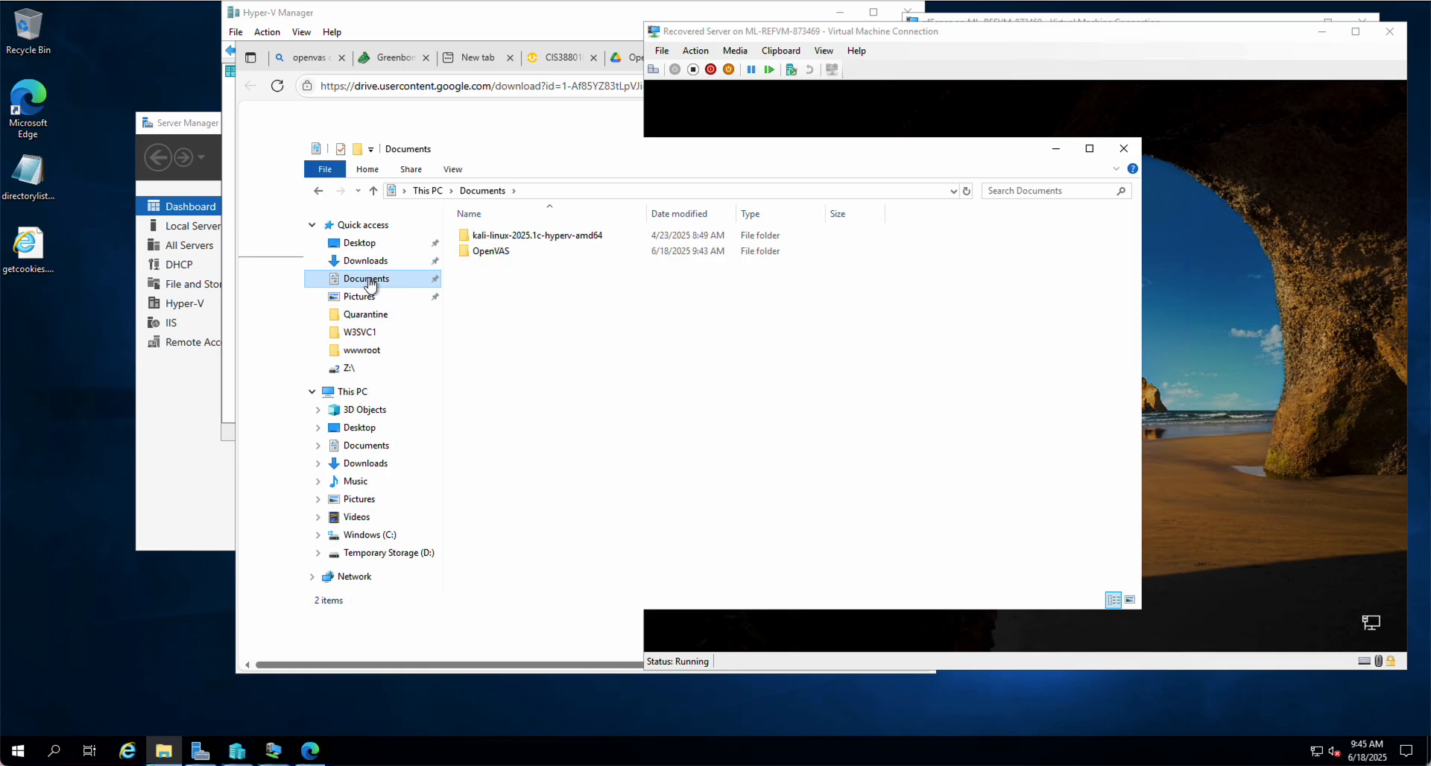
{"action": "double_click", "coordinate": [489, 252]}
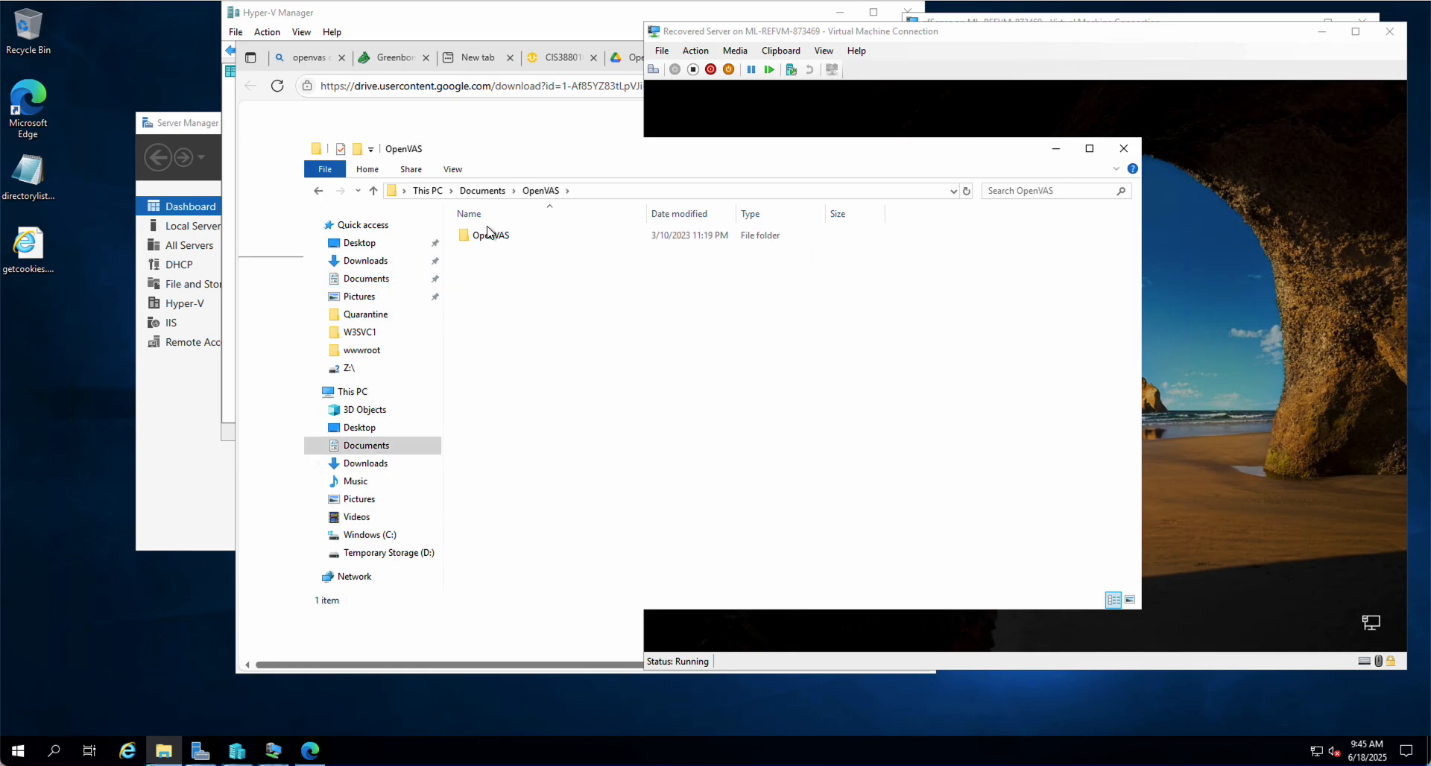
{"action": "double_click", "coordinate": [489, 237]}
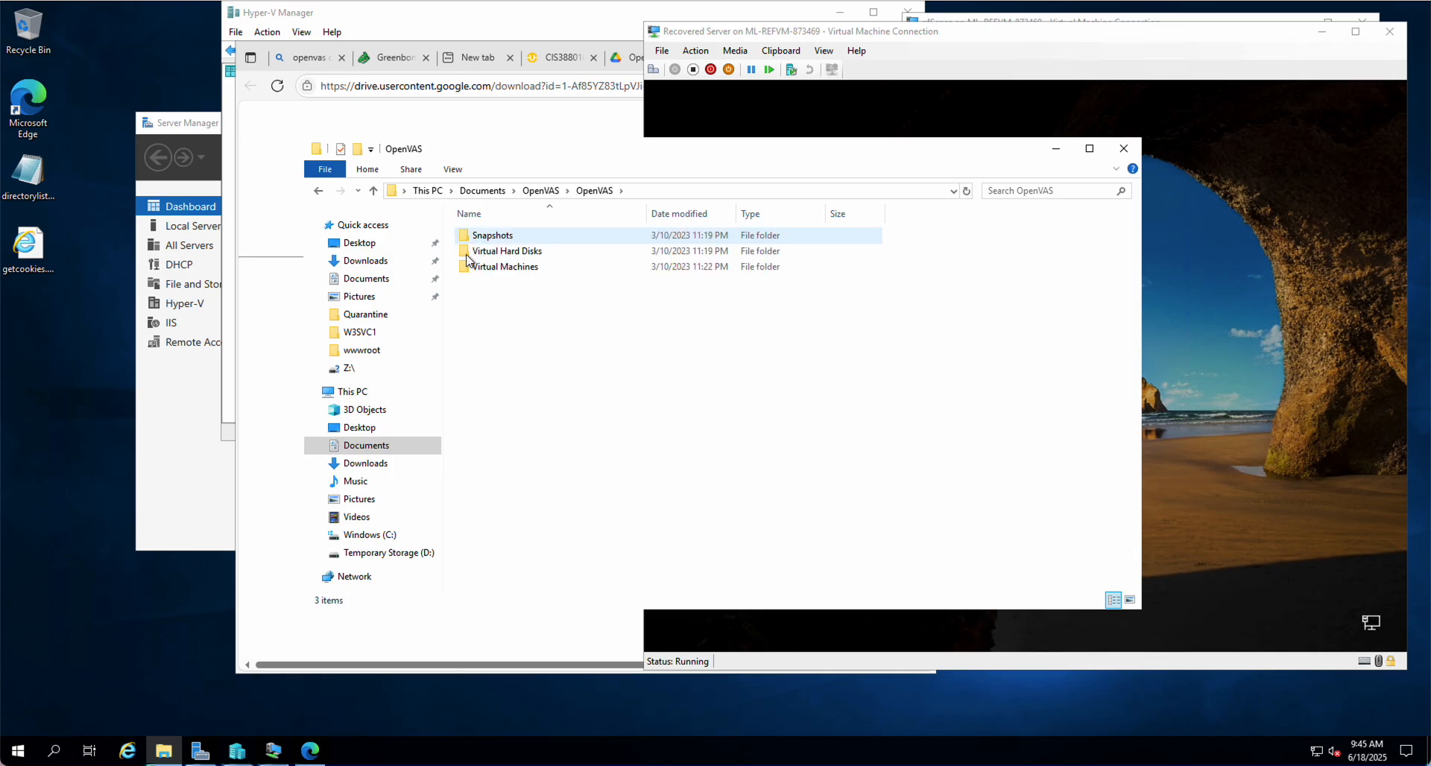
Delete OpenVAS.zip from Downloads, empty the Recycle Bin, and view This PC's 8.74 GB free
{"action": "left_click", "coordinate": [367, 261]}
{"action": "right_click", "coordinate": [495, 286]}
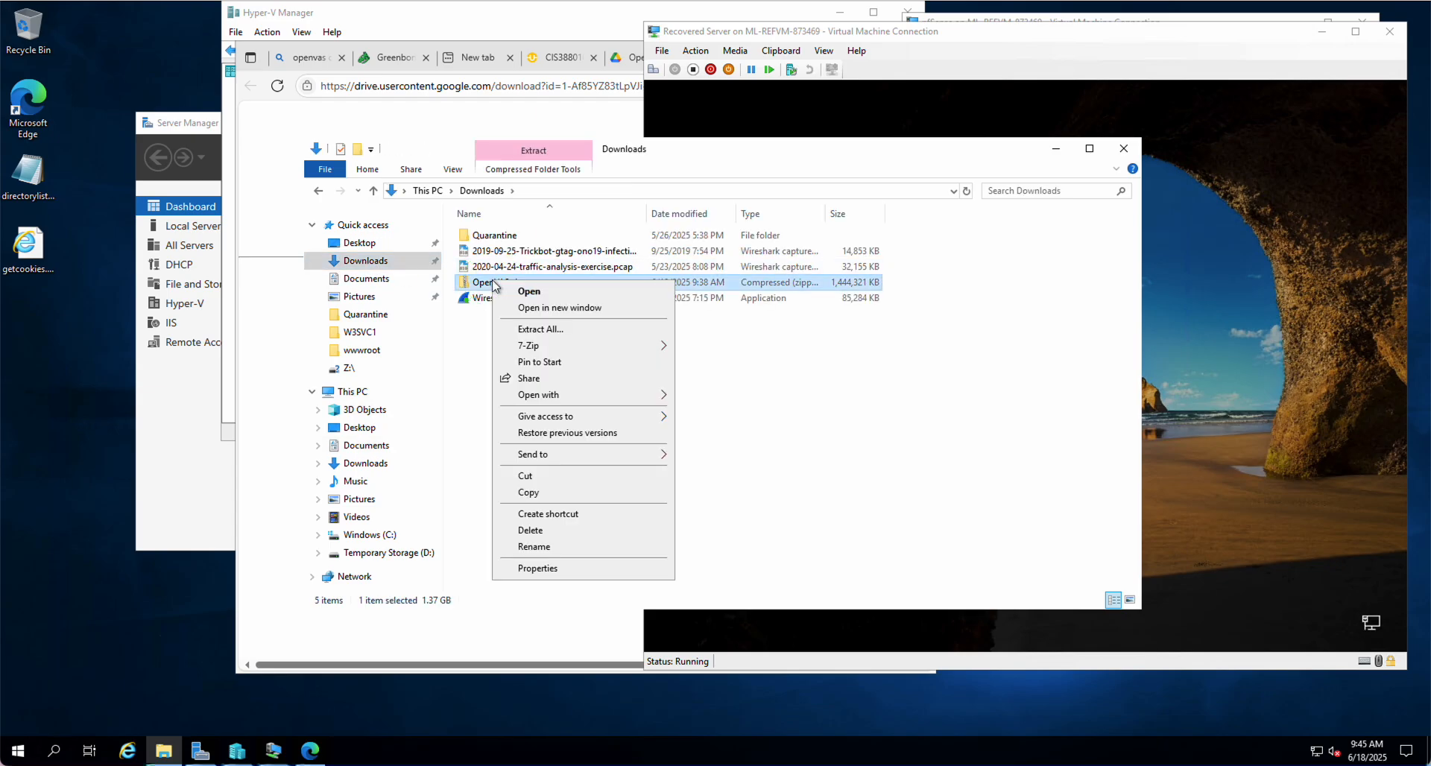
{"action": "left_click", "coordinate": [548, 529]}
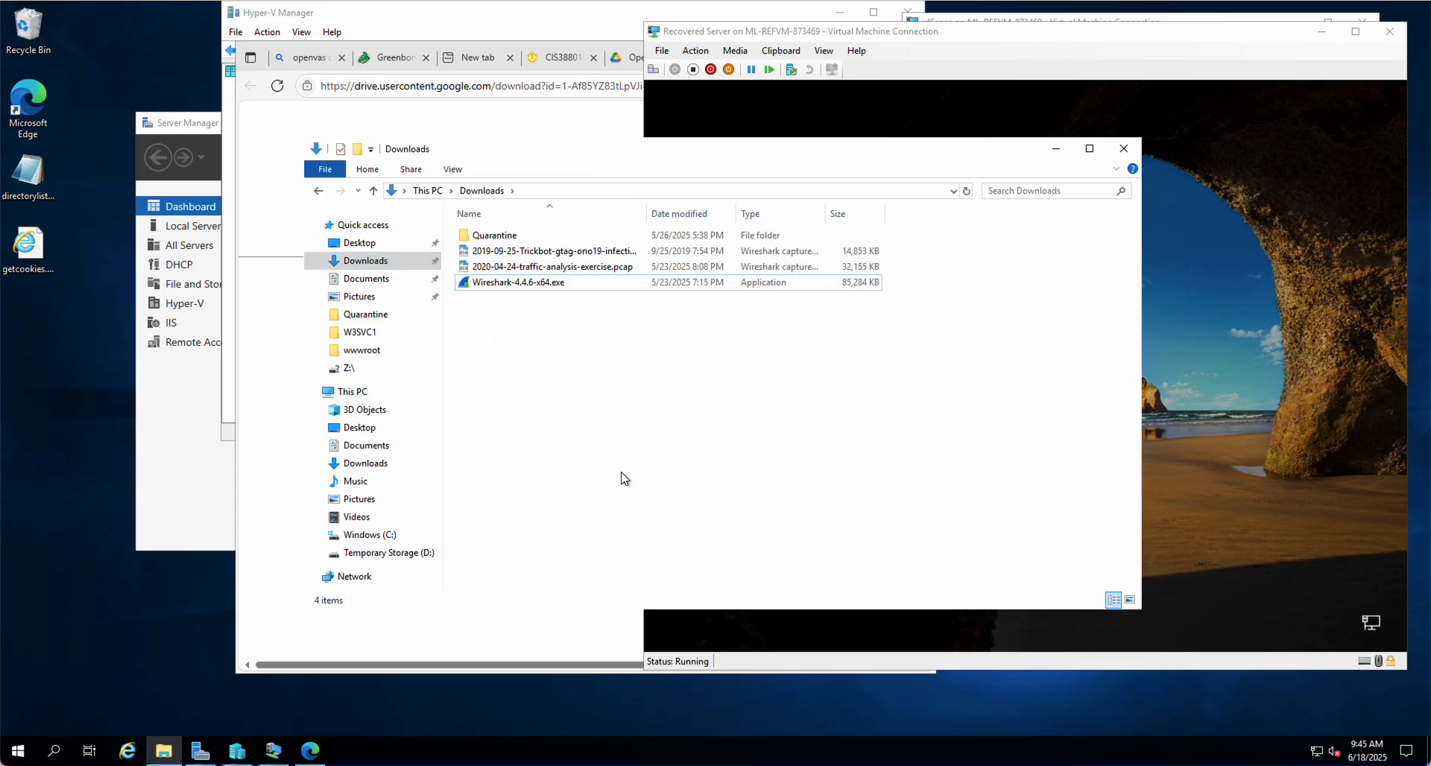
{"action": "right_click", "coordinate": [37, 29]}
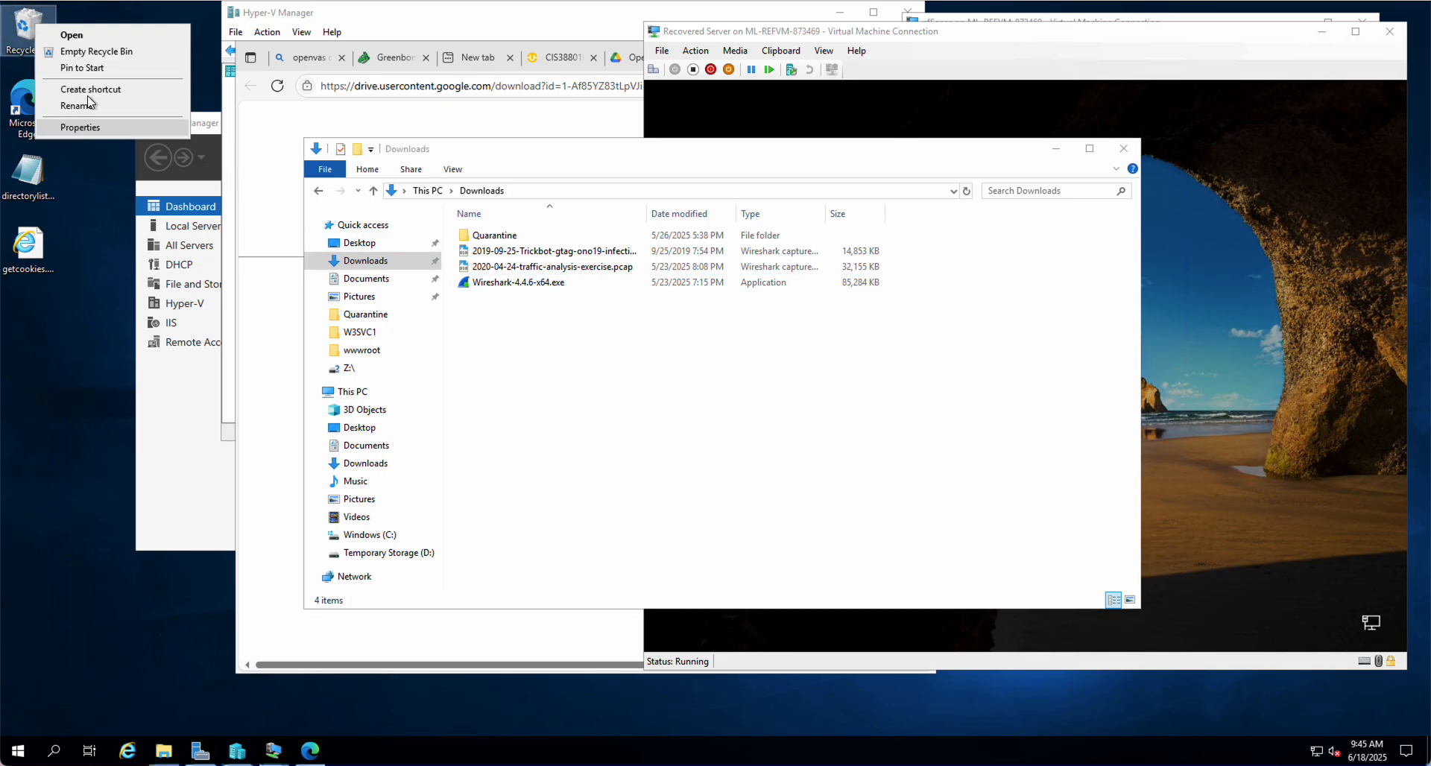
{"action": "left_click", "coordinate": [104, 52]}
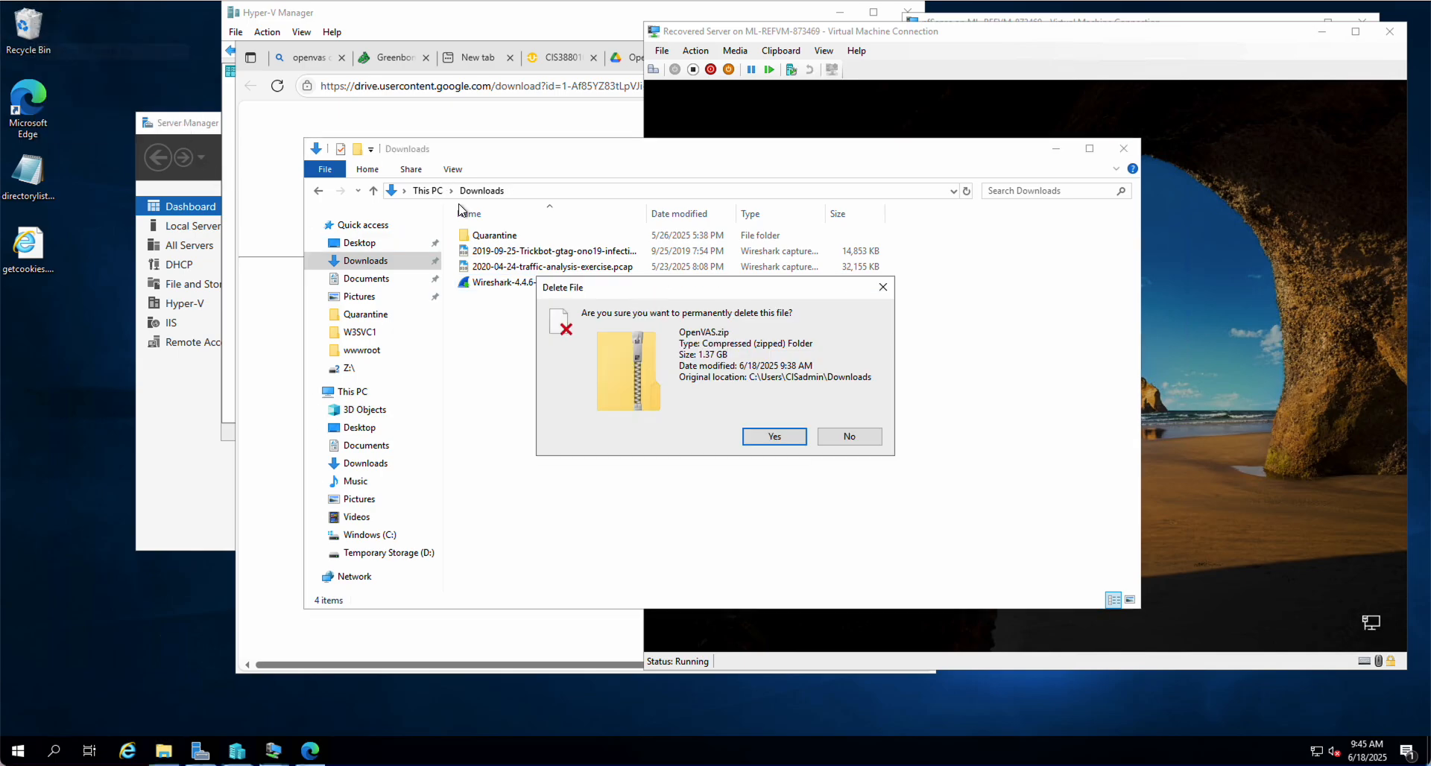
{"action": "left_click", "coordinate": [785, 441]}
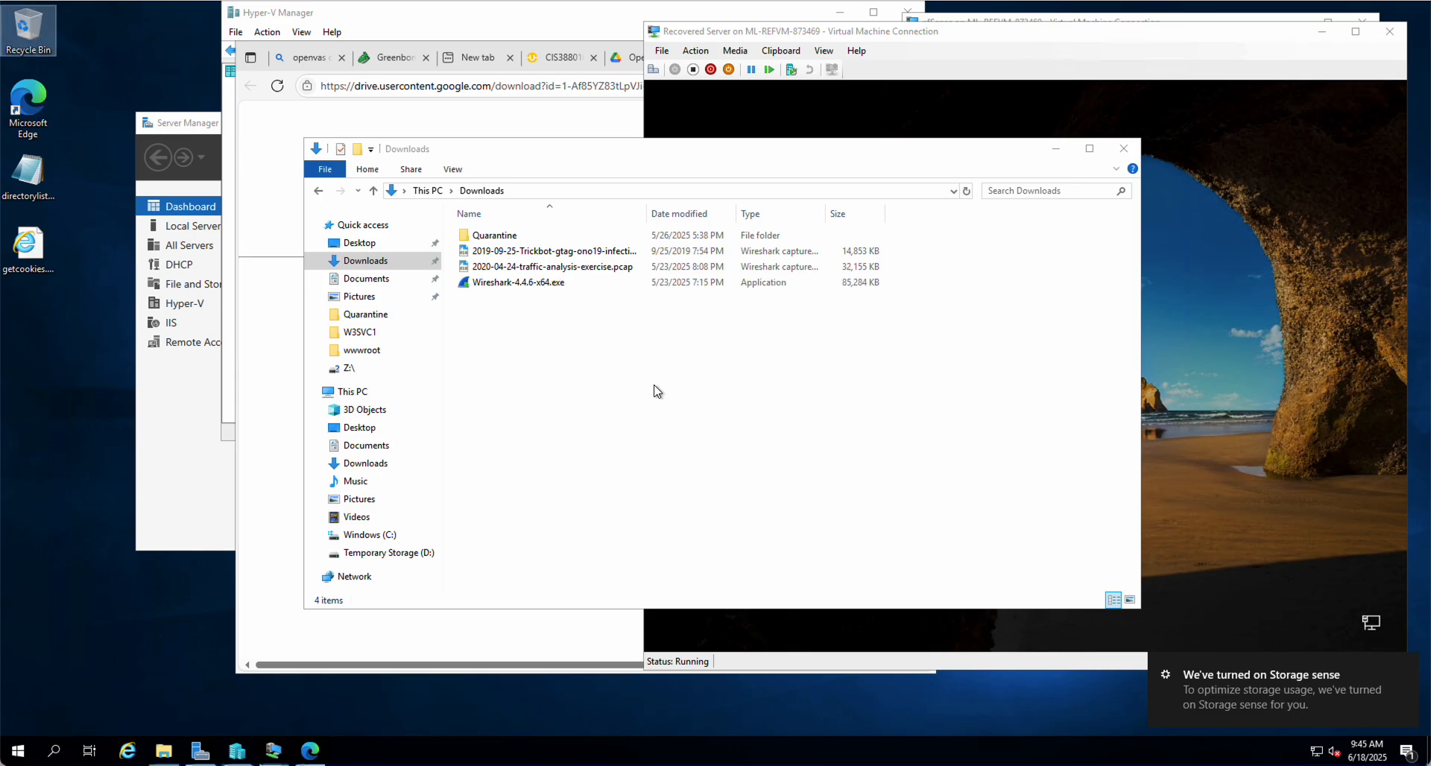
{"action": "left_click", "coordinate": [352, 391]}
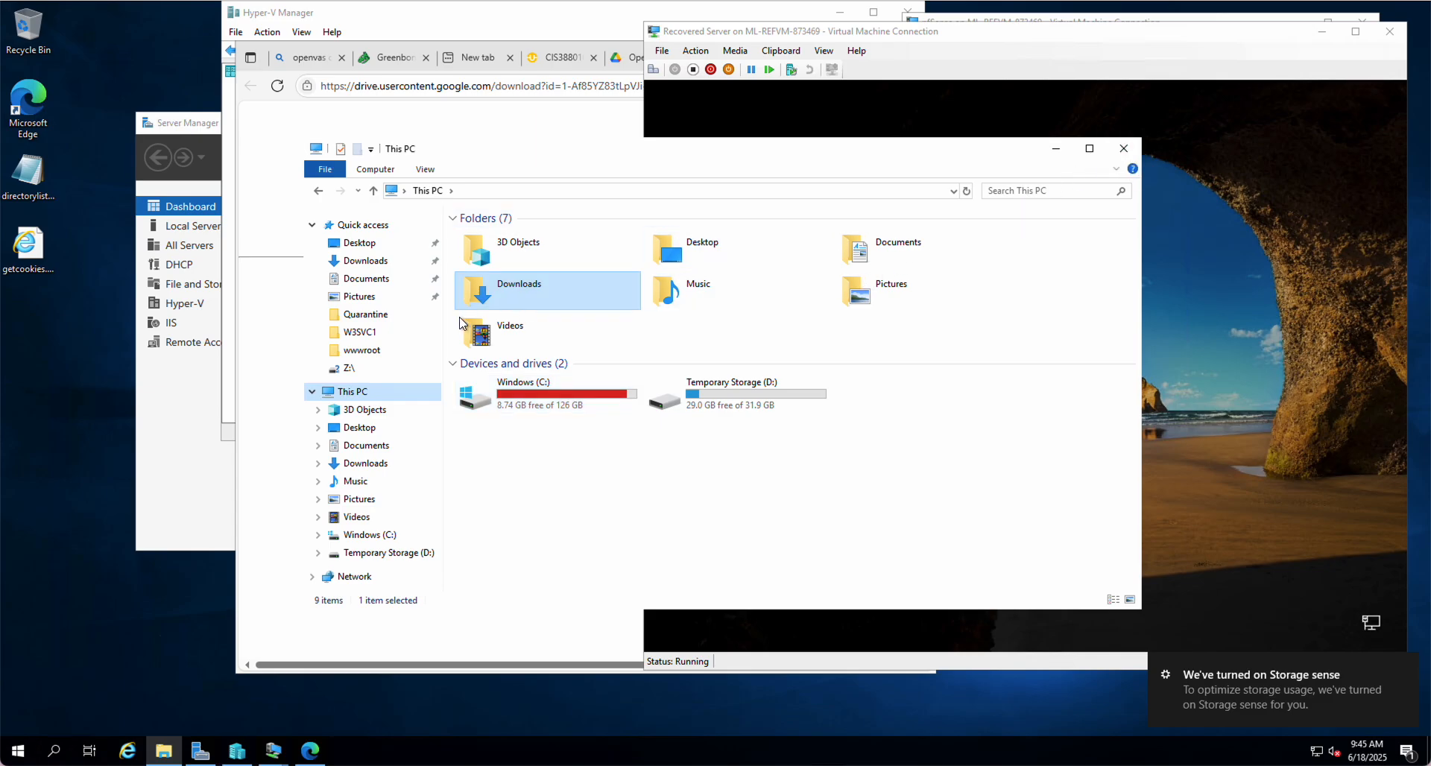
Browse the W3SVC1, wwwroot and Quarantine folders, then close File Explorer
{"action": "left_click", "coordinate": [377, 335]}
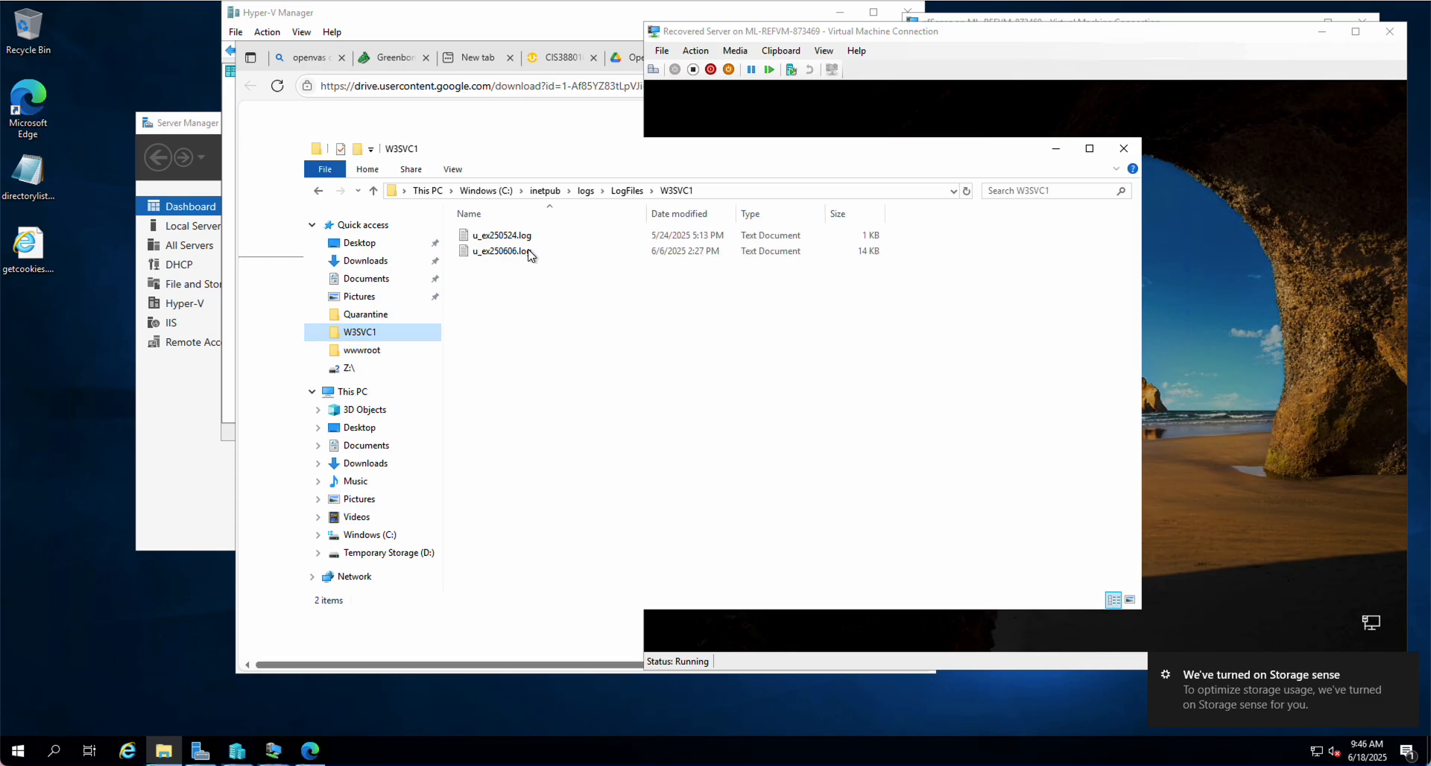
{"action": "left_click", "coordinate": [365, 352]}
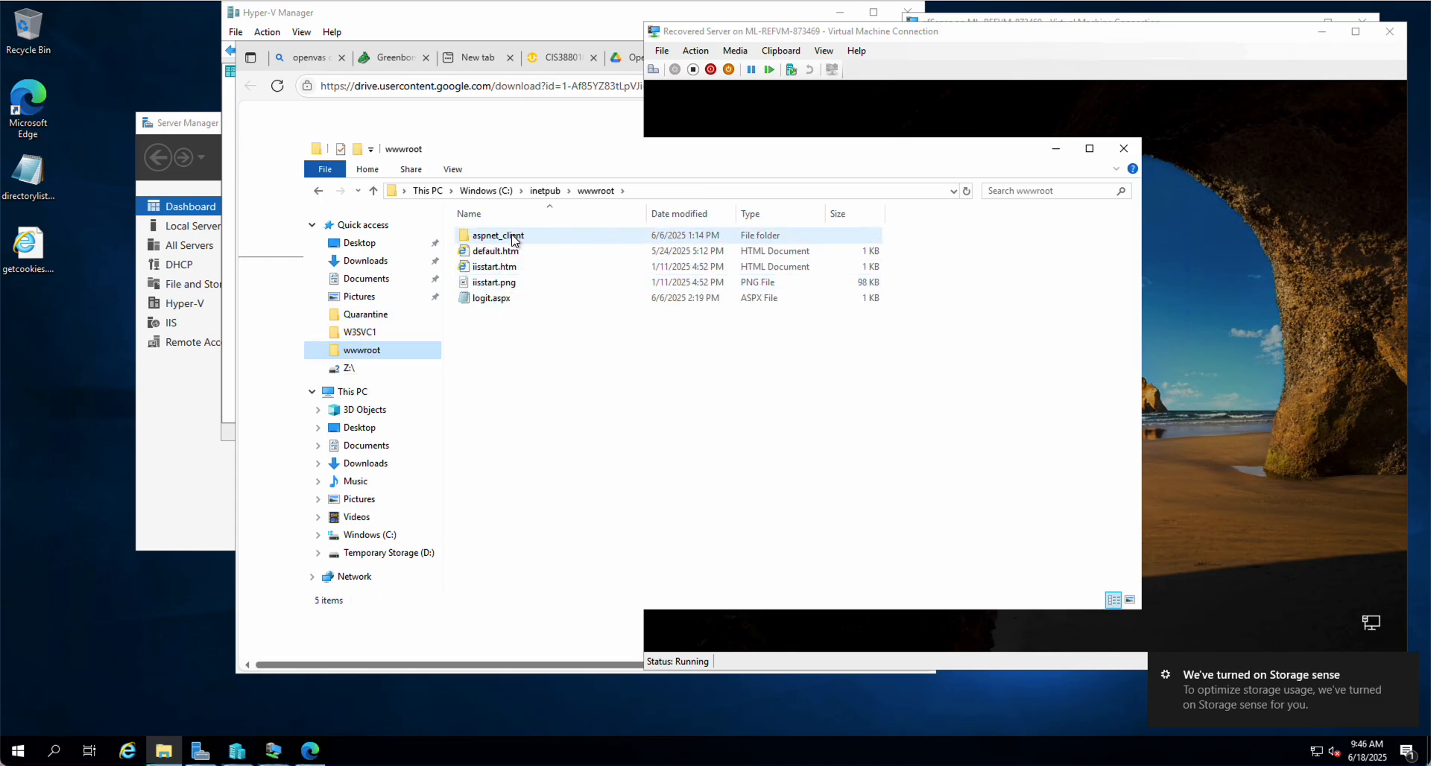
{"action": "left_click", "coordinate": [365, 313]}
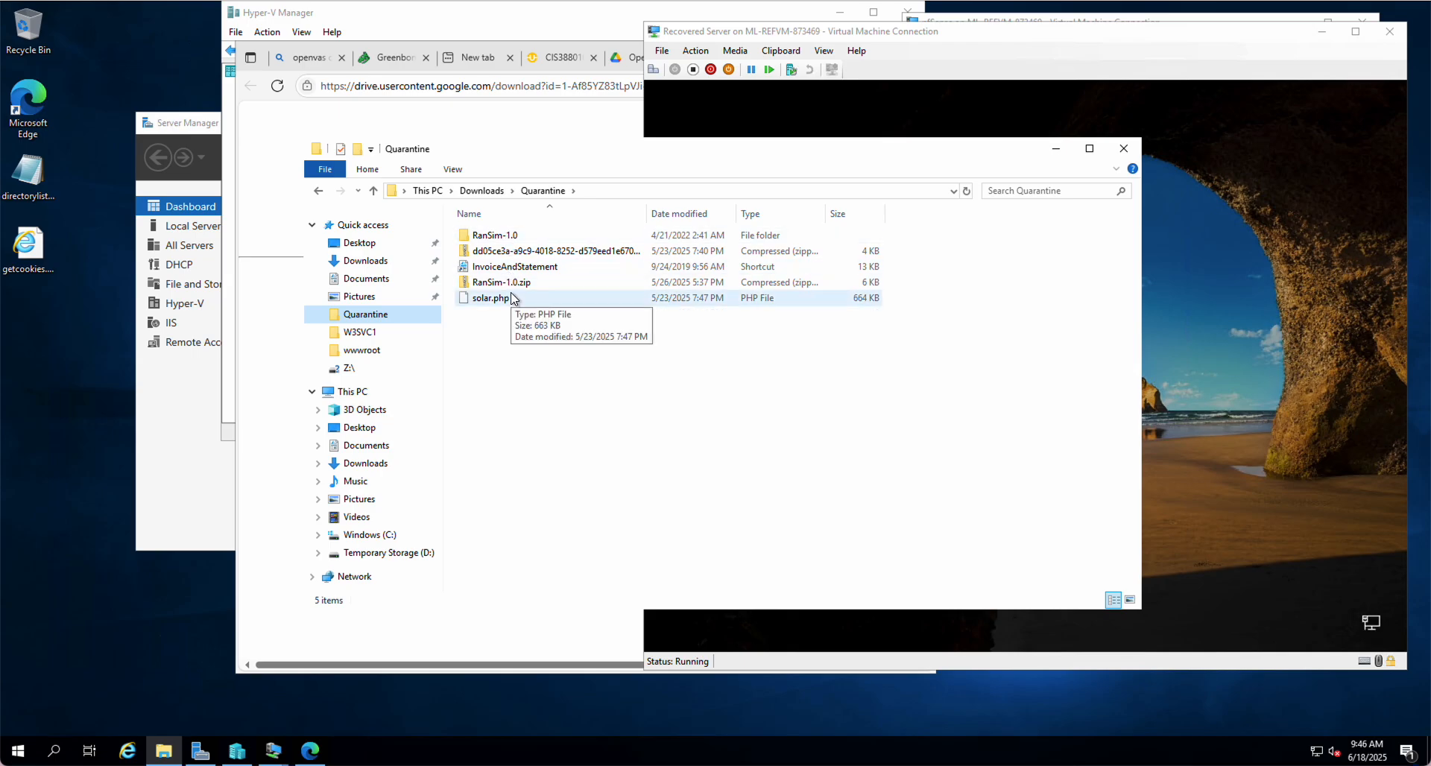
{"action": "left_click", "coordinate": [1125, 149]}
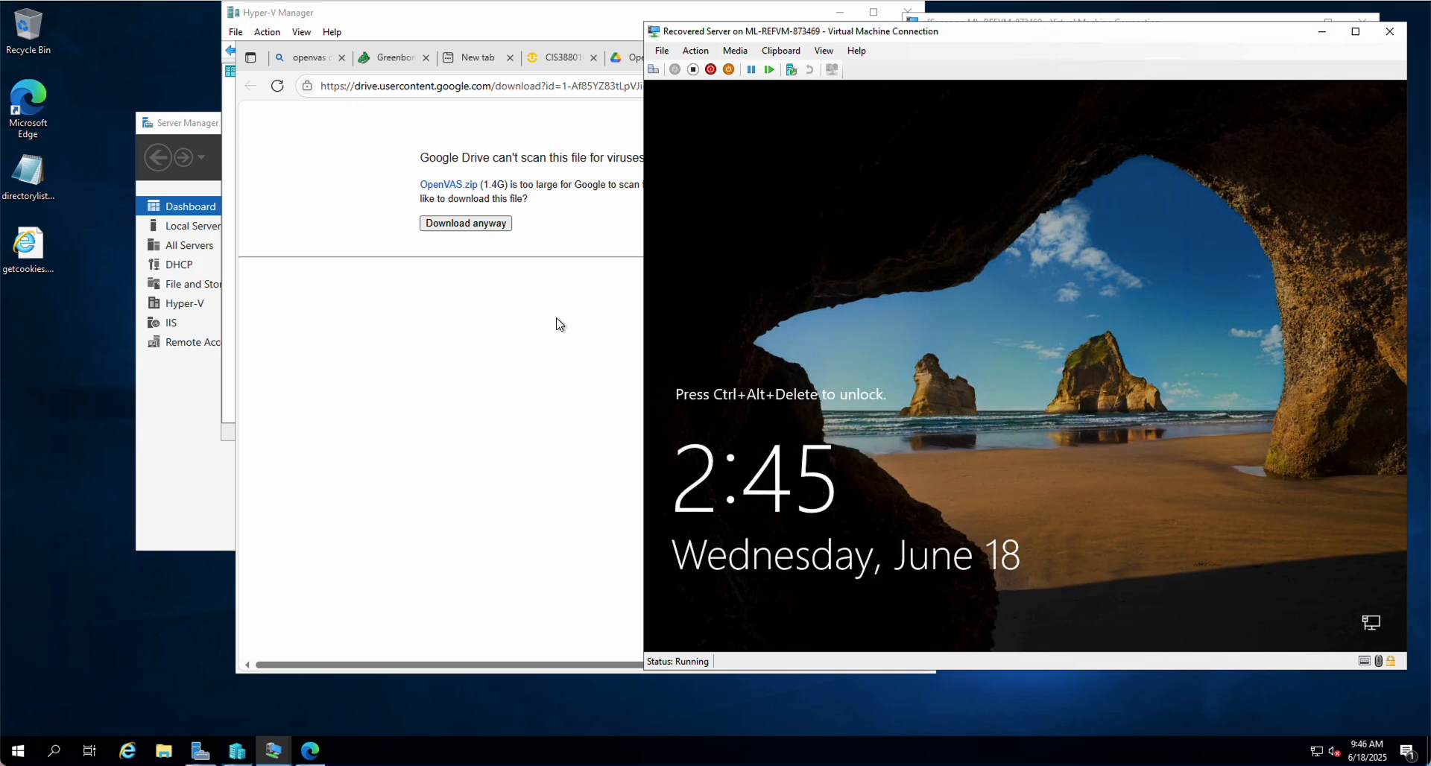
Start the Import Virtual Machine wizard with Documents\OpenVAS\OpenVAS as the source folder
{"action": "mouse_move", "coordinate": [262, 756]}
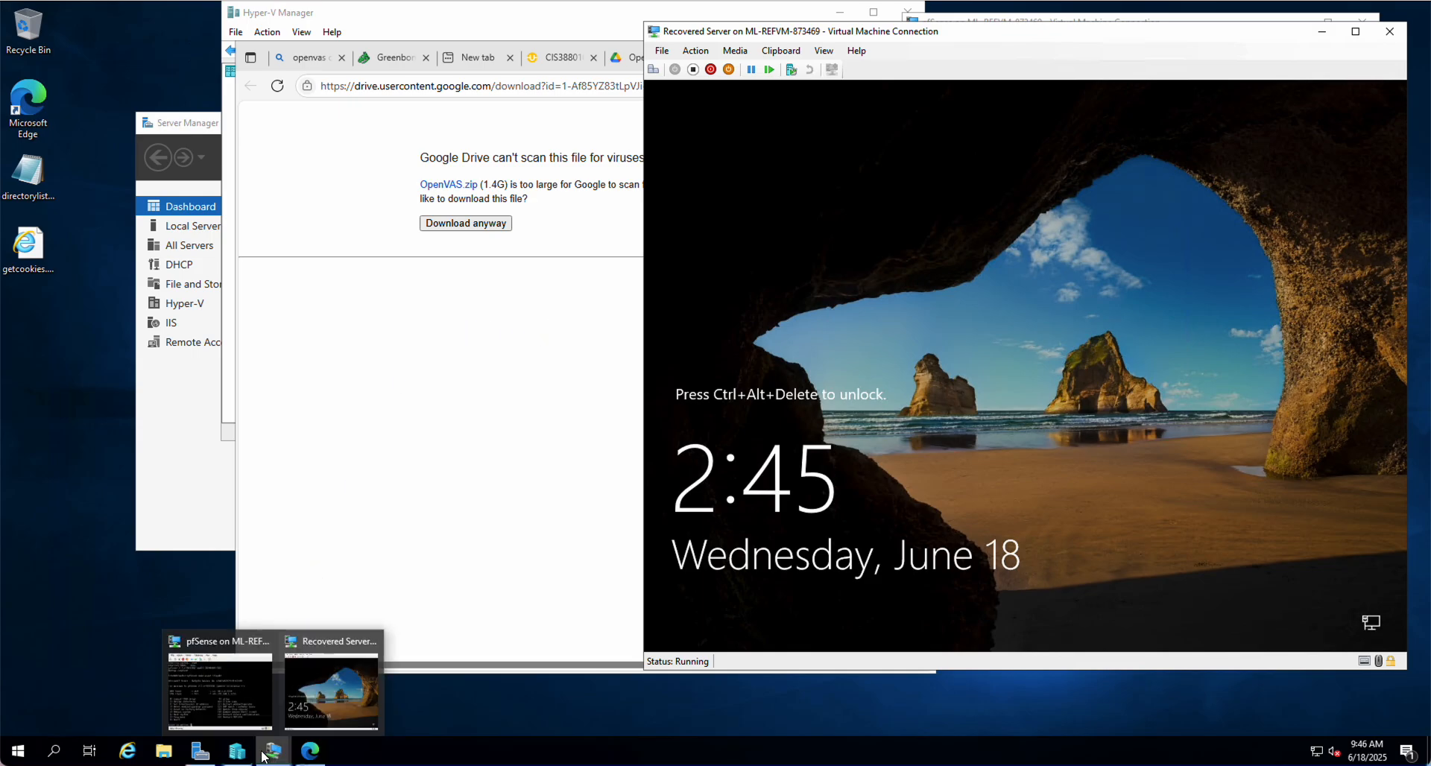
{"action": "left_click", "coordinate": [263, 716]}
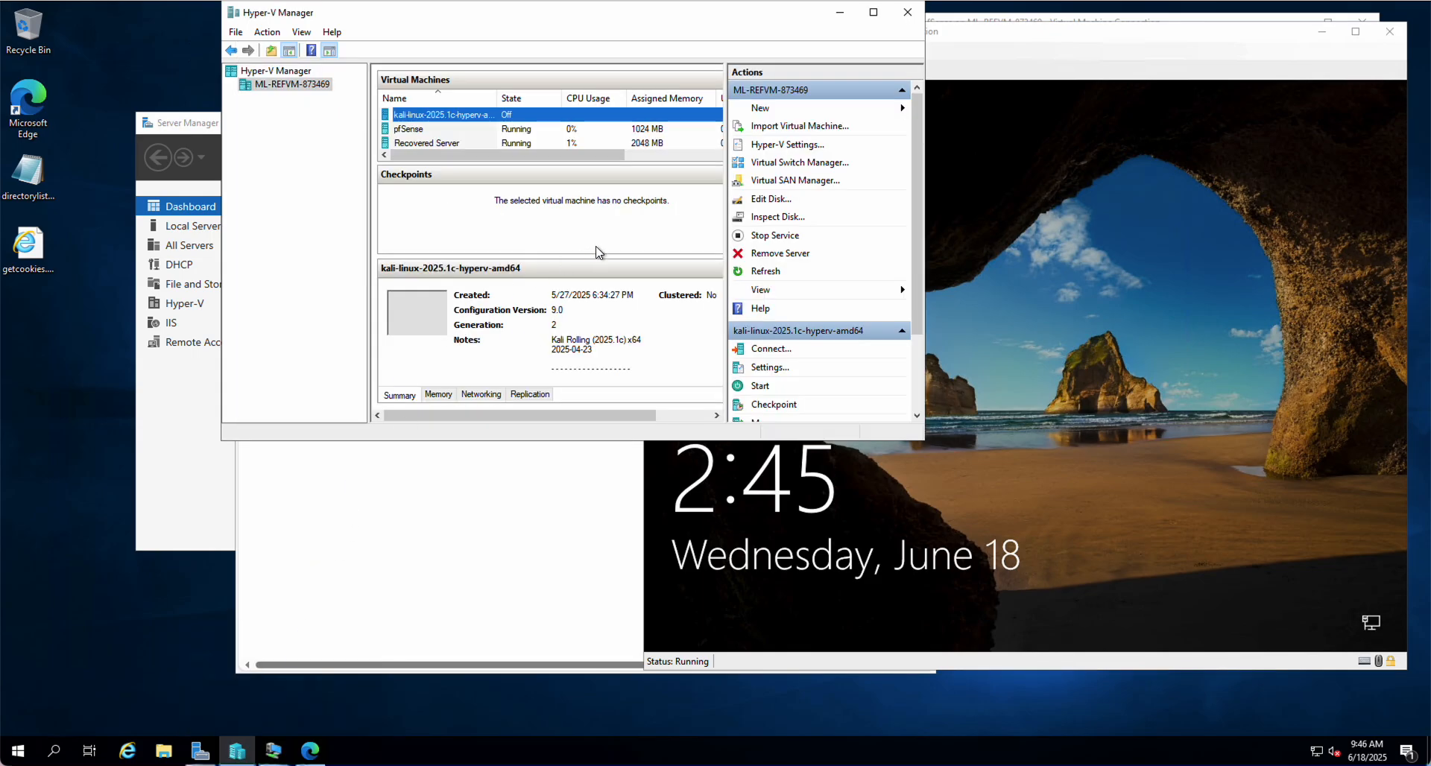
{"action": "left_click", "coordinate": [818, 129]}
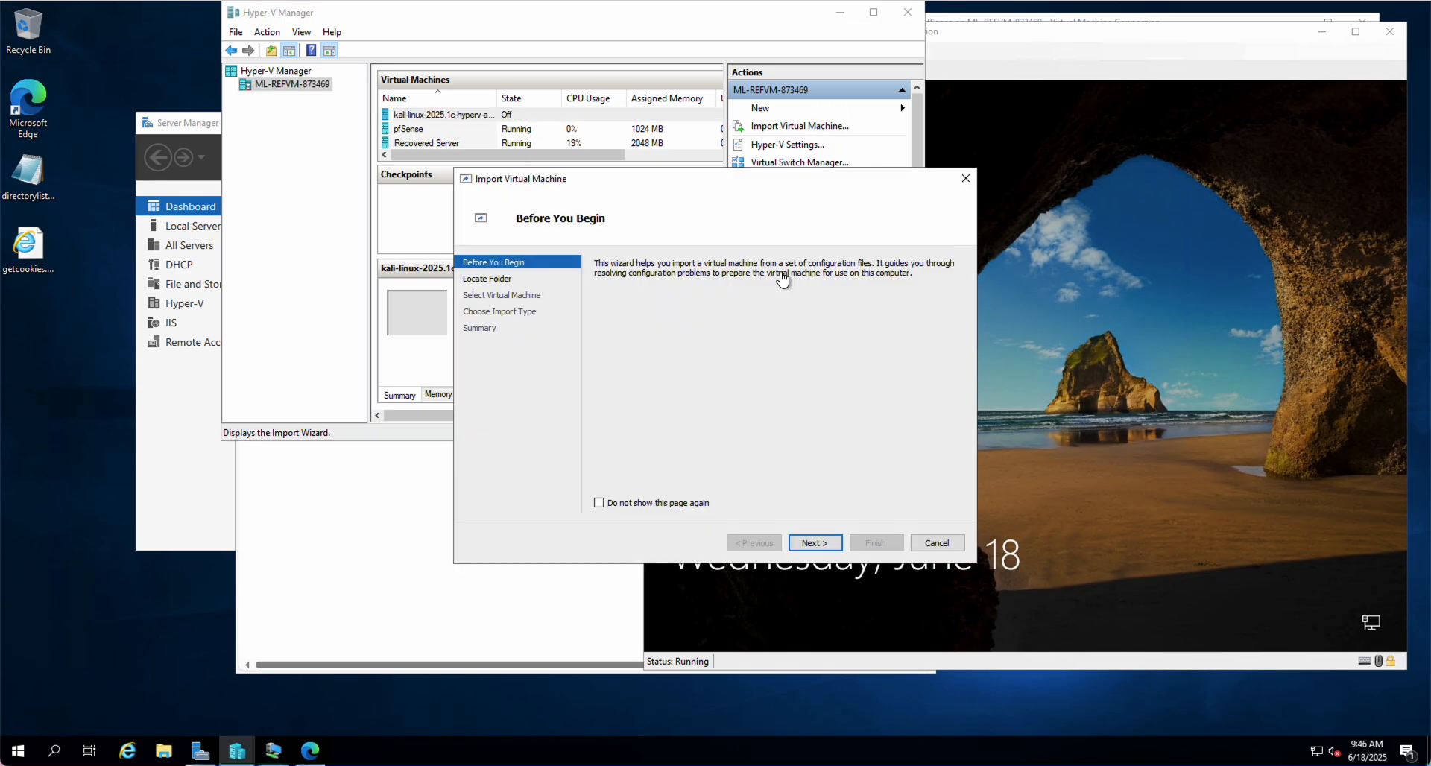
{"action": "left_click", "coordinate": [808, 543]}
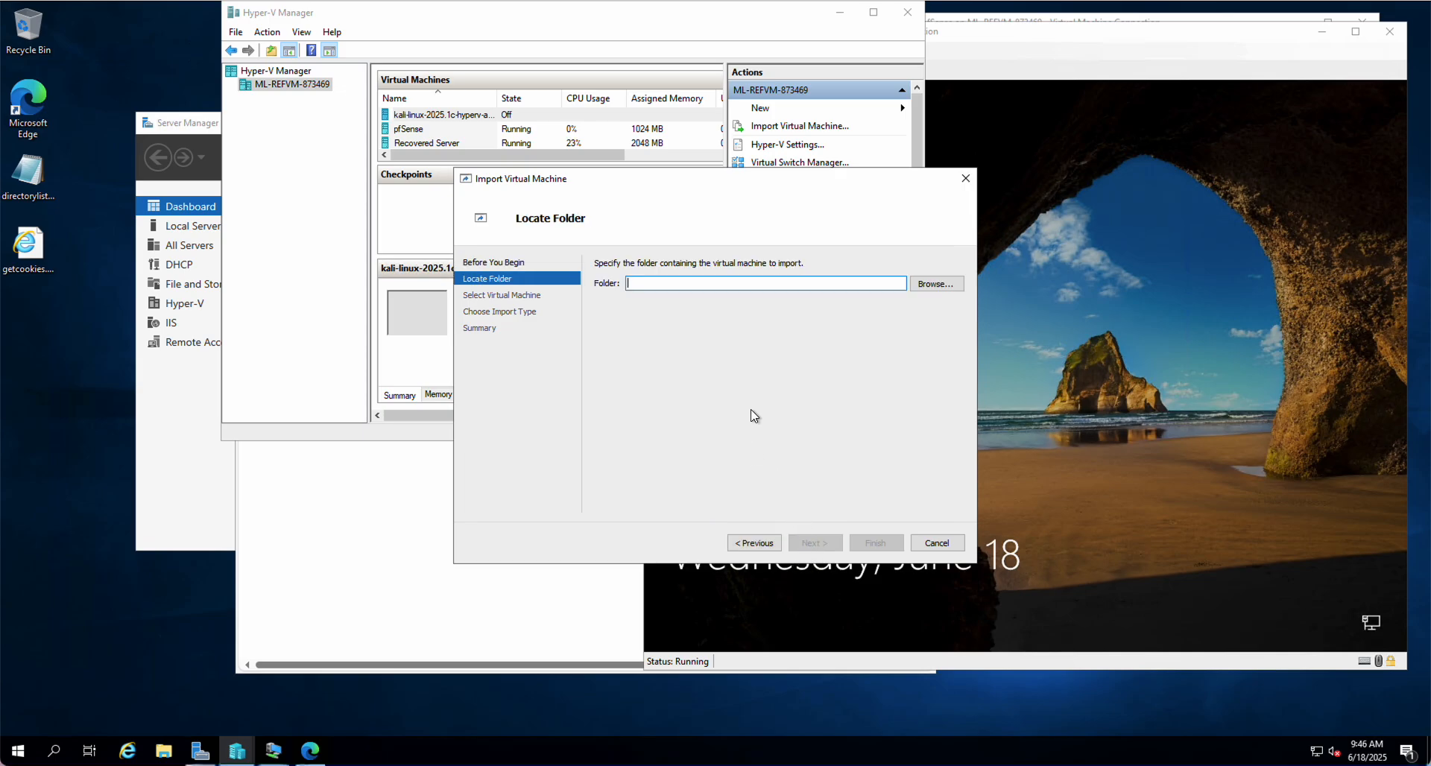
{"action": "left_click", "coordinate": [938, 287]}
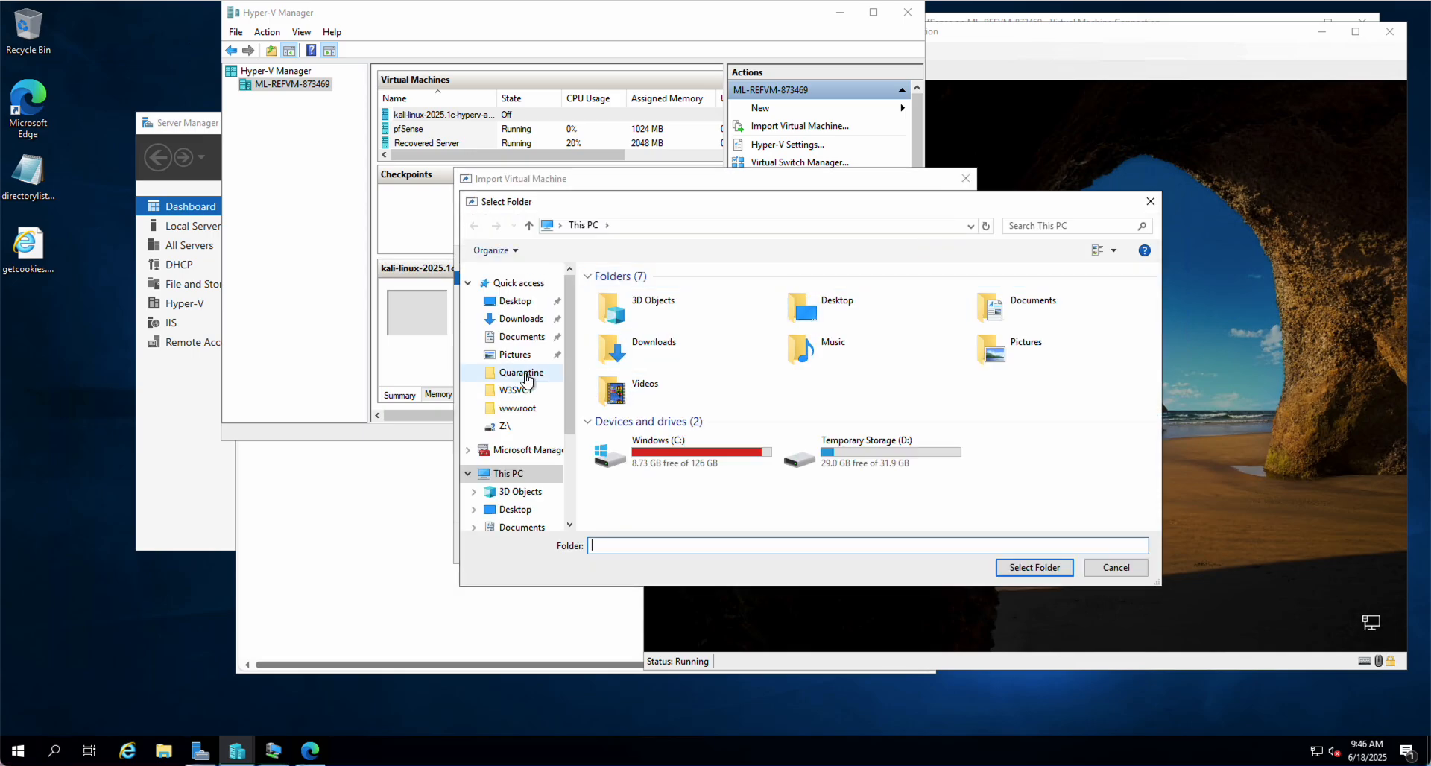
{"action": "left_click", "coordinate": [516, 336]}
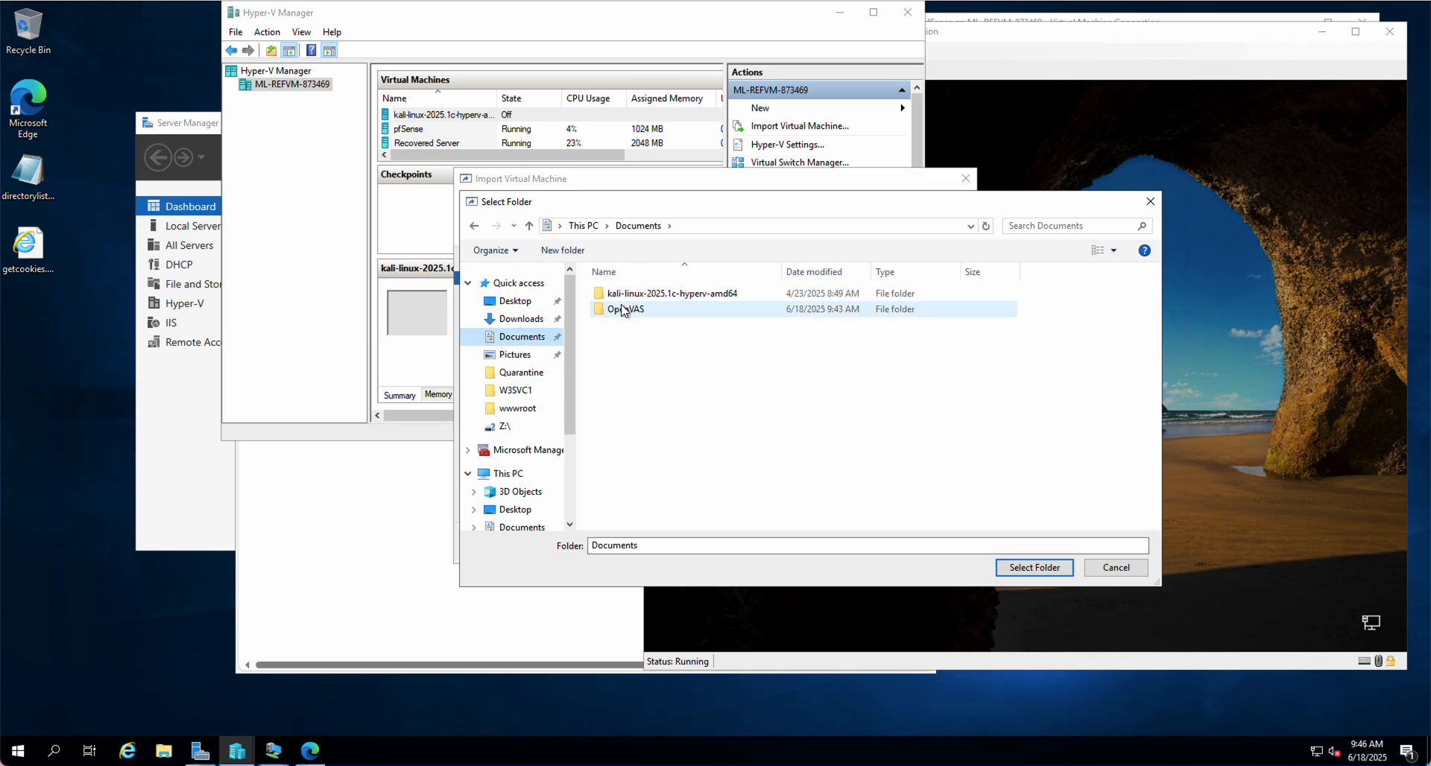
{"action": "double_click", "coordinate": [627, 309]}
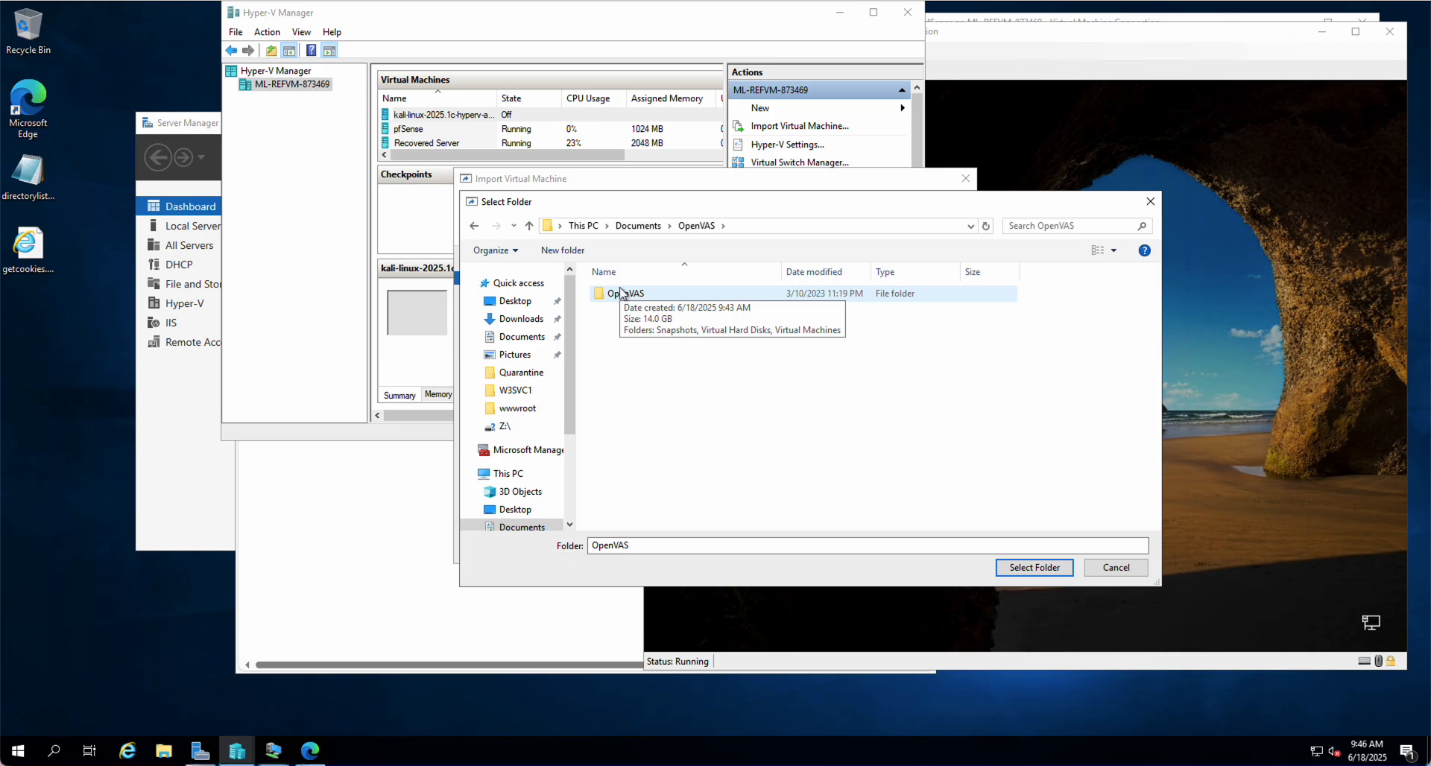
{"action": "double_click", "coordinate": [621, 293]}
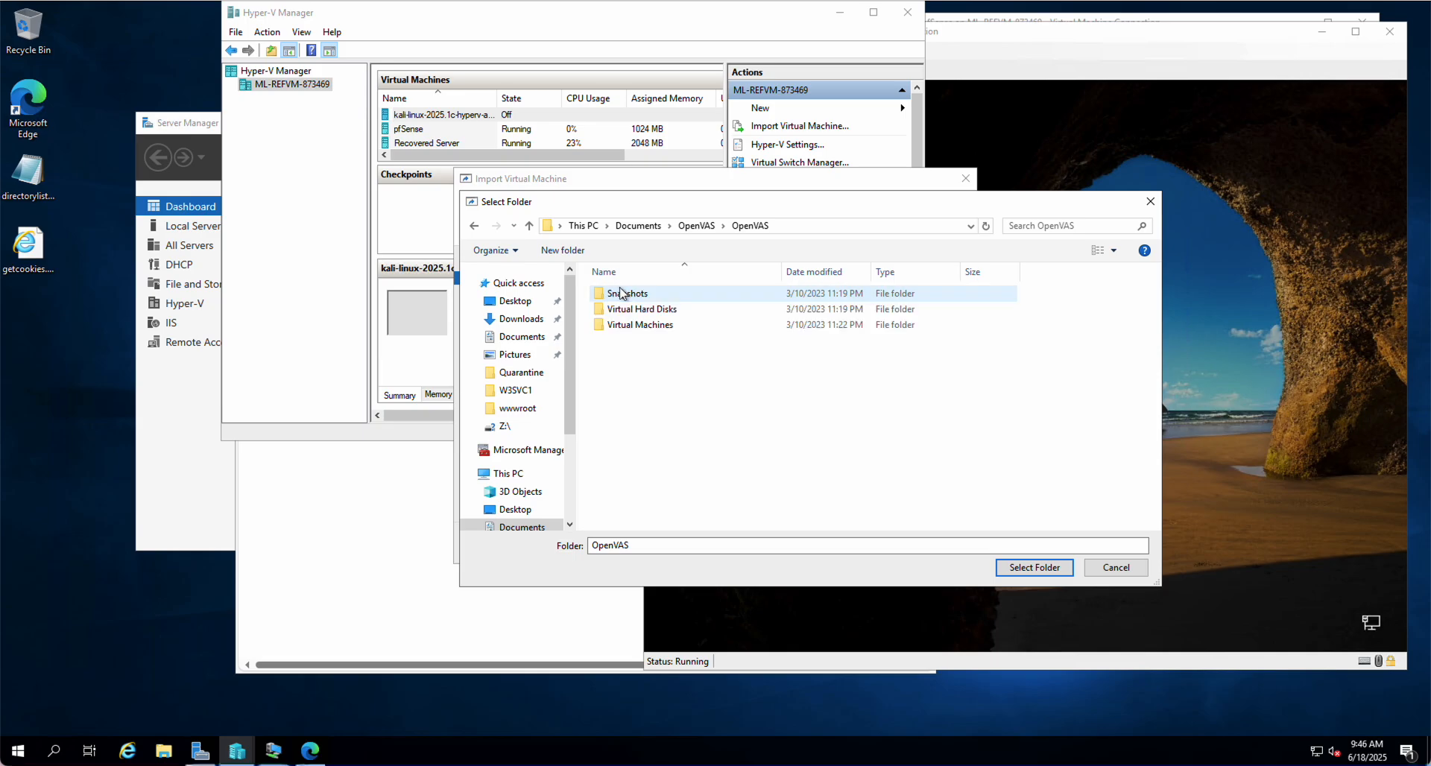
{"action": "left_click", "coordinate": [1038, 569]}
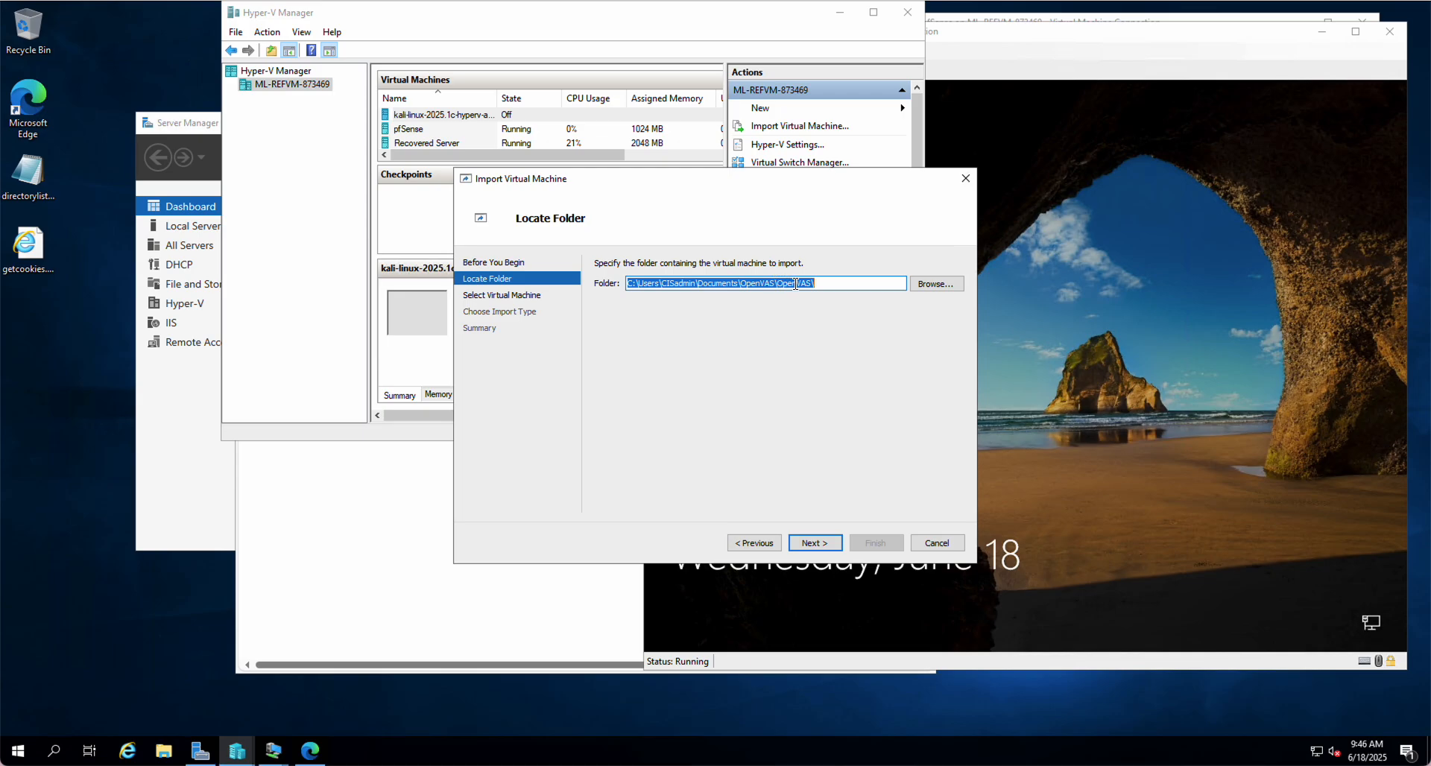
{"action": "left_click", "coordinate": [815, 543]}
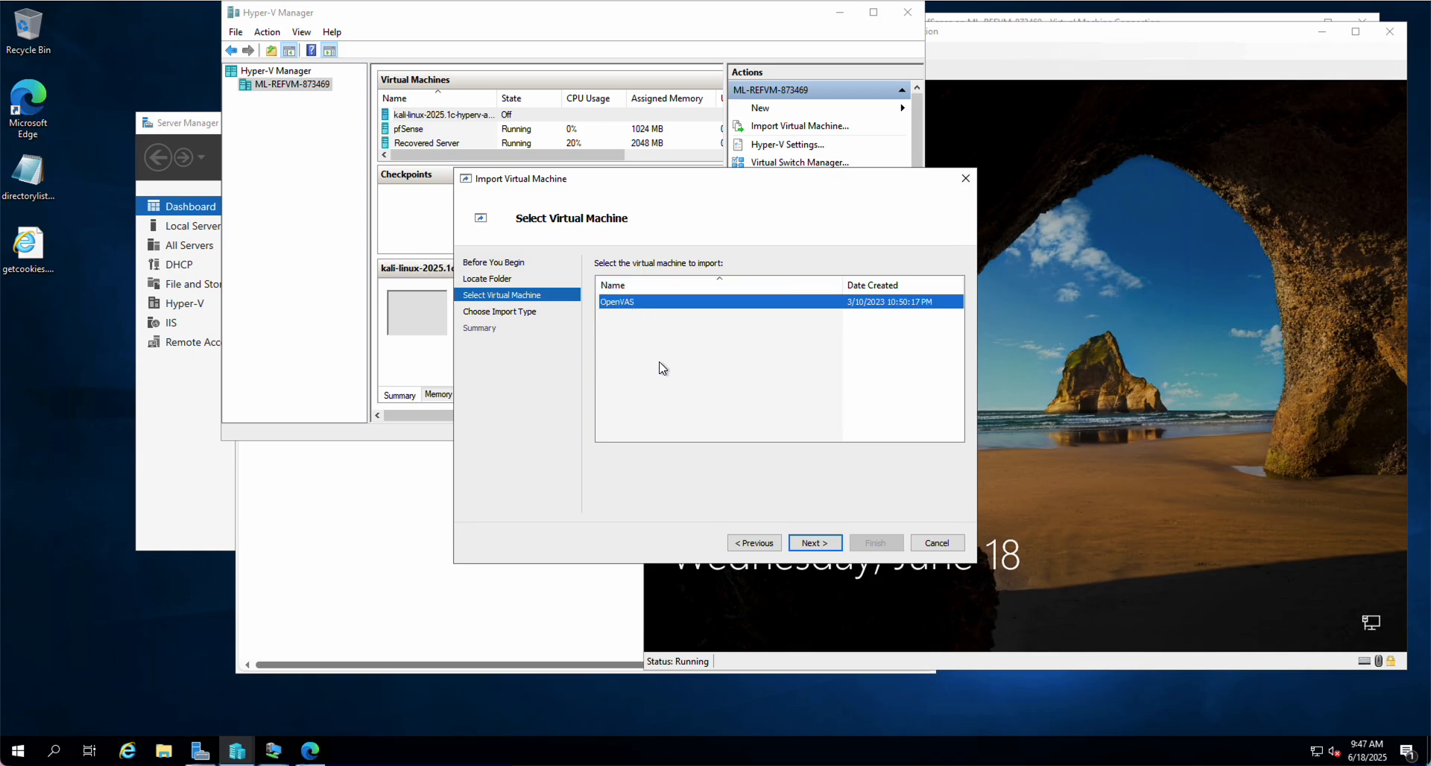
Select the OpenVAS VM, keep 'Register the virtual machine in-place', and finish the import
{"action": "left_click", "coordinate": [815, 543]}
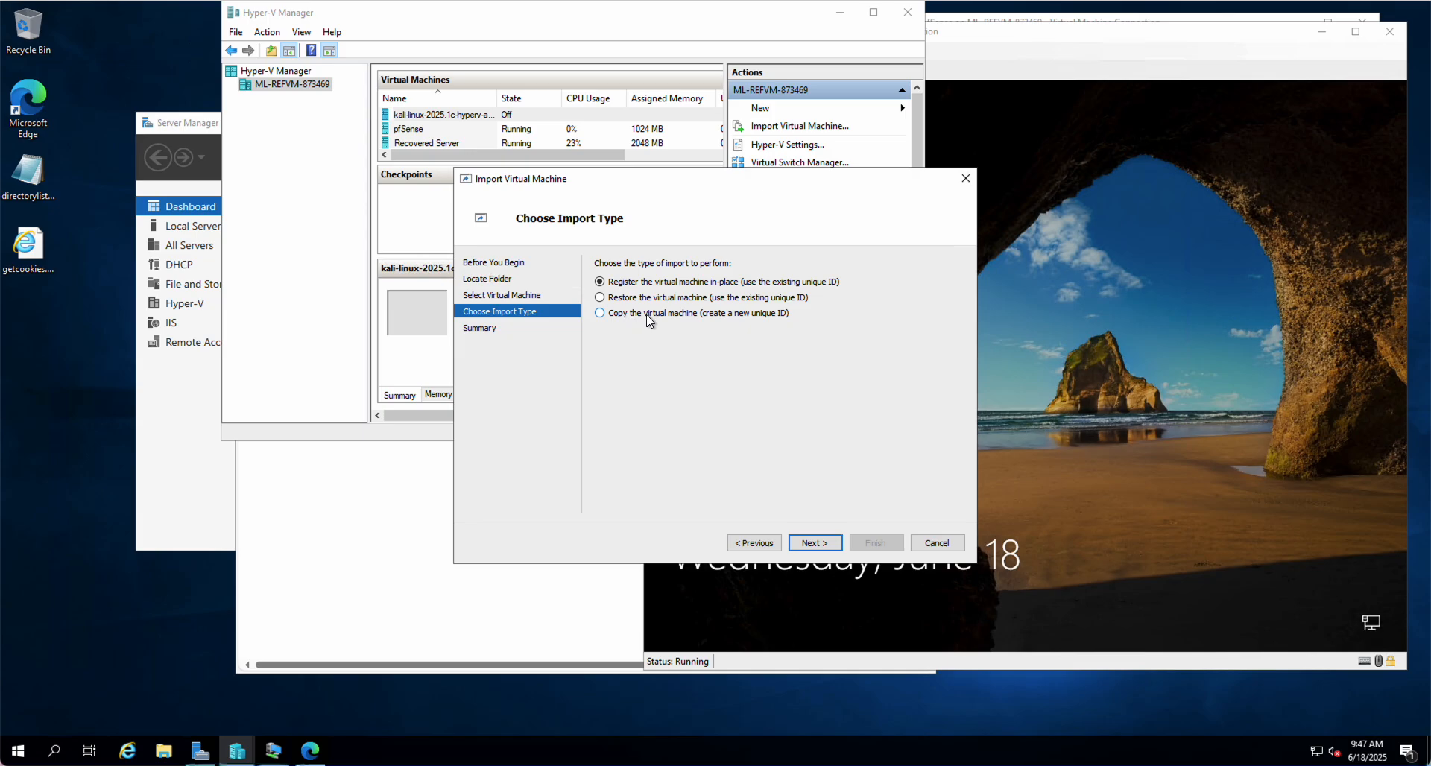
{"action": "left_click", "coordinate": [811, 540]}
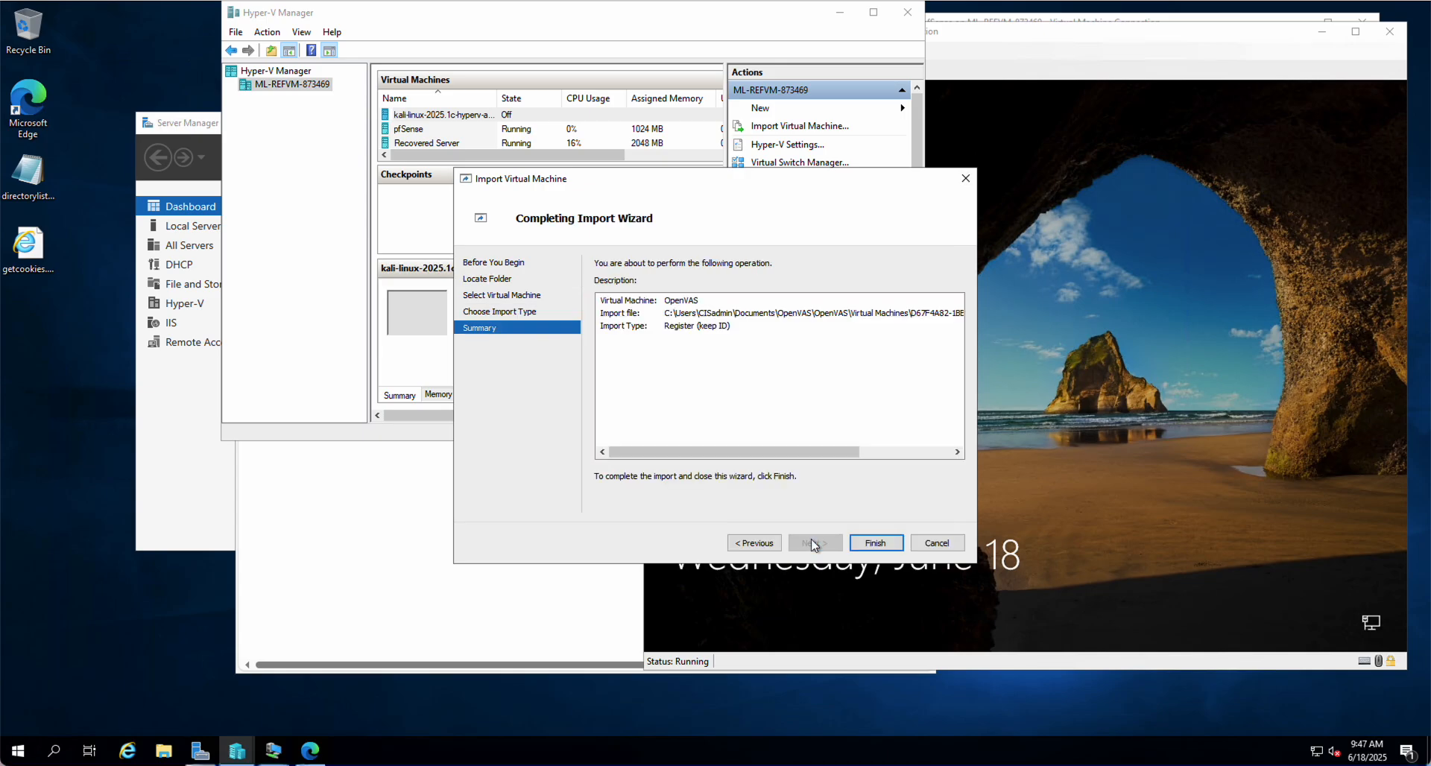
{"action": "left_click", "coordinate": [874, 545]}
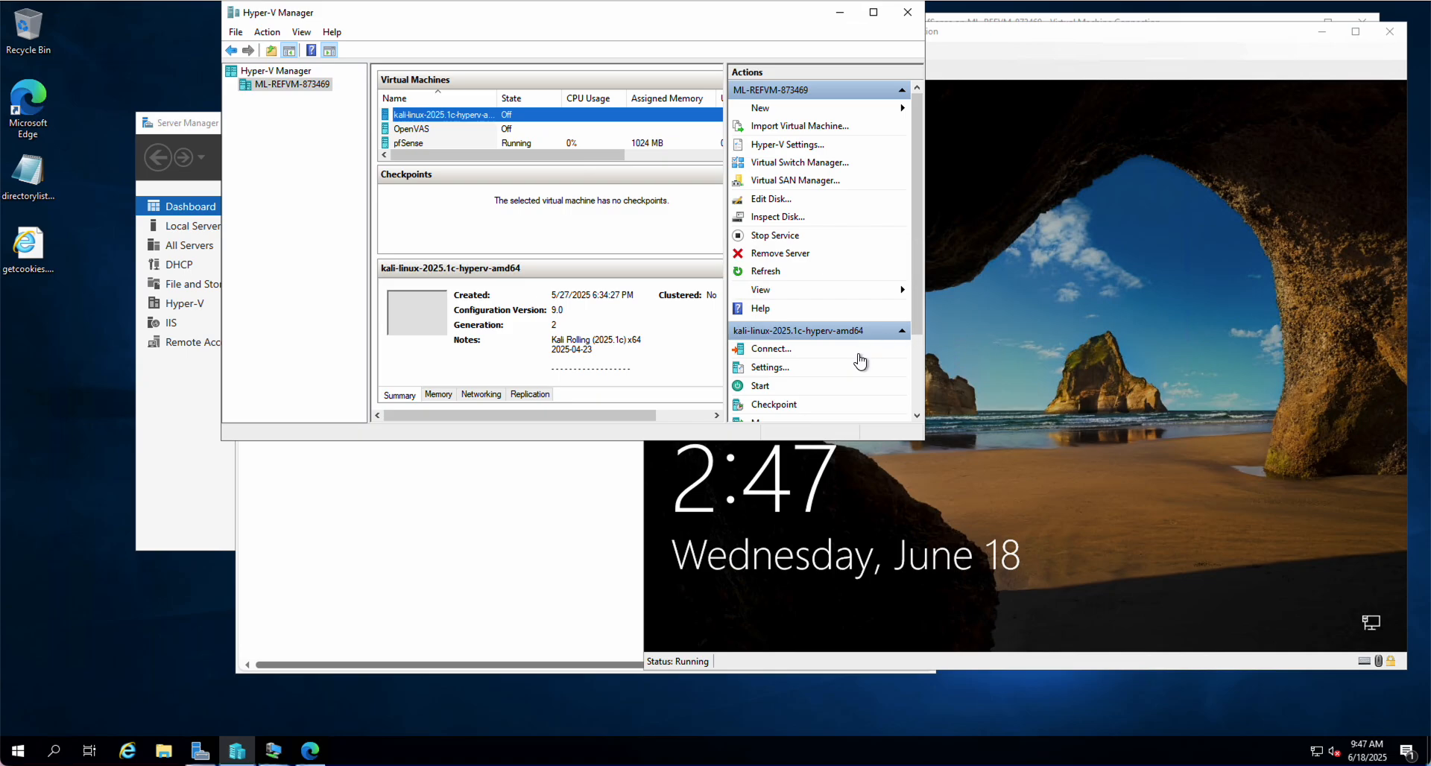
Connect to and power on the OpenVAS VM, then reposition its console window into view
{"action": "left_click", "coordinate": [492, 130]}
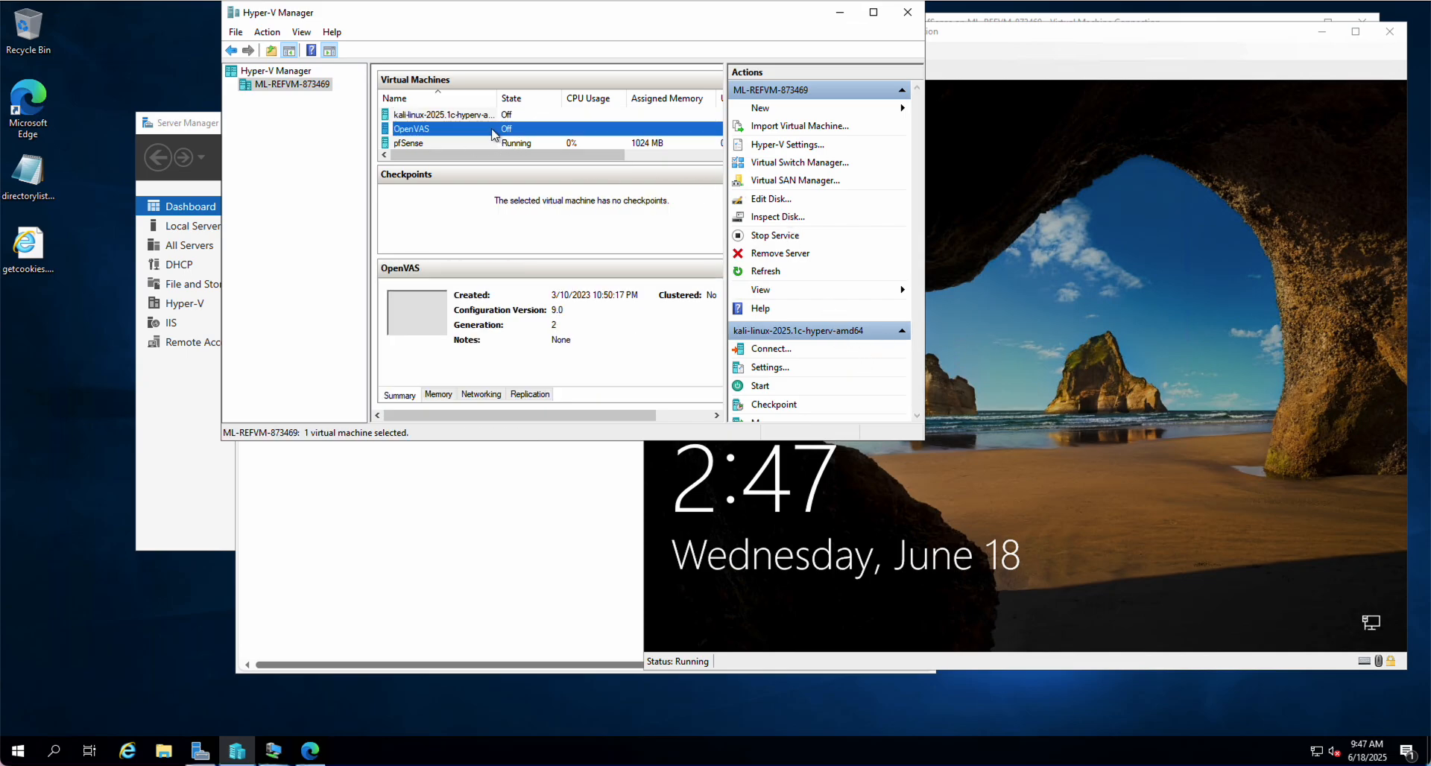
{"action": "left_click", "coordinate": [771, 351]}
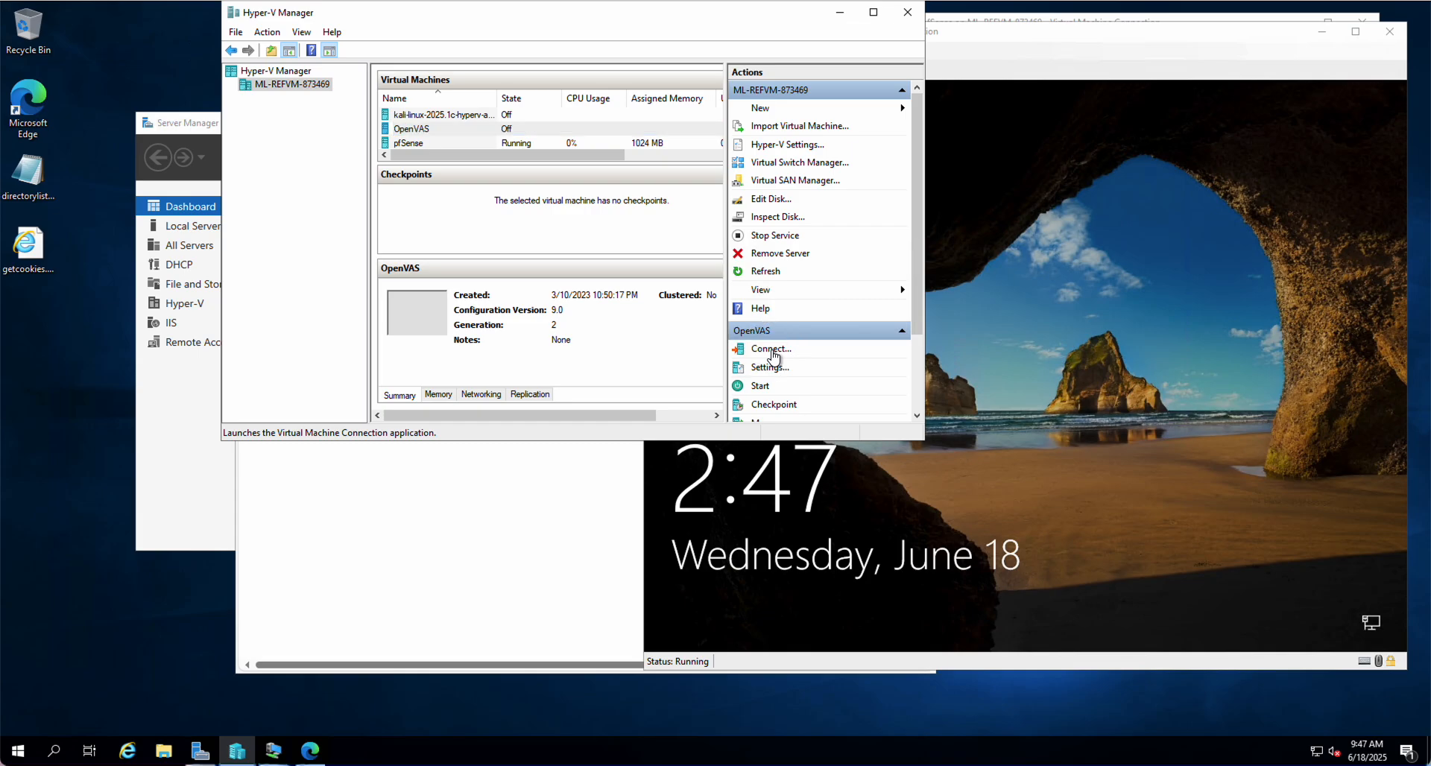
{"action": "left_click", "coordinate": [698, 233]}
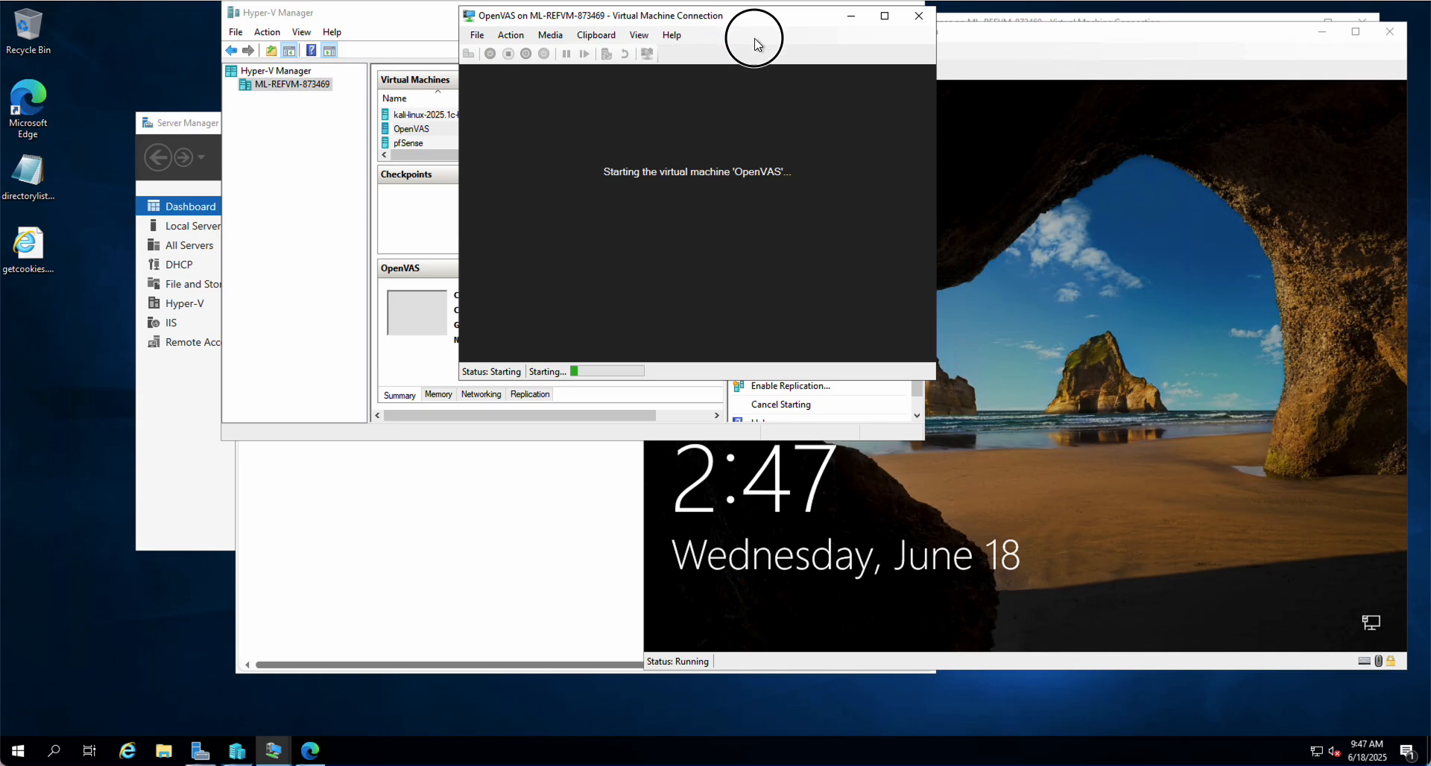
{"action": "left_click_drag", "start_coordinate": [728, 16], "coordinate": [826, 87]}
{"action": "left_click_drag", "start_coordinate": [896, 165], "coordinate": [877, 211]}
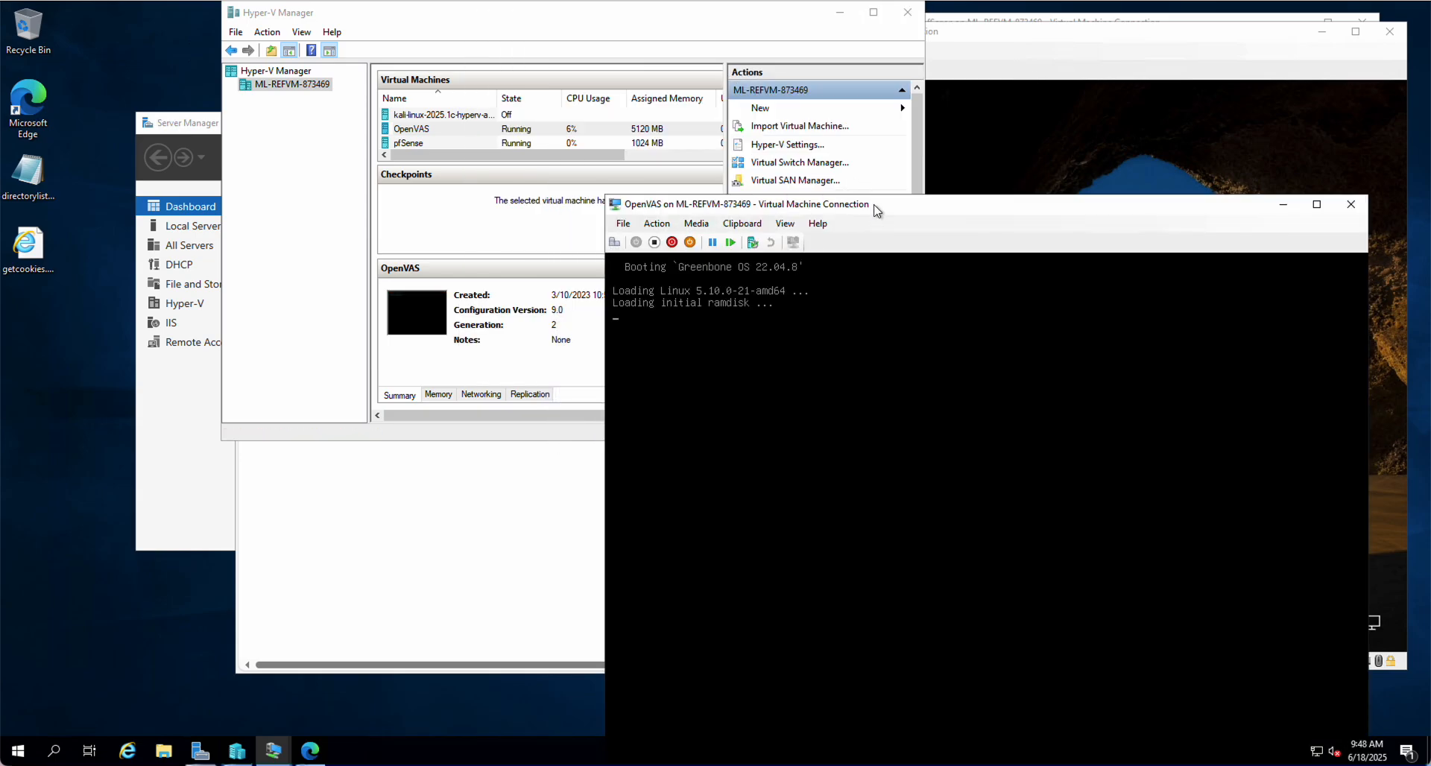
{"action": "left_click_drag", "start_coordinate": [877, 210], "coordinate": [784, 89]}
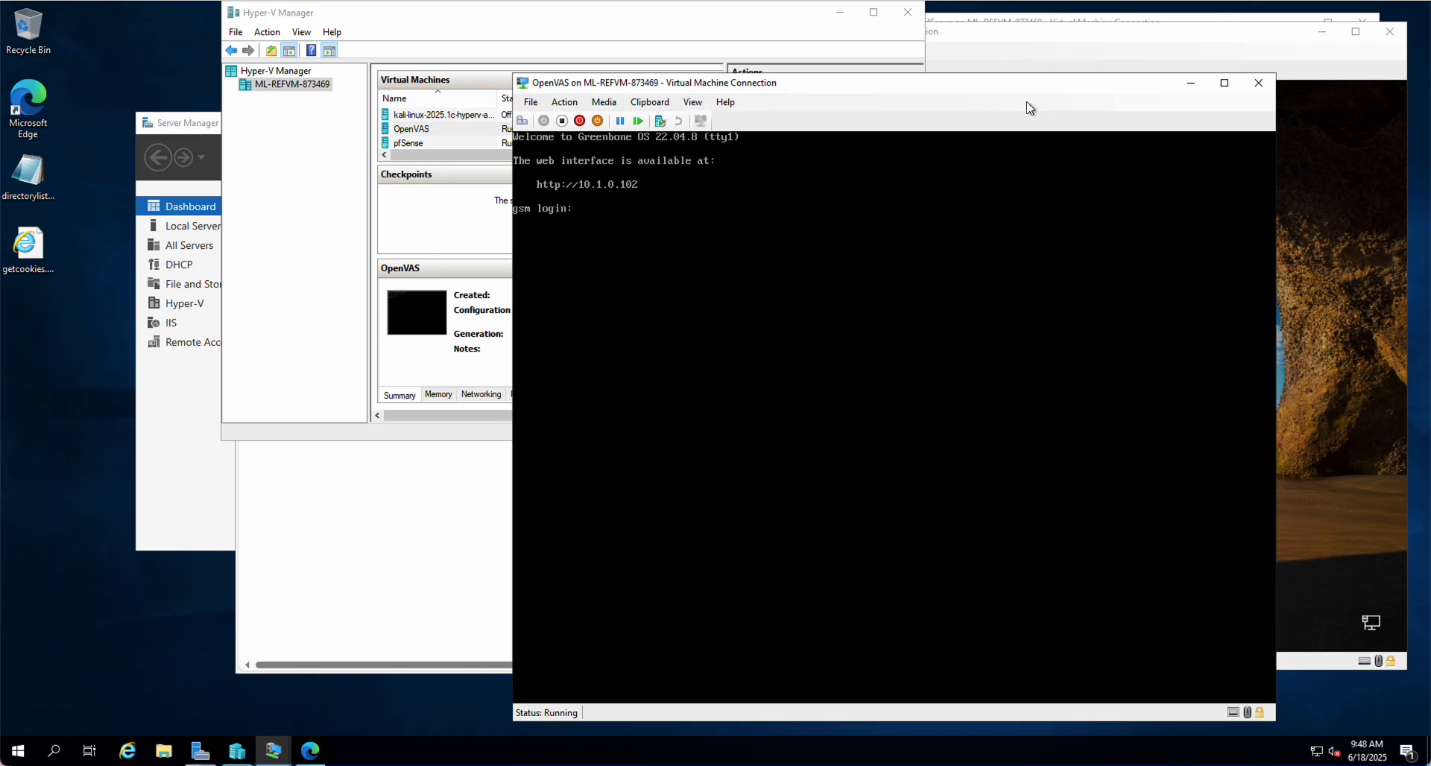
Arrange the OpenVAS console and Edge windows so both are visible
{"action": "left_click", "coordinate": [960, 87]}
{"action": "mouse_move", "coordinate": [959, 87]}
{"action": "left_mouse_down"}
{"action": "mouse_move", "coordinate": [929, 121]}
{"action": "mouse_move", "coordinate": [902, 70]}
{"action": "mouse_move", "coordinate": [926, 45]}
{"action": "mouse_move", "coordinate": [949, 66]}
{"action": "left_mouse_up"}
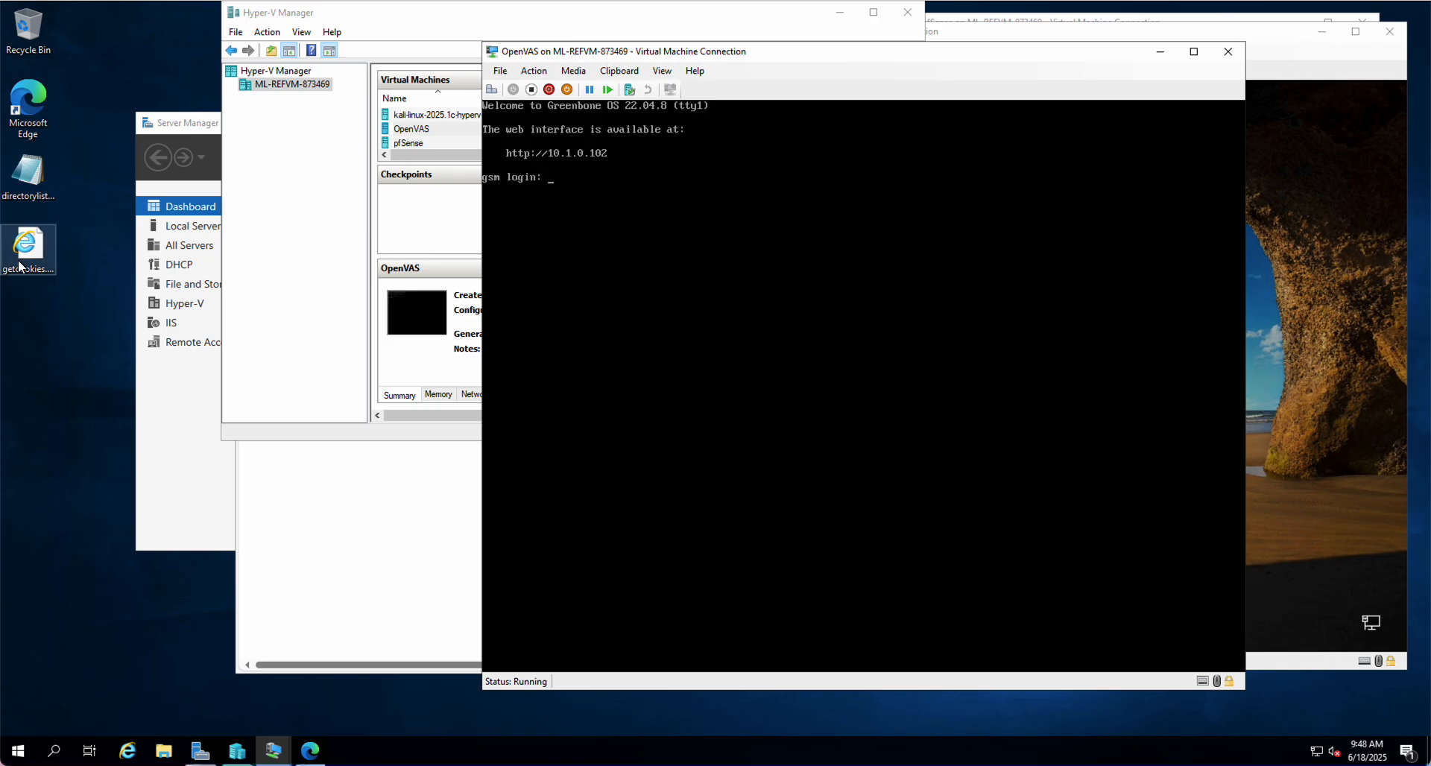
{"action": "mouse_move", "coordinate": [312, 758]}
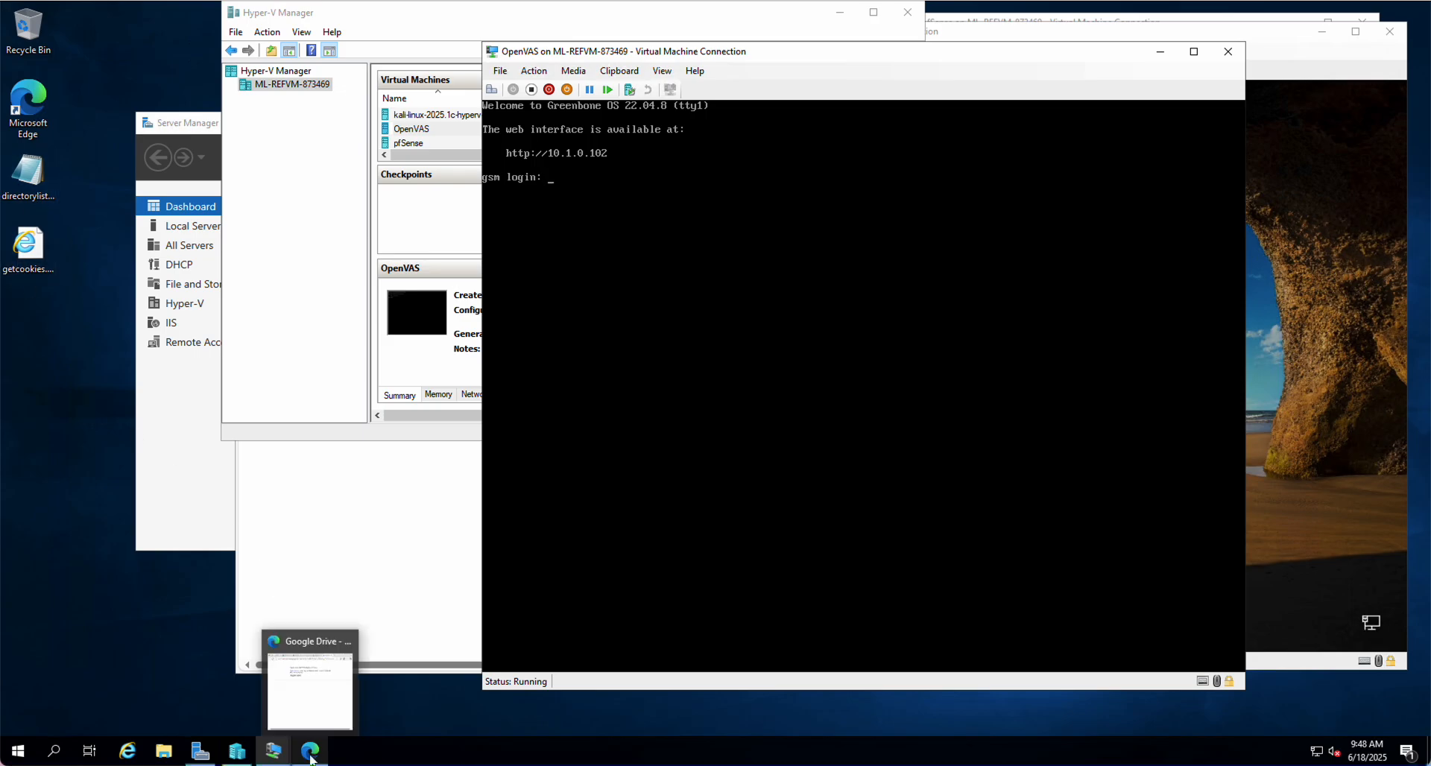
{"action": "left_click", "coordinate": [311, 755]}
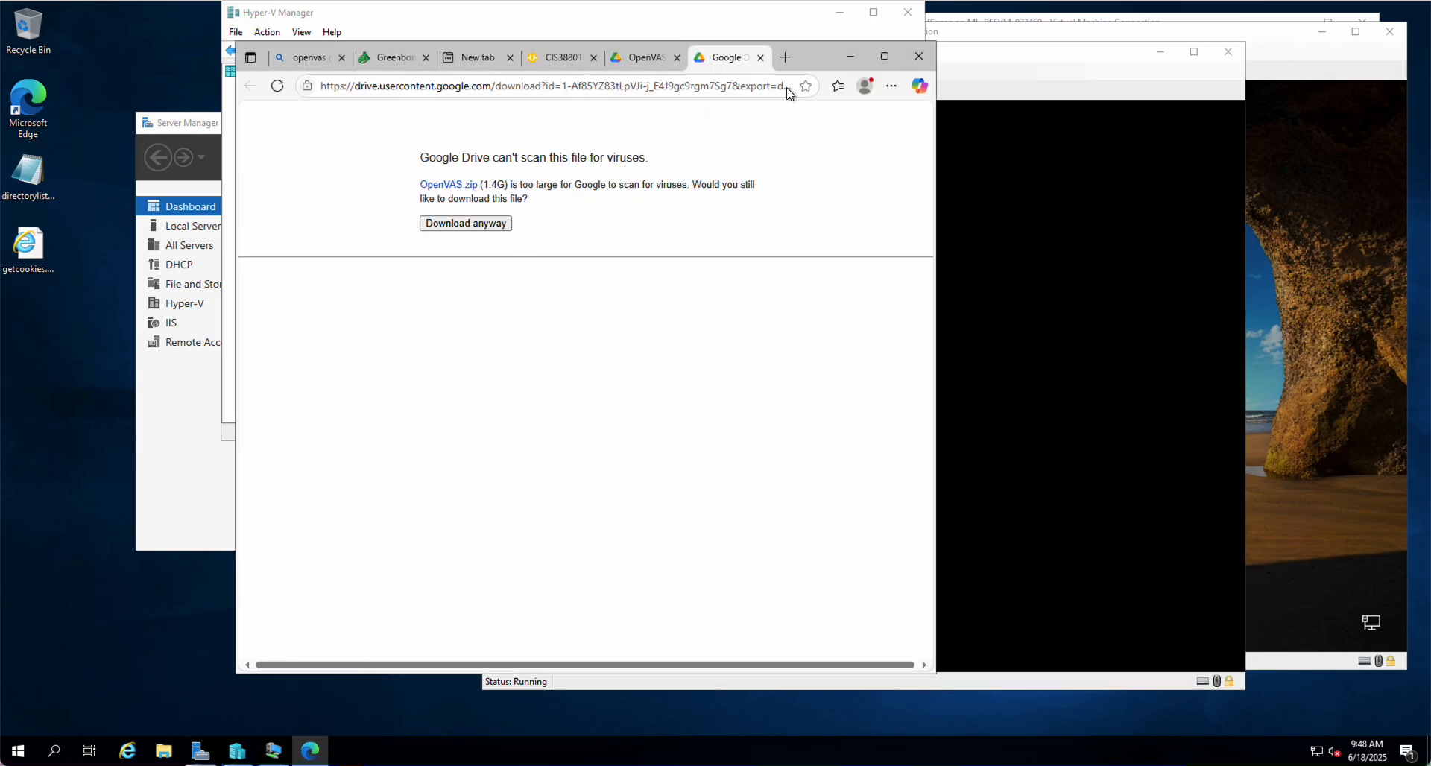
{"action": "left_click_drag", "start_coordinate": [815, 48], "coordinate": [583, 22]}
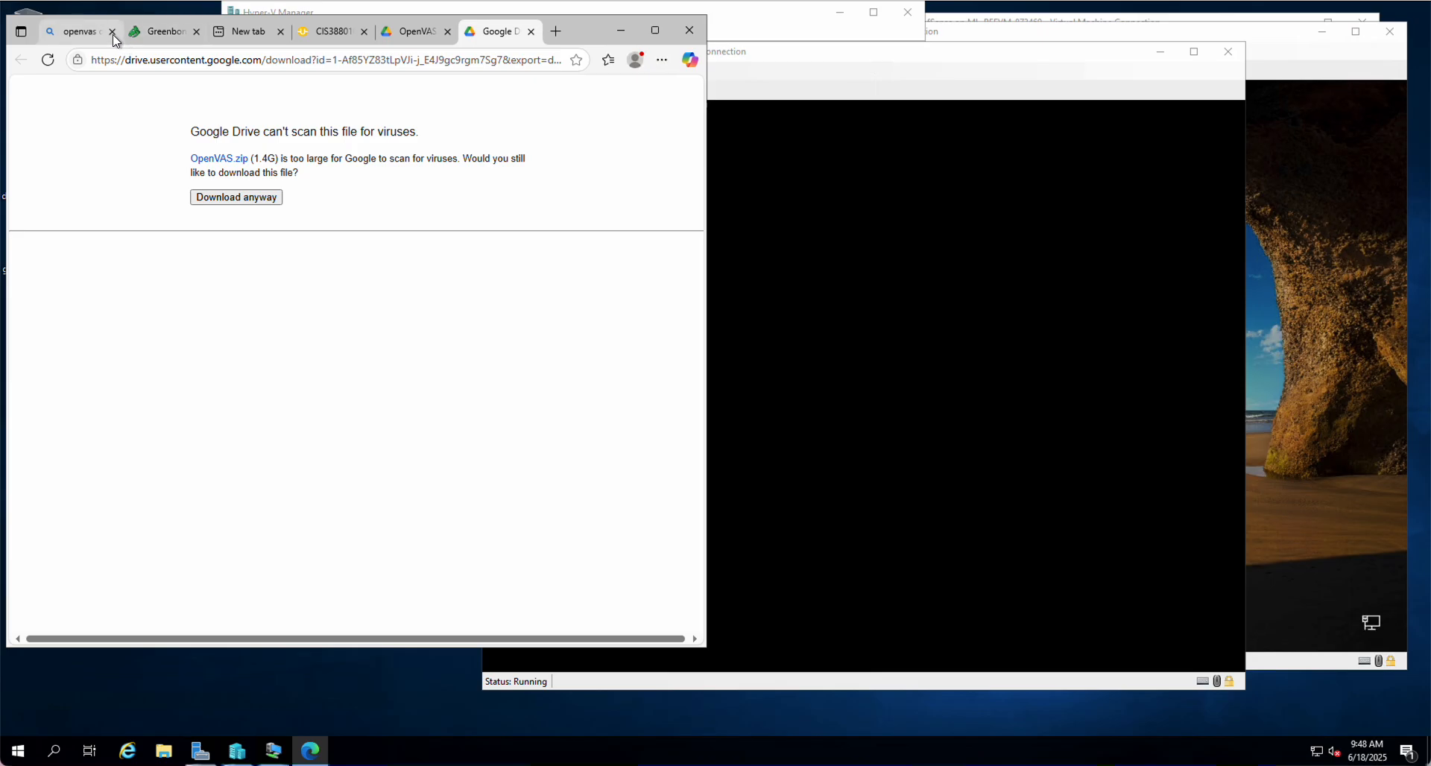
Close the openvas search, Greenbone and empty new tabs, then review the AsULearn instructions
{"action": "left_click", "coordinate": [112, 32]}
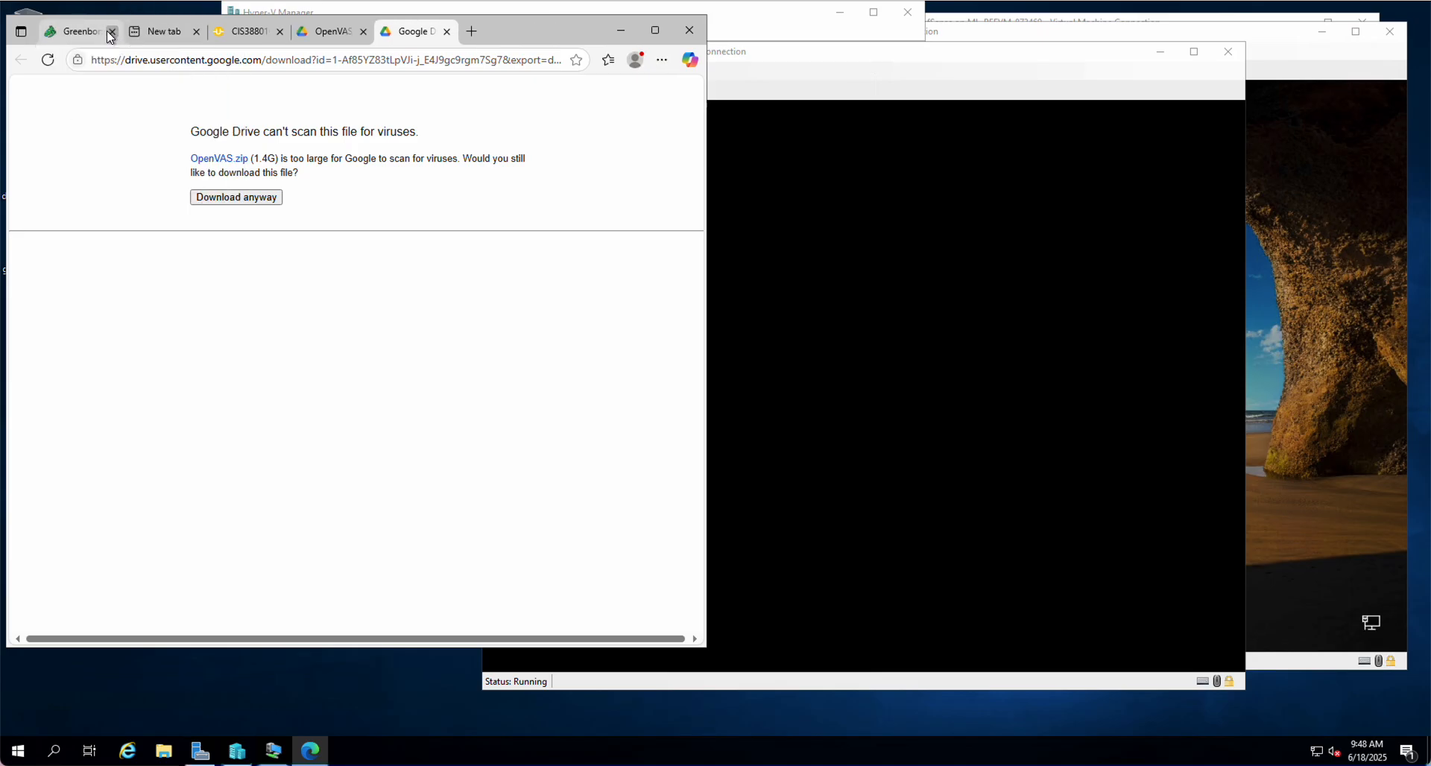
{"action": "left_click", "coordinate": [112, 32]}
{"action": "left_click", "coordinate": [110, 31]}
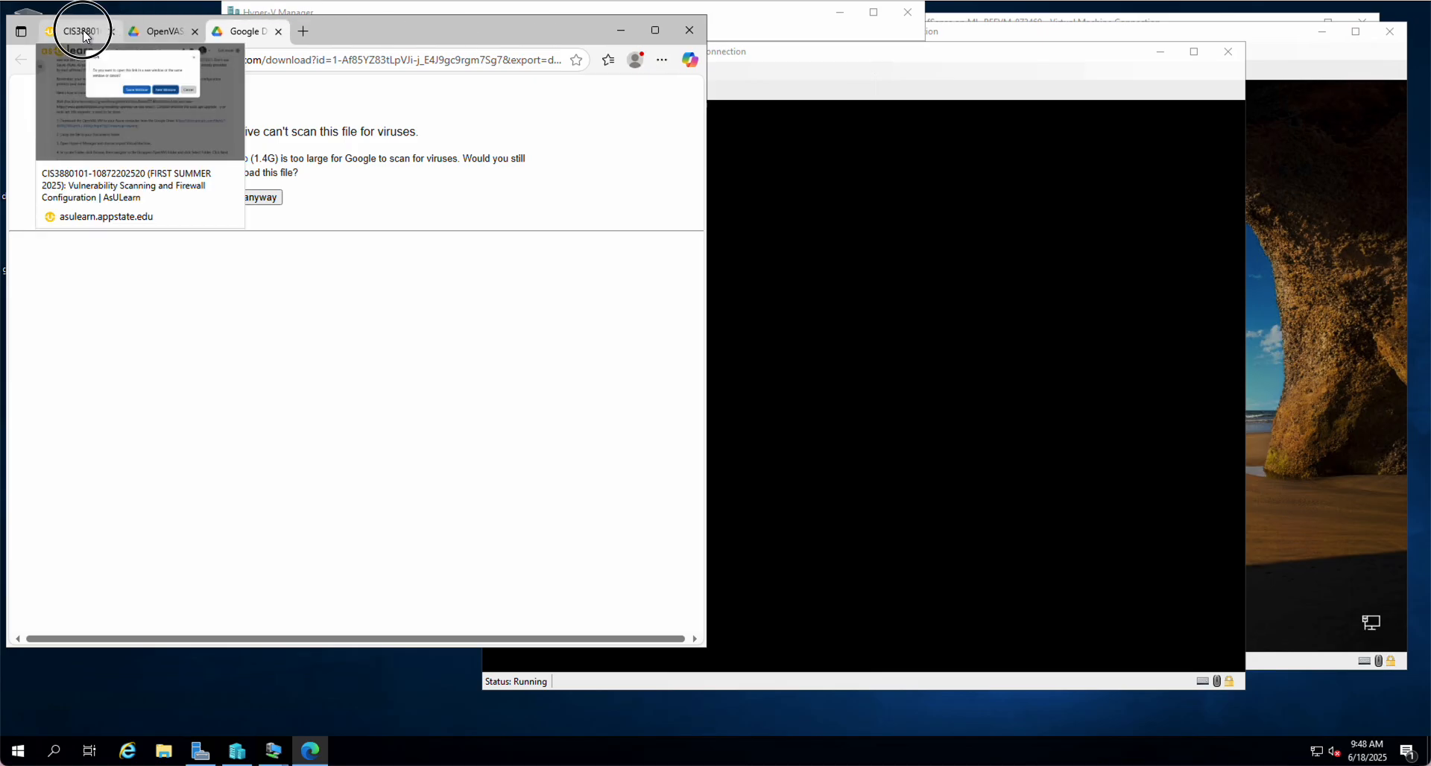
{"action": "left_click", "coordinate": [83, 29]}
{"action": "scroll", "coordinate": [240, 410], "scroll_direction": "down", "scroll_amount": 5}
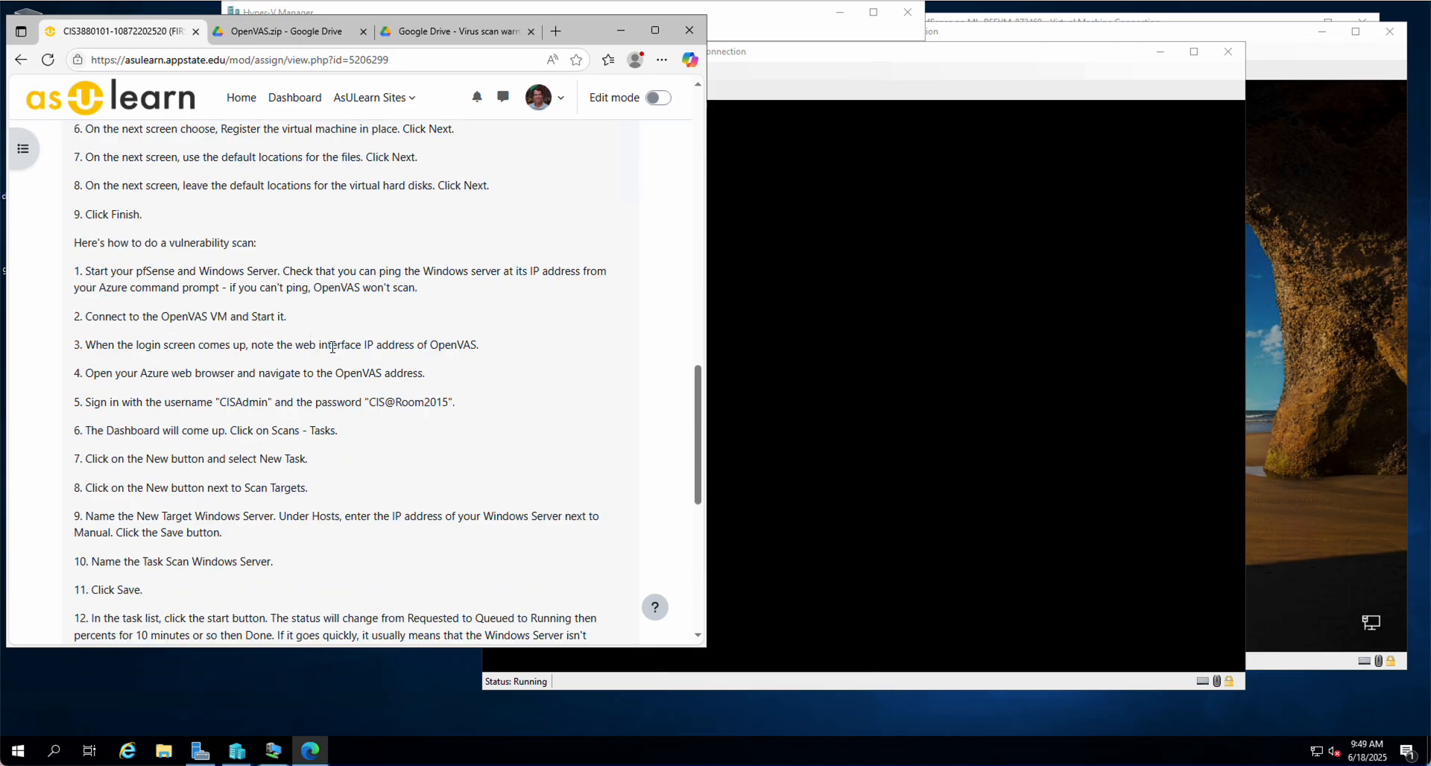
Close the OpenVAS.zip and virus-warning Drive tabs, and start entering 10.1.0.102 in a new tab
{"action": "left_click", "coordinate": [816, 57]}
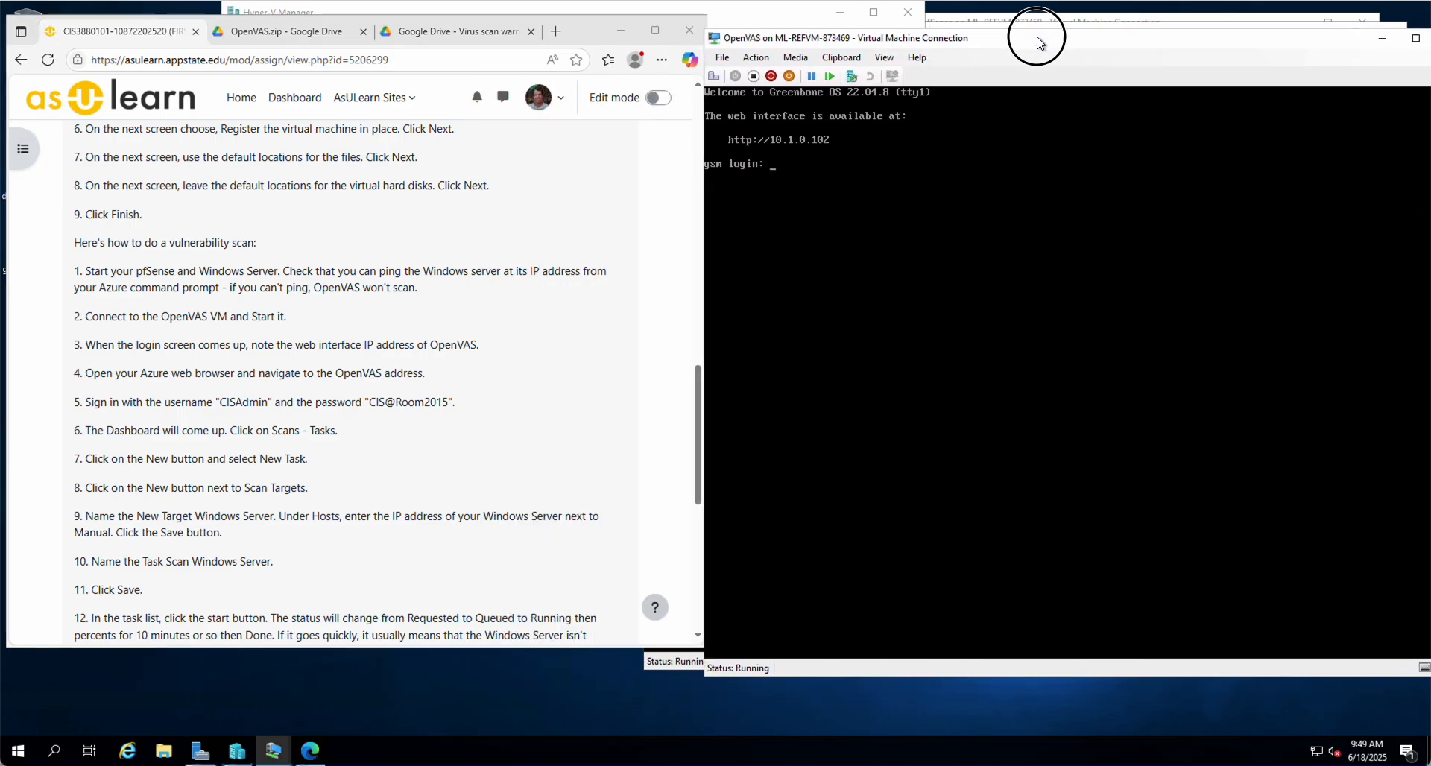
{"action": "left_click", "coordinate": [363, 33]}
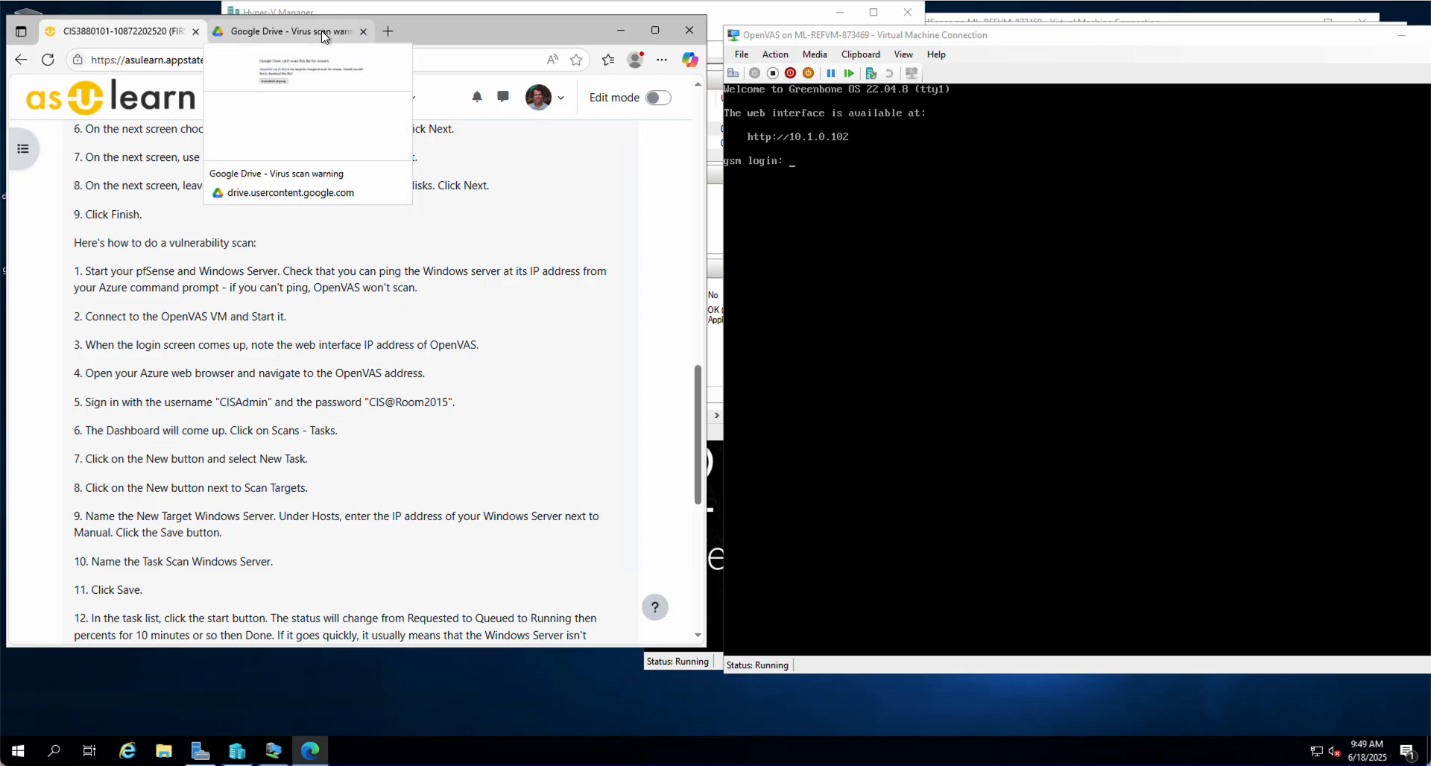
{"action": "left_click", "coordinate": [363, 32]}
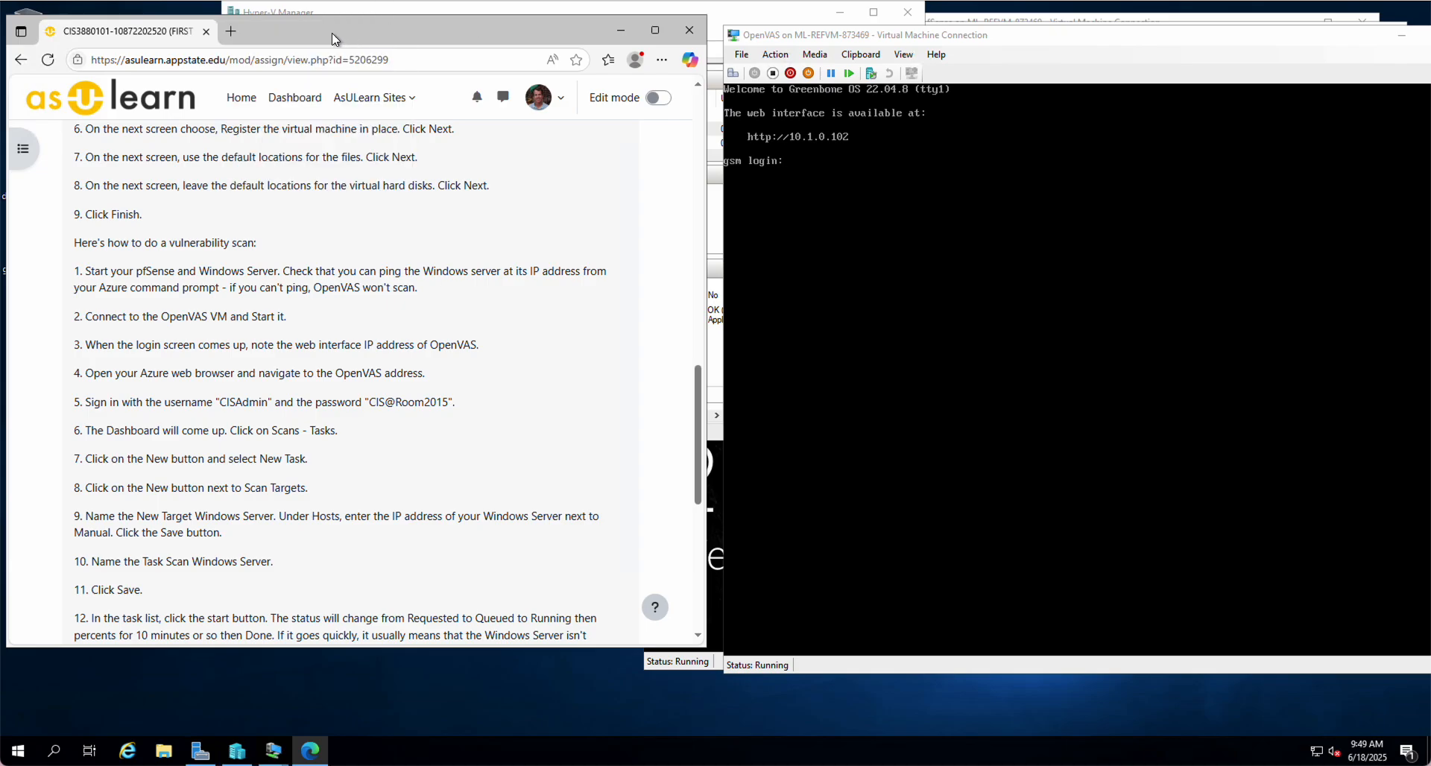
{"action": "left_click", "coordinate": [231, 32]}
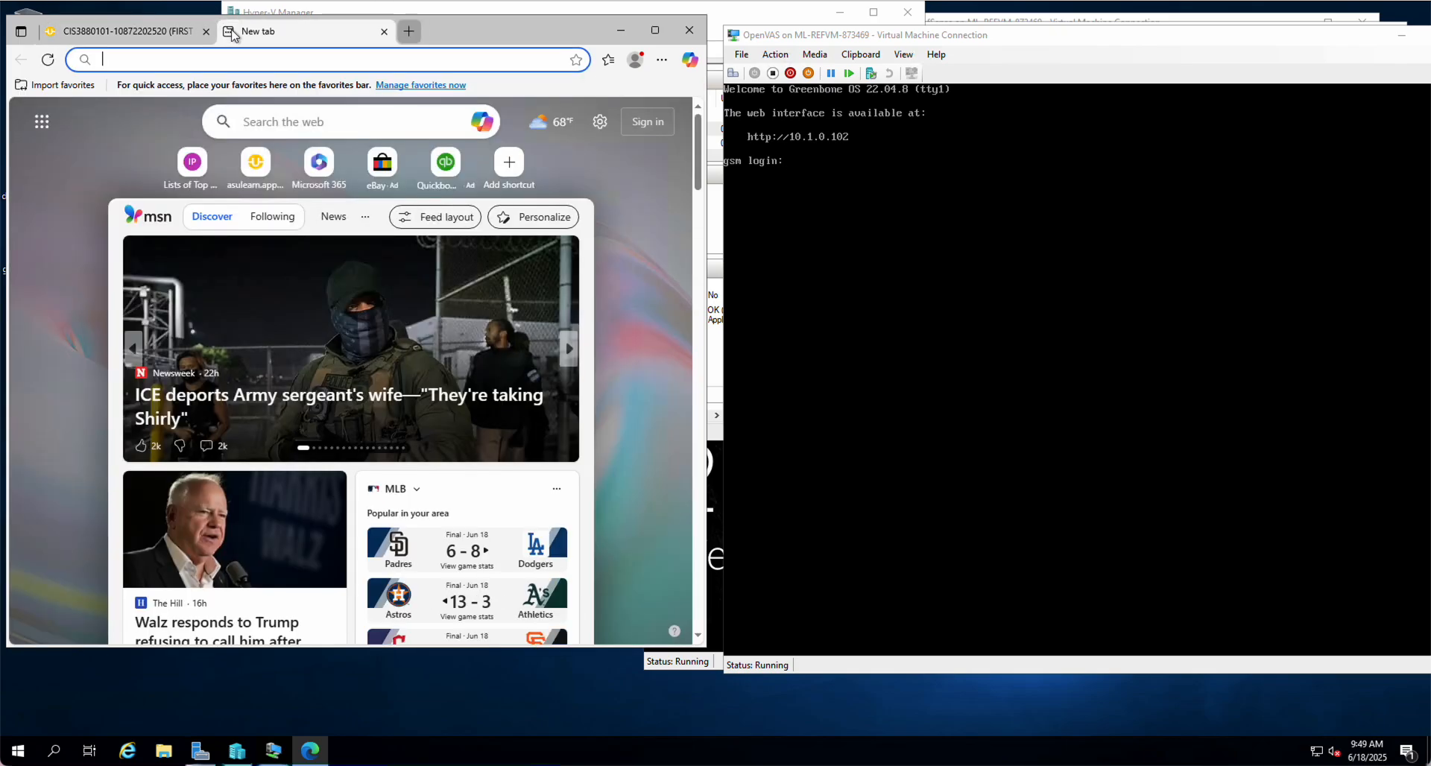
{"action": "type", "text": "10.1"}
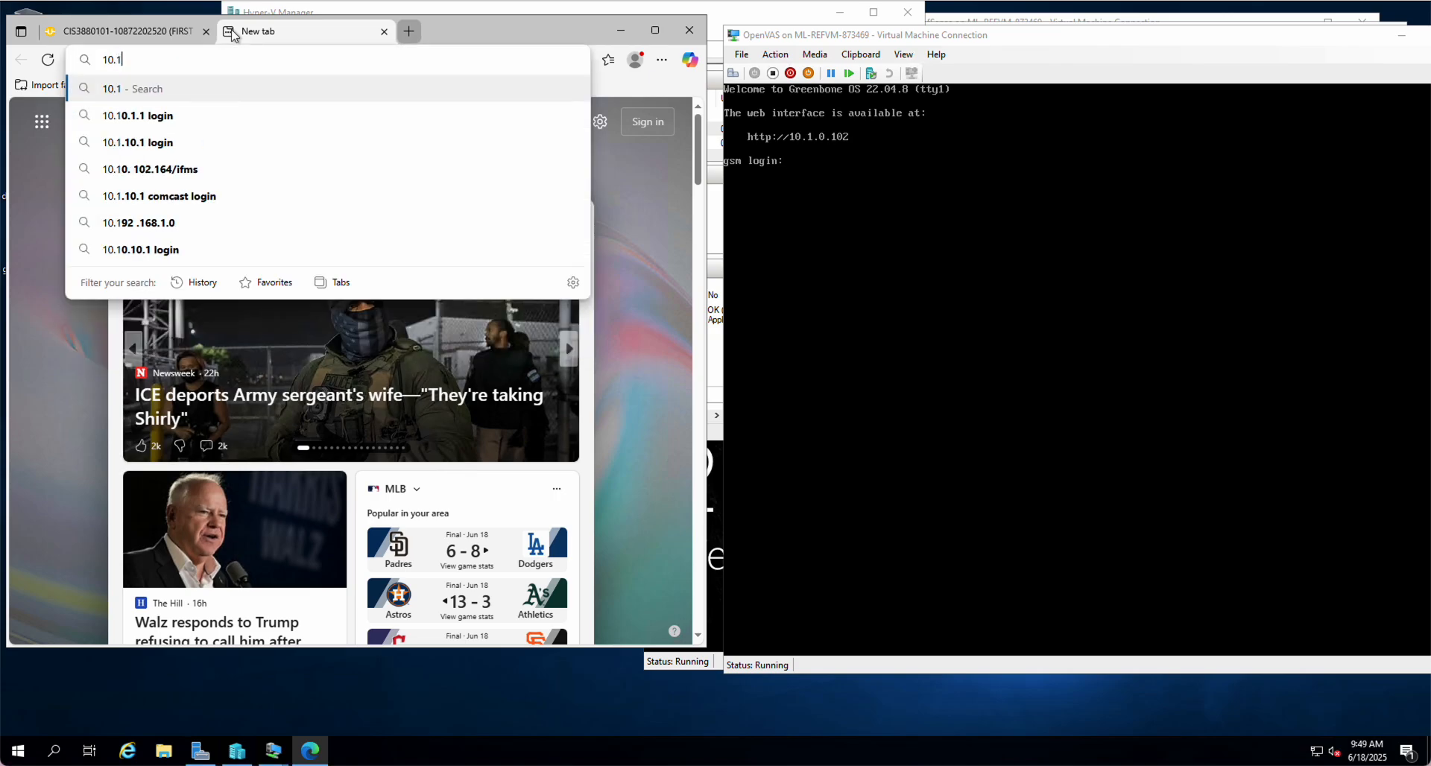
{"action": "type", "text": ".0.102"}
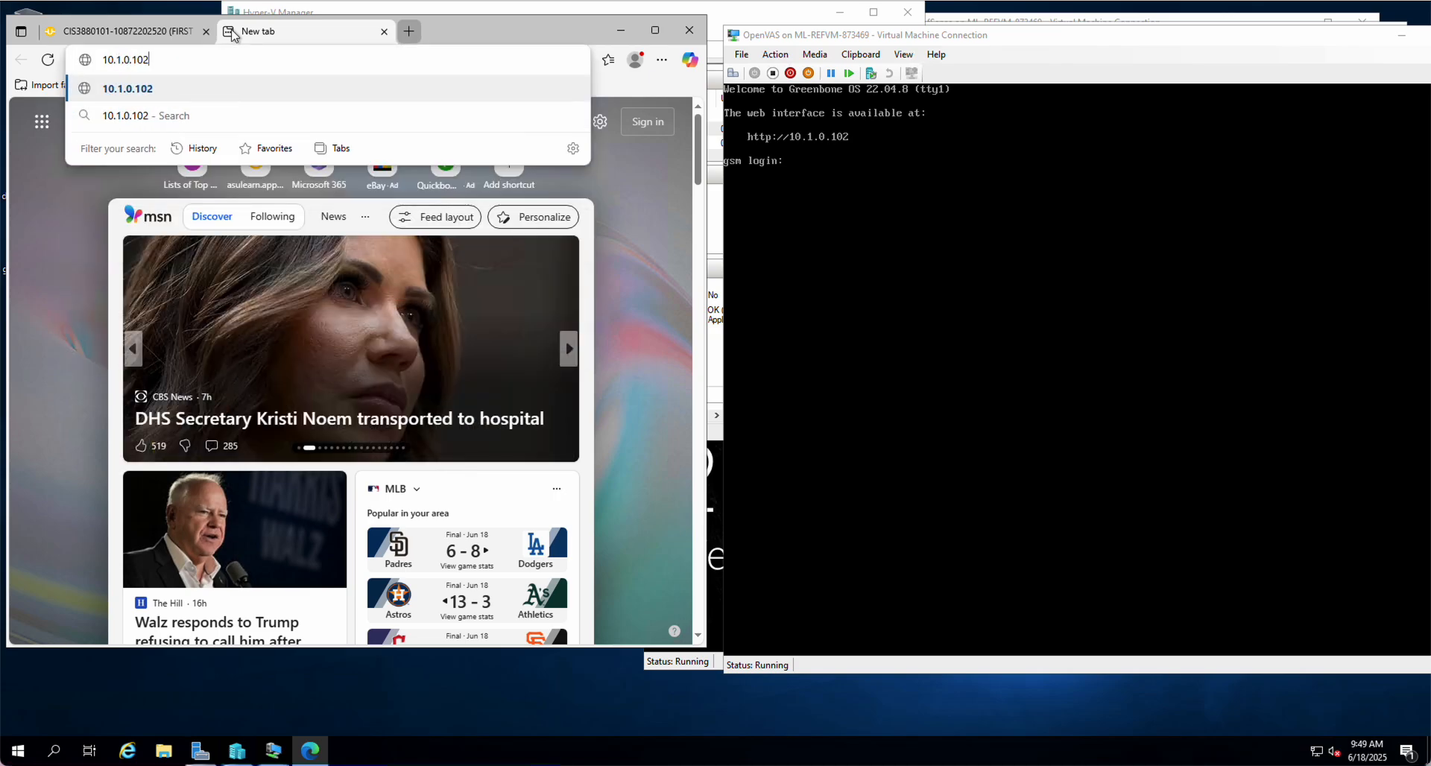
Load 10.1.0.102 and proceed past the certificate warning via Advanced to the Greenbone login
{"action": "key", "text": "Return"}
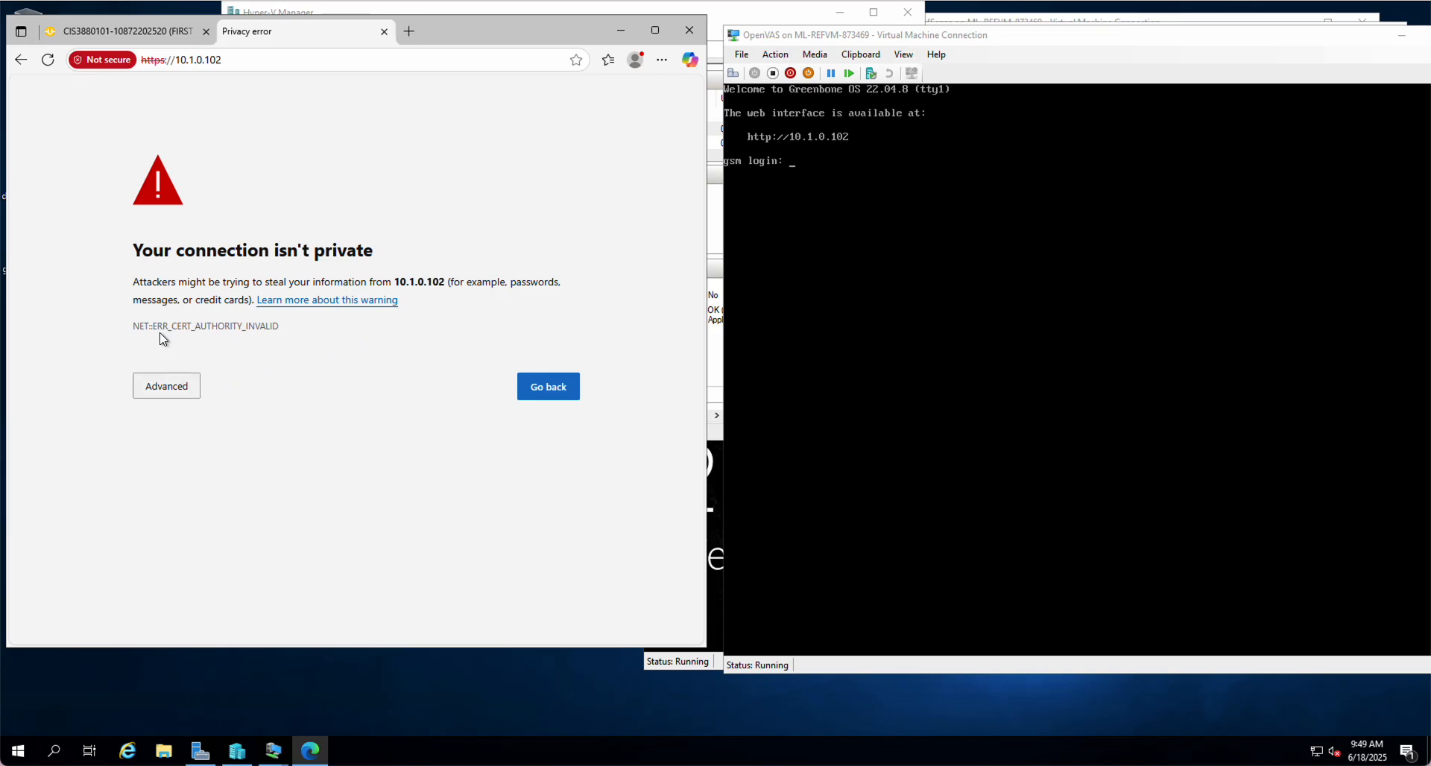
{"action": "left_click", "coordinate": [163, 389]}
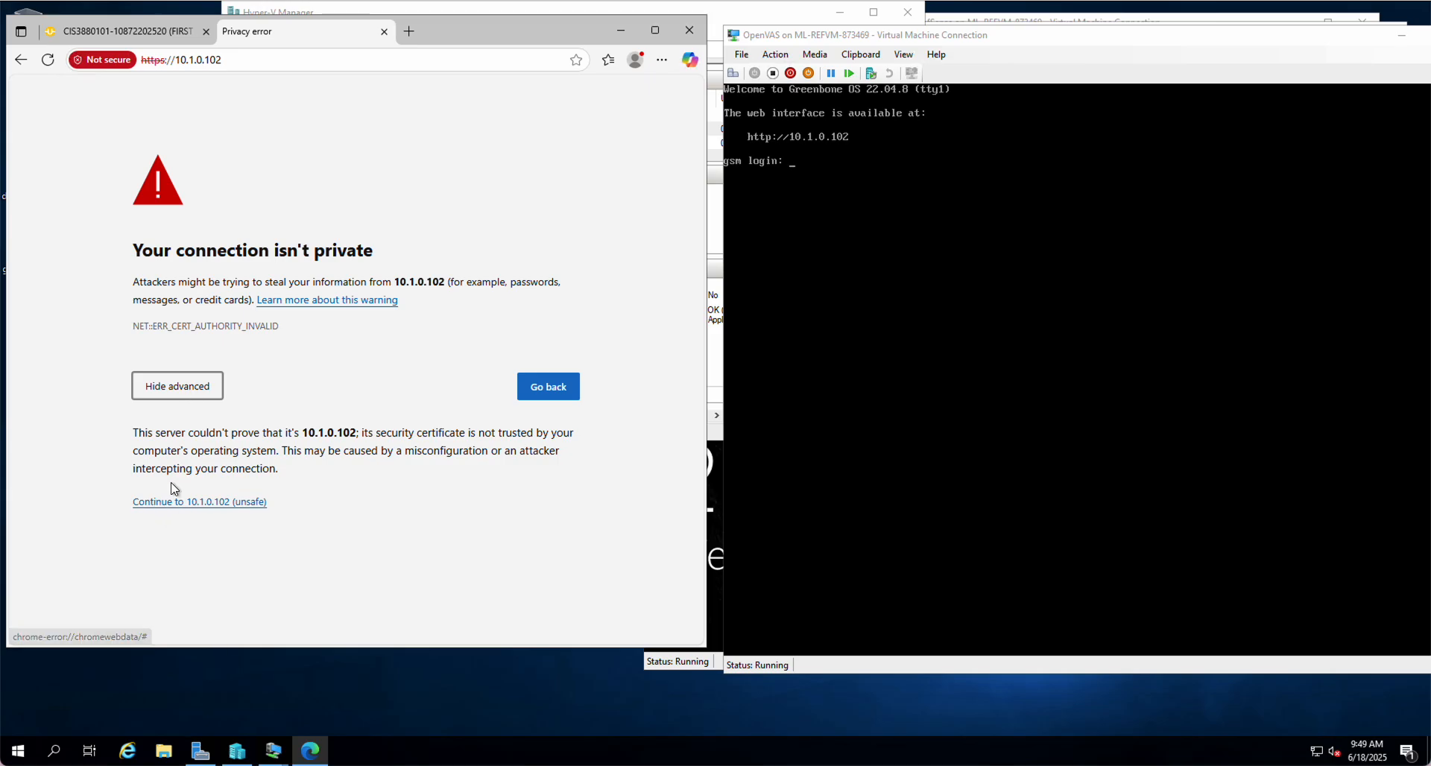
{"action": "left_click", "coordinate": [176, 504]}
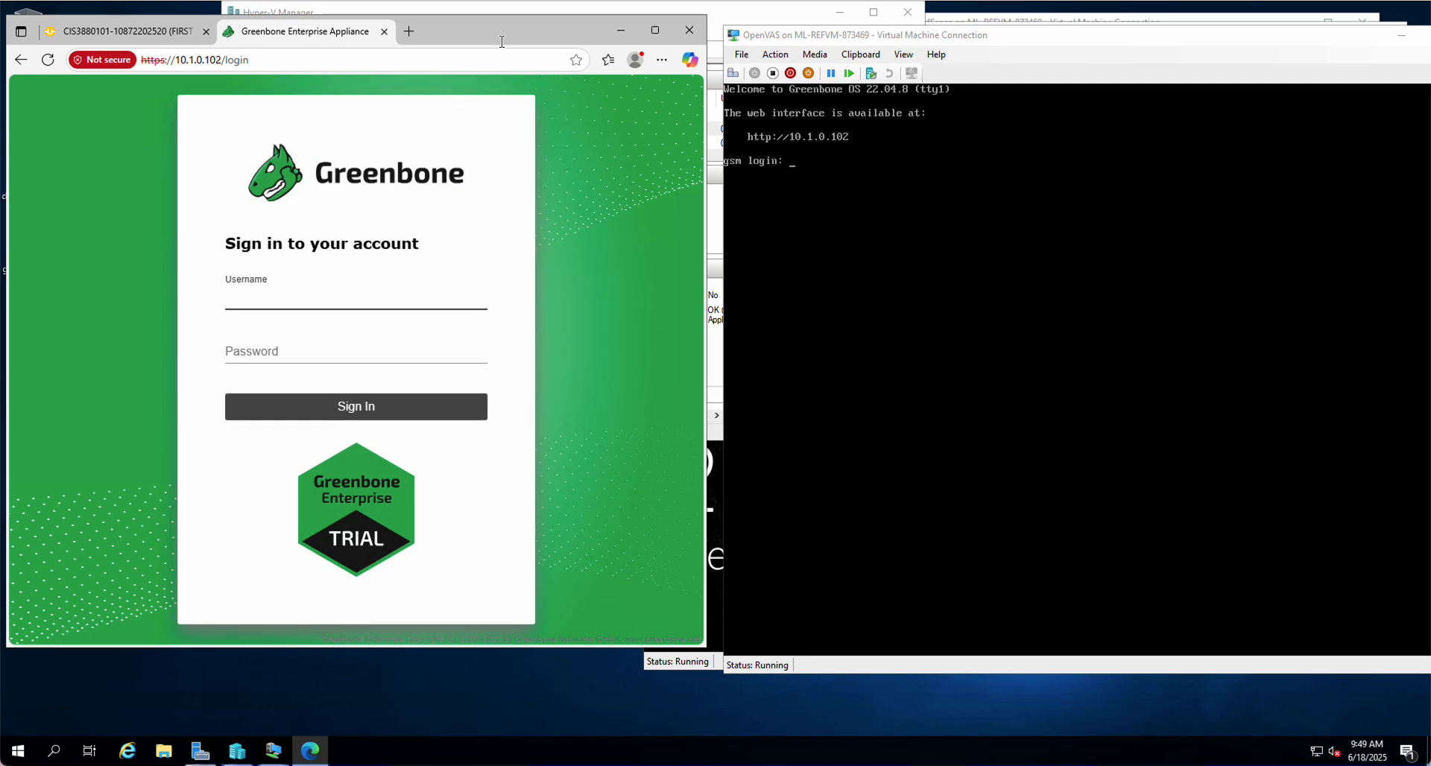
Enter the admin username from the AsULearn instructions into the Greenbone login form
{"action": "left_click", "coordinate": [124, 31]}
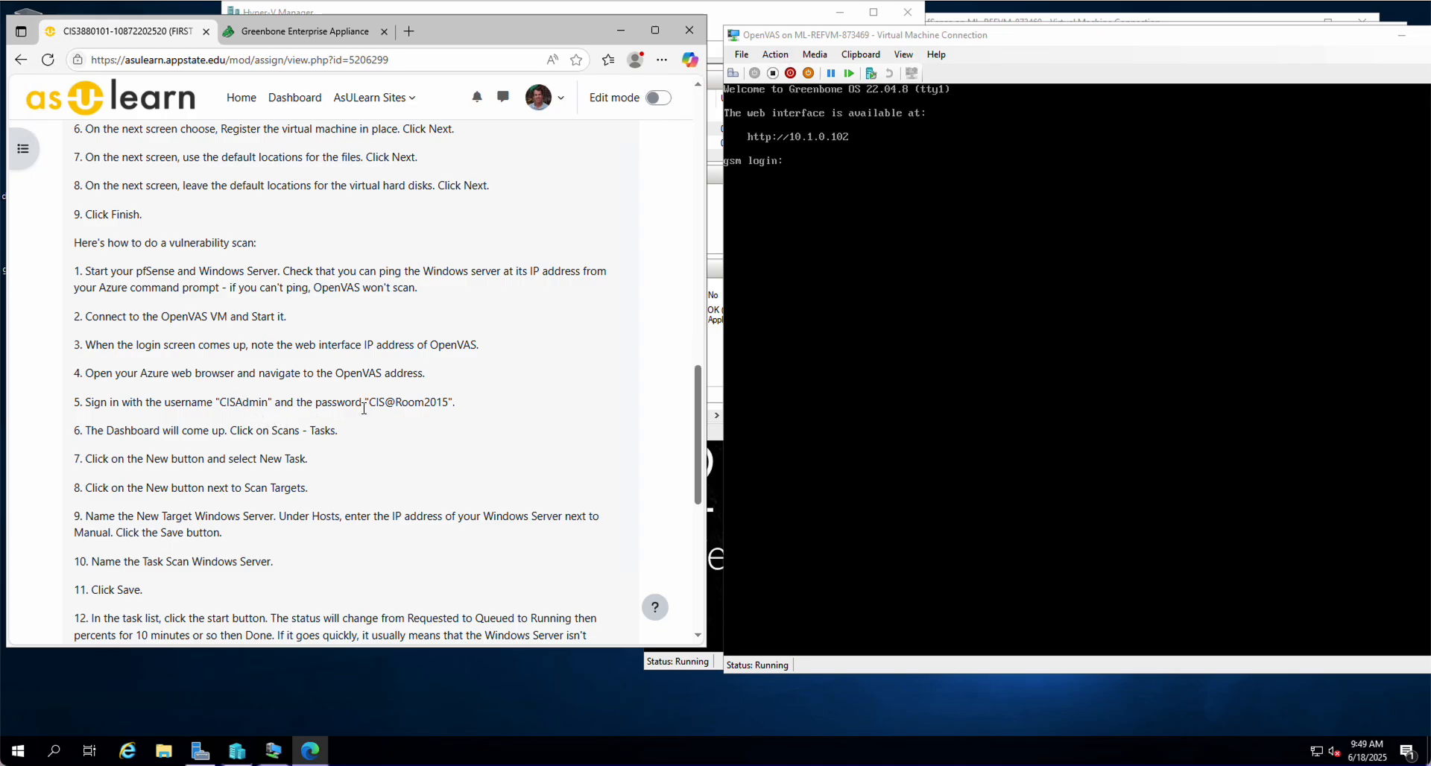
{"action": "left_click", "coordinate": [289, 32]}
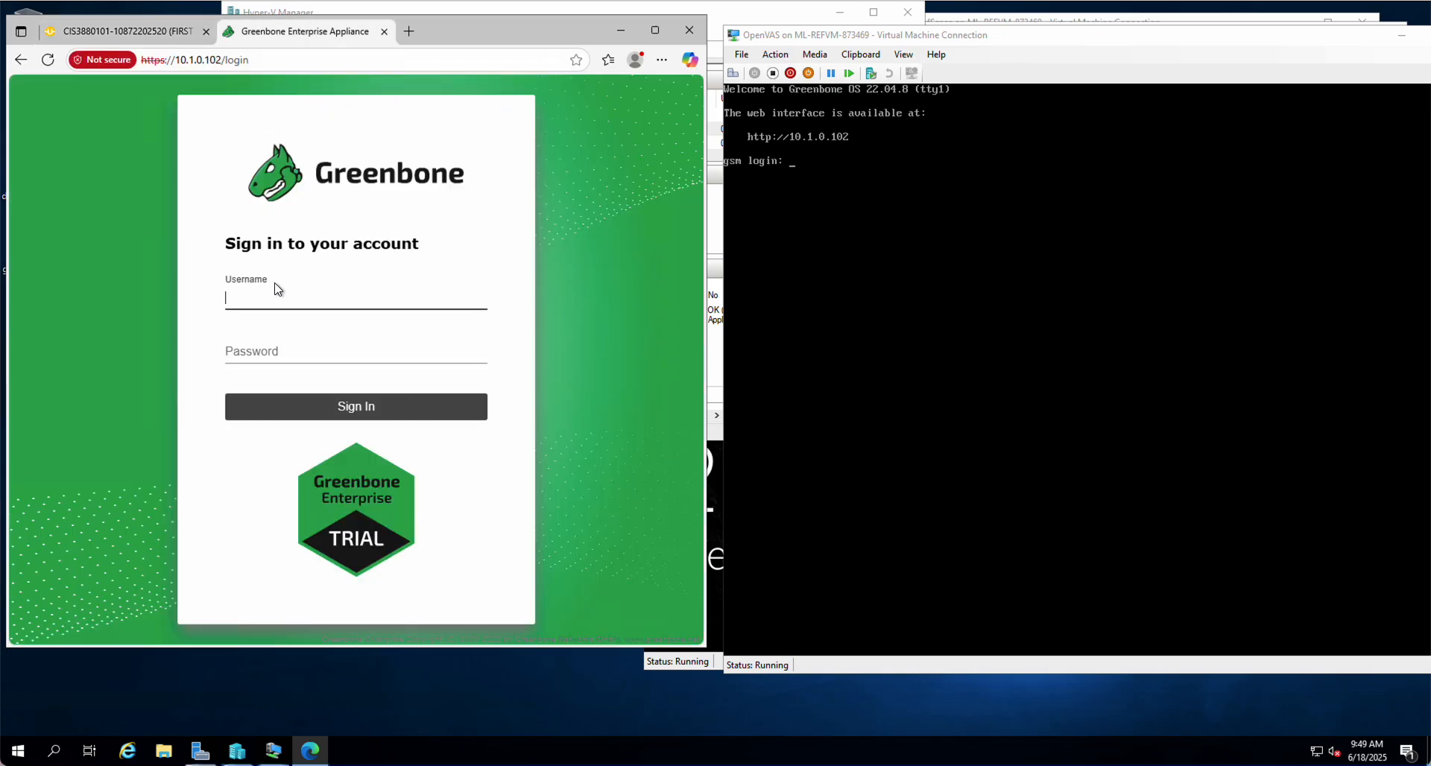
{"action": "type", "text": "CIS"}
{"action": "left_click", "coordinate": [118, 35]}
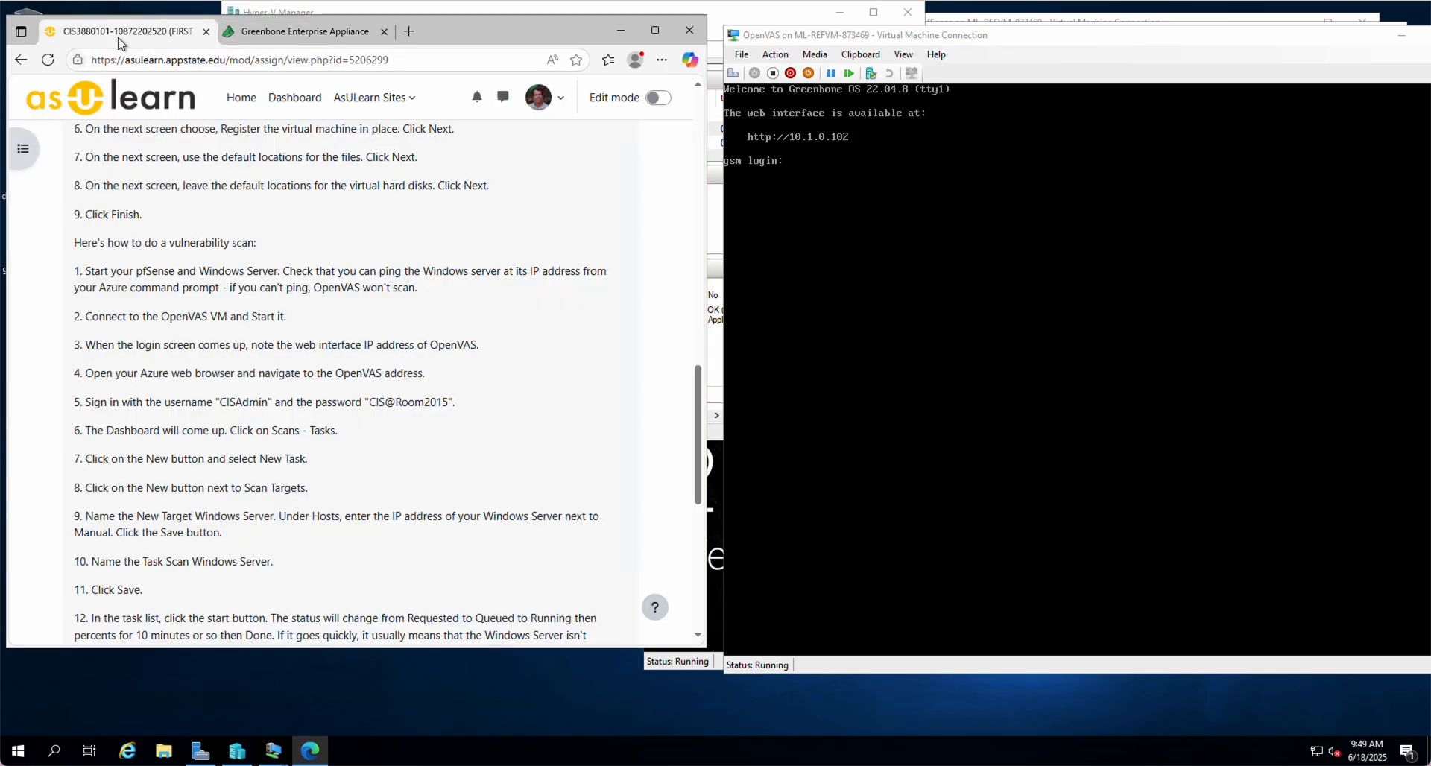
{"action": "left_click", "coordinate": [289, 33]}
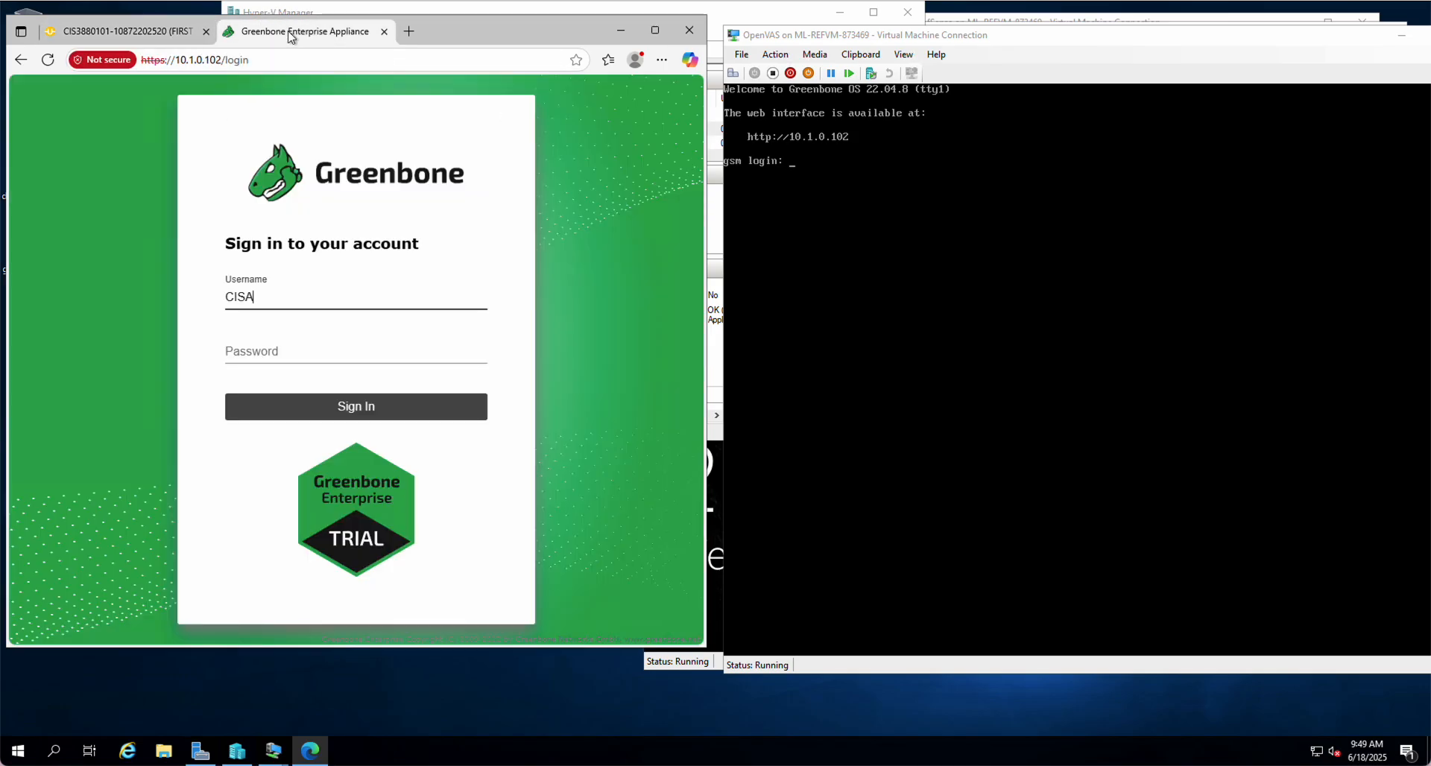
Fill in the admin password from the instructions and sign in
{"action": "key", "text": "Tab"}
{"action": "type", "text": "P"}
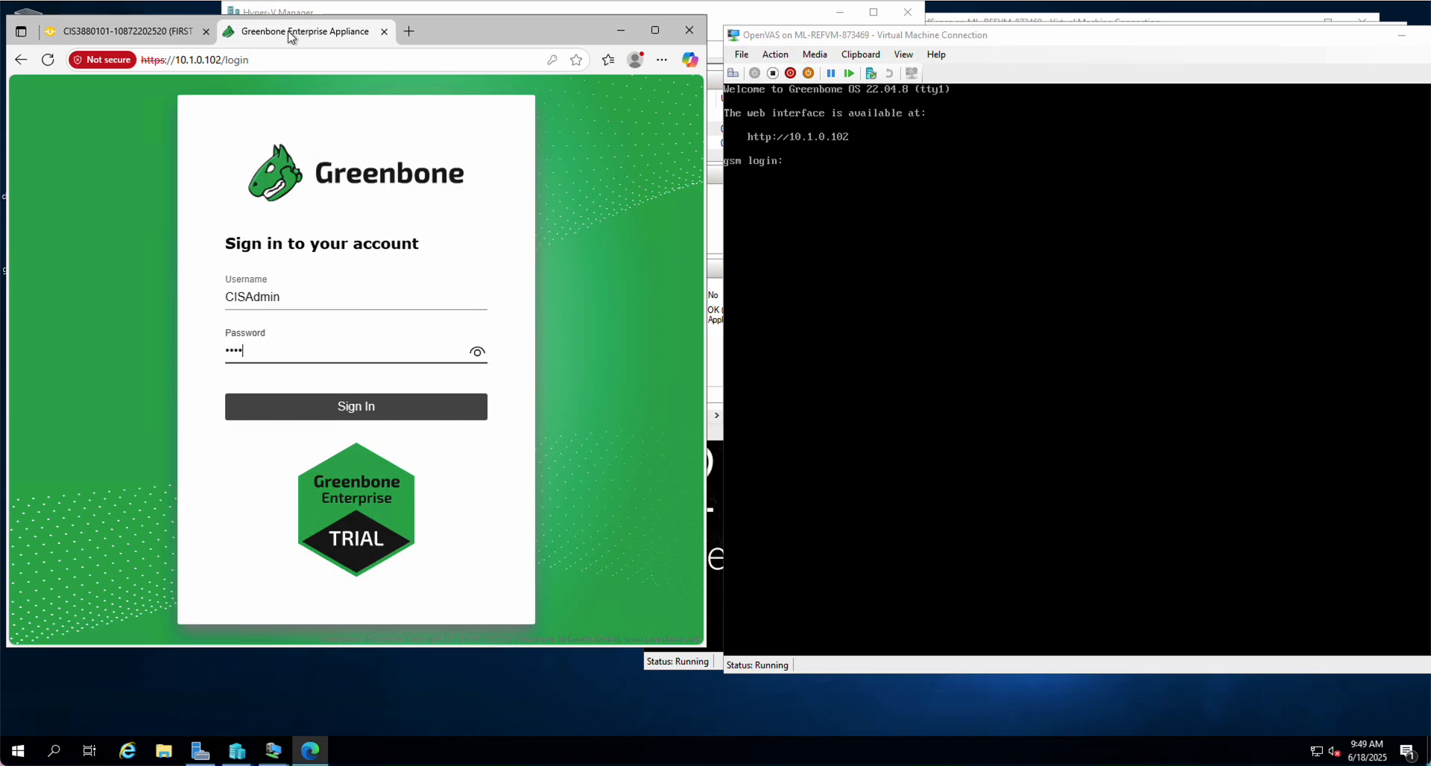
{"action": "left_click", "coordinate": [180, 34]}
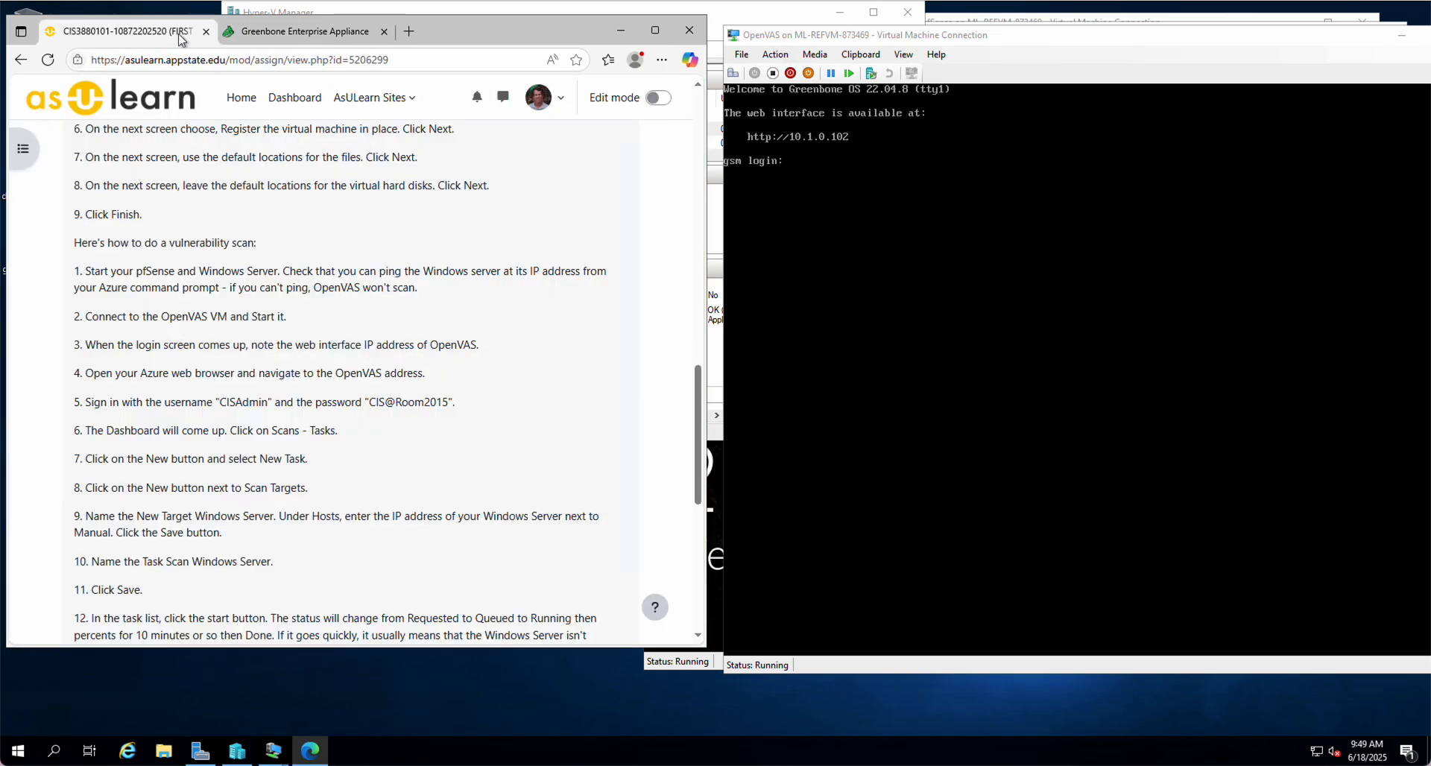
{"action": "left_click", "coordinate": [317, 33]}
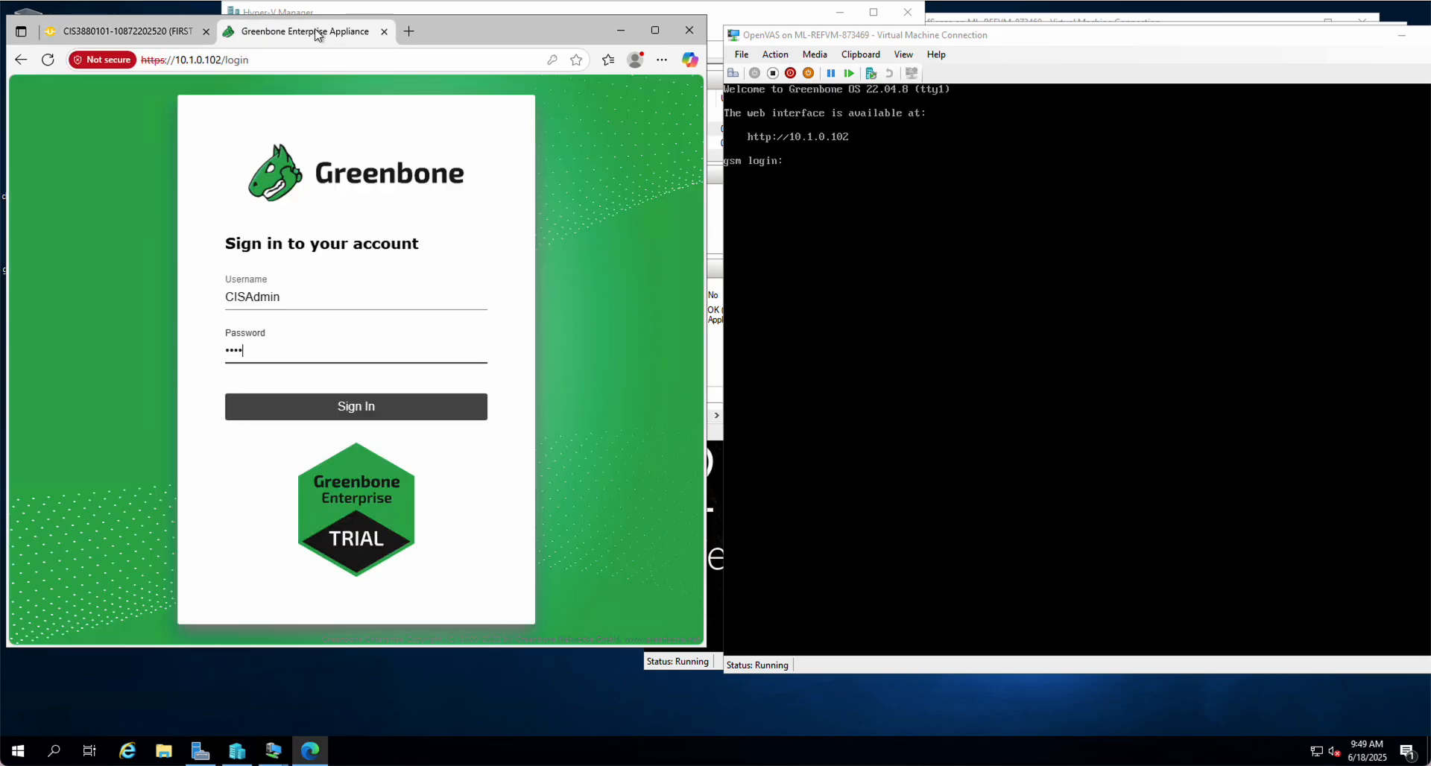
{"action": "type", "text": "********"}
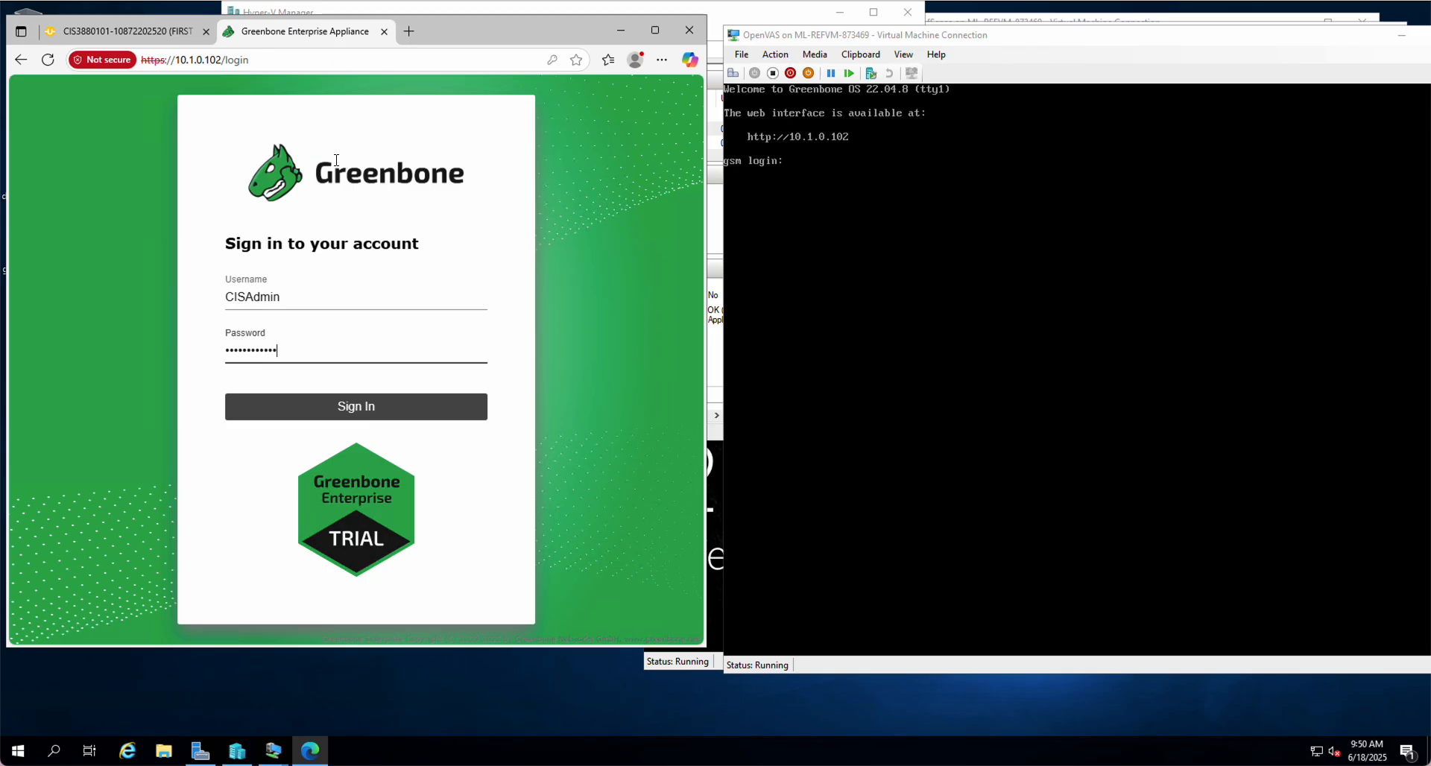
{"action": "left_click", "coordinate": [365, 415]}
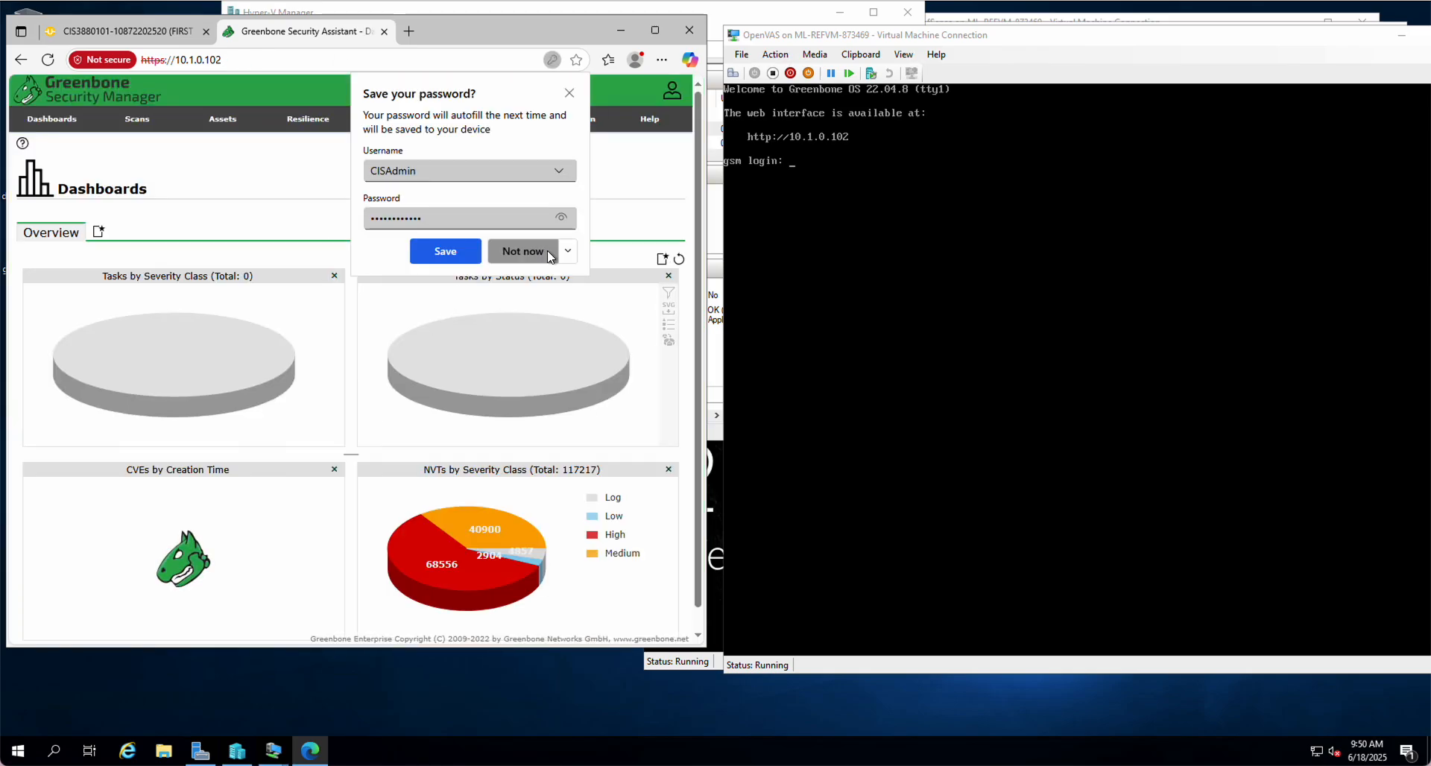
Choose 'Never save for this site' at the password prompt and go to Scans > Tasks
{"action": "left_click", "coordinate": [566, 256]}
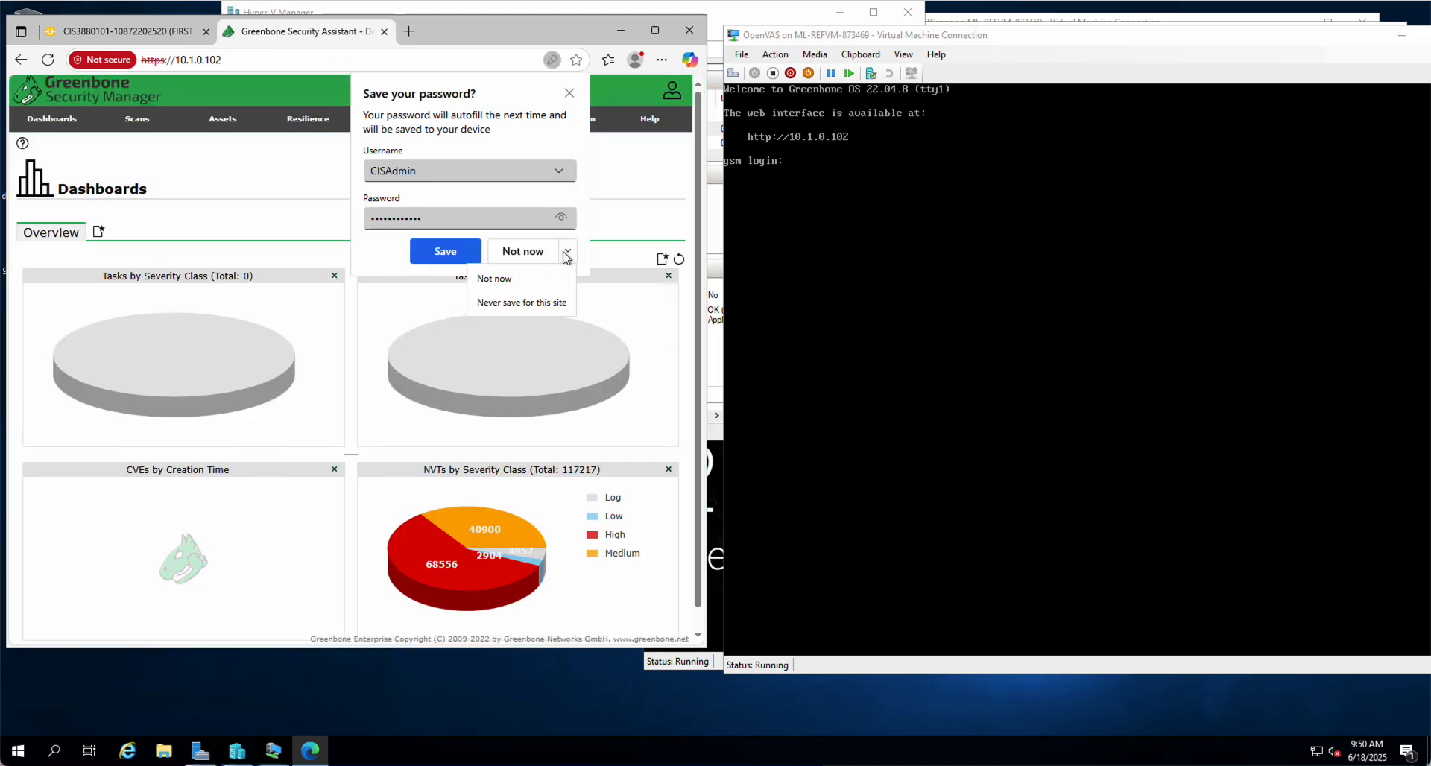
{"action": "left_click", "coordinate": [521, 307]}
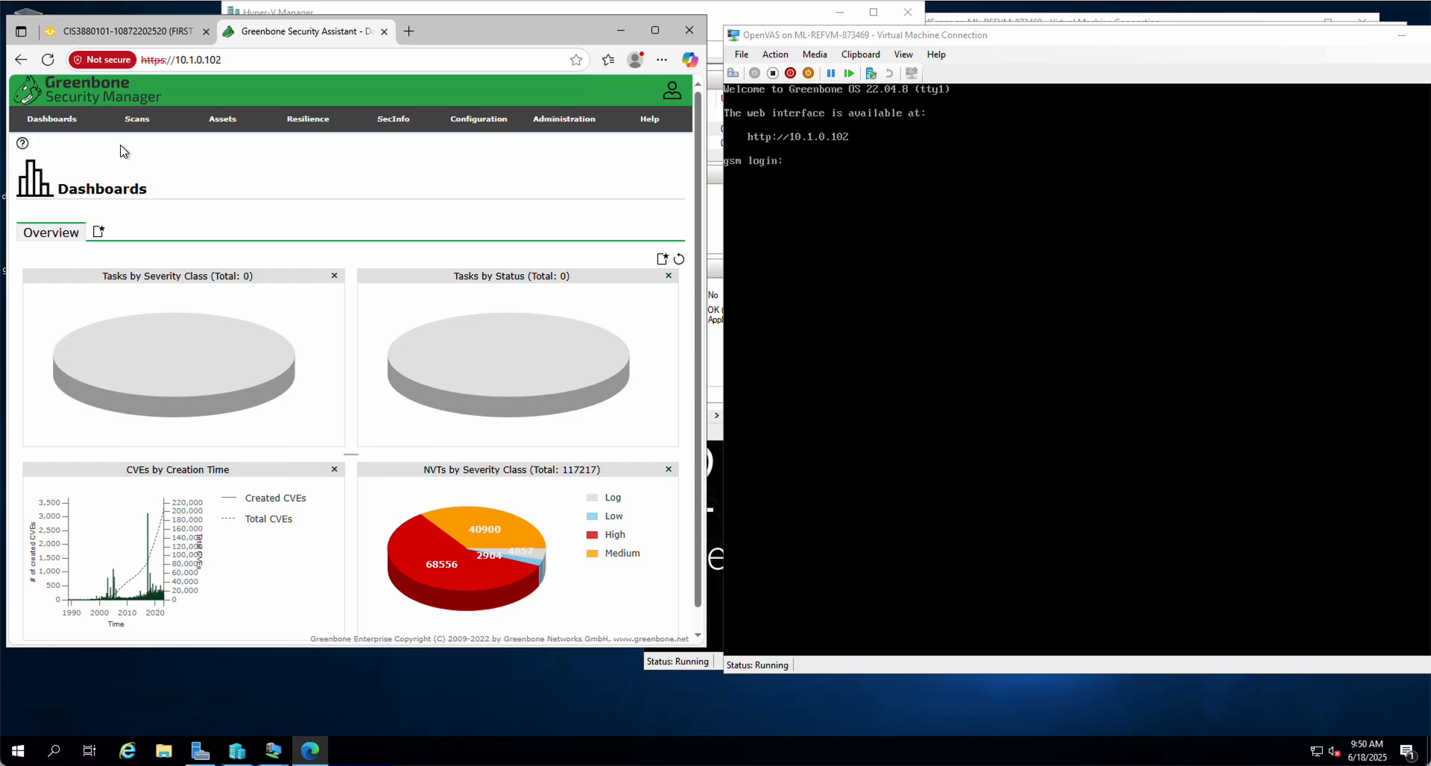
{"action": "mouse_move", "coordinate": [143, 129]}
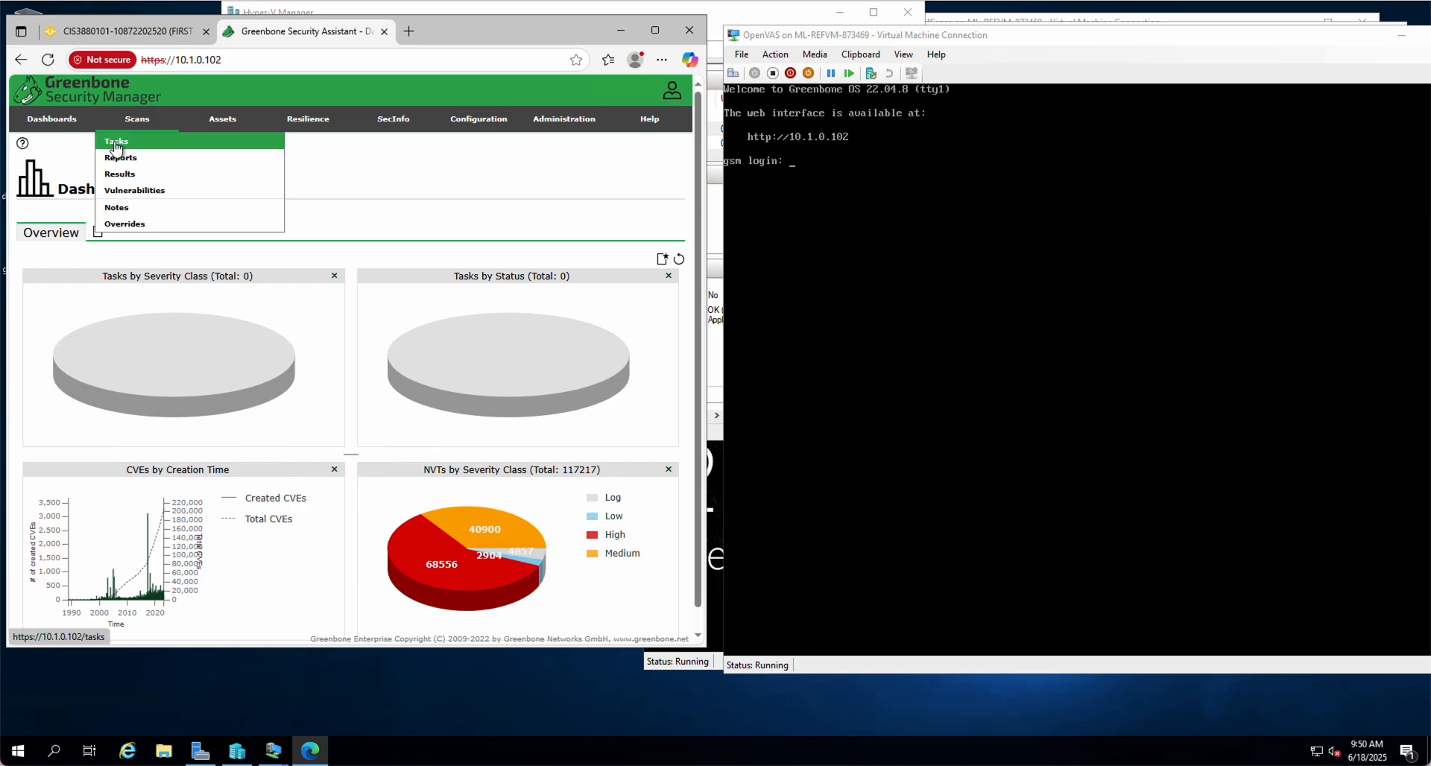
{"action": "left_click", "coordinate": [115, 141]}
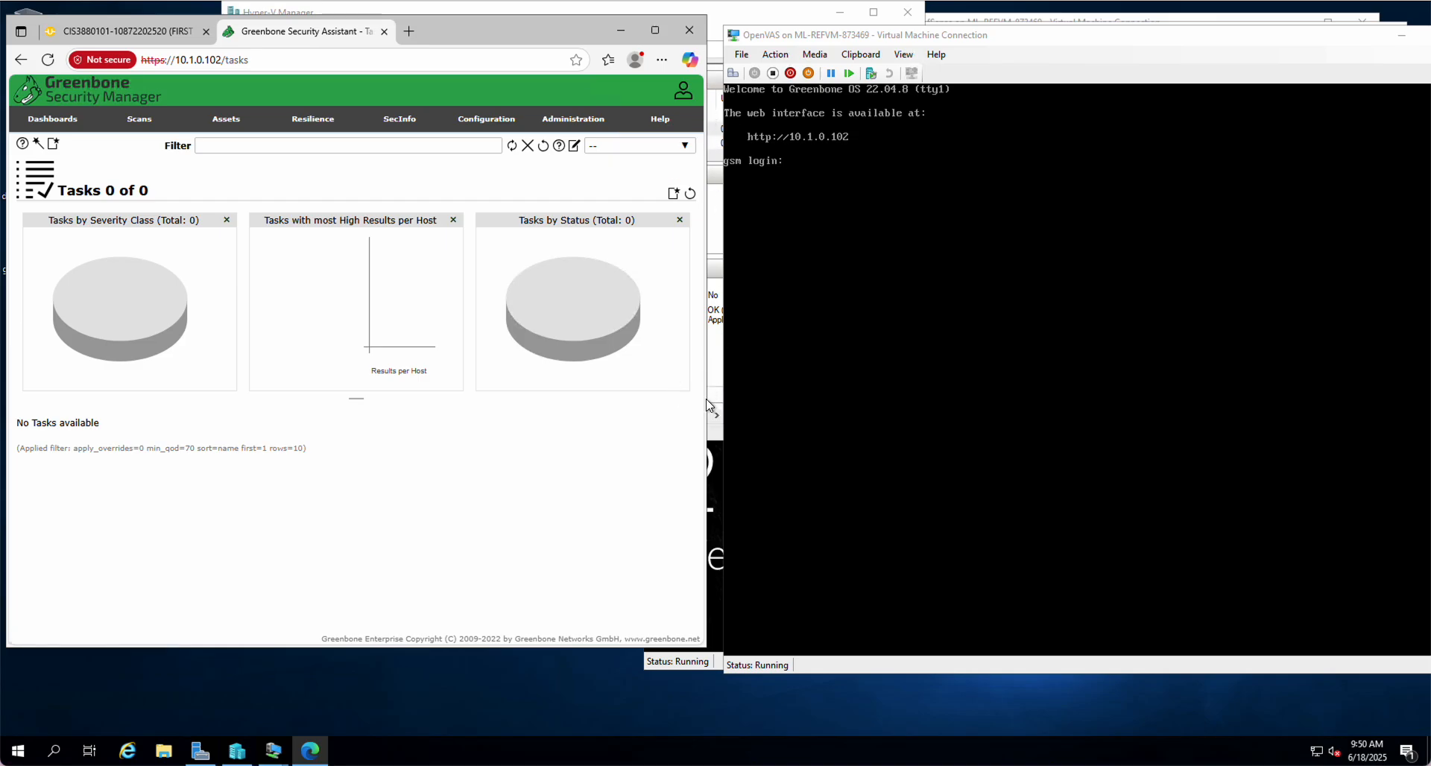
Enlarge the Edge window wider and taller over the VM console
{"action": "left_click_drag", "start_coordinate": [707, 399], "coordinate": [1255, 369]}
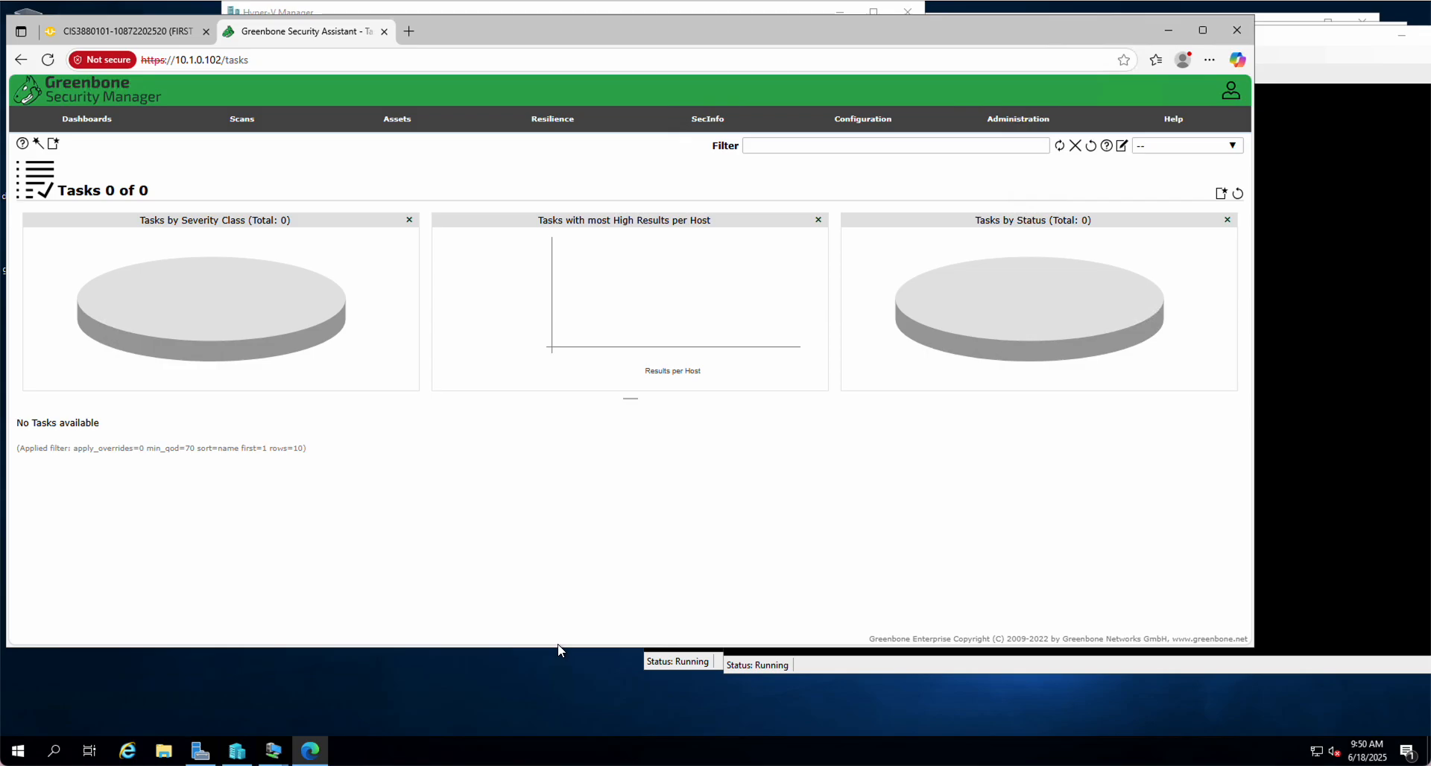
{"action": "left_click_drag", "start_coordinate": [557, 647], "coordinate": [556, 731]}
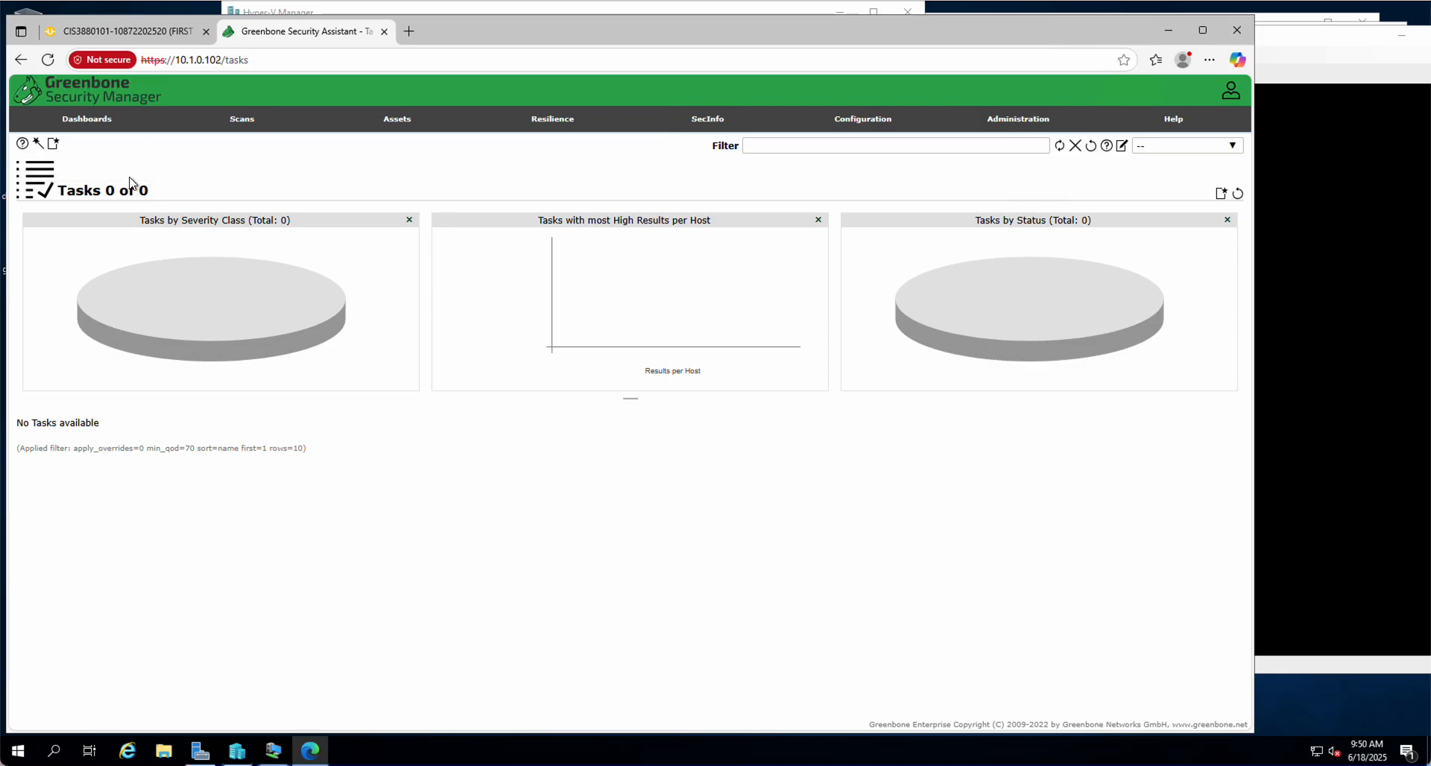
{"action": "mouse_move", "coordinate": [54, 145]}
Create a new task and replace its default name with 'Scan Windows Server'
{"action": "left_click", "coordinate": [71, 161]}
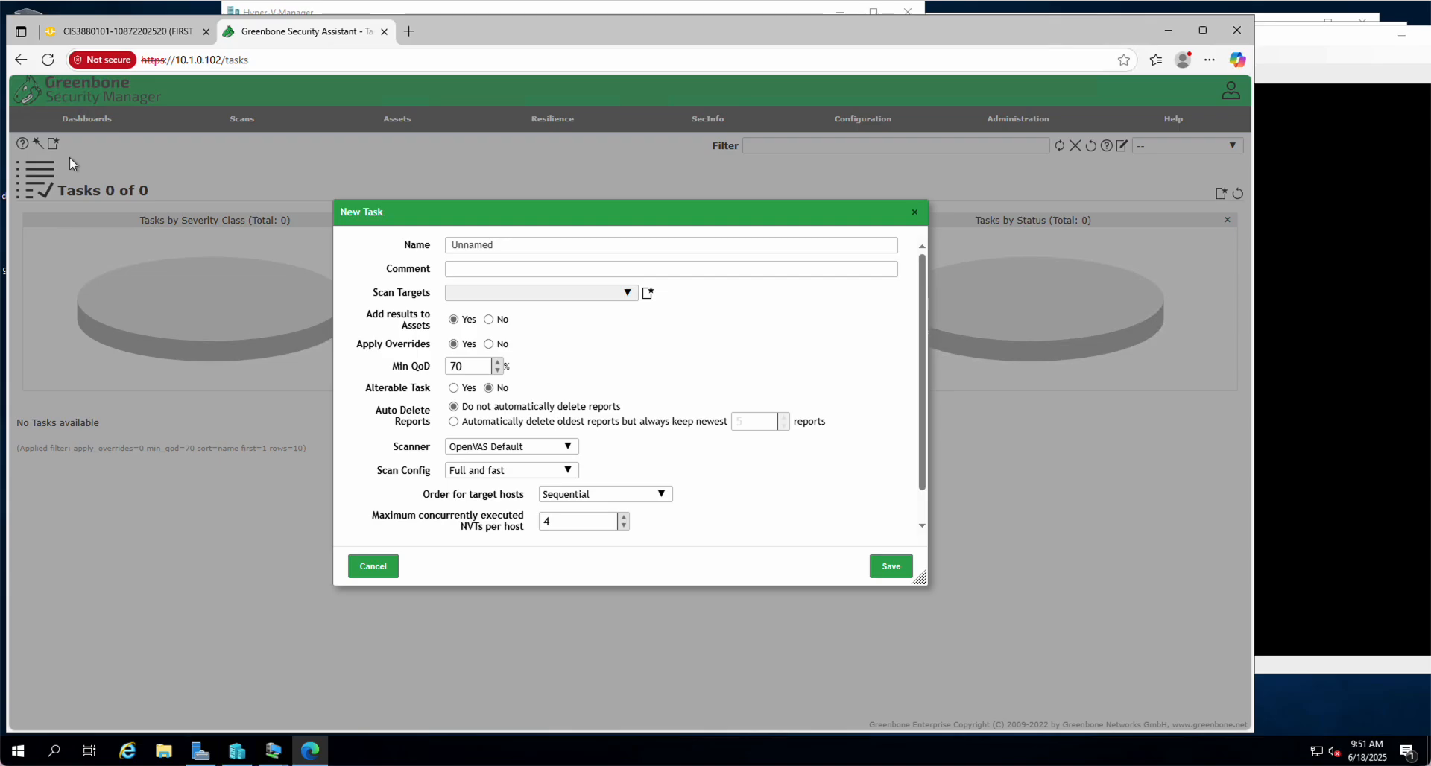
{"action": "left_click", "coordinate": [516, 244]}
{"action": "key", "text": "BackSpace"}
{"action": "key", "text": "BackSpace"}
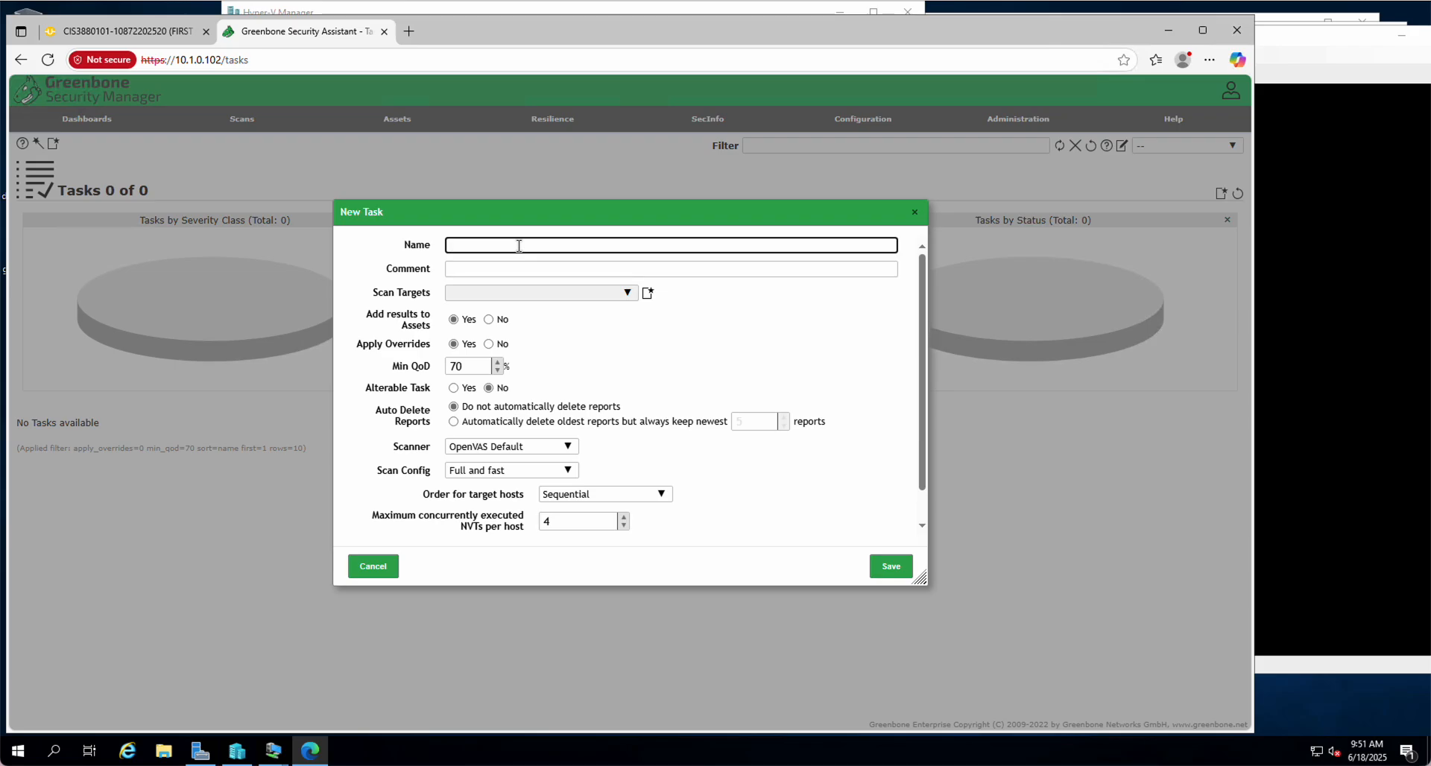
{"action": "type", "text": "Scan Windows Server"}
Add a new target named 'Windows Server' with manual host 192.168.1.2
{"action": "left_click", "coordinate": [648, 294]}
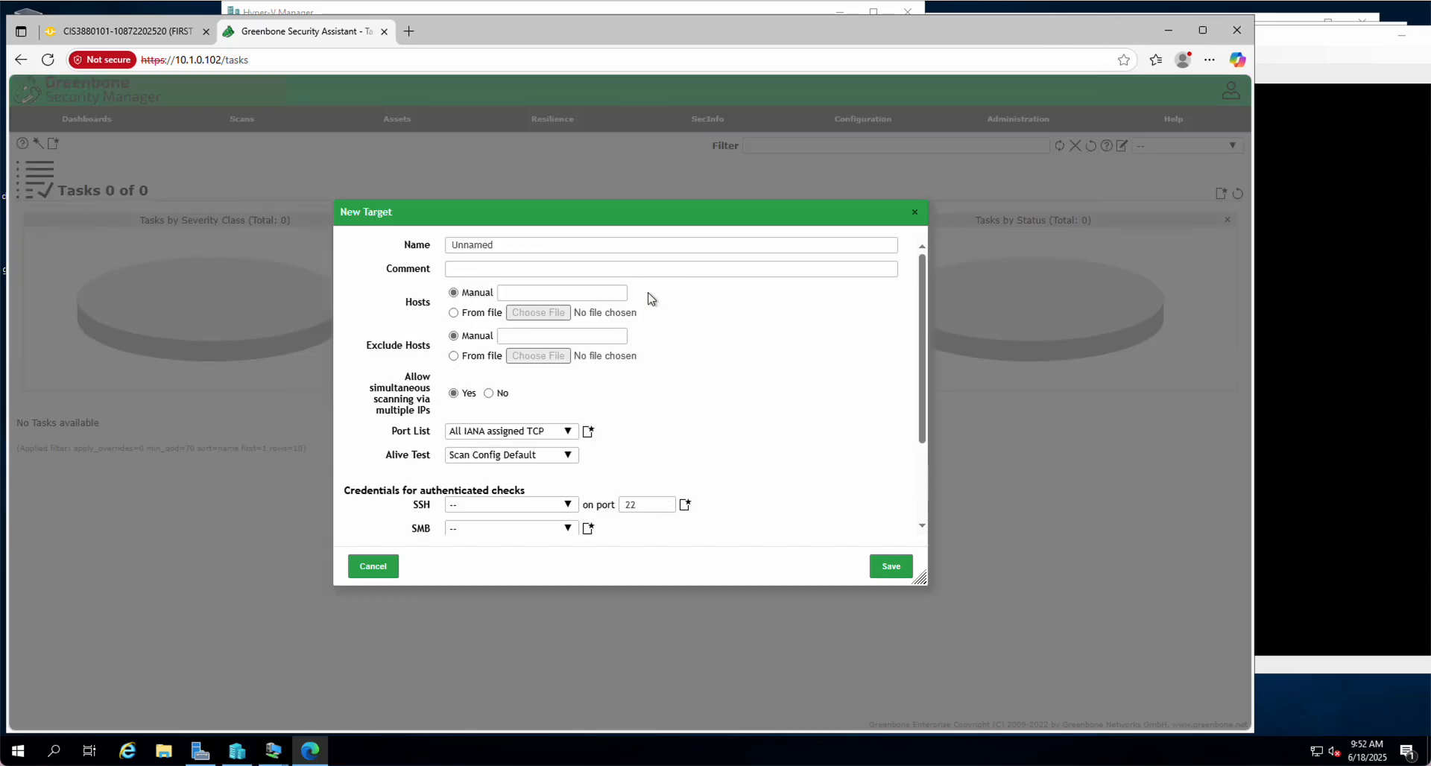
{"action": "left_click_drag", "start_coordinate": [501, 247], "coordinate": [387, 246]}
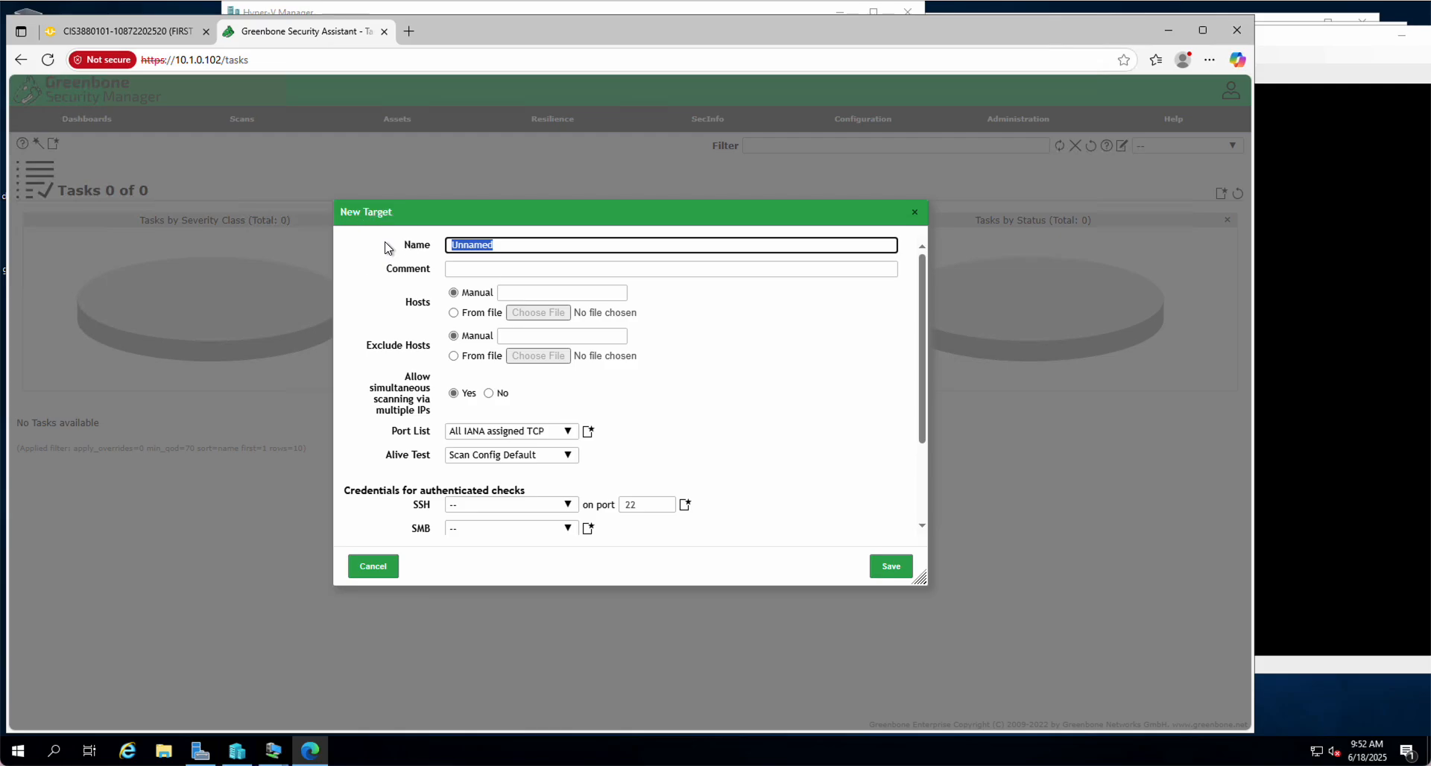
{"action": "type", "text": "Windows Server"}
{"action": "left_click", "coordinate": [506, 290]}
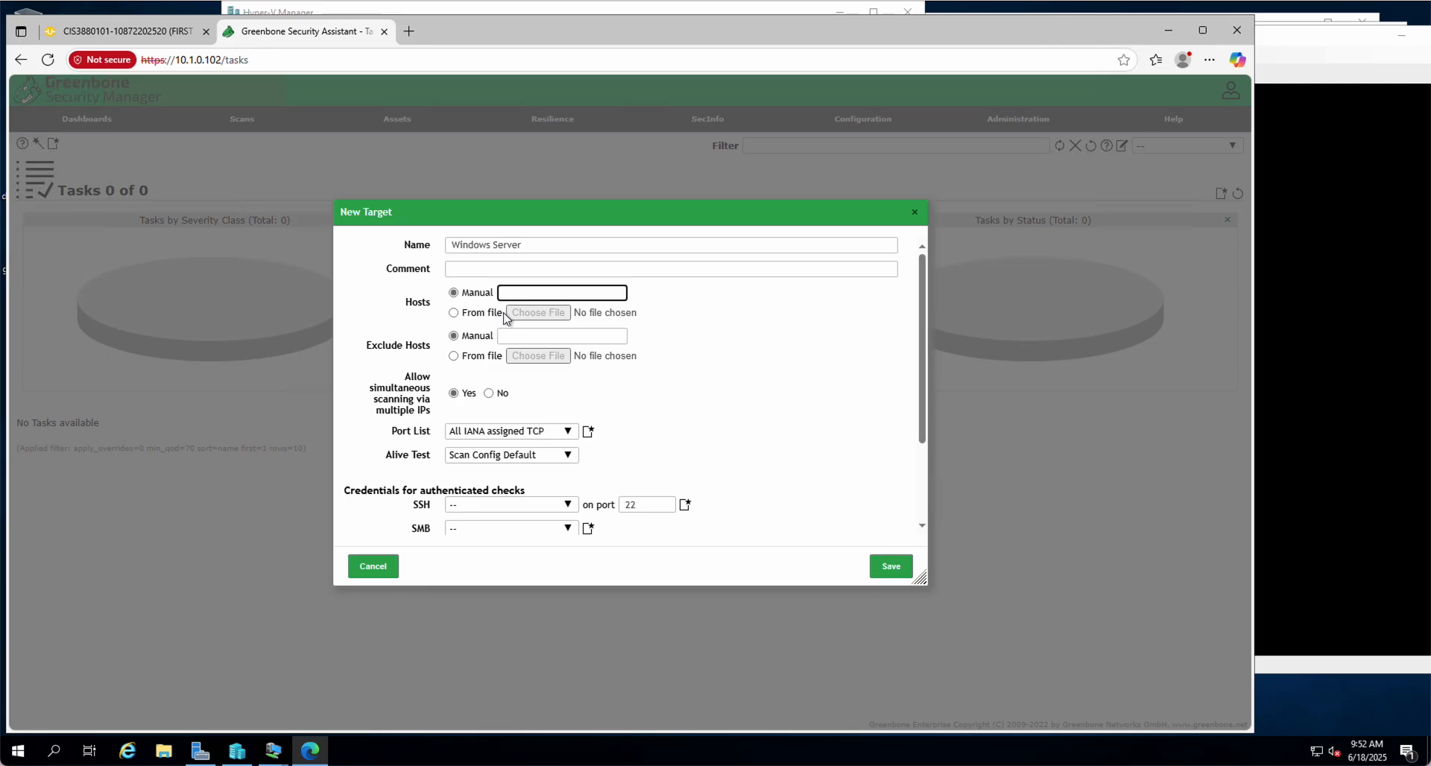
{"action": "type", "text": "92.168.1.2"}
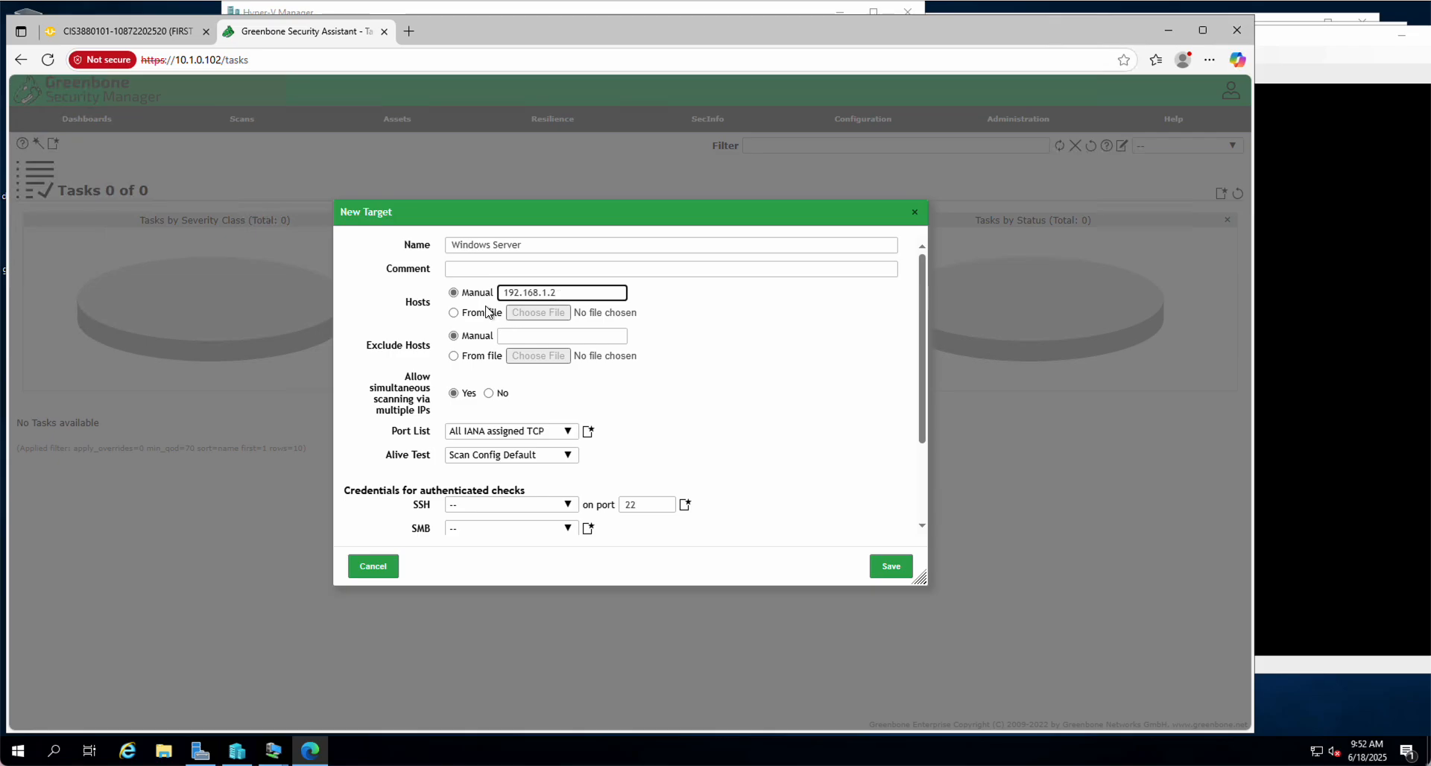
Reposition the OpenVAS and Recovered Server VM windows, then return to the target form
{"action": "left_click", "coordinate": [1302, 44]}
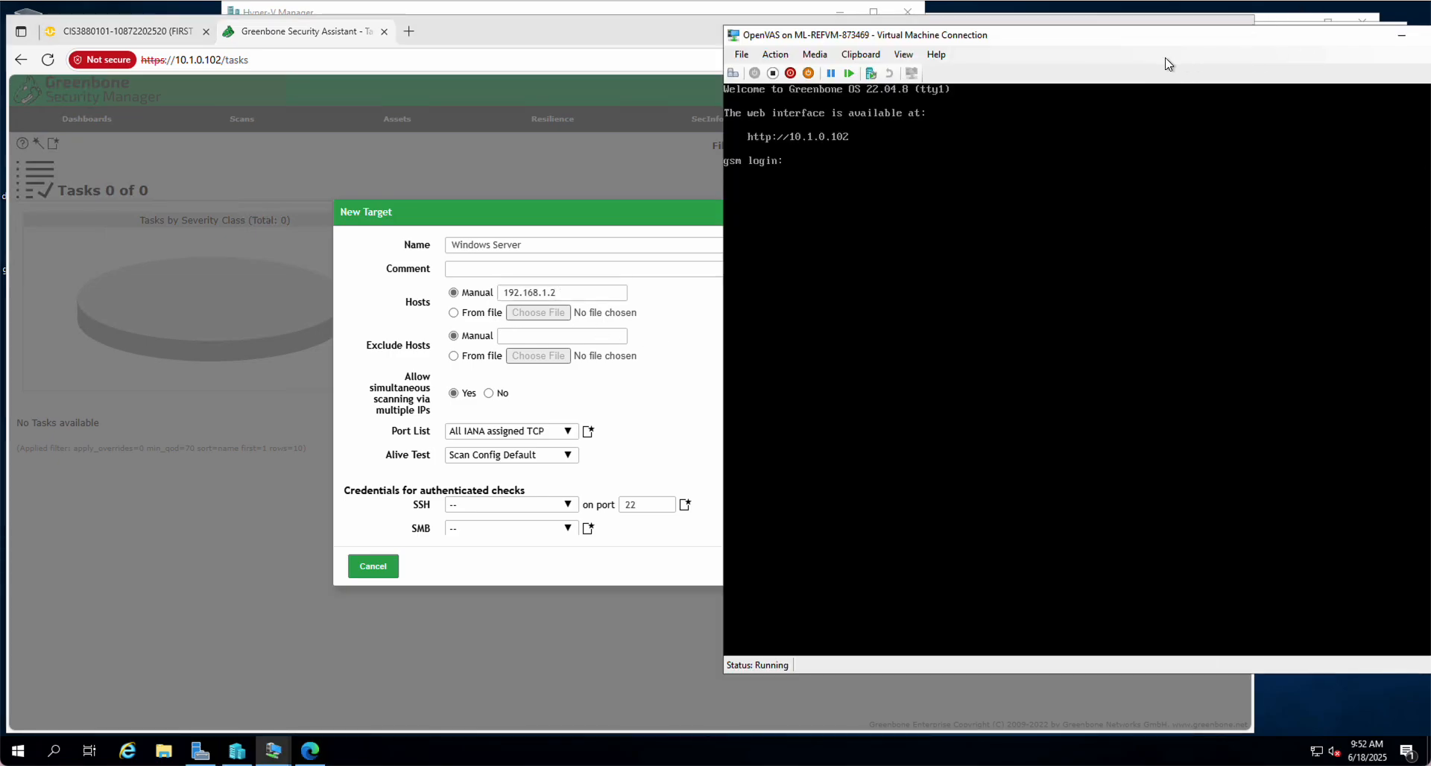
{"action": "left_click_drag", "start_coordinate": [1087, 32], "coordinate": [1124, 141]}
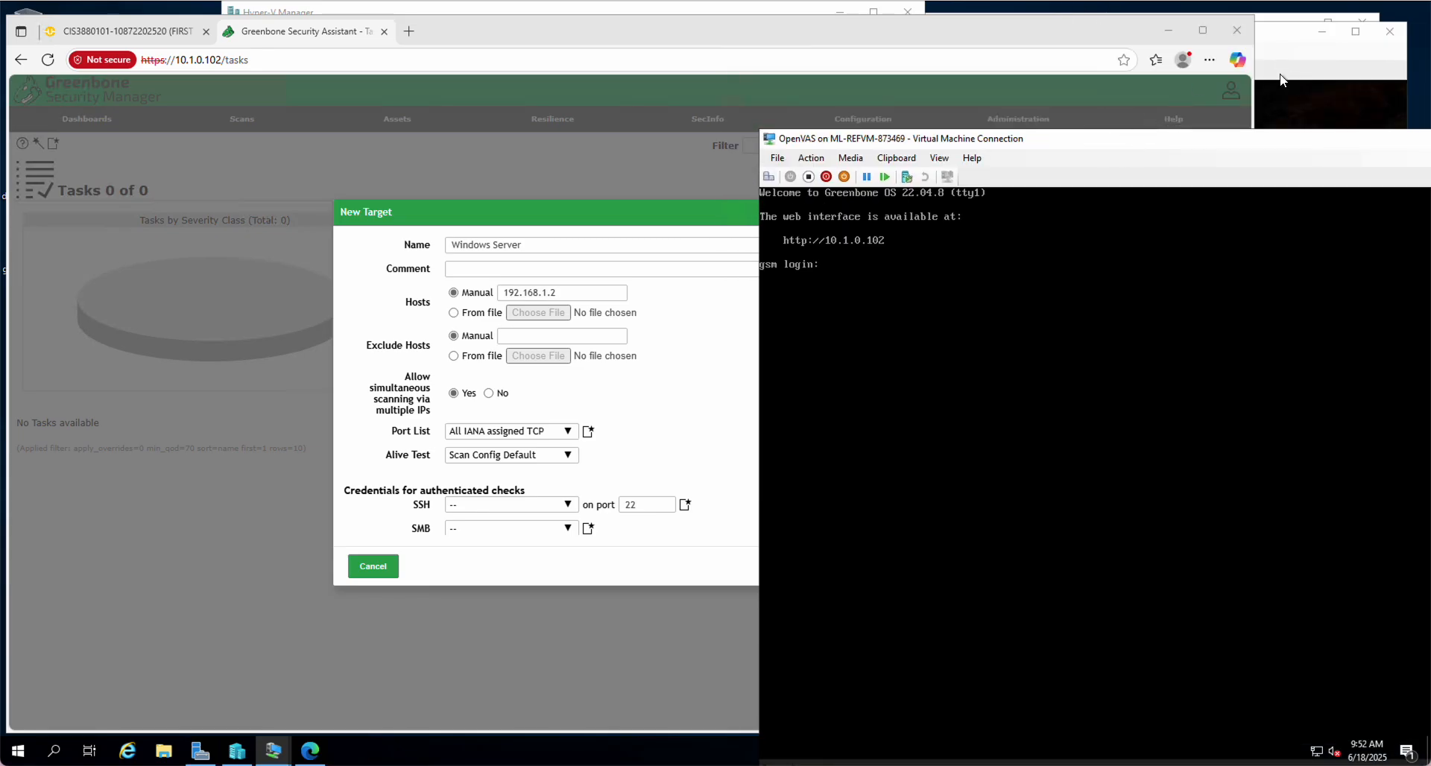
{"action": "left_click", "coordinate": [1314, 103]}
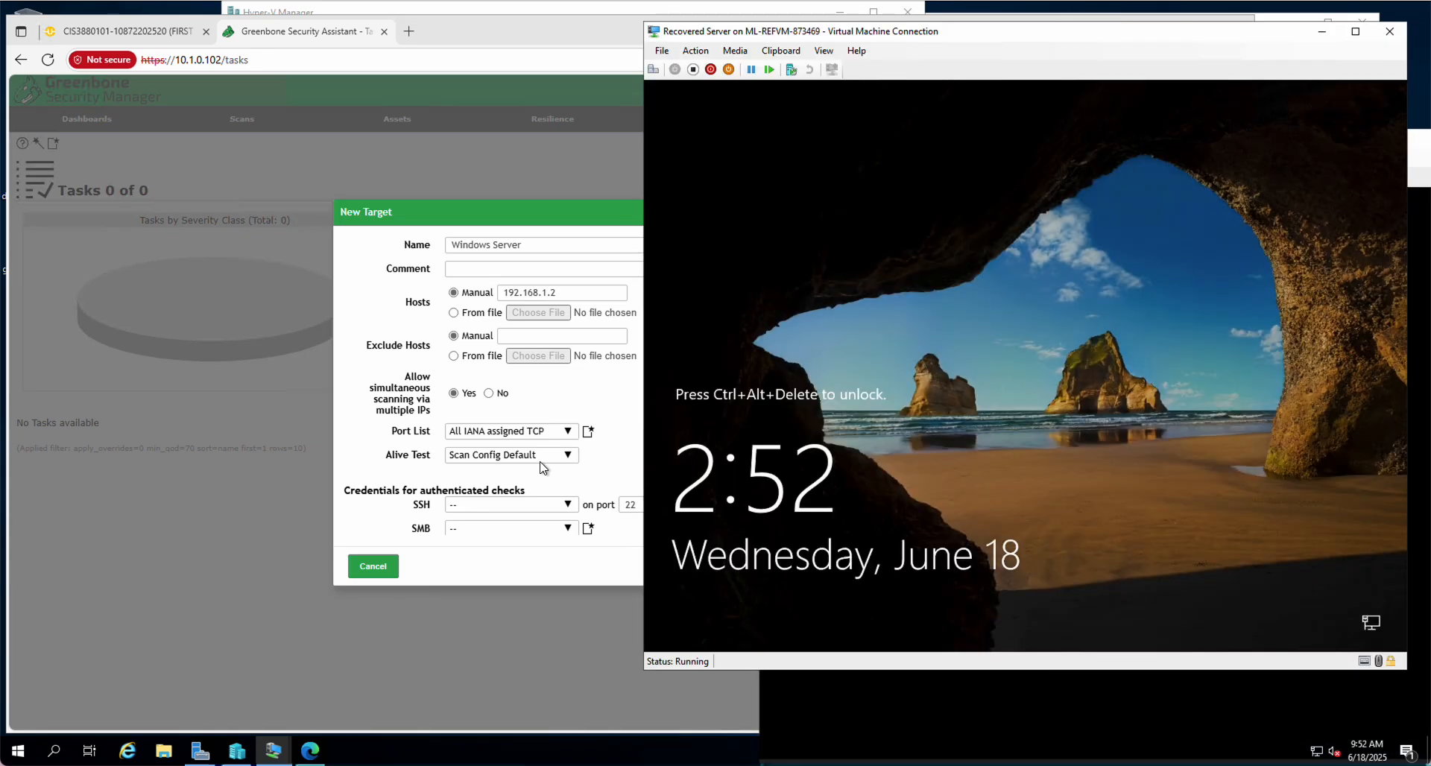
{"action": "left_click", "coordinate": [519, 572]}
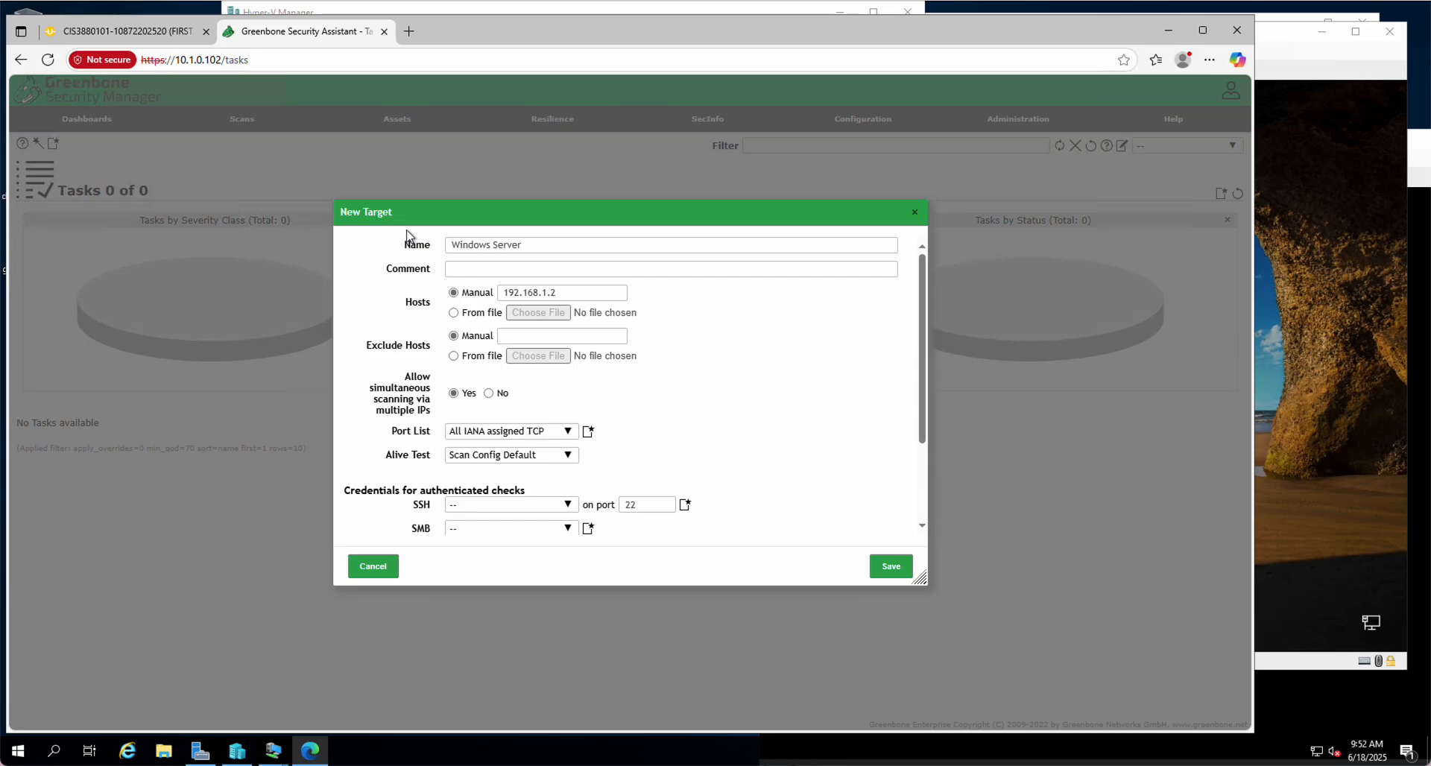
Save the Windows Server target, then save the Scan Windows Server task
{"action": "left_click", "coordinate": [888, 569]}
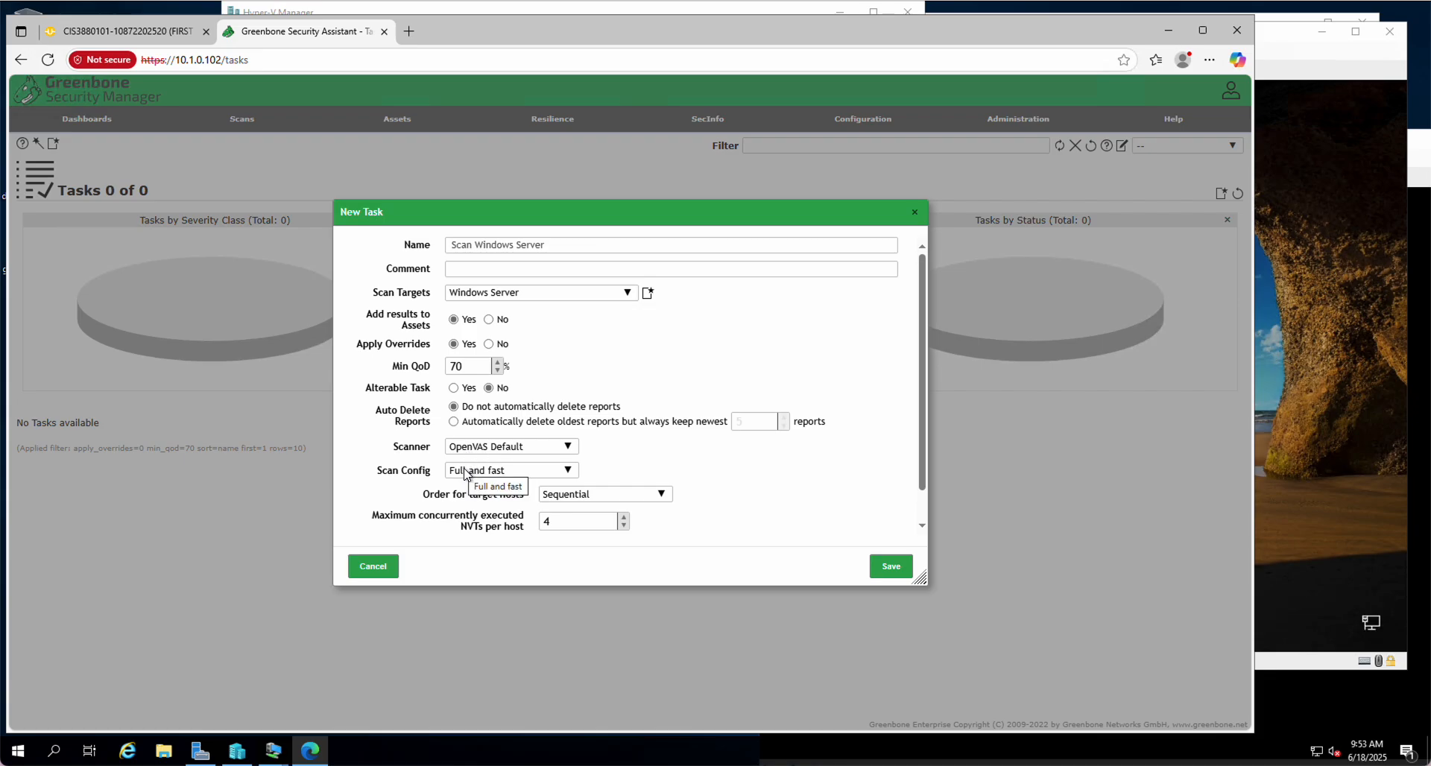
{"action": "left_click_drag", "start_coordinate": [921, 450], "coordinate": [895, 319]}
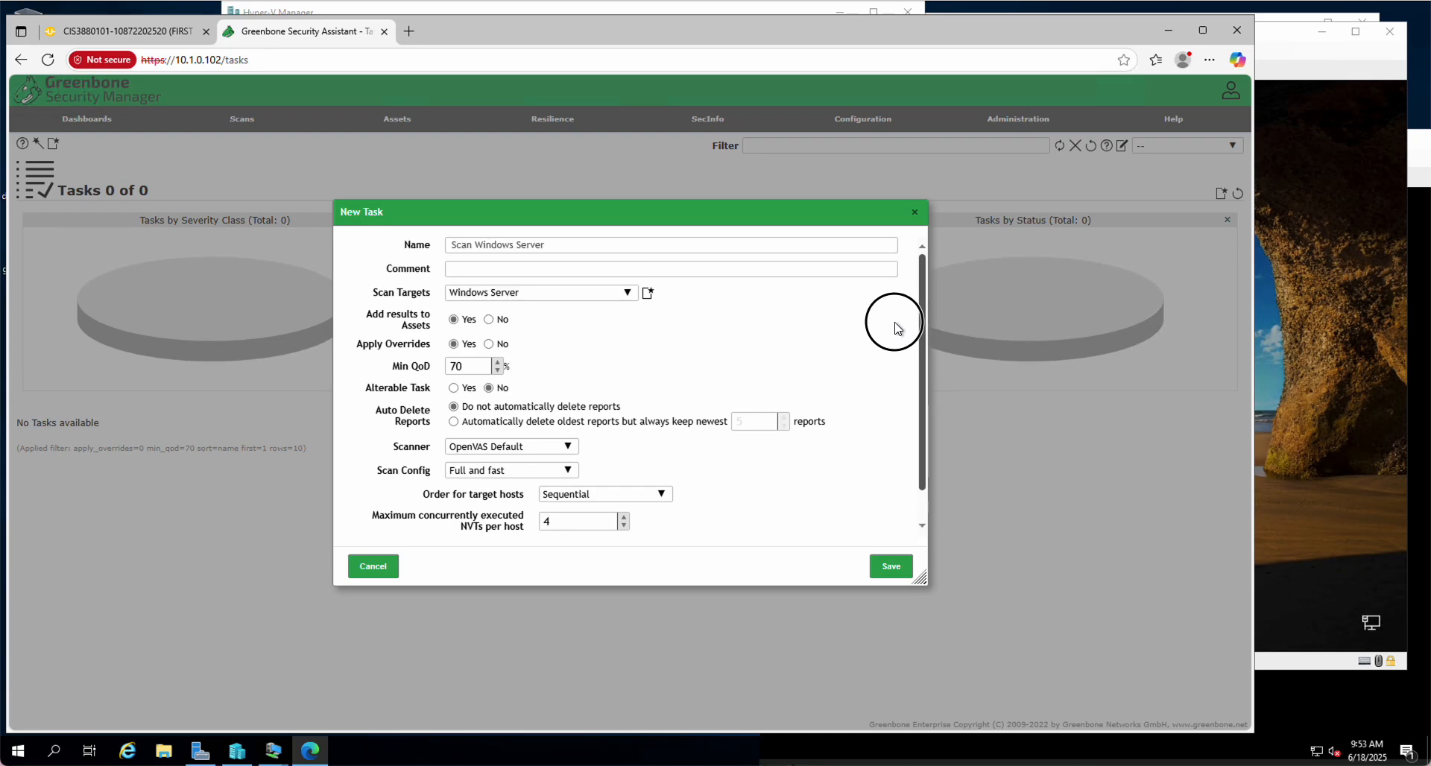
{"action": "left_click", "coordinate": [888, 569]}
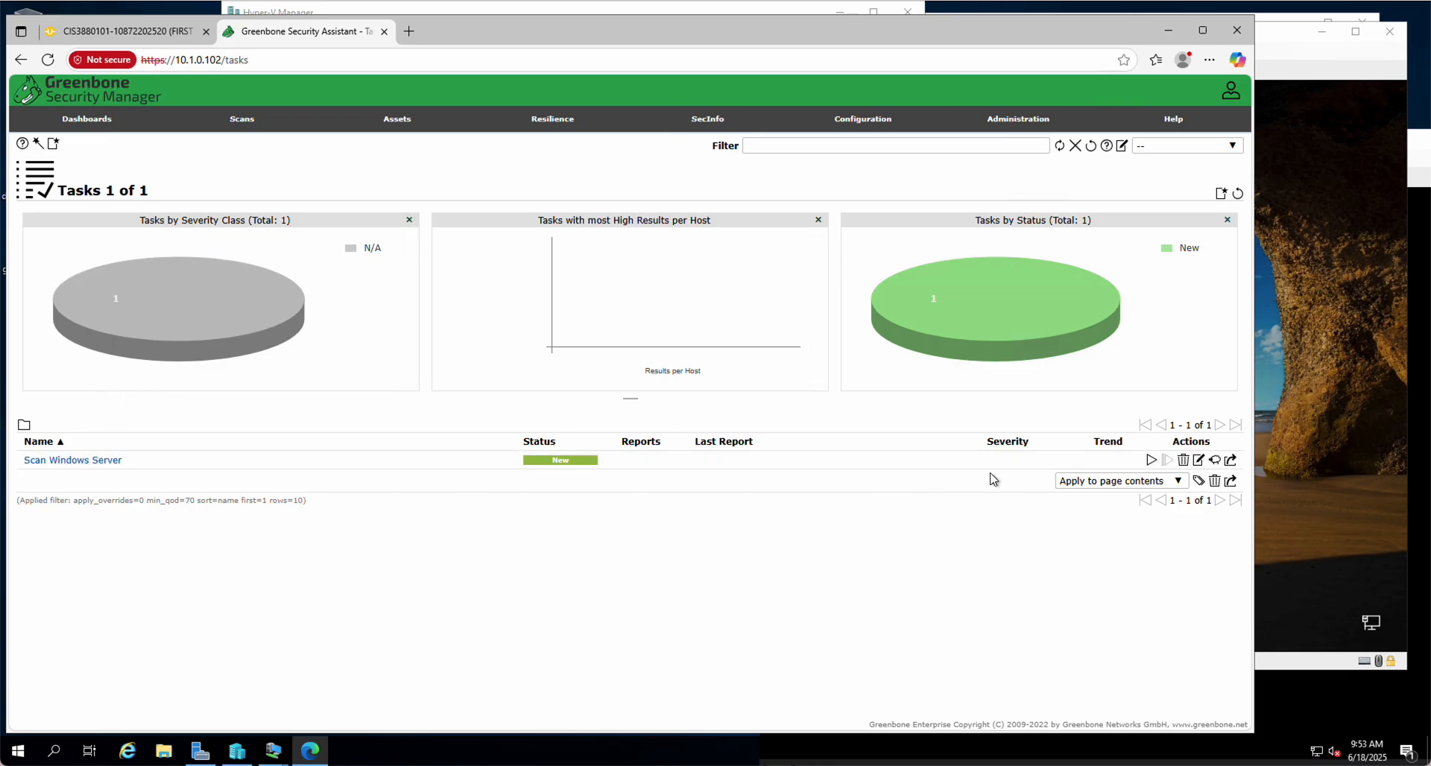
Start the Scan Windows Server task using the play icon in its Actions column
{"action": "left_click", "coordinate": [1152, 461]}
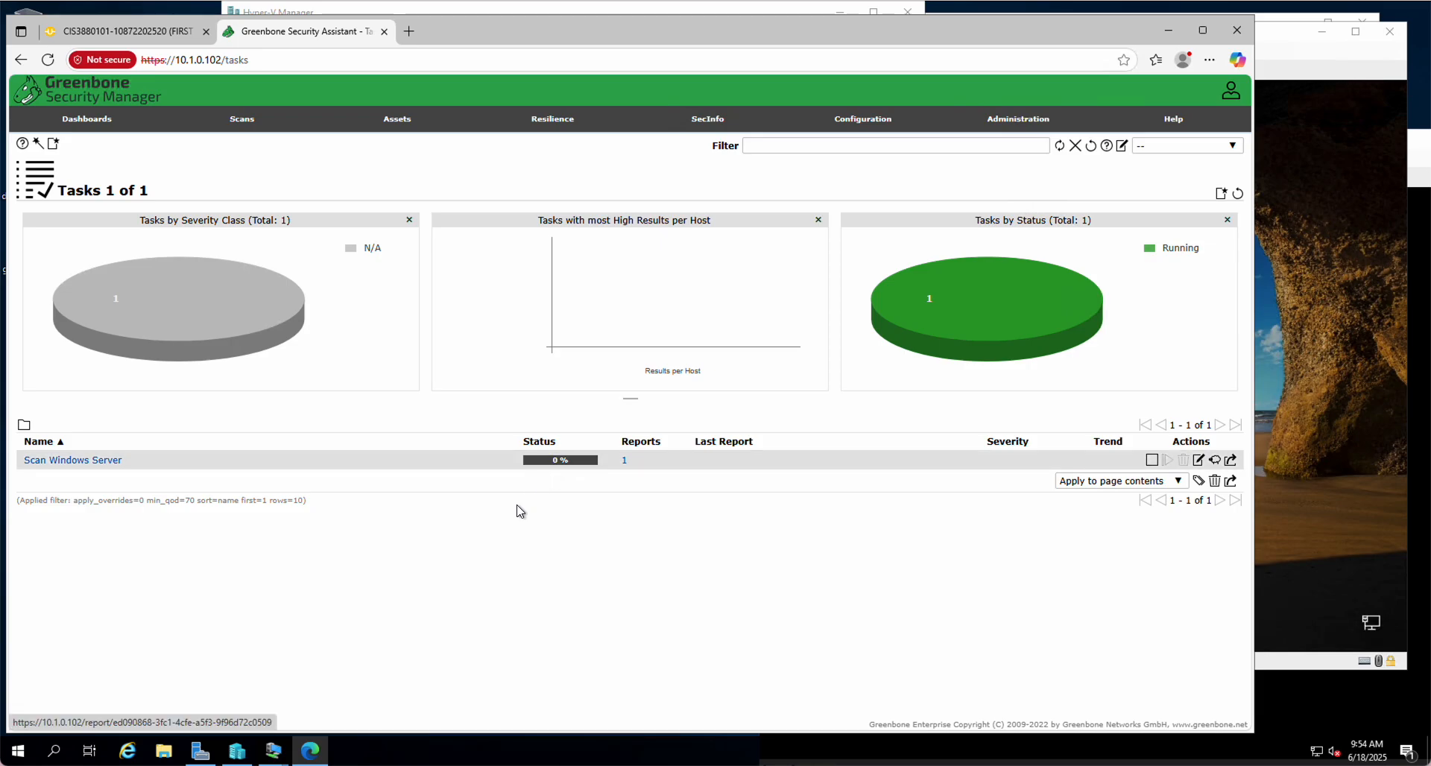
Ping 192.168.1.2 from Command Prompt, close it, and open a new Edge tab
{"action": "left_click", "coordinate": [54, 753]}
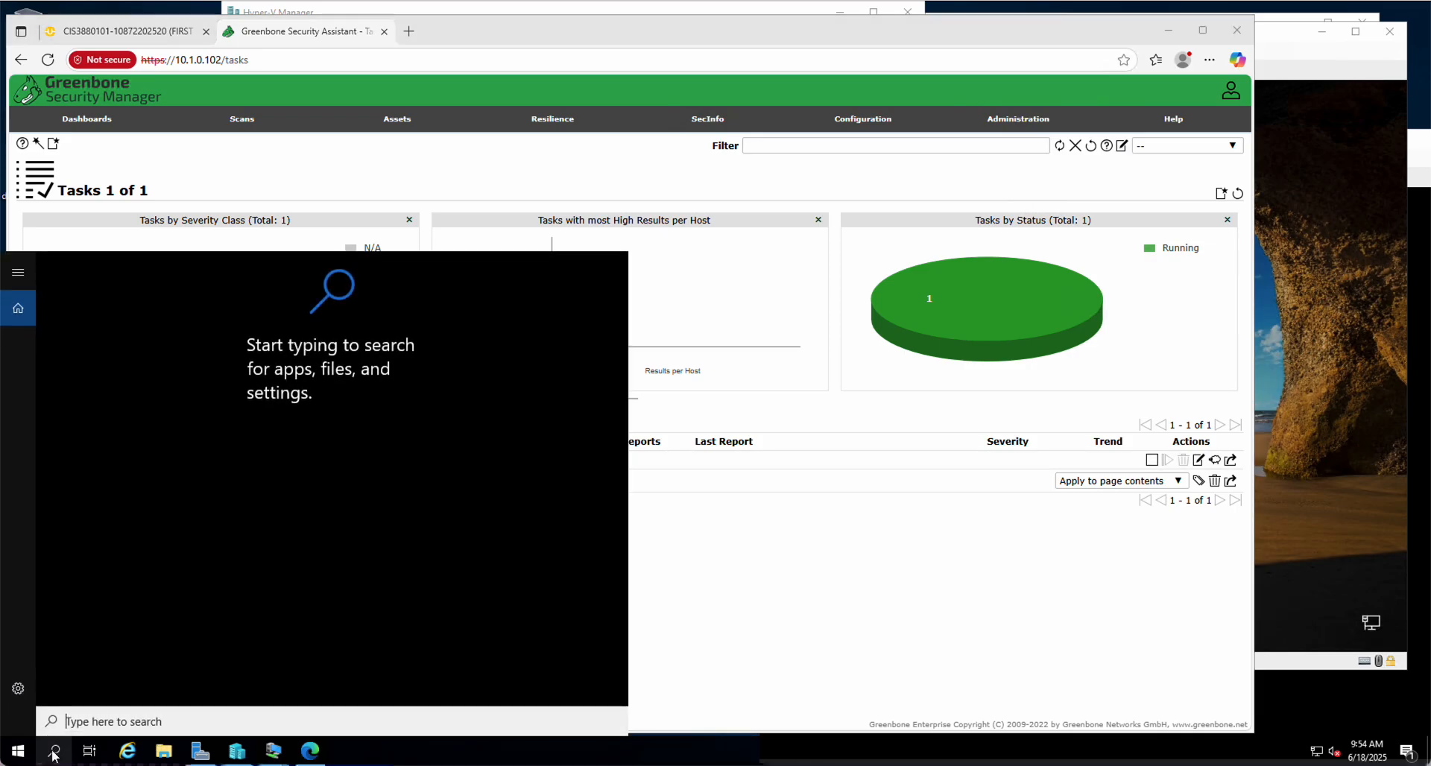
{"action": "type", "text": "cmd"}
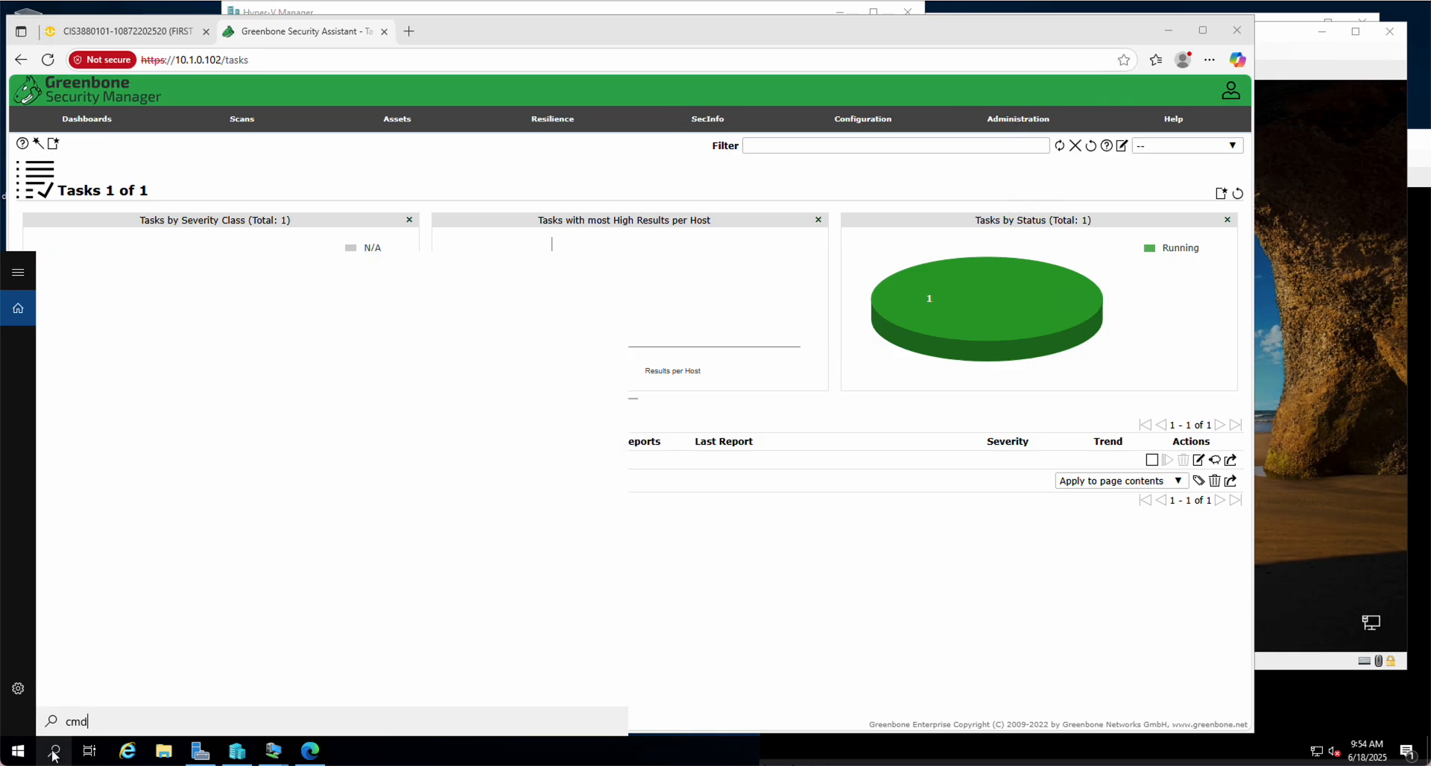
{"action": "key", "text": "Return"}
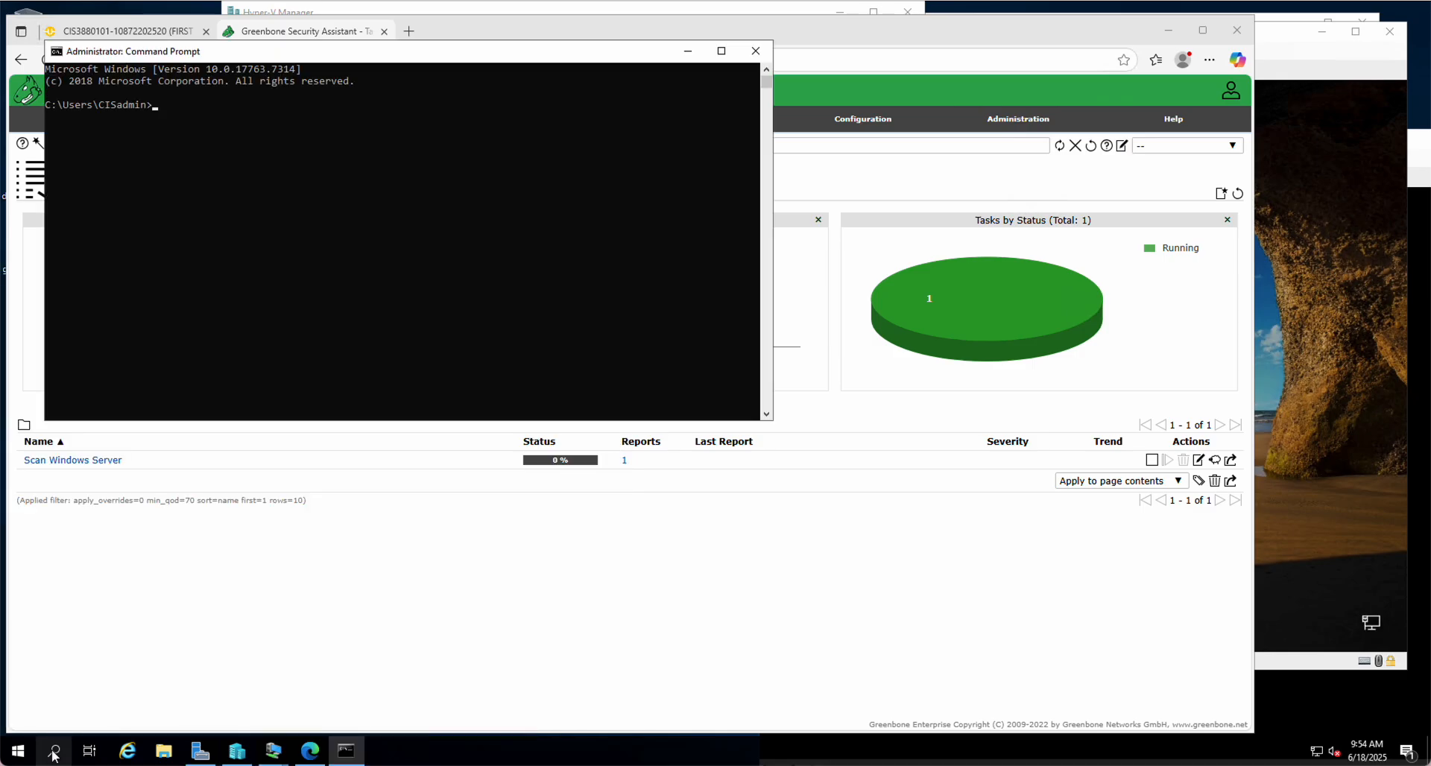
{"action": "type", "text": "ping 192.168.1.2"}
{"action": "key", "text": "Return"}
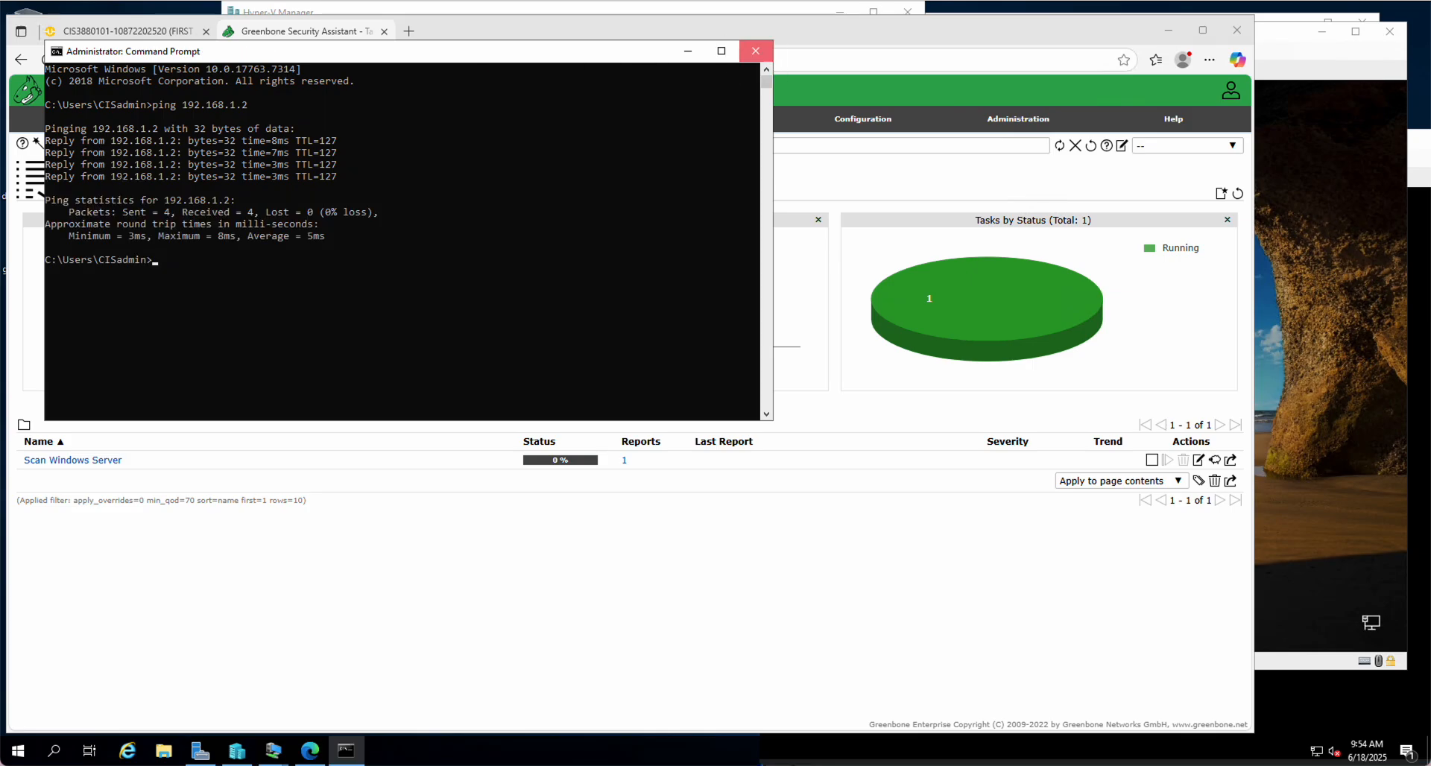
{"action": "left_click", "coordinate": [755, 51]}
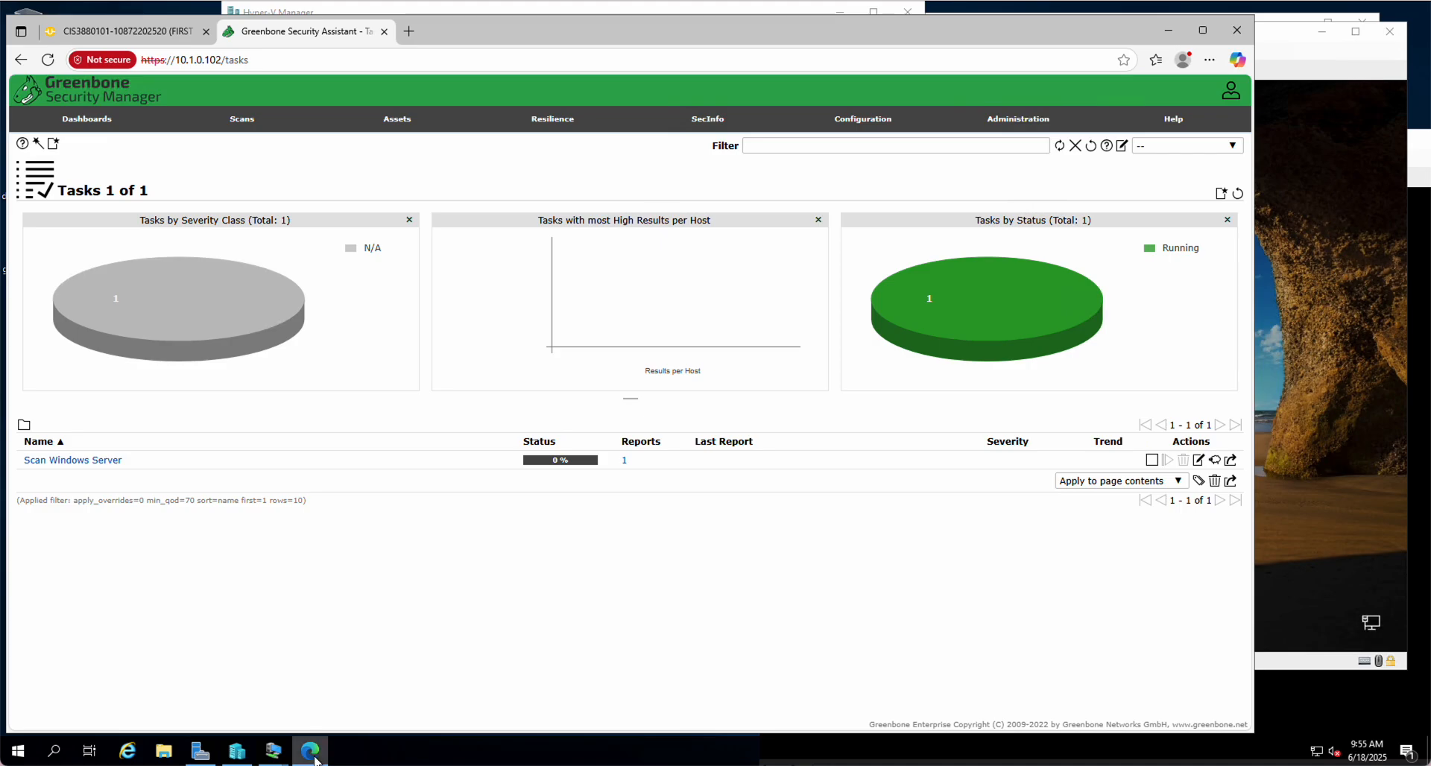
{"action": "left_click", "coordinate": [409, 32]}
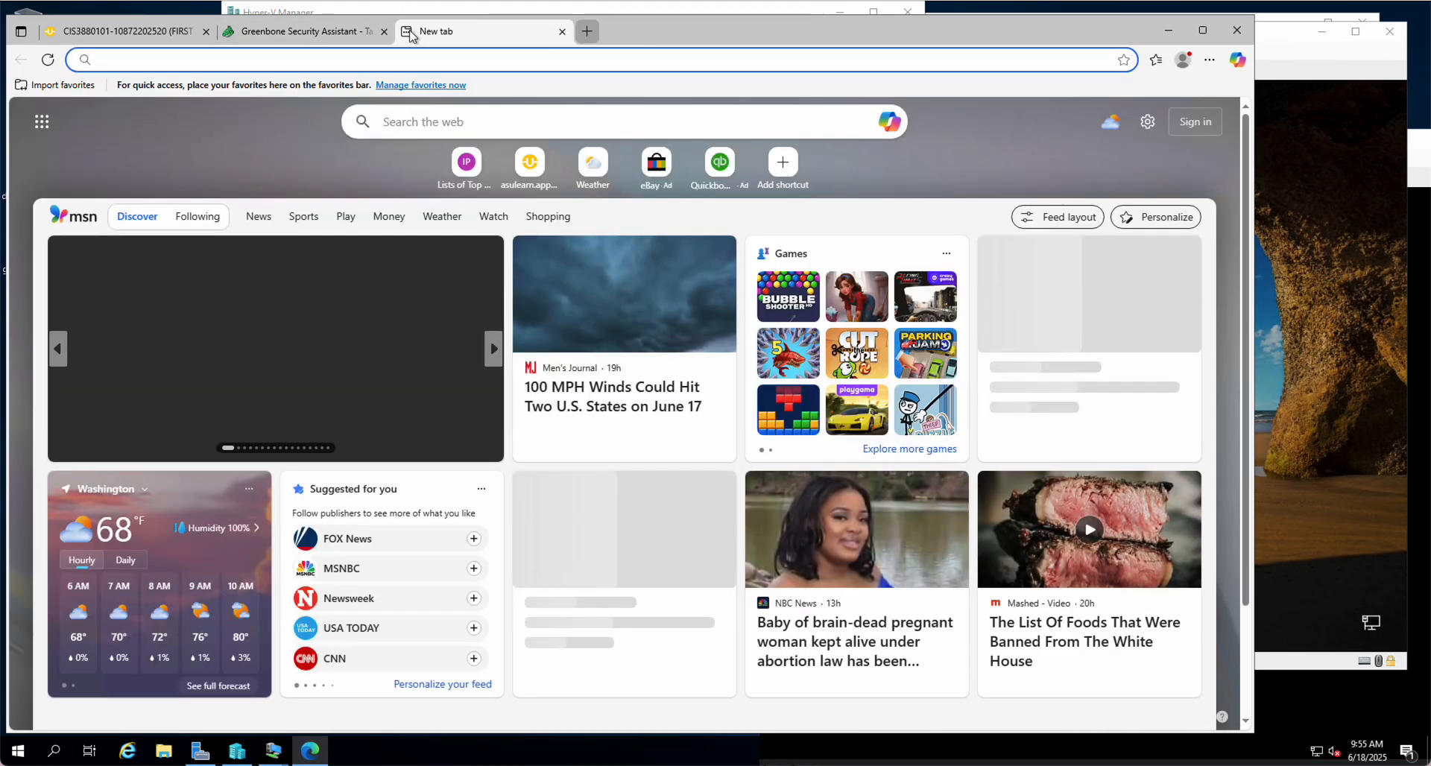
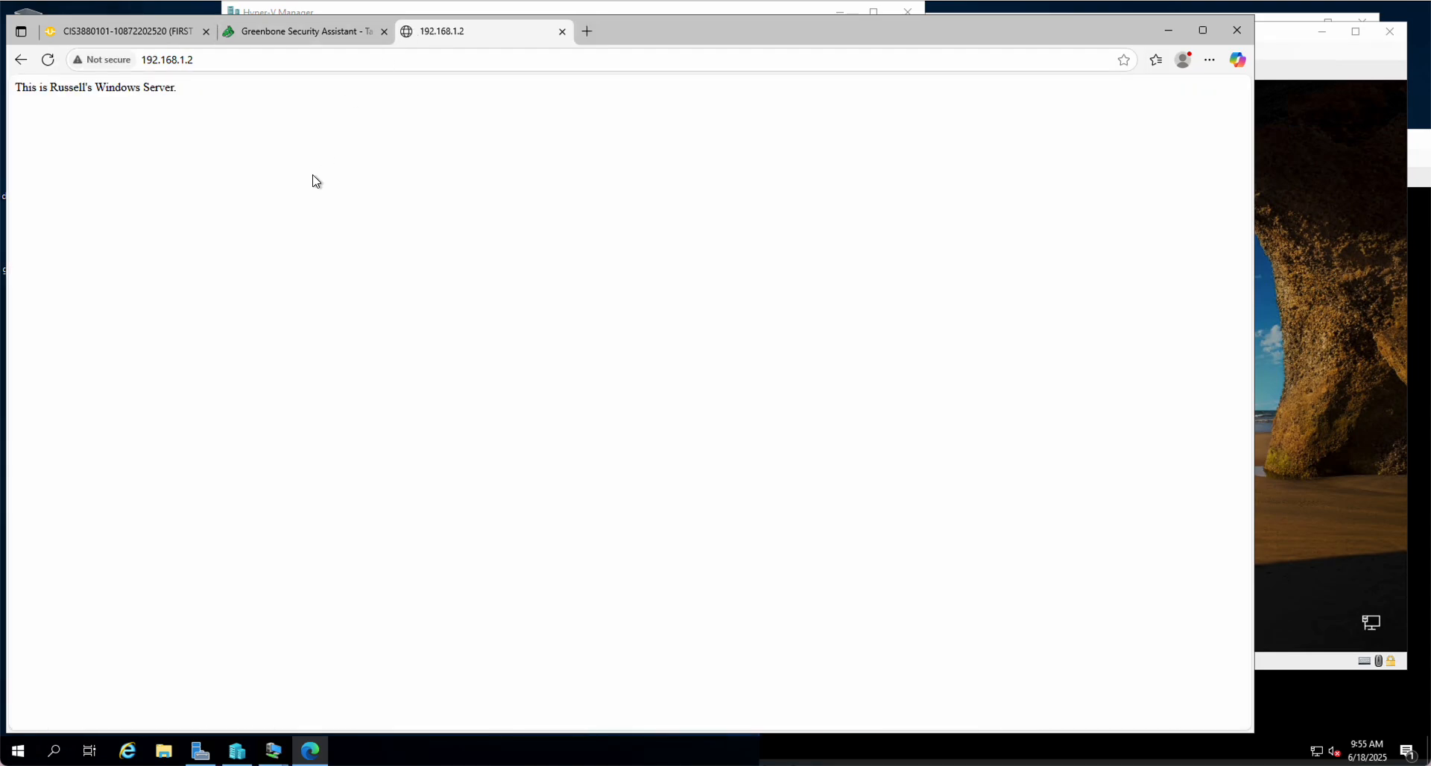
{"action": "left_click", "coordinate": [178, 61]}
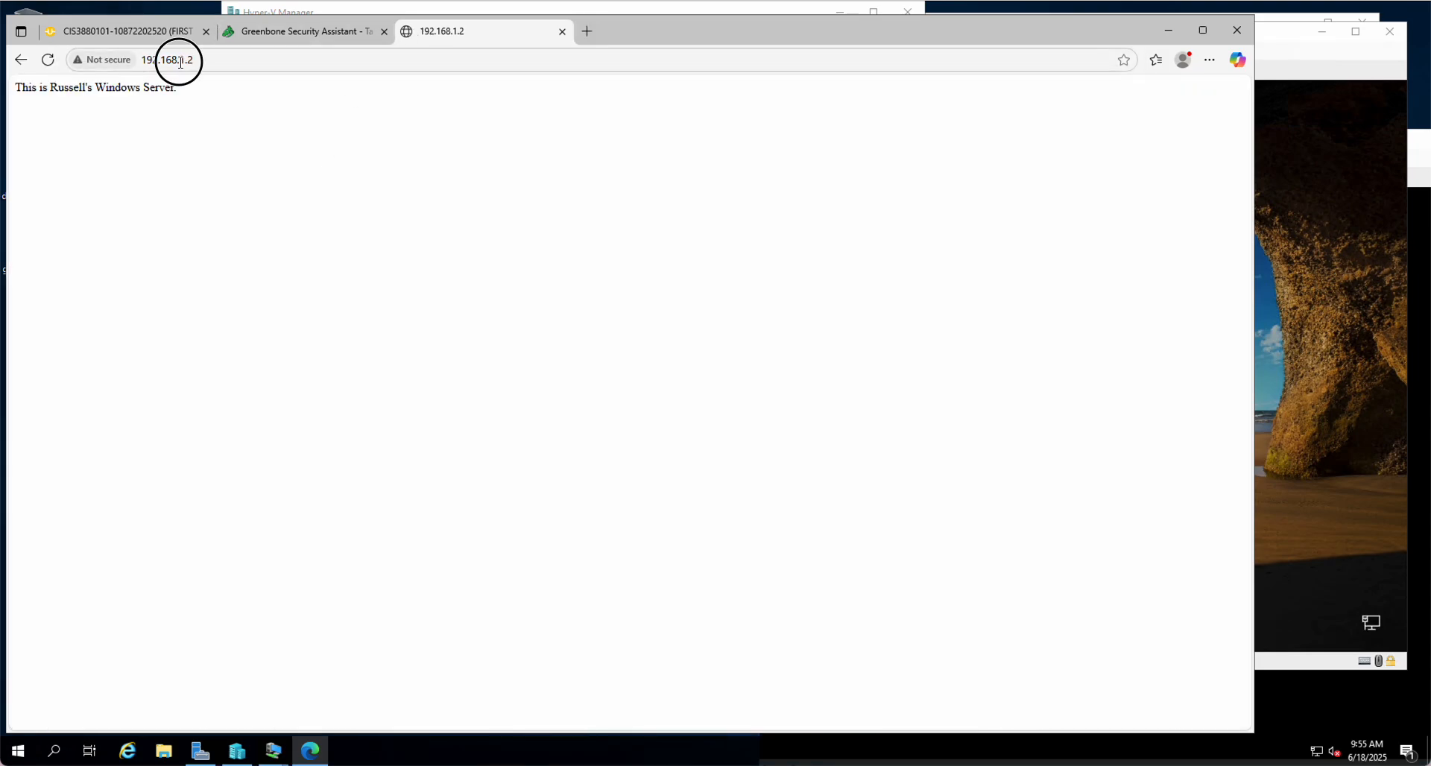
{"action": "key", "text": "Home"}
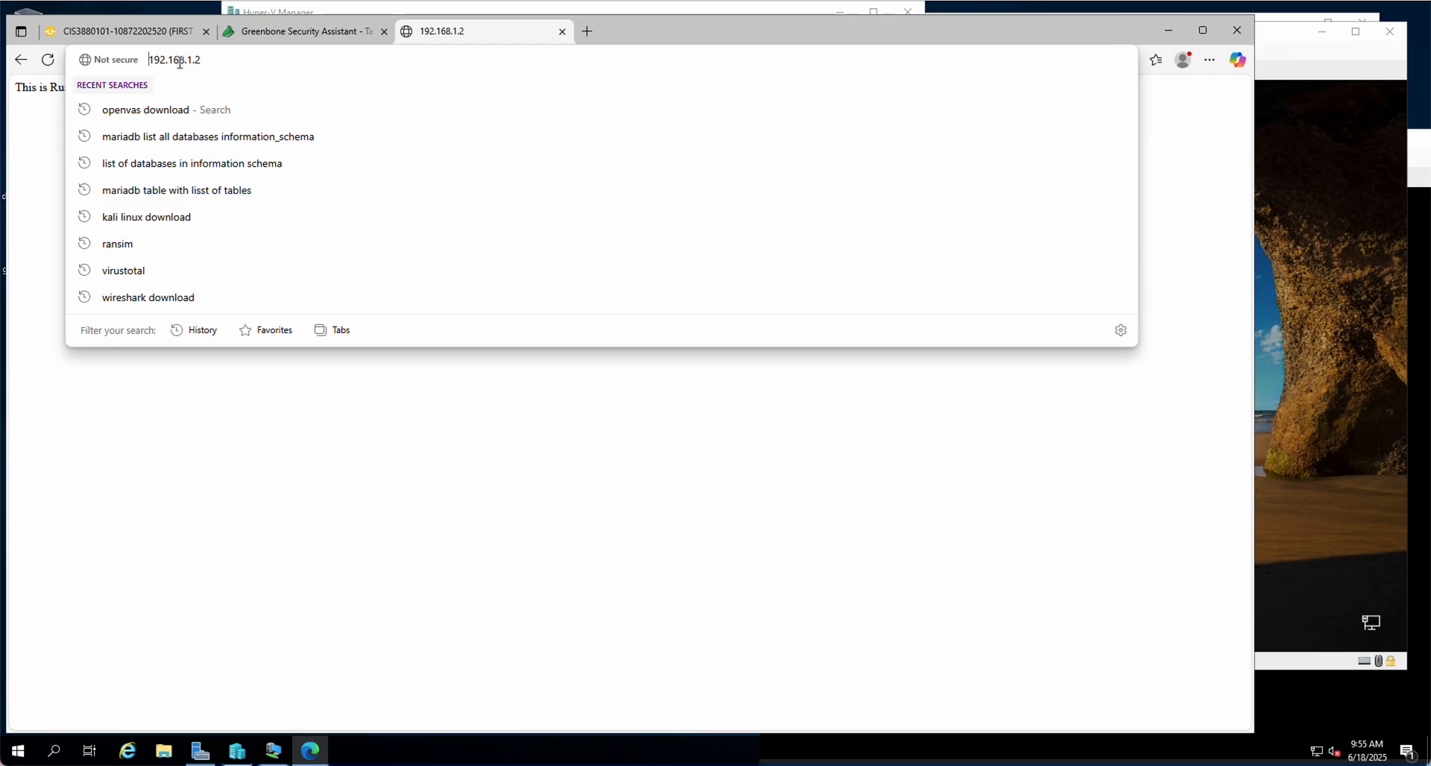
{"action": "type", "text": "https"}
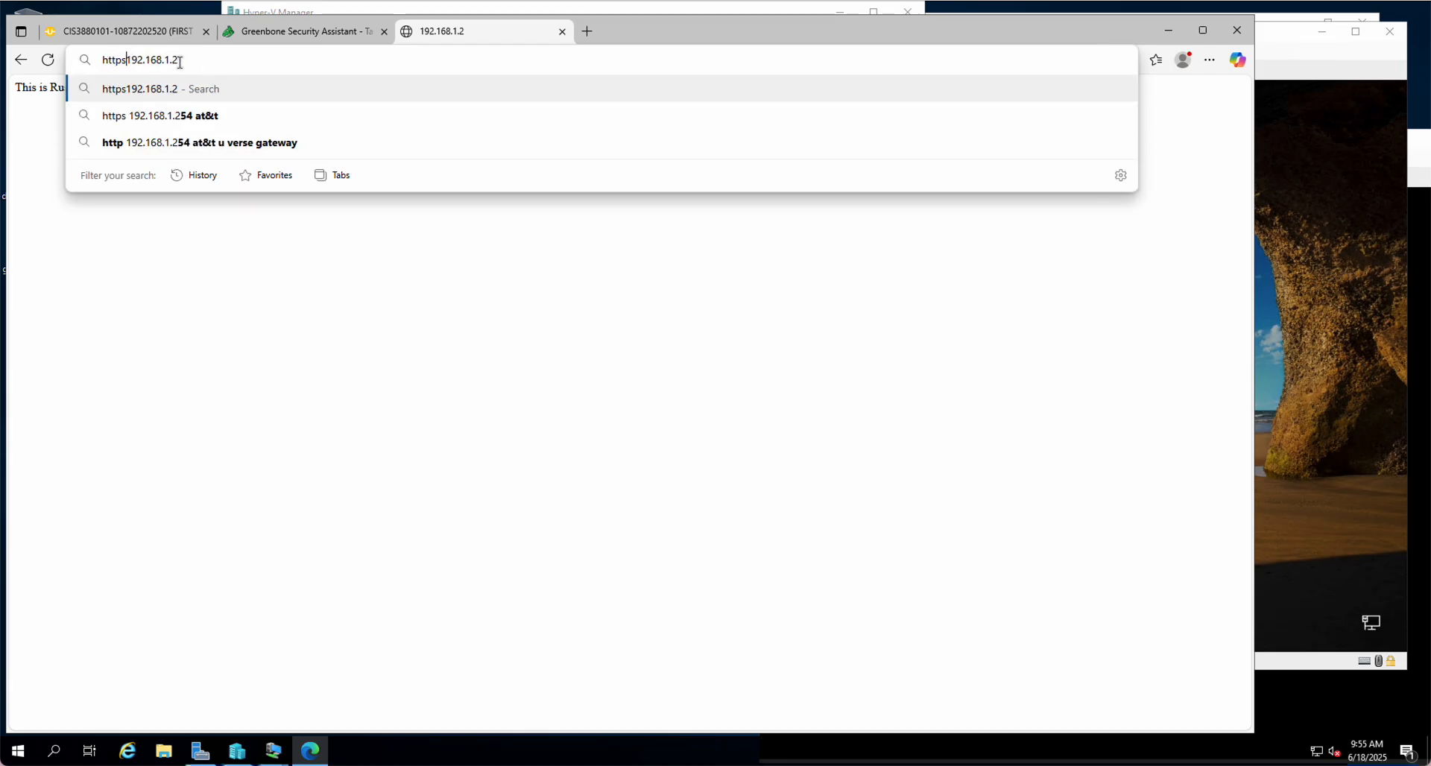
{"action": "type", "text": ":"}
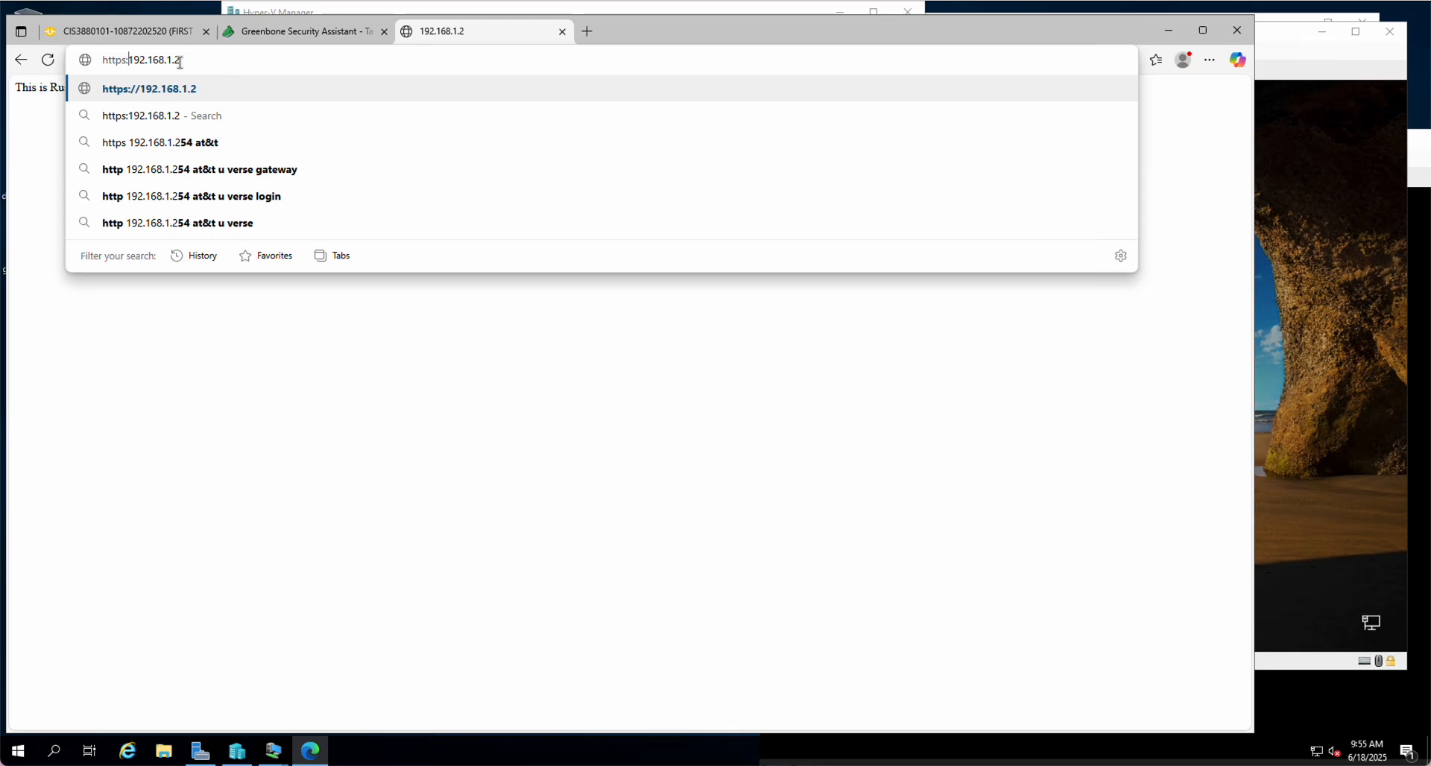
{"action": "type", "text": "//"}
{"action": "key", "text": "Return"}
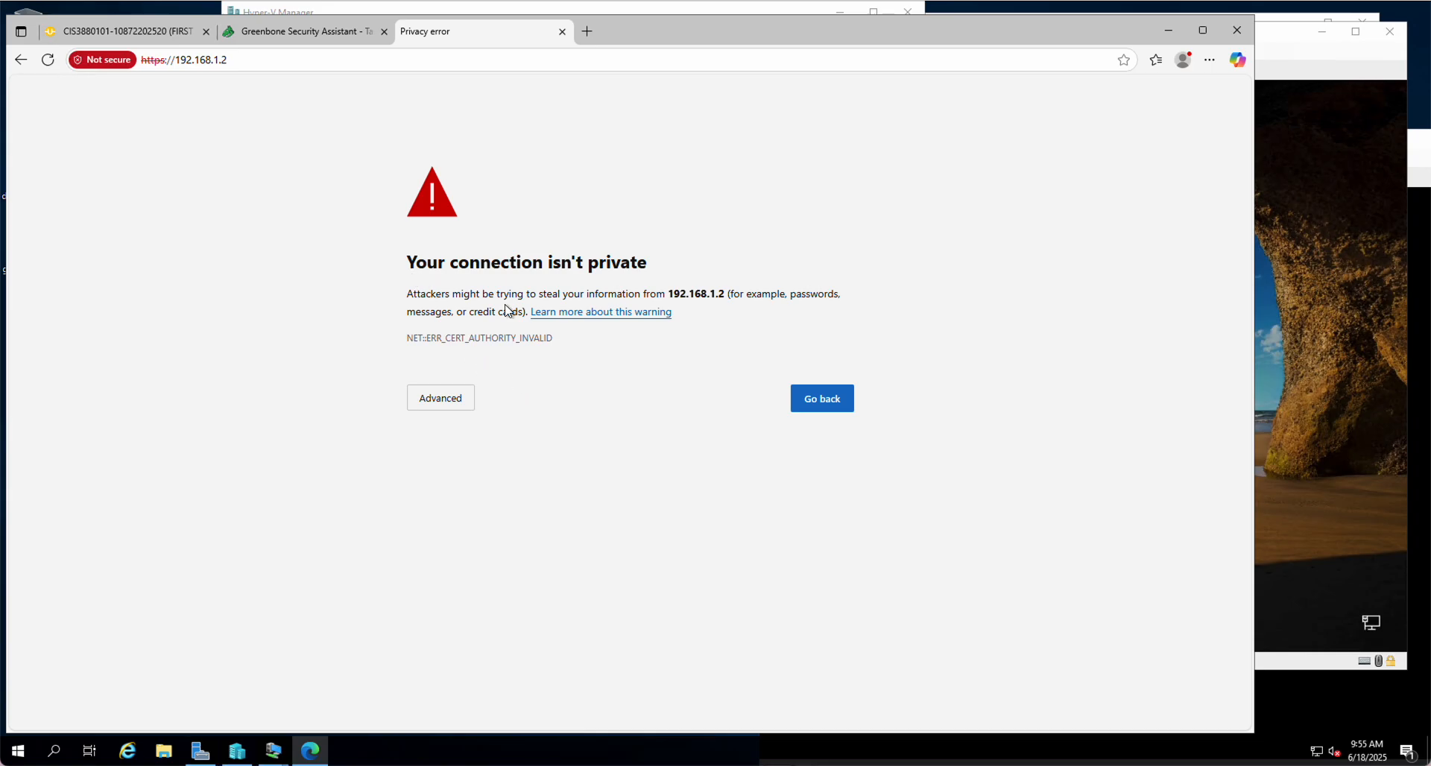
Close the privacy-error tab and return to the Greenbone Tasks page until the scan shows Done, 7.5 (High)
{"action": "left_click", "coordinate": [564, 32]}
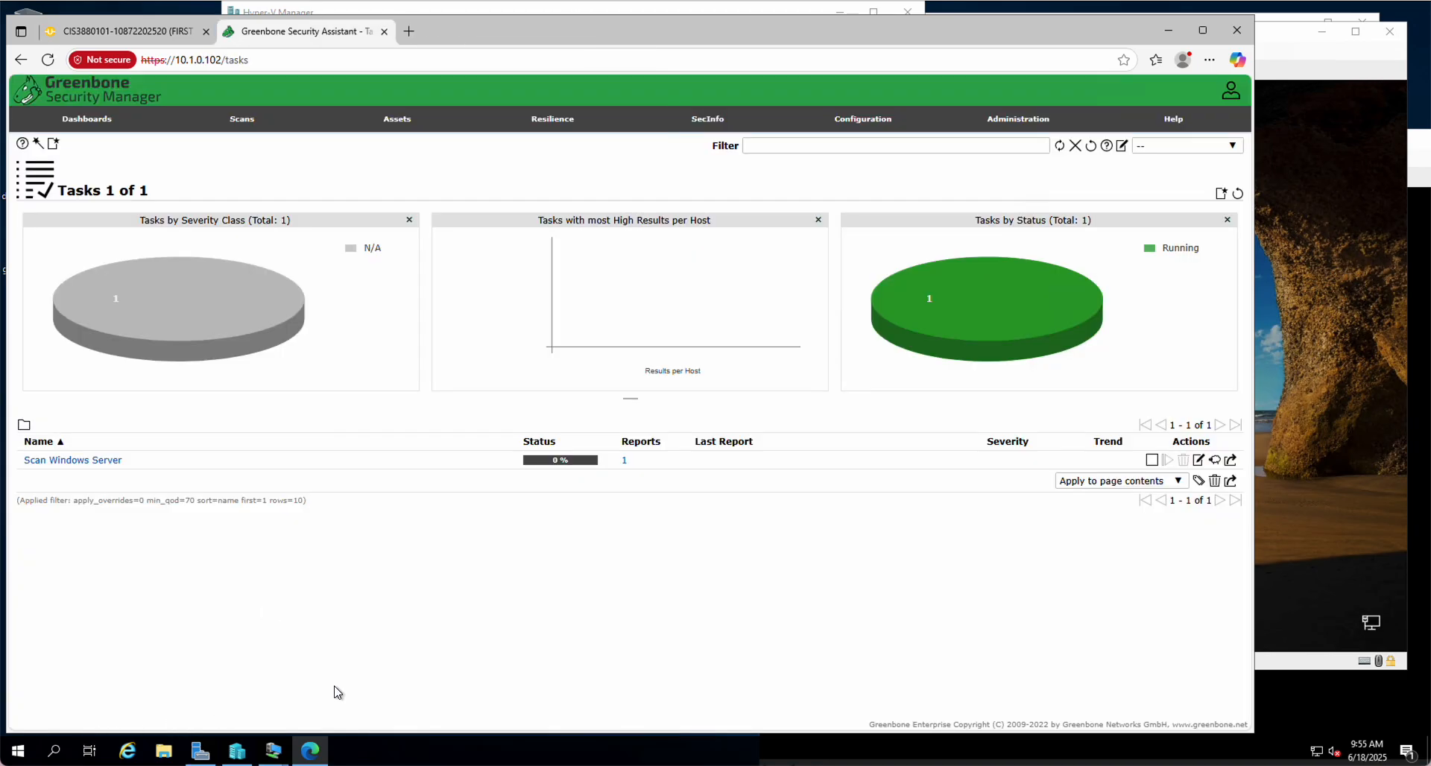
{"action": "left_click", "coordinate": [600, 525]}
{"action": "left_click", "coordinate": [537, 559]}
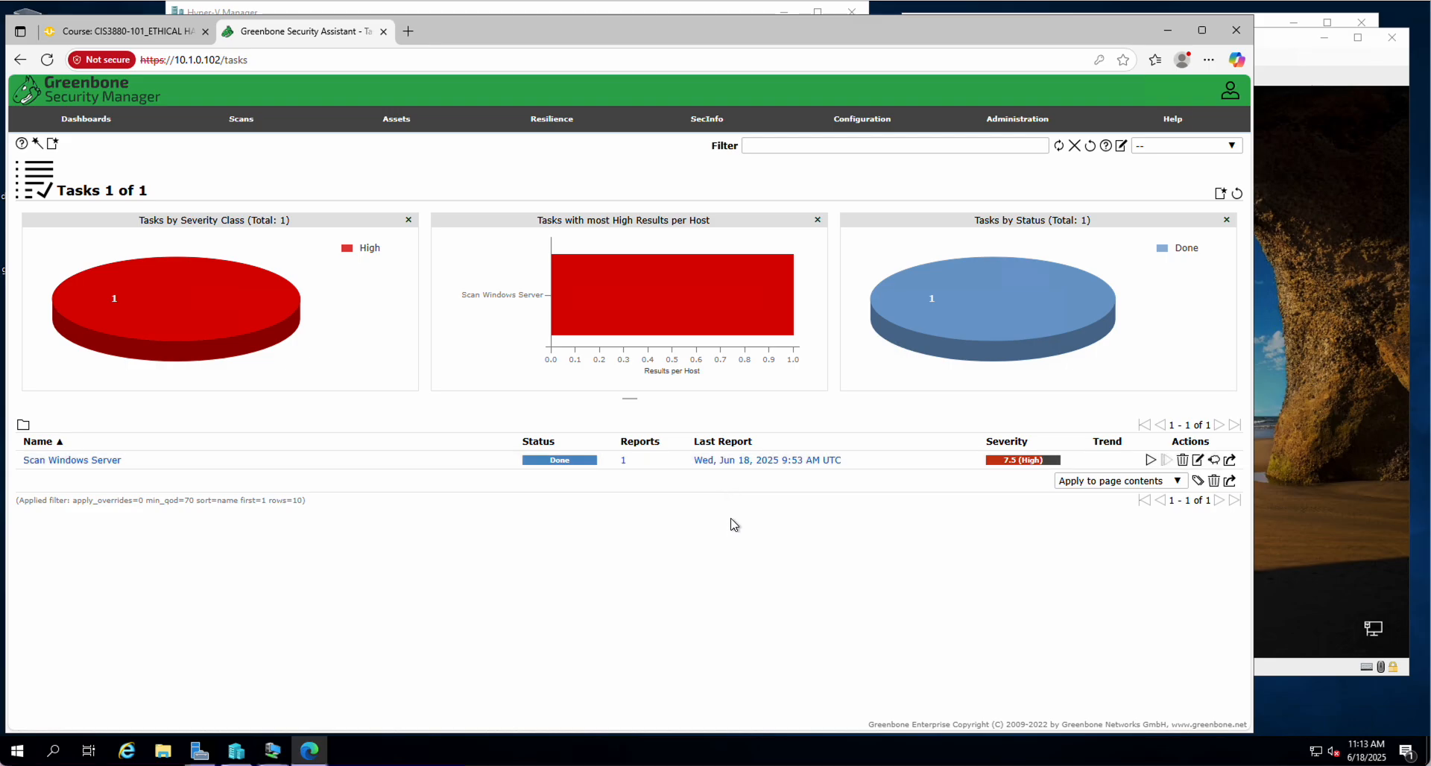
Open the latest Scan Windows Server report, check its CVEs and Closed CVEs, then show Results unfiltered
{"action": "left_click", "coordinate": [749, 462]}
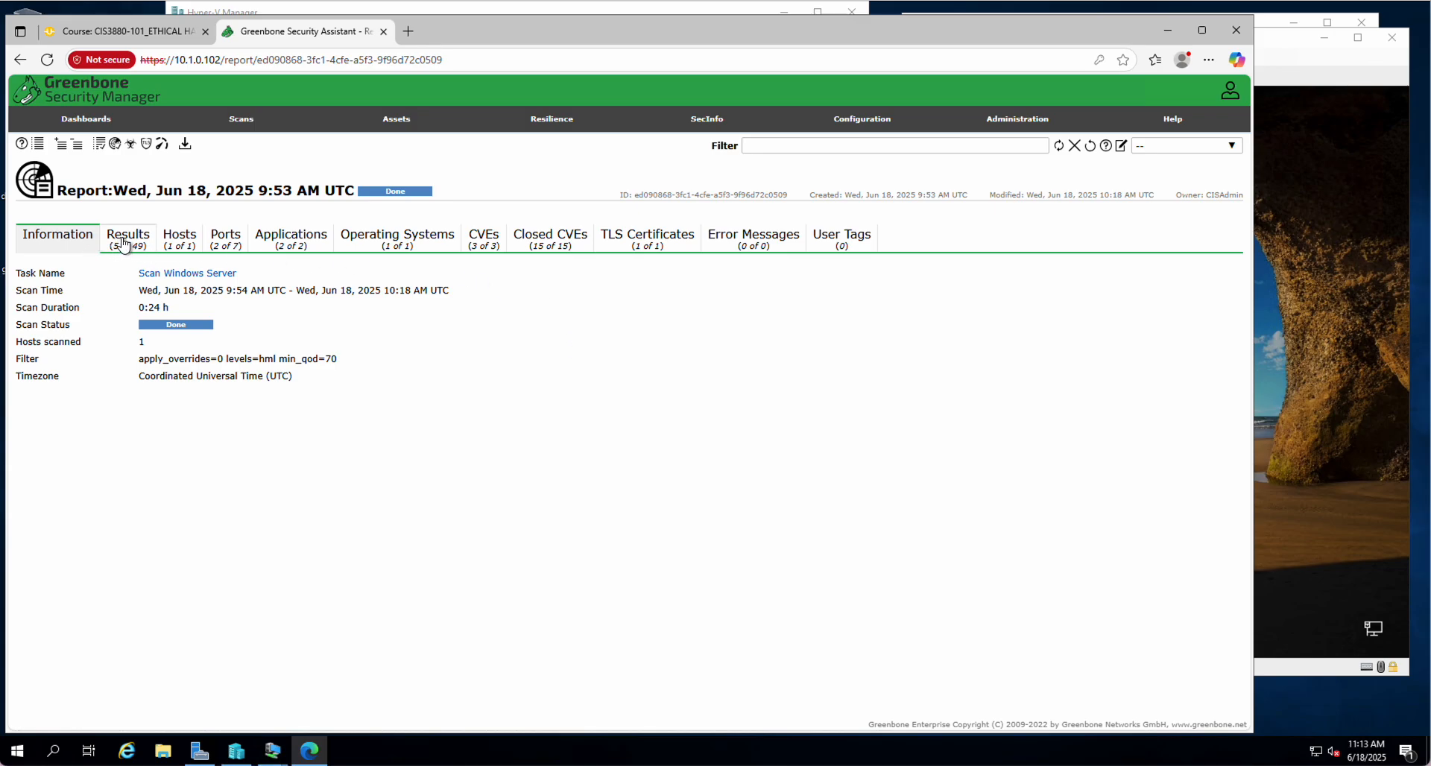
{"action": "left_click", "coordinate": [484, 239]}
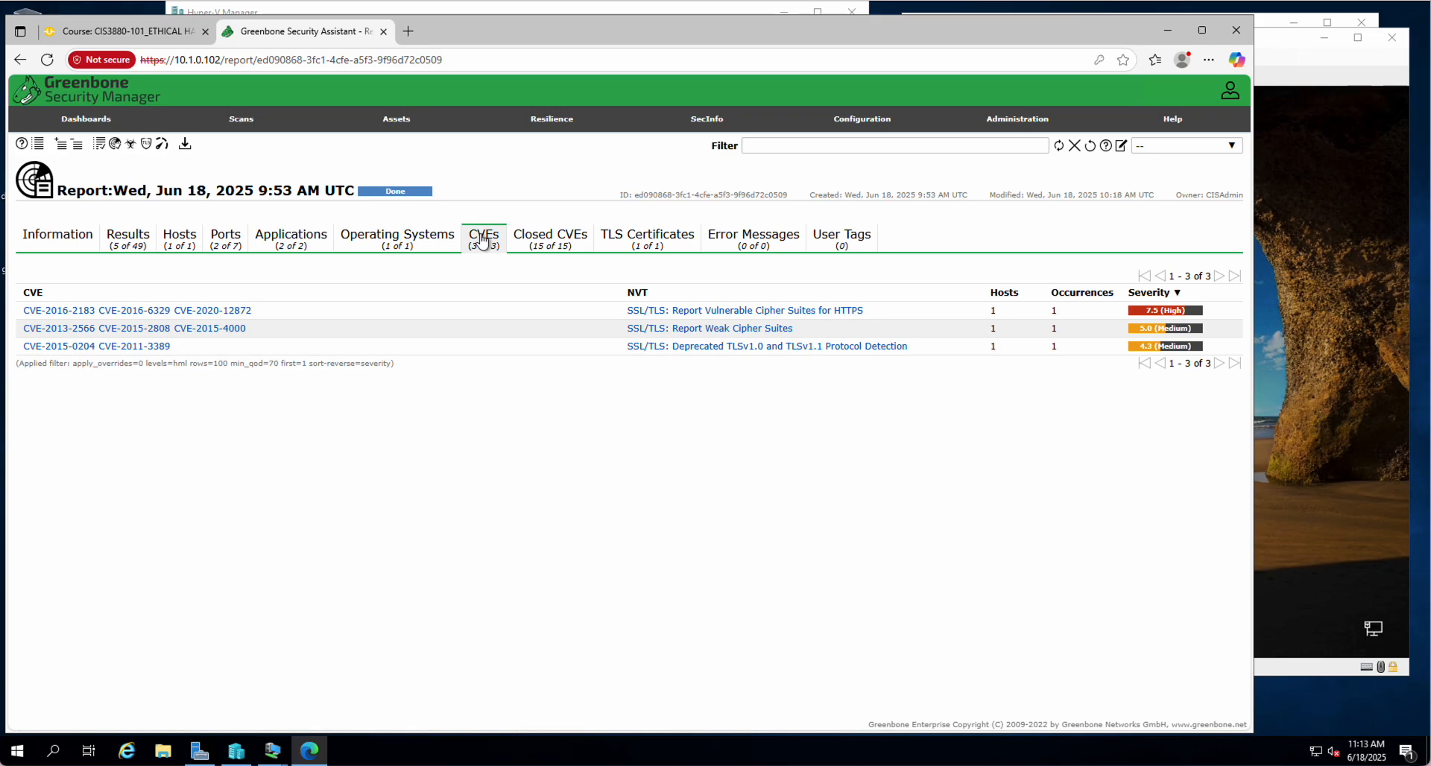
{"action": "left_click", "coordinate": [550, 238]}
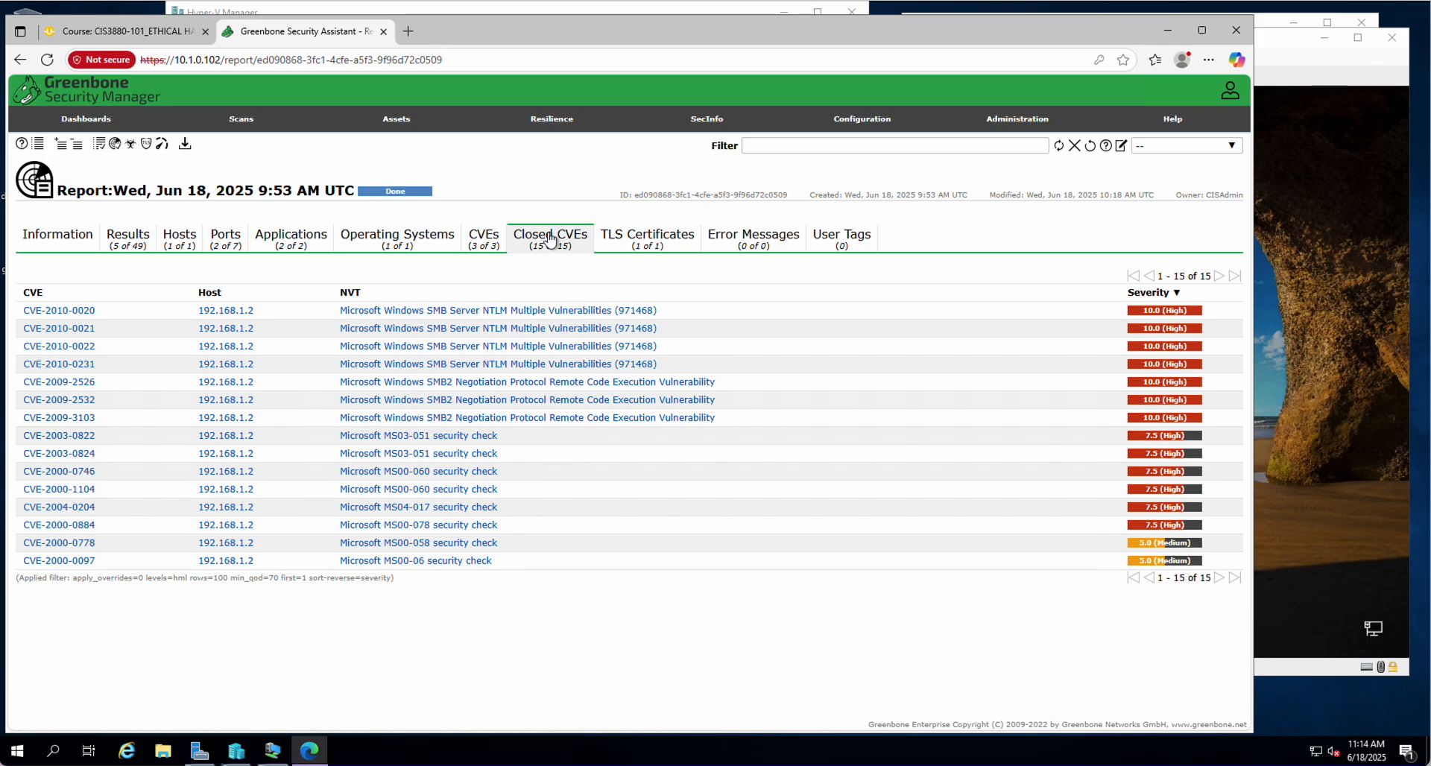
{"action": "left_click", "coordinate": [128, 240]}
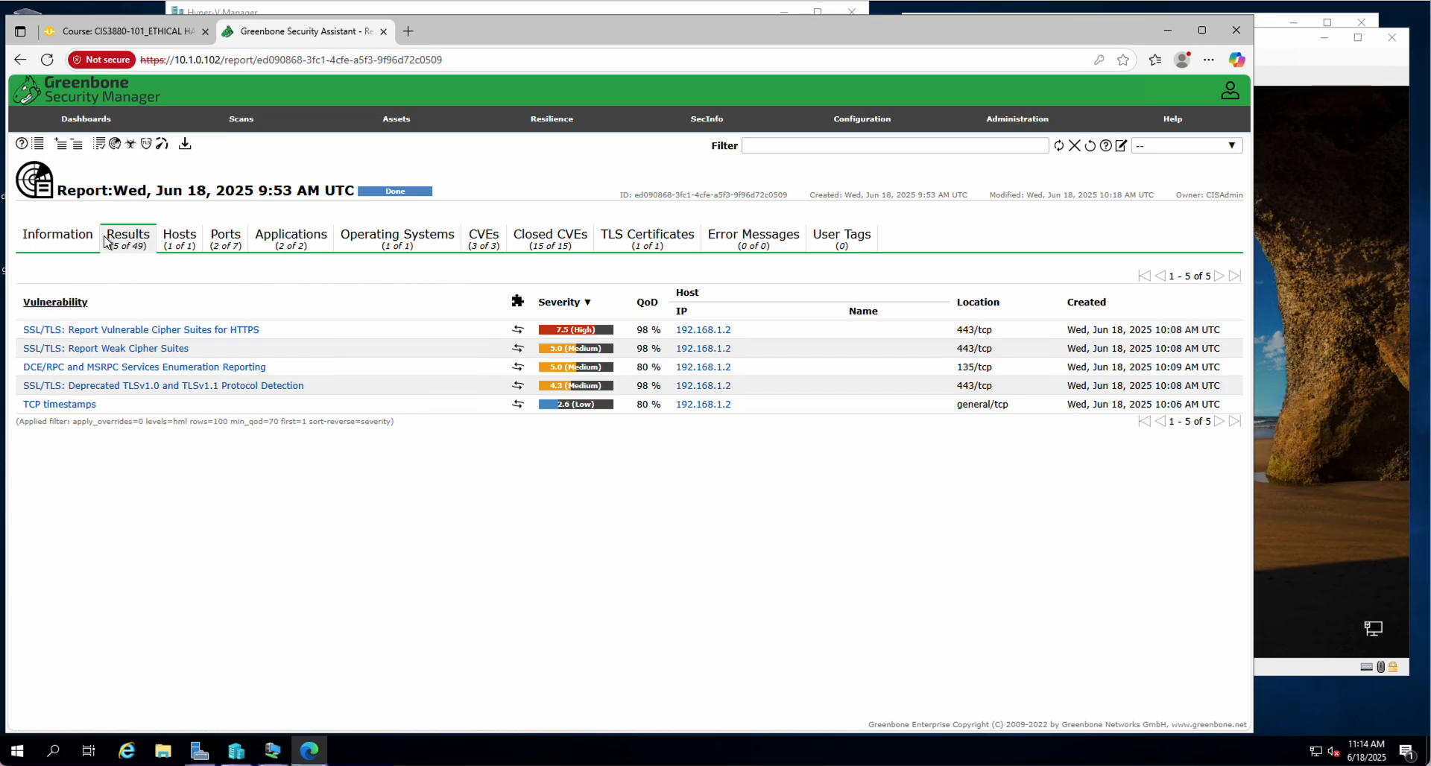
{"action": "left_click", "coordinate": [1076, 146]}
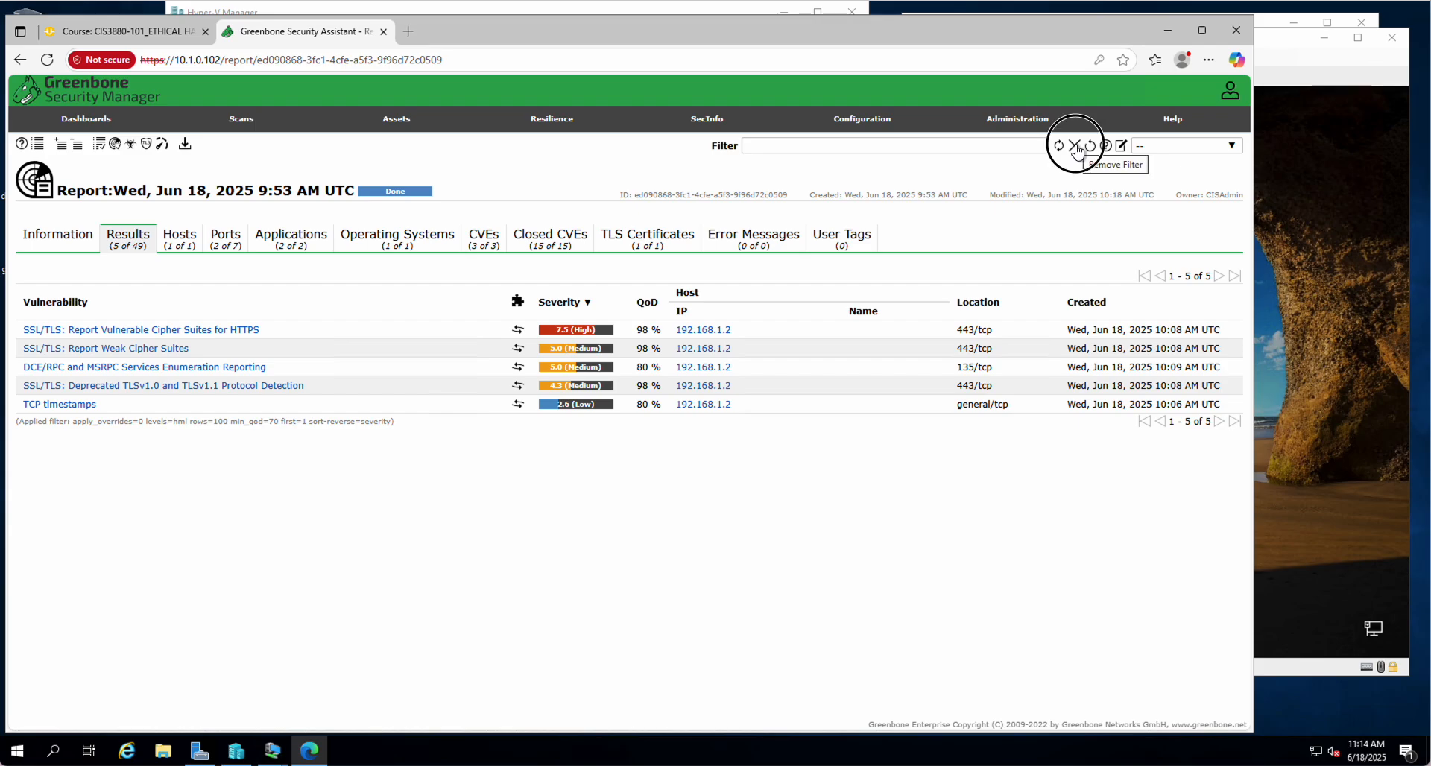